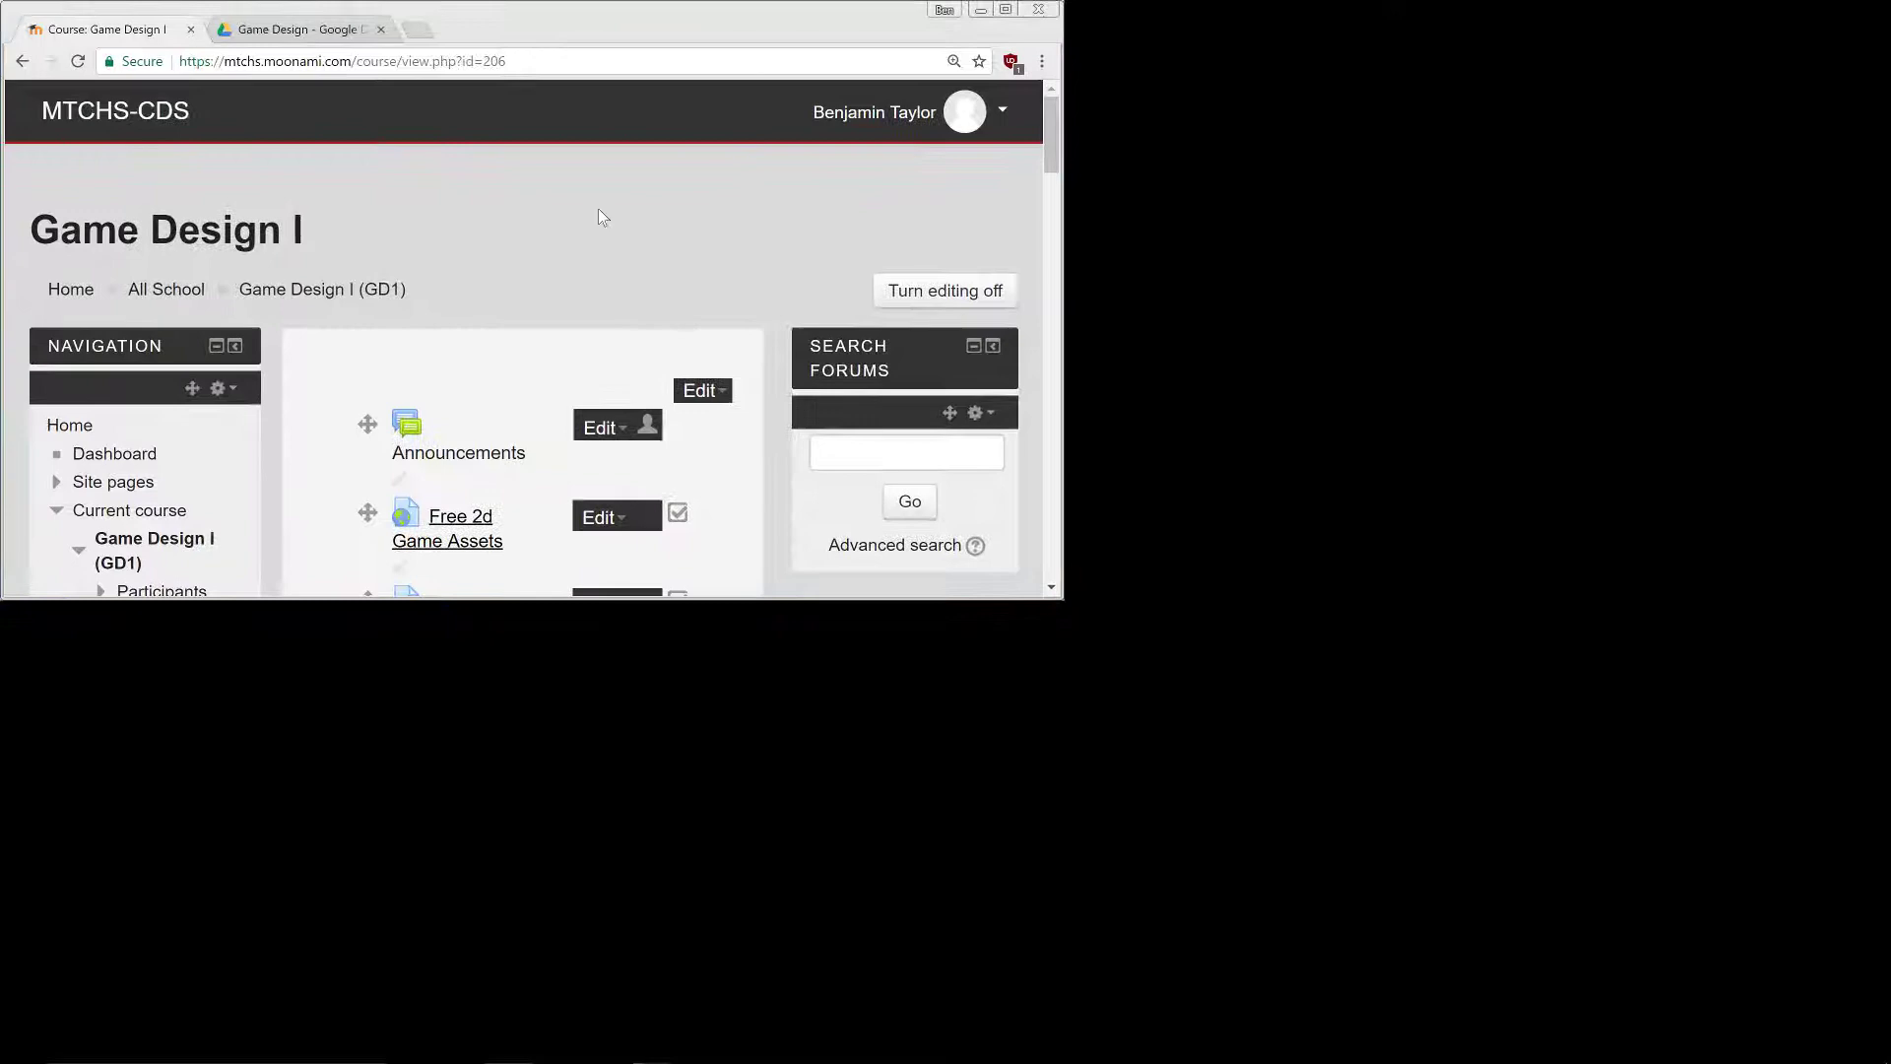
- Open the Pre-production assignment under Game Design Prerequisites and view all of its submissions
{"action": "key", "text": "super+Up"}
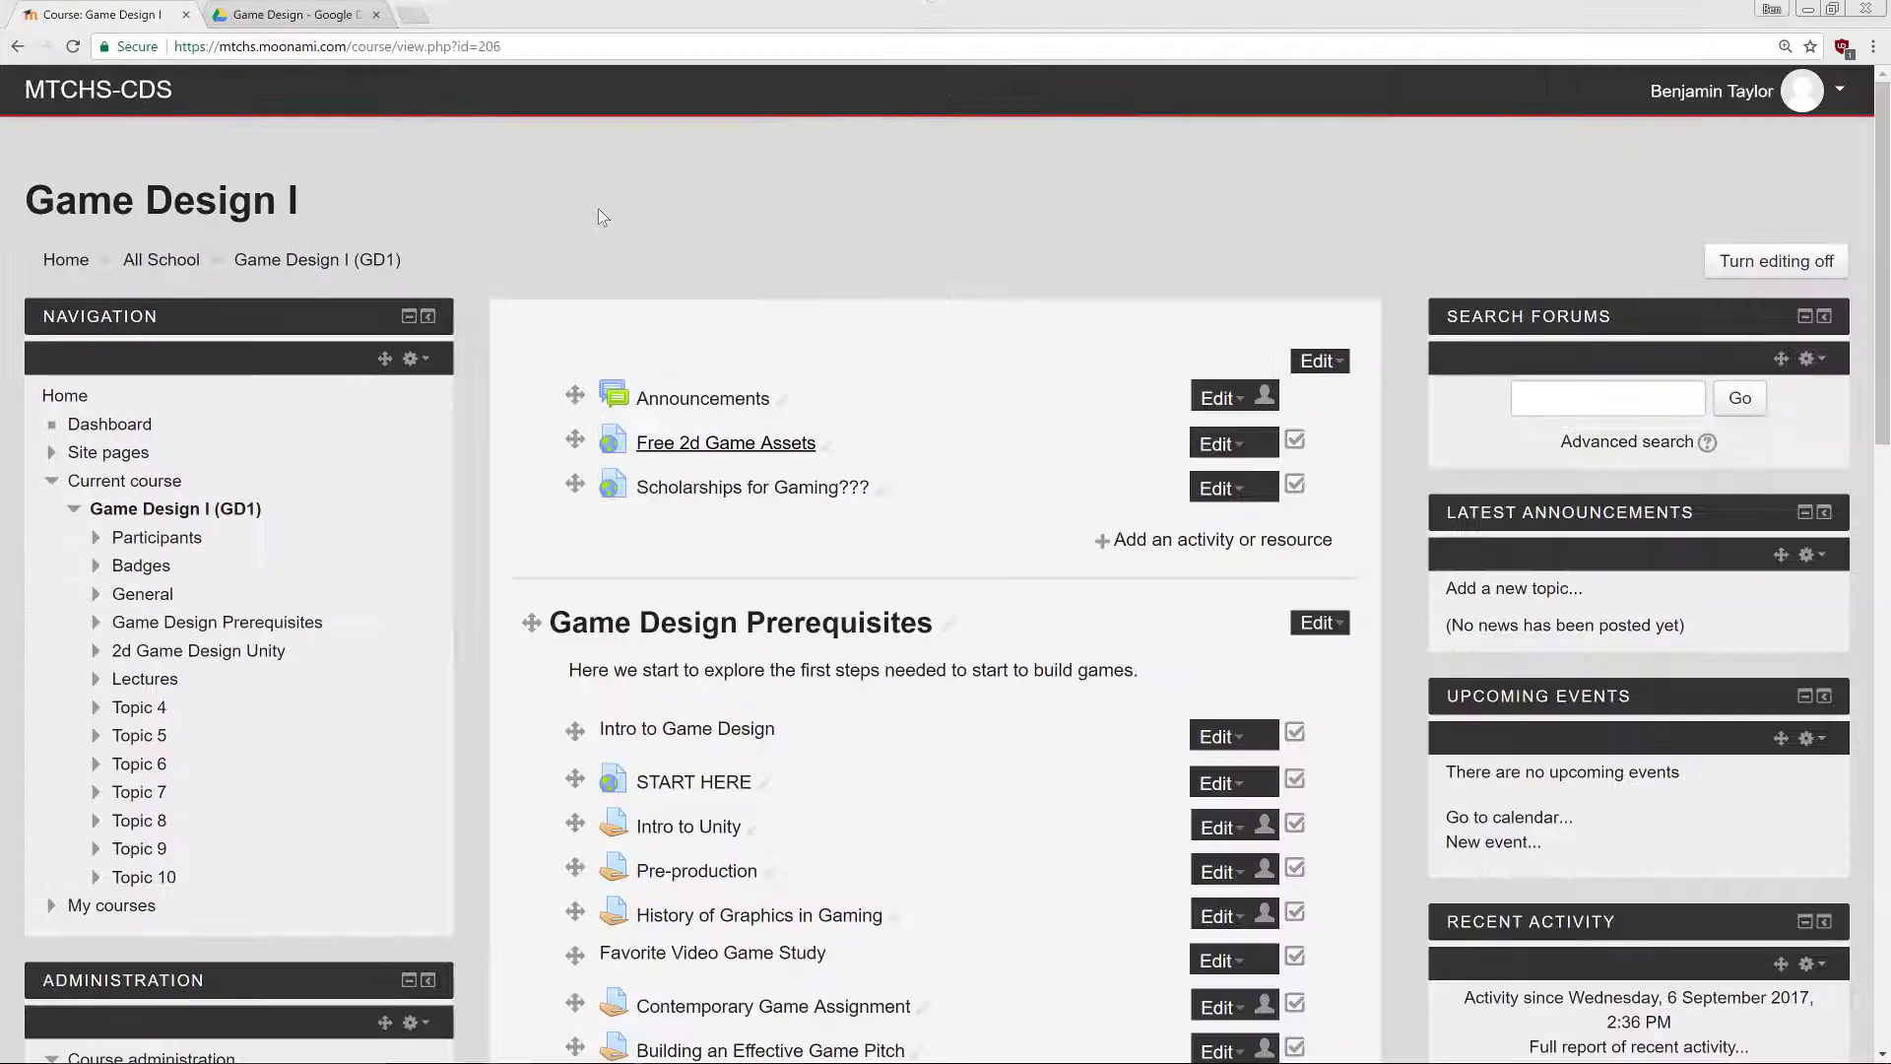
{"action": "scroll", "coordinate": [806, 773], "scroll_direction": "down", "scroll_amount": 3}
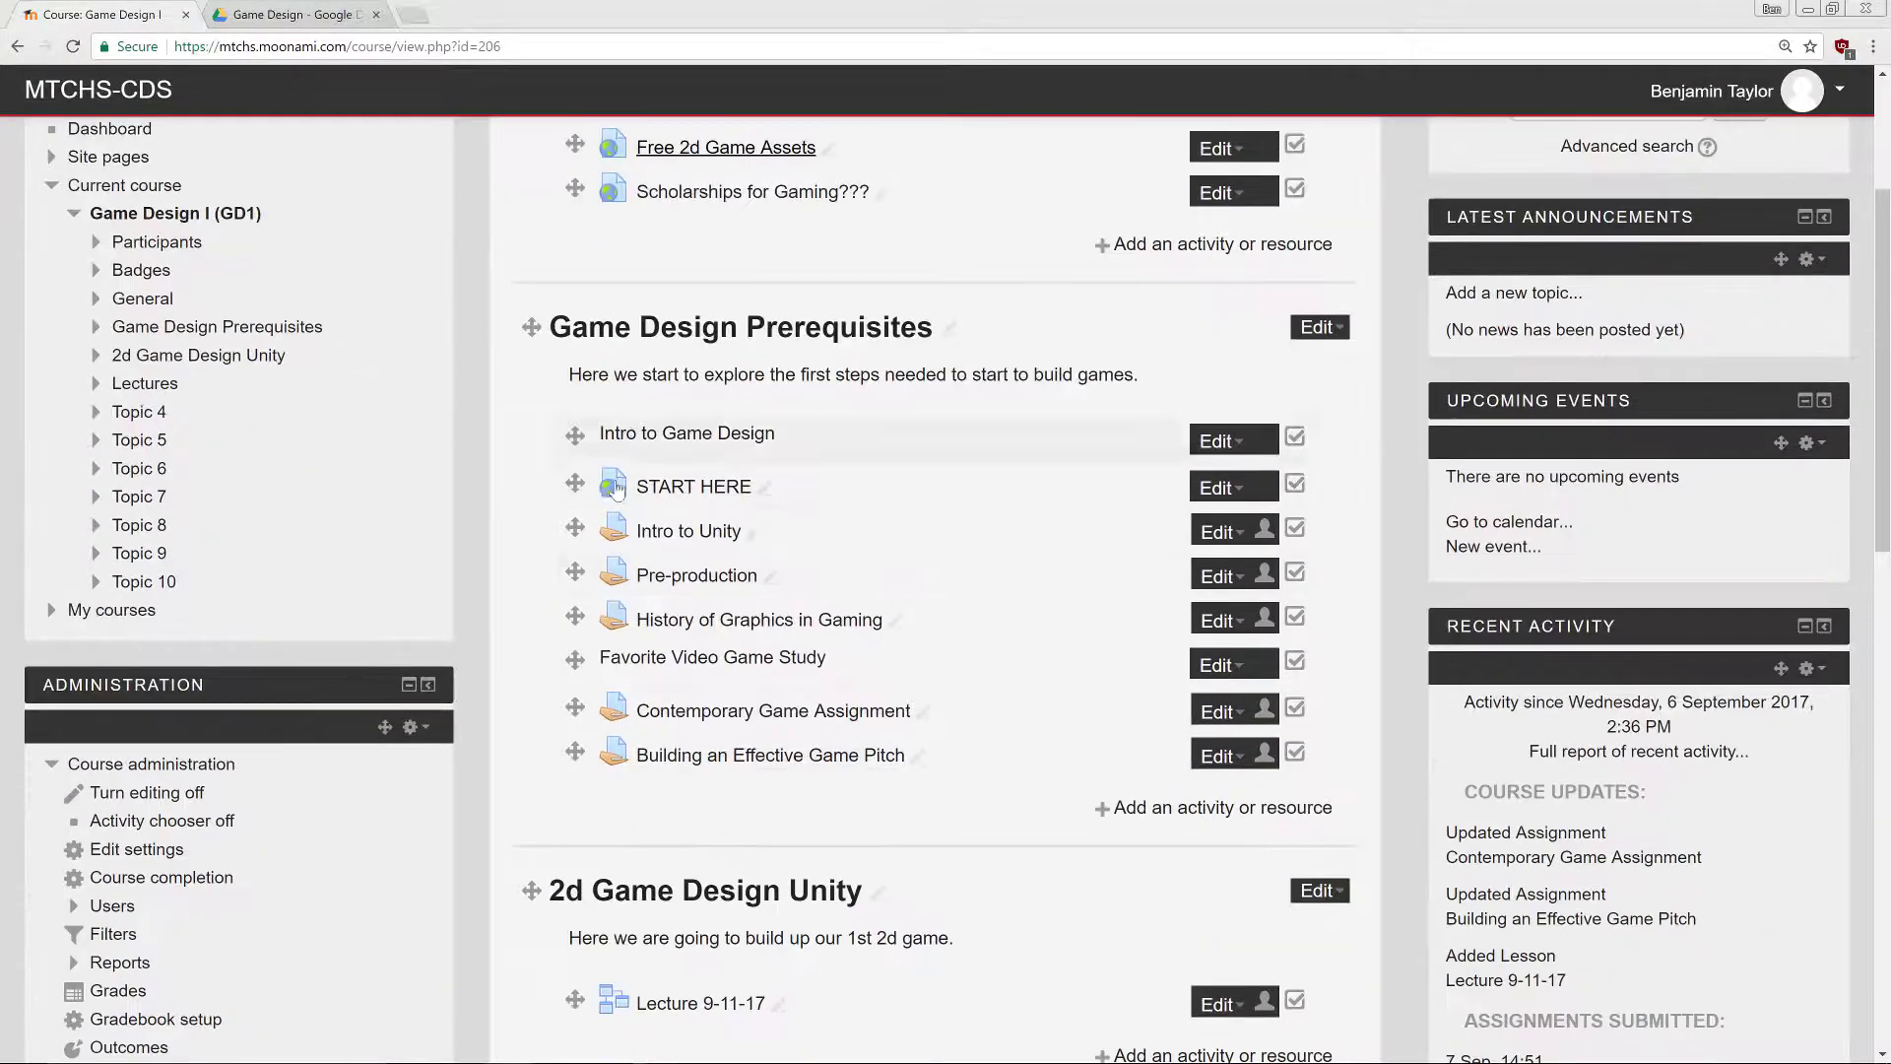
{"action": "left_click", "coordinate": [707, 586]}
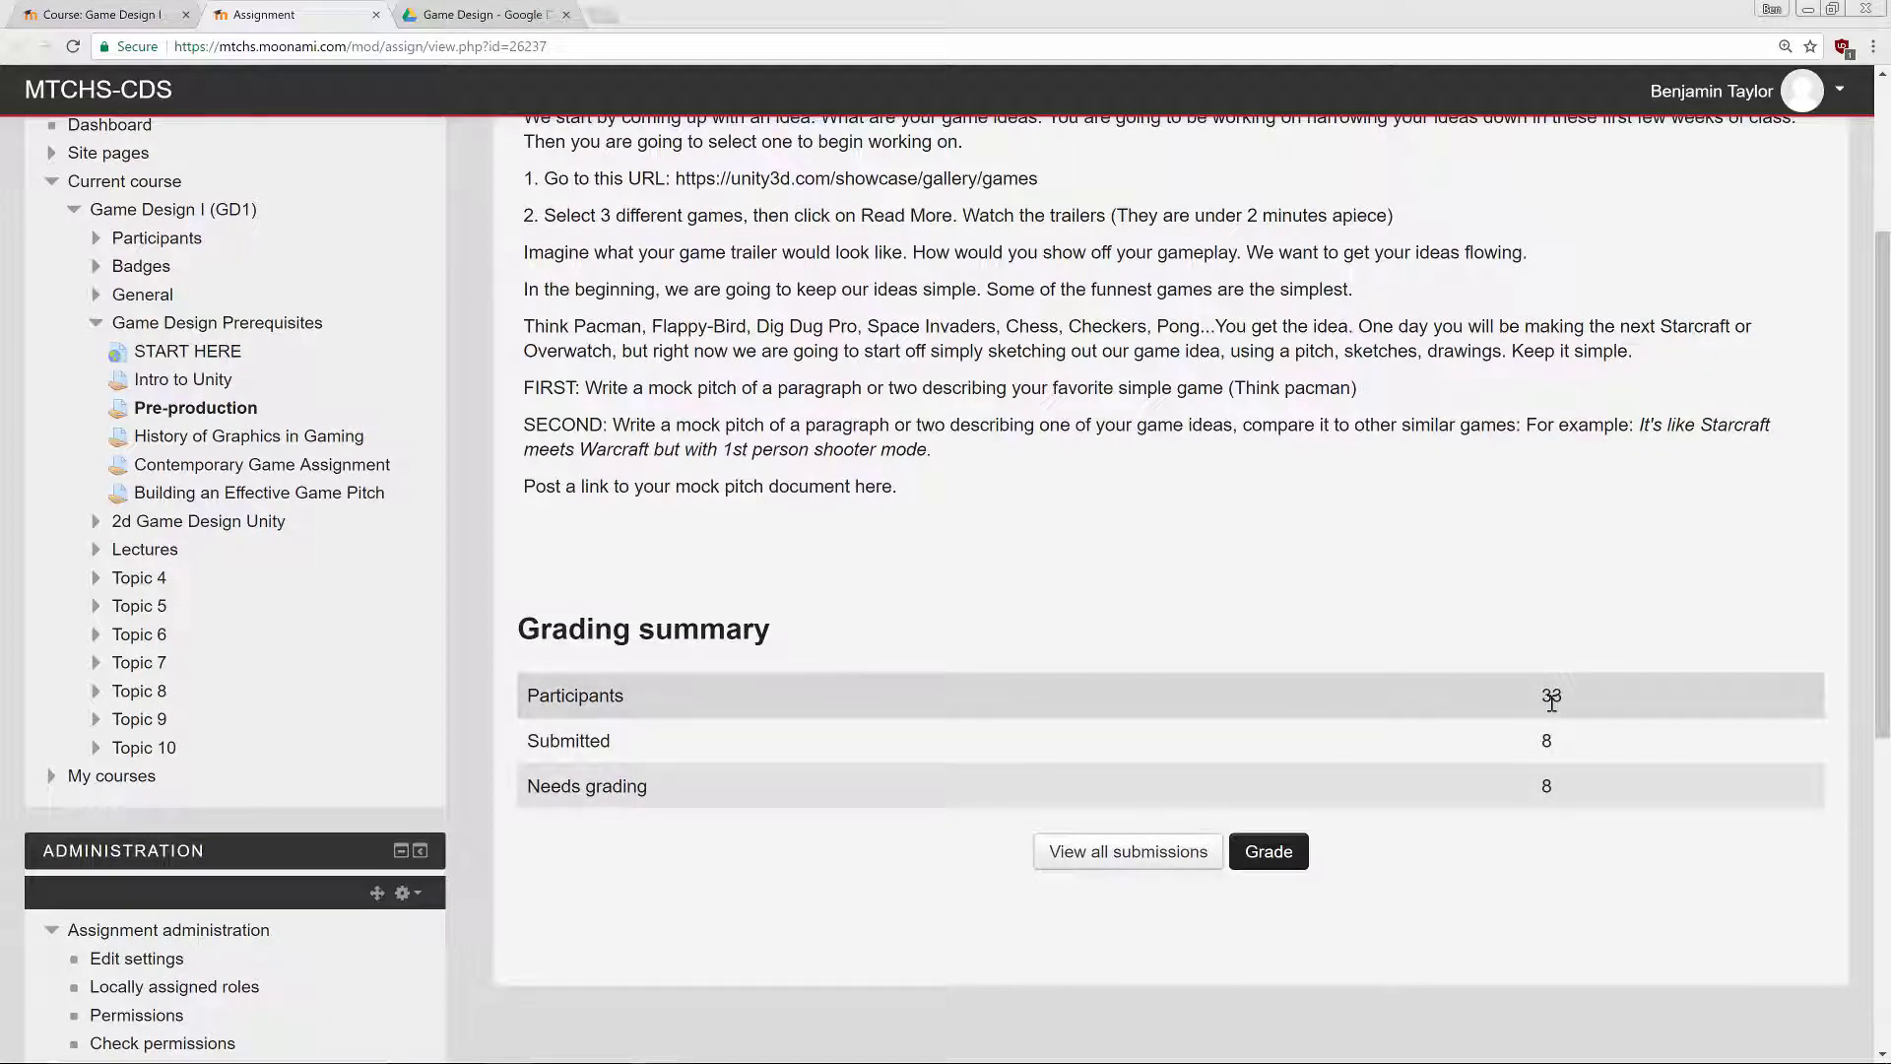
{"action": "scroll", "coordinate": [1514, 635], "scroll_direction": "up", "scroll_amount": 2}
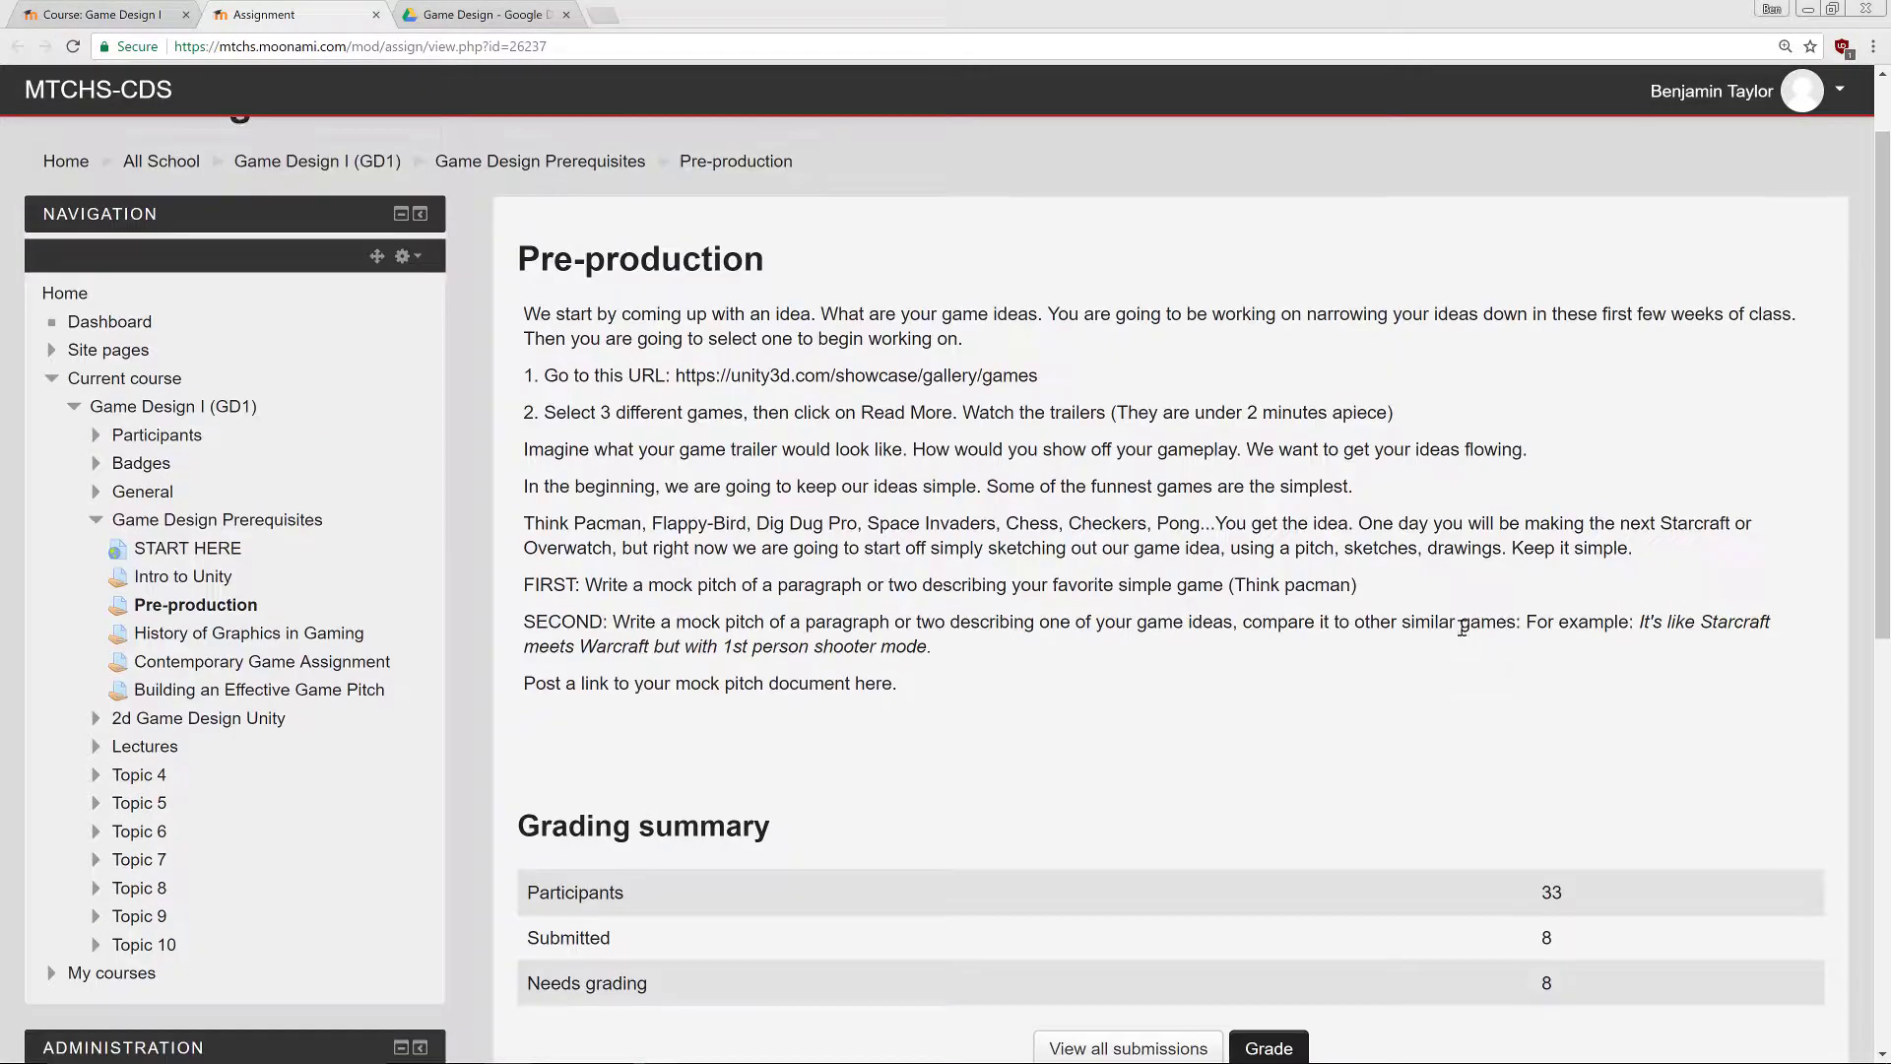
{"action": "scroll", "coordinate": [975, 808], "scroll_direction": "down", "scroll_amount": 2}
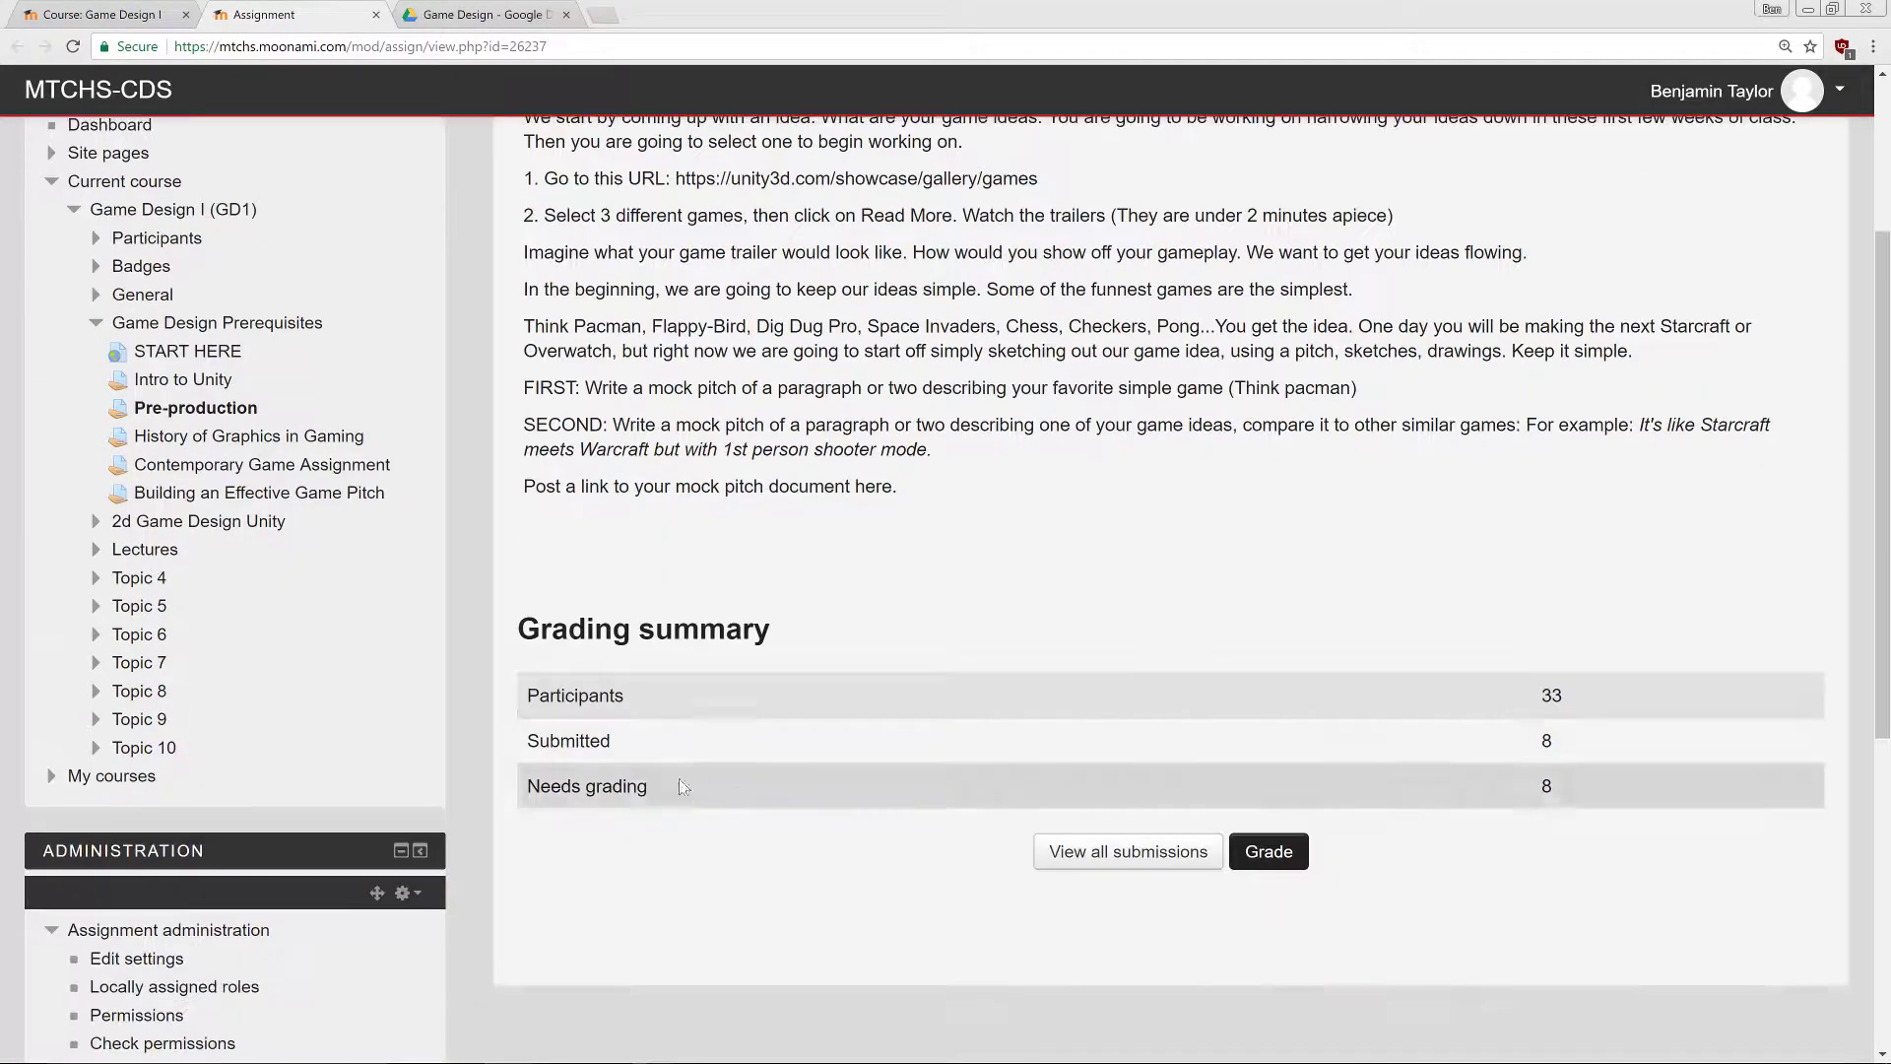
{"action": "left_click", "coordinate": [1250, 866]}
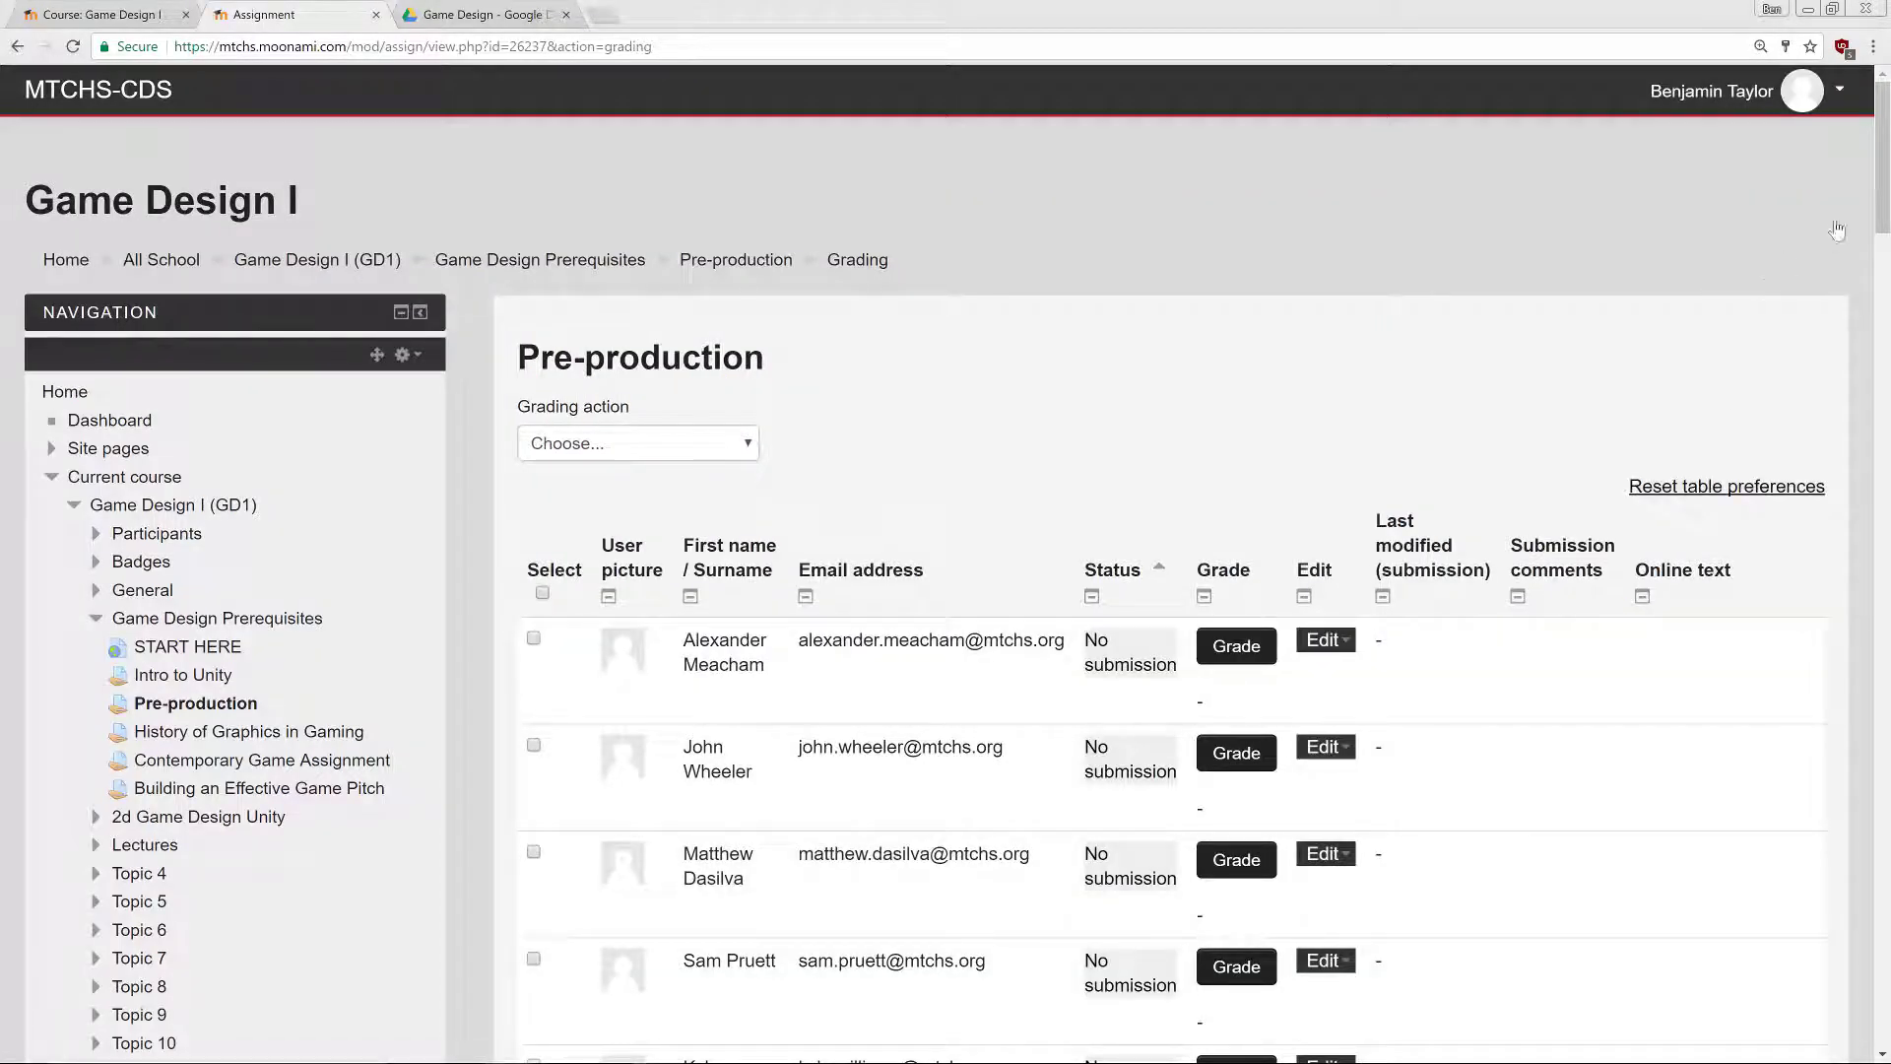
- Find the submission last modified Thursday, 7 September 2017, 8:34 PM and open its linked Google Docs document
{"action": "left_click_drag", "start_coordinate": [1884, 200], "coordinate": [1840, 589]}
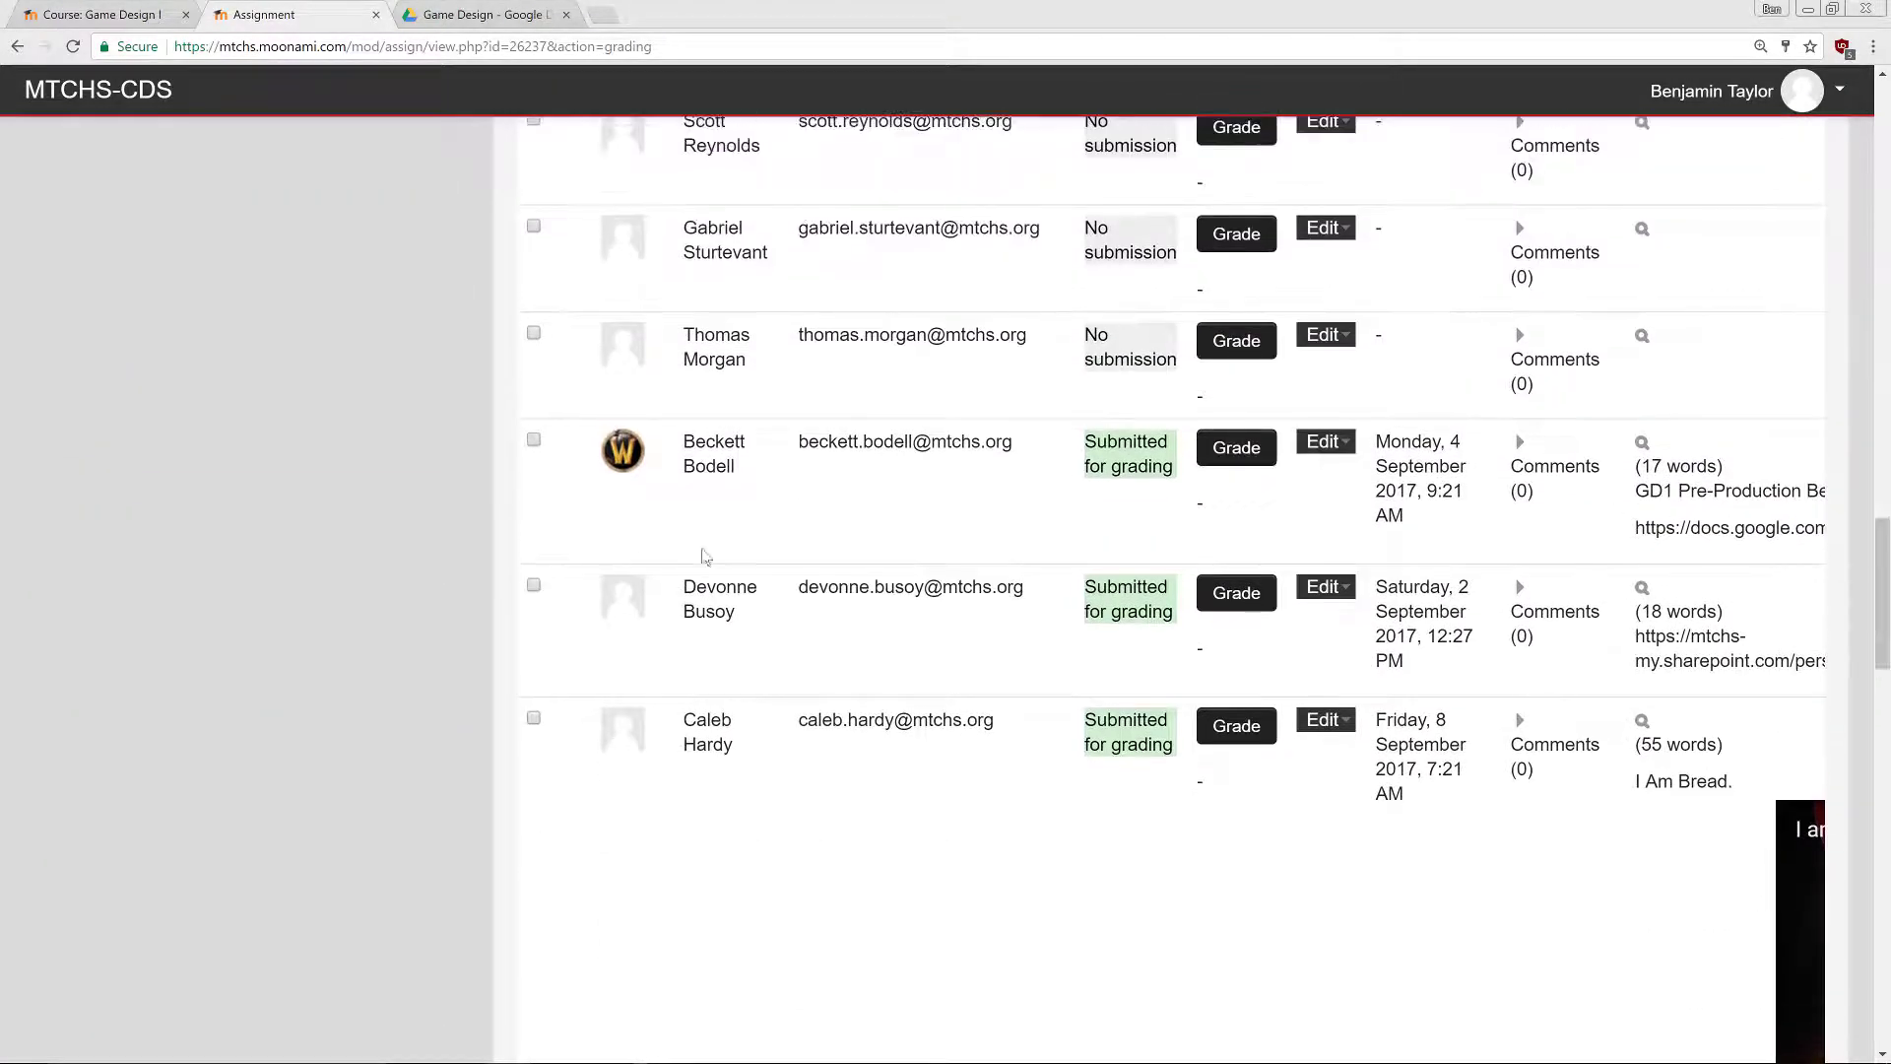
{"action": "scroll", "coordinate": [1119, 759], "scroll_direction": "down", "scroll_amount": 10}
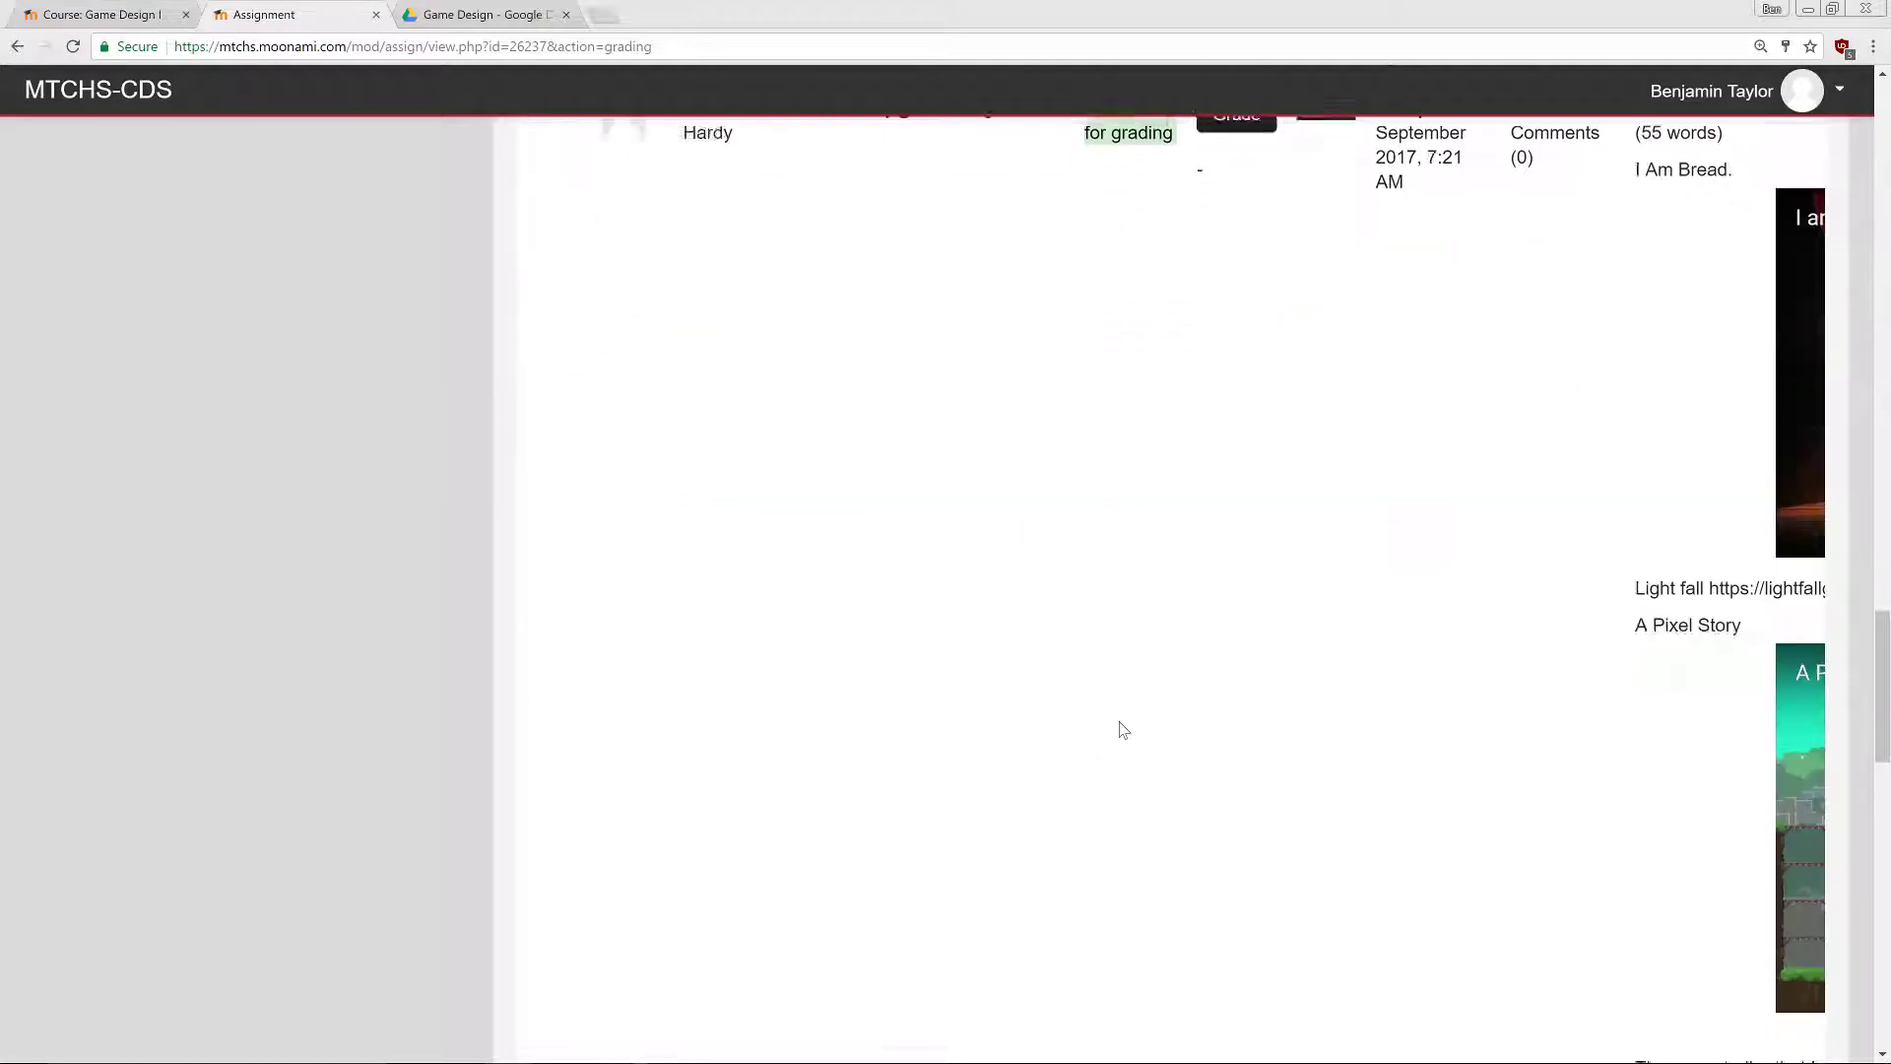
{"action": "scroll", "coordinate": [1128, 333], "scroll_direction": "down", "scroll_amount": 1}
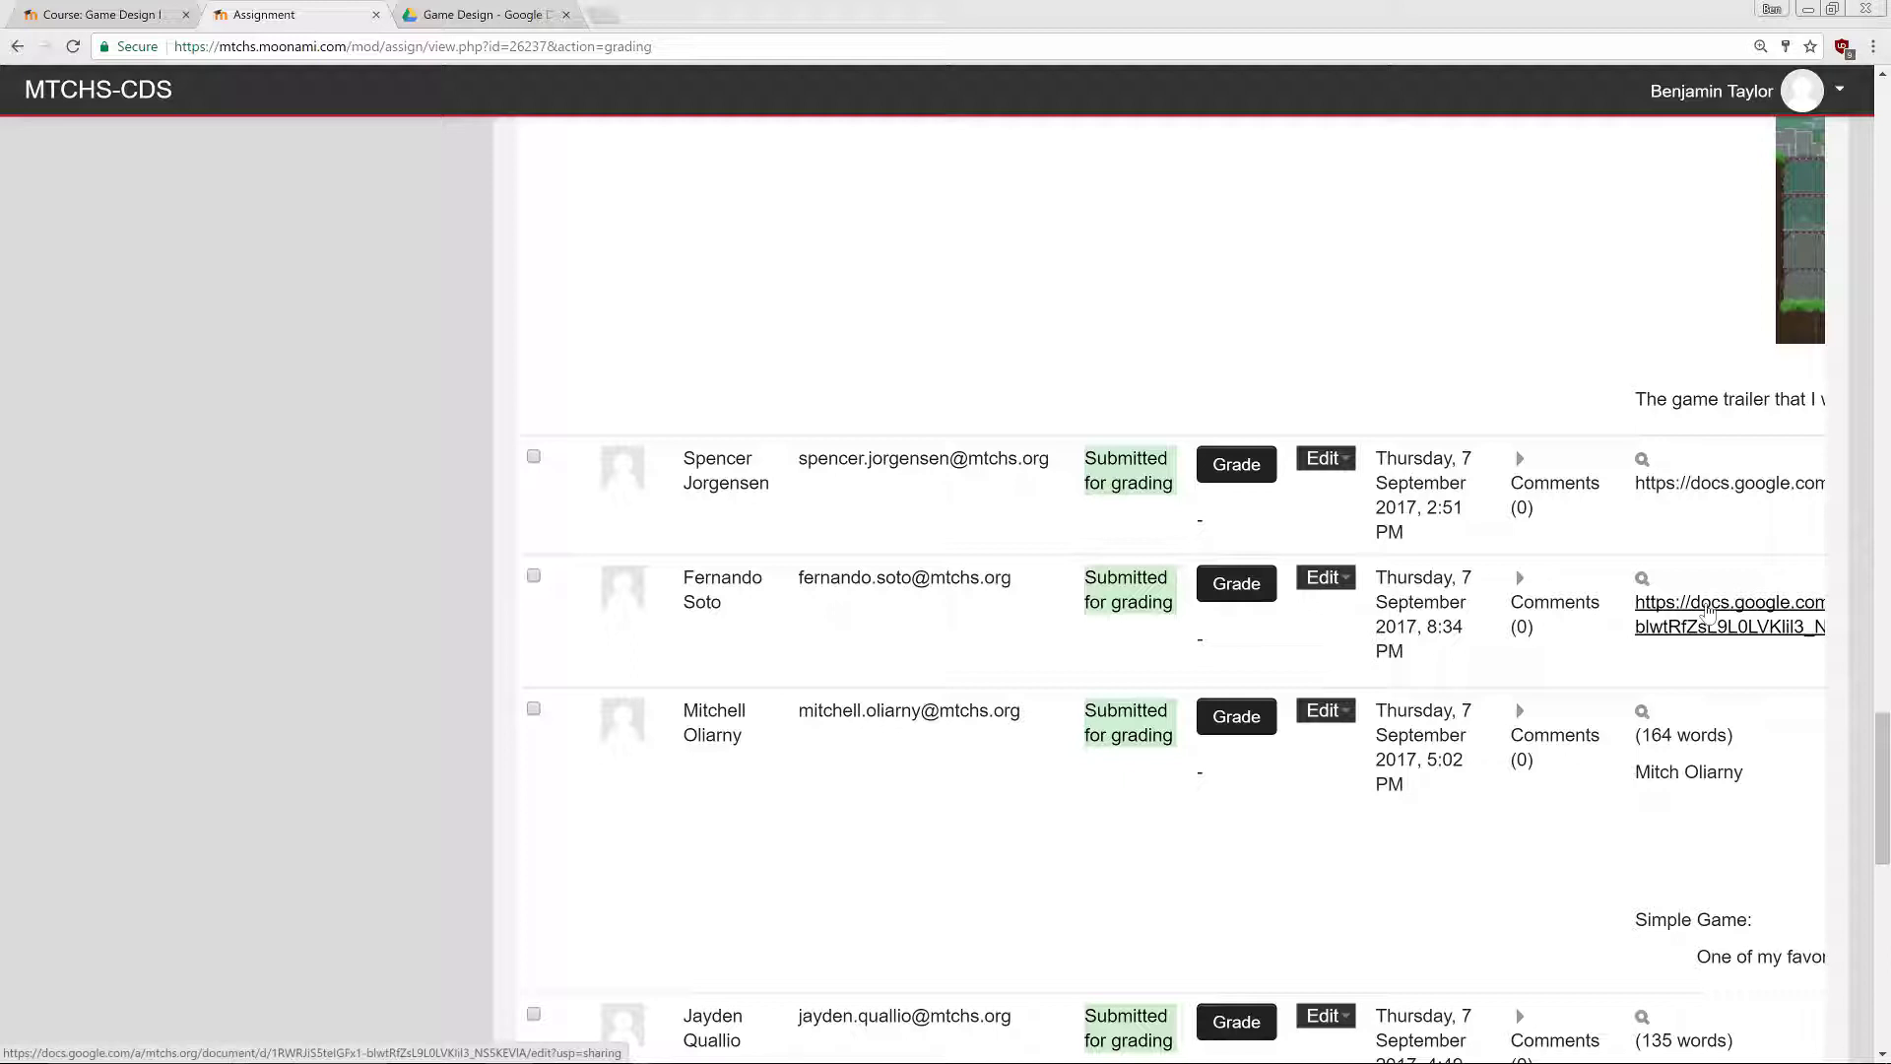
{"action": "middle_click", "coordinate": [1709, 613]}
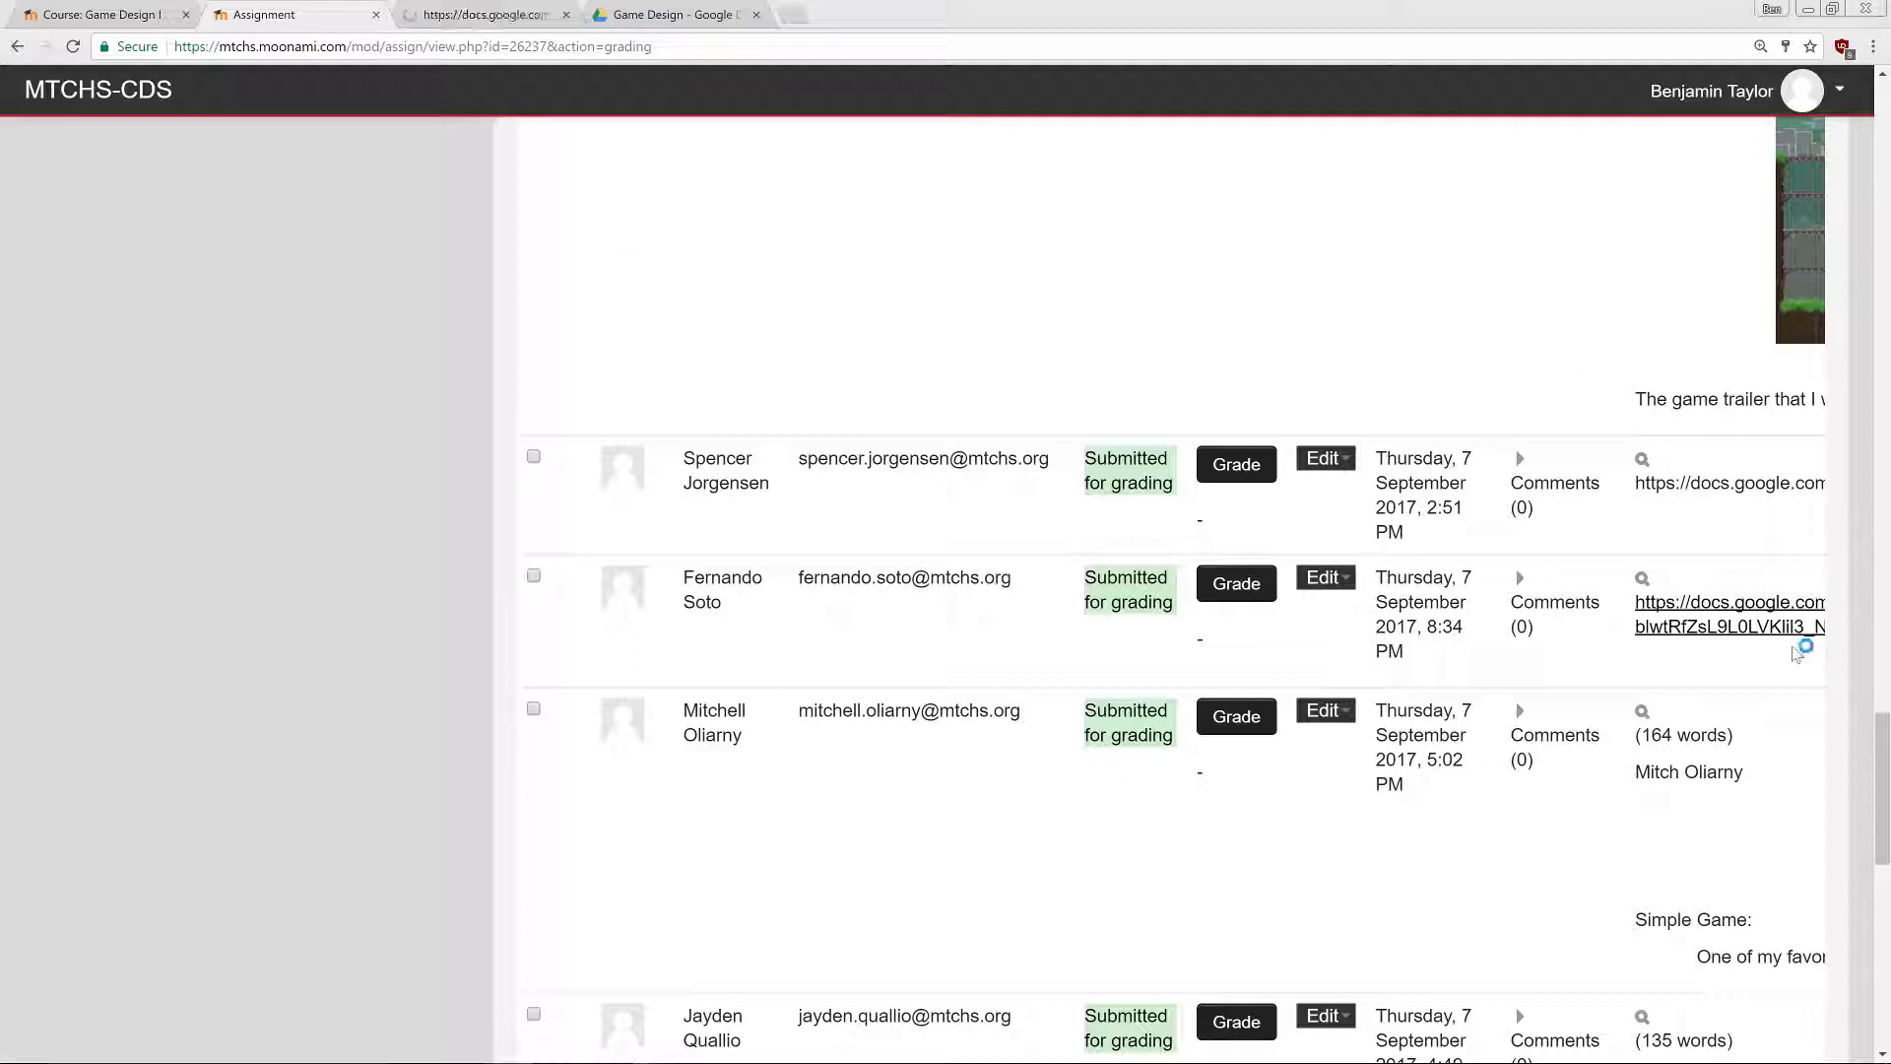
{"action": "left_click", "coordinate": [471, 18]}
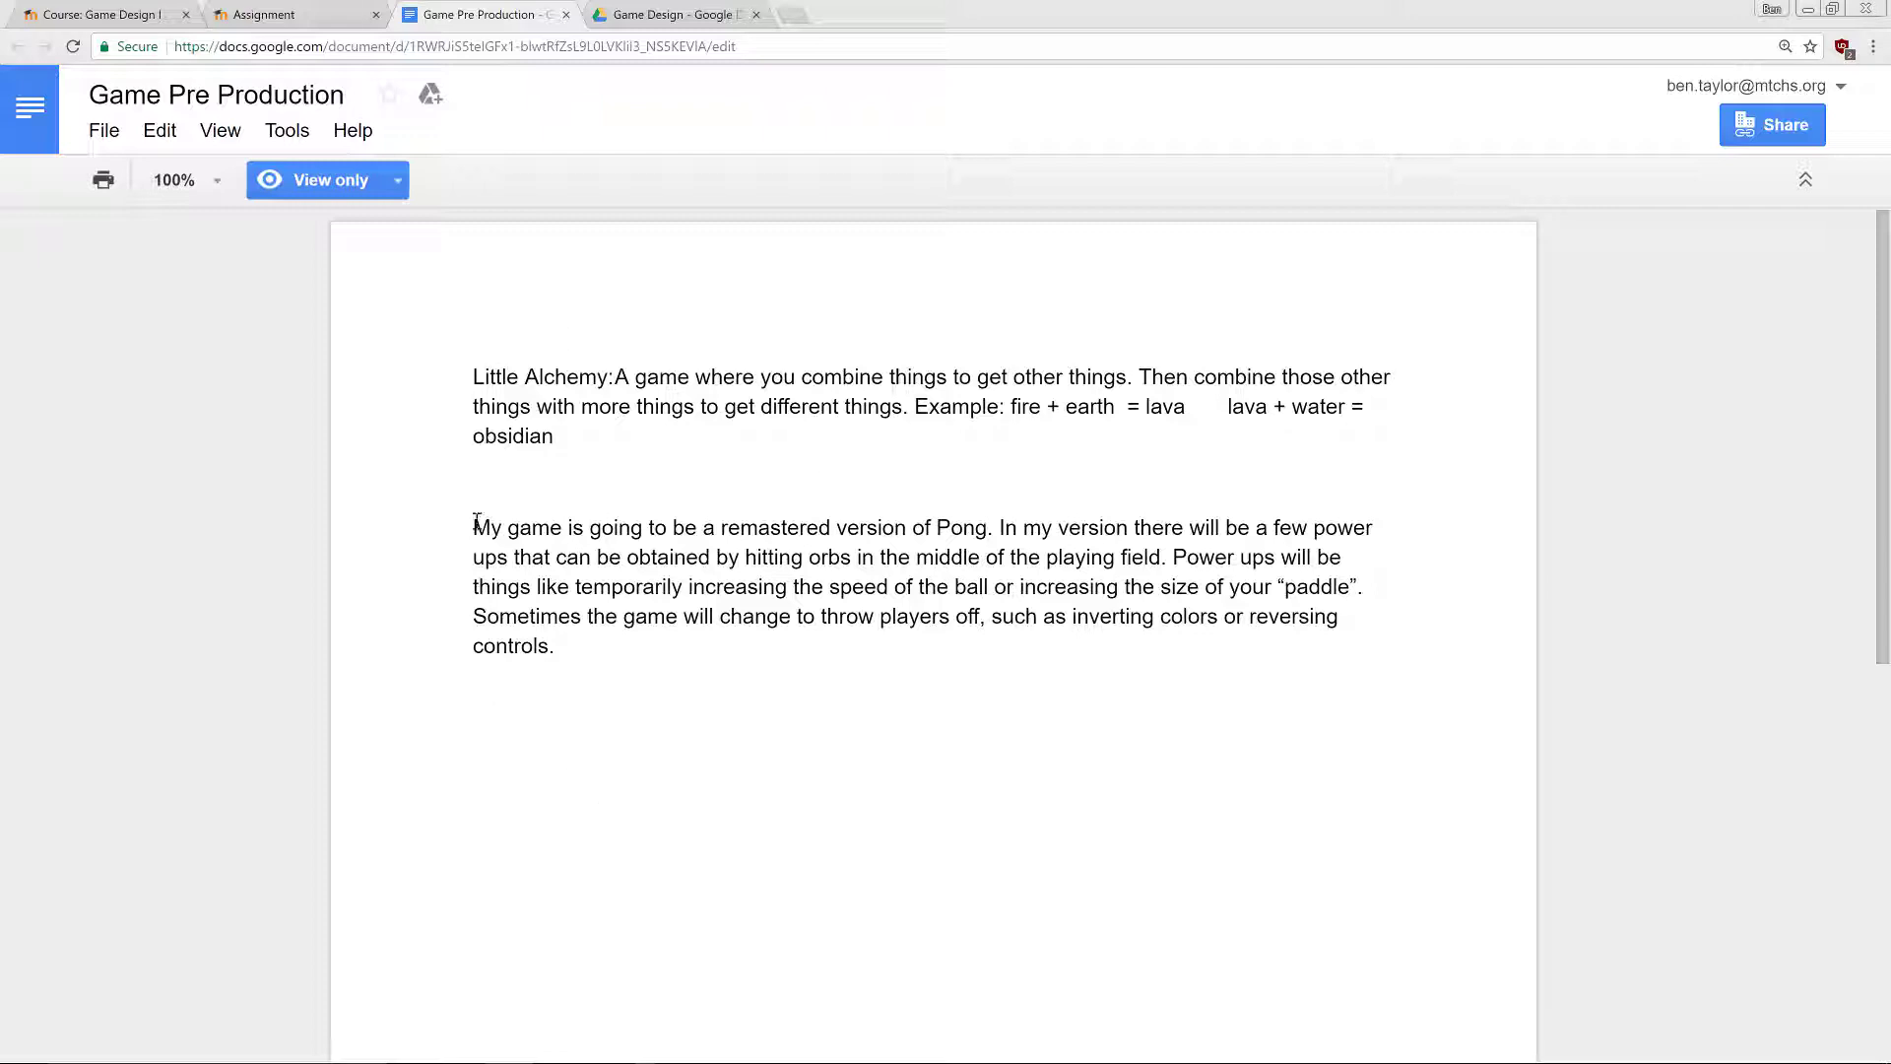
- Read the paragraph pitching a remastered Pong in the Game Pre Production document, and close the document
{"action": "mouse_move", "coordinate": [476, 522]}
{"action": "left_mouse_down"}
{"action": "mouse_move", "coordinate": [574, 588]}
{"action": "mouse_move", "coordinate": [604, 646]}
{"action": "mouse_move", "coordinate": [476, 523]}
{"action": "left_mouse_up"}
{"action": "left_click", "coordinate": [571, 652]}
{"action": "left_click", "coordinate": [477, 524]}
{"action": "left_click", "coordinate": [566, 16]}
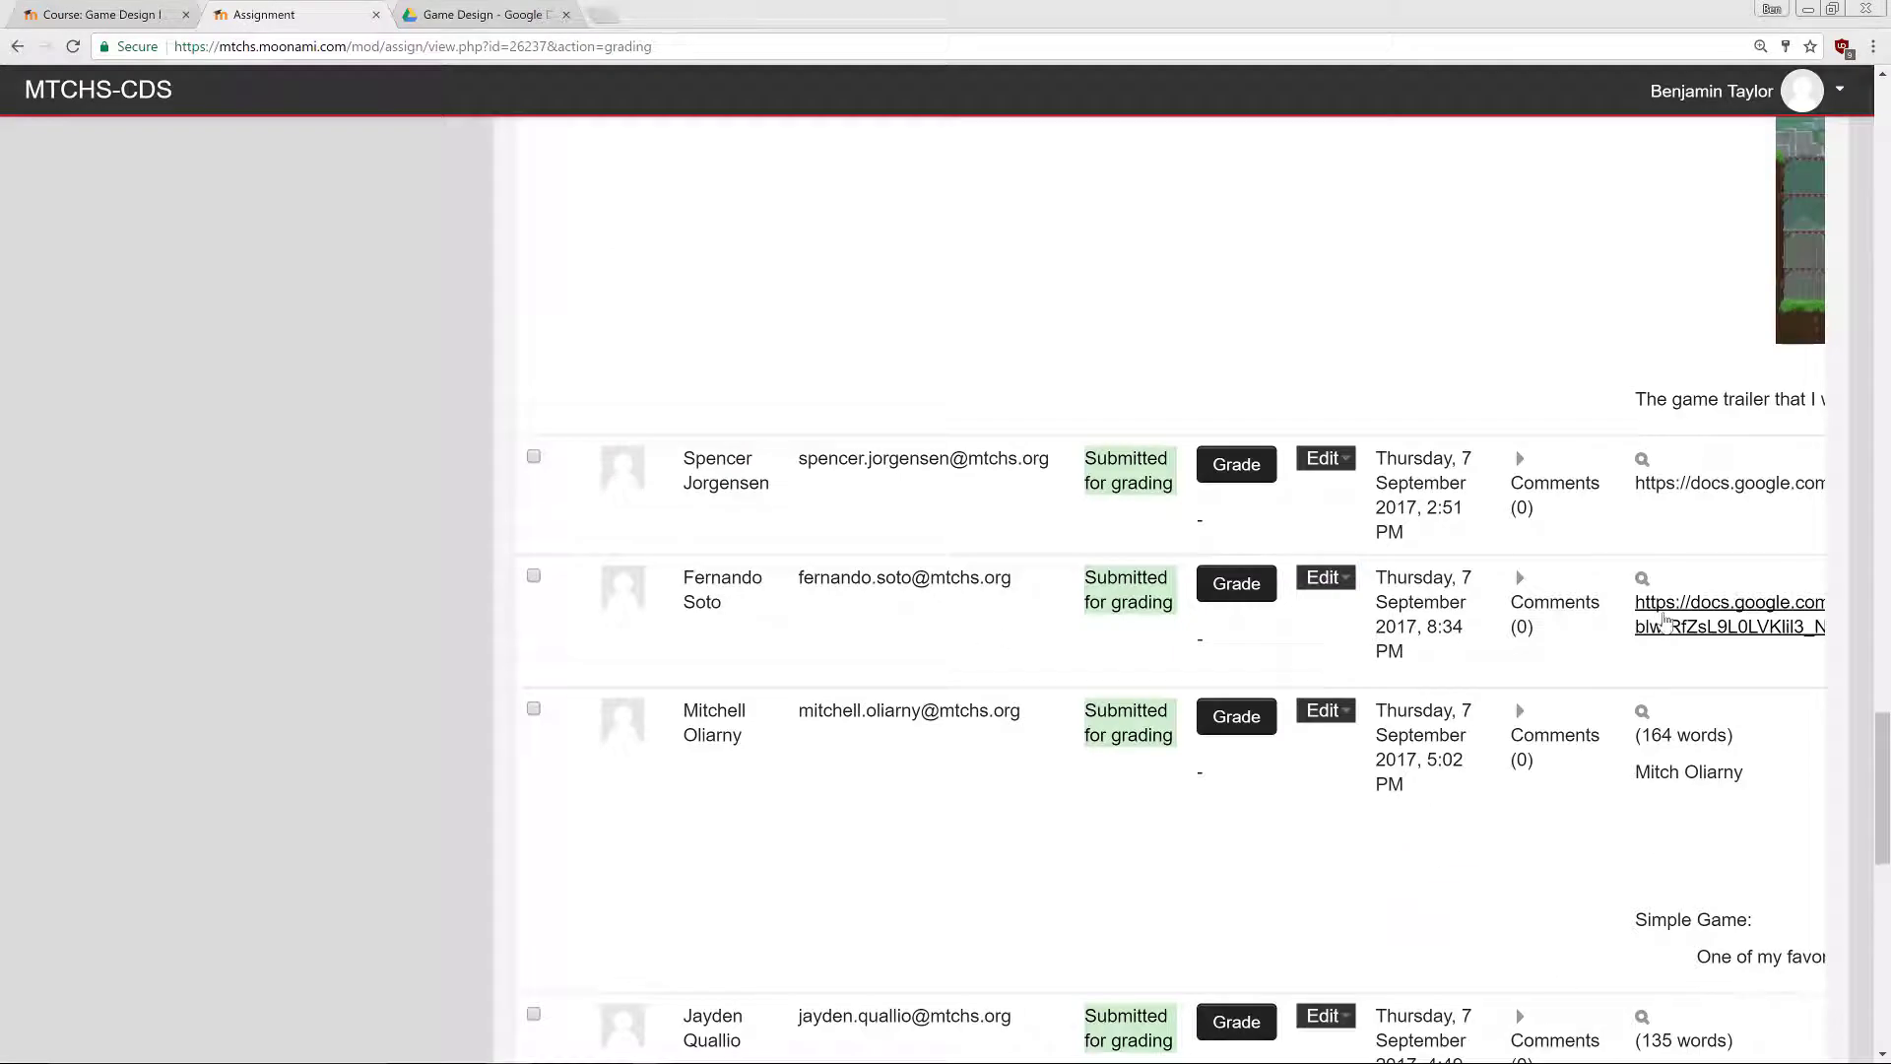
- Return to the Game Design I course page and open the Pre-production assignment's settings for editing
{"action": "left_click", "coordinate": [131, 16]}
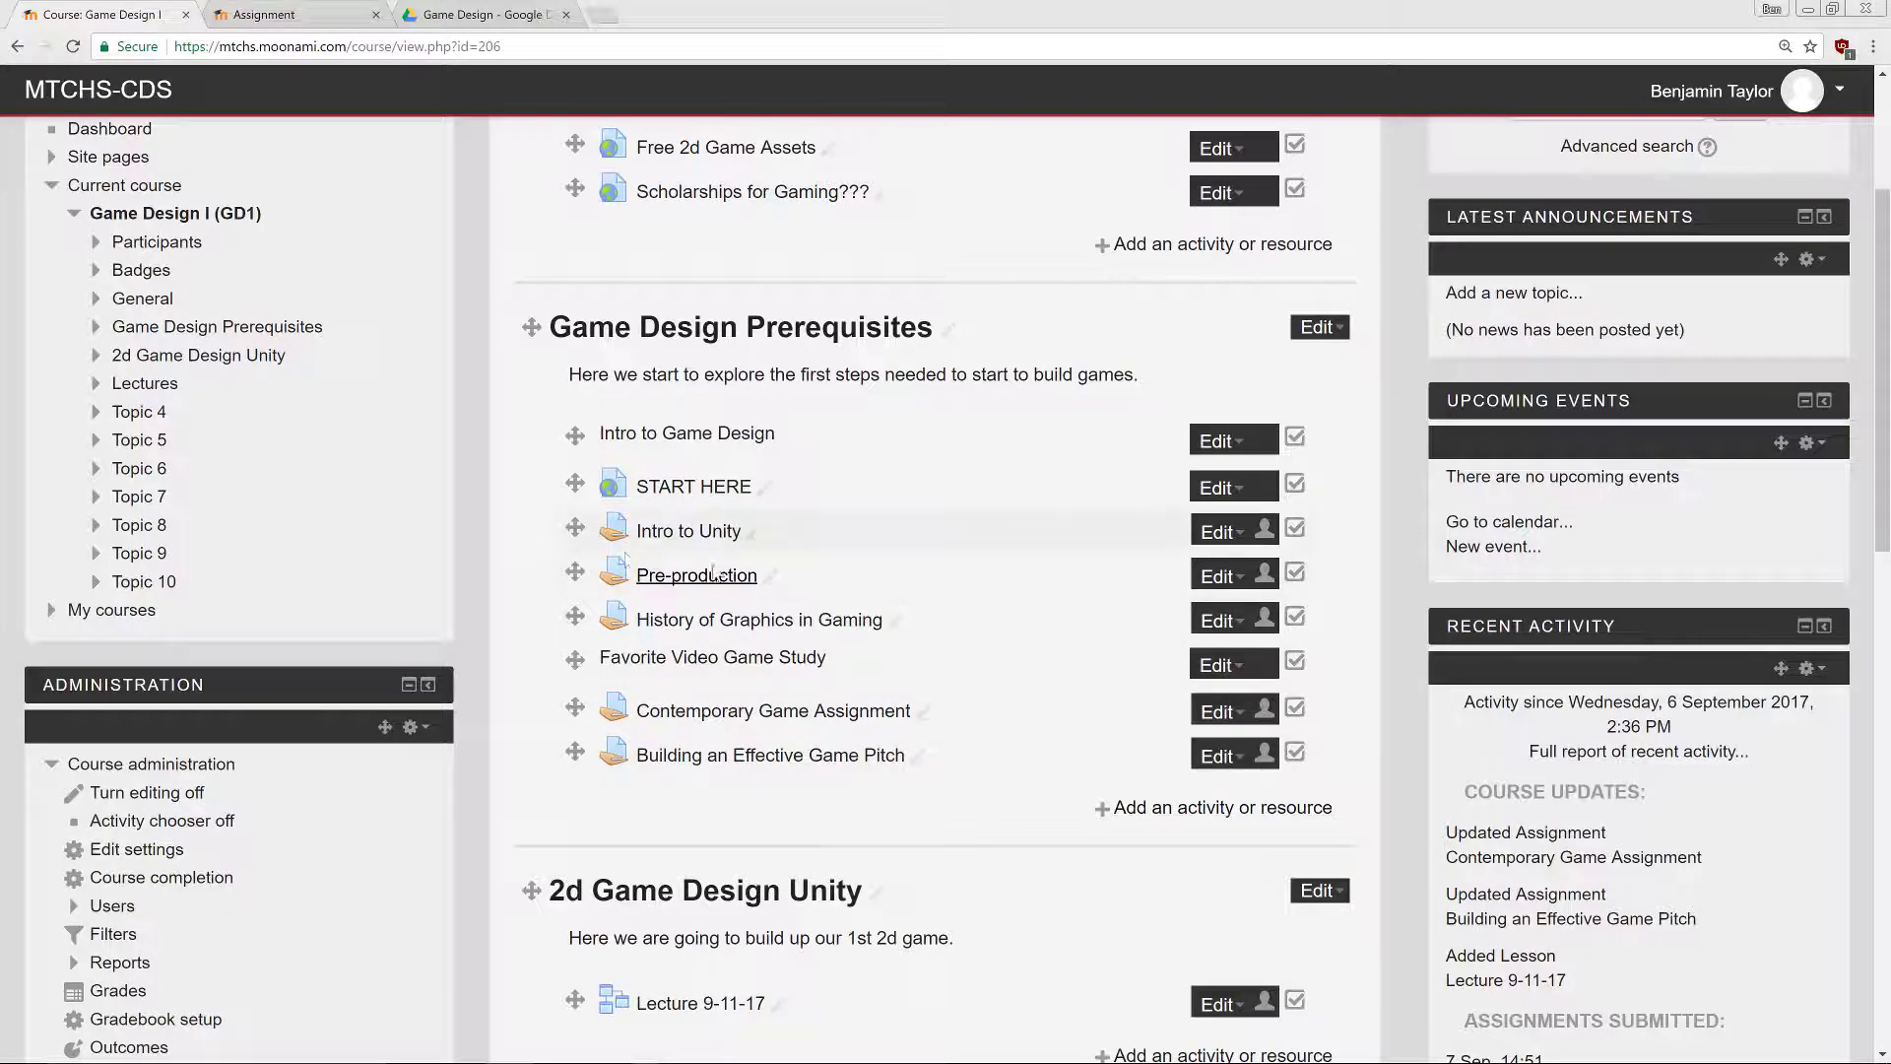
{"action": "left_click", "coordinate": [1210, 579]}
{"action": "left_click", "coordinate": [1187, 609]}
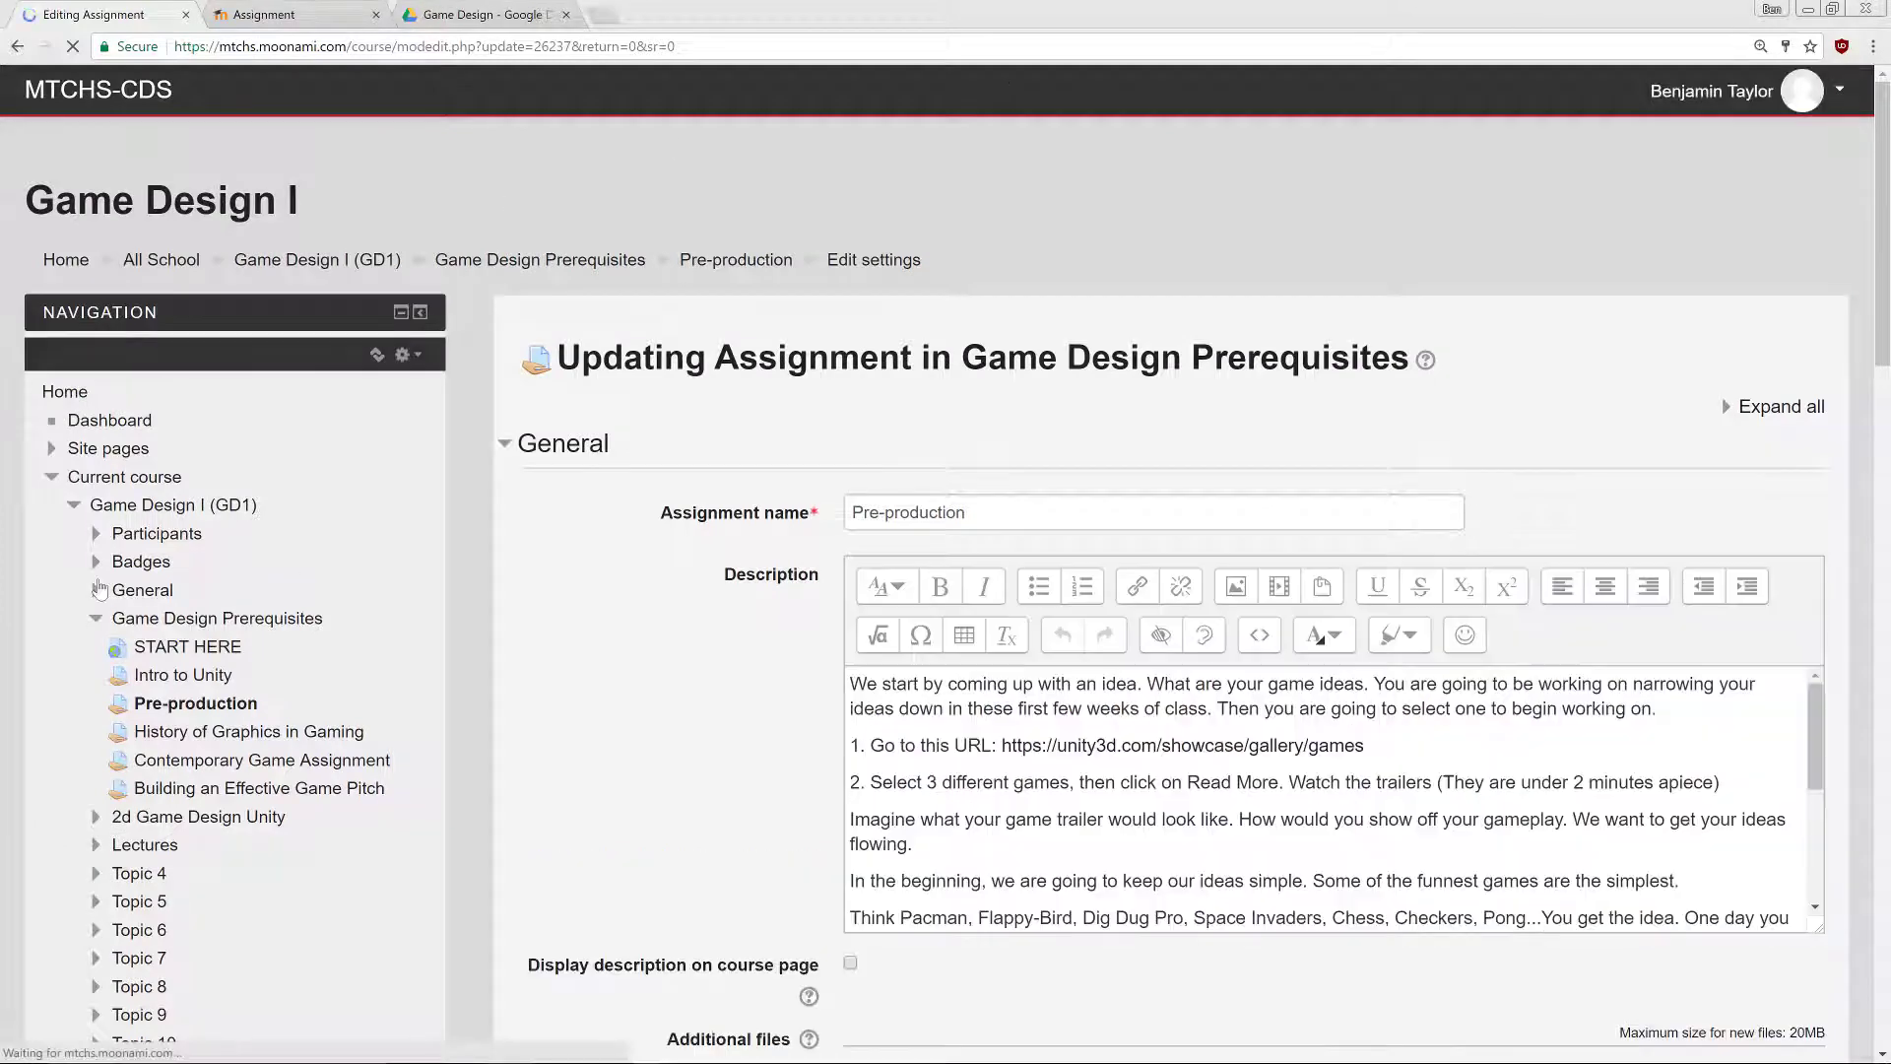
{"action": "scroll", "coordinate": [1468, 774], "scroll_direction": "down", "scroll_amount": 1}
{"action": "scroll", "coordinate": [1469, 773], "scroll_direction": "up", "scroll_amount": 1}
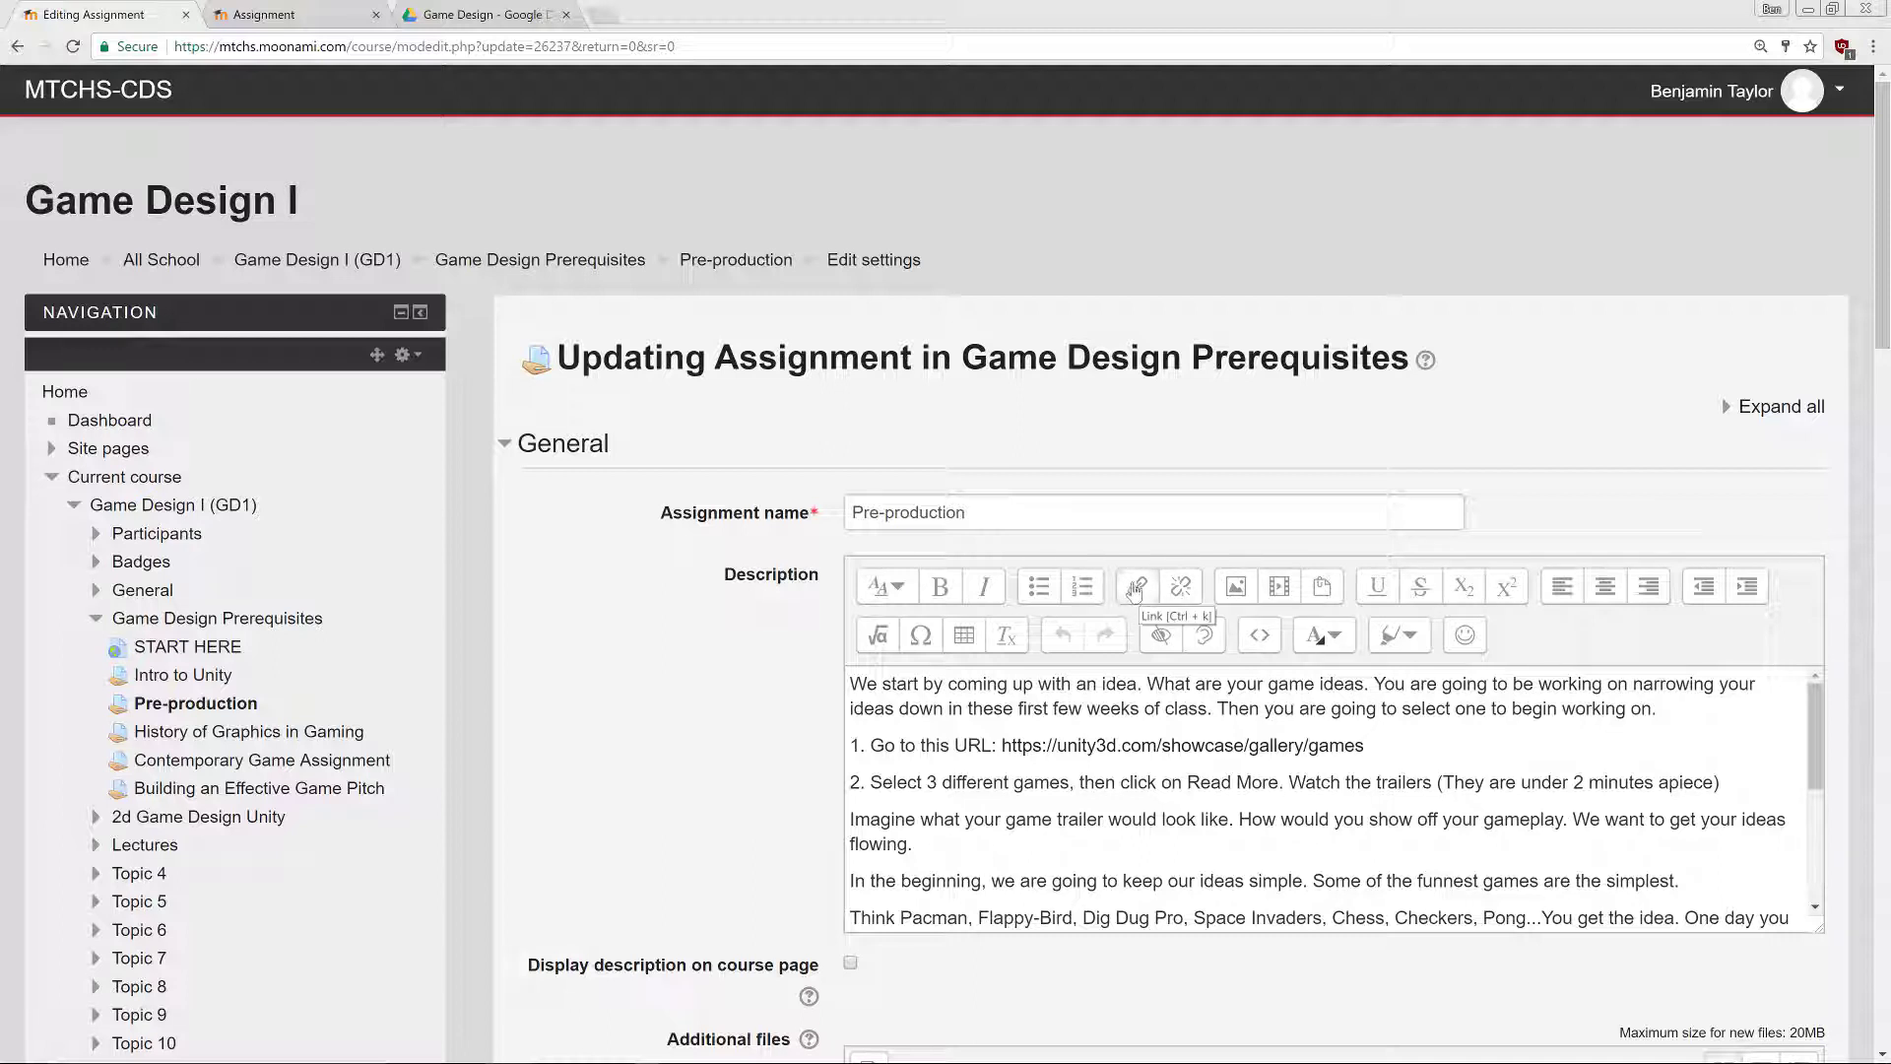
- Add a new line reading "My Link" below the opening paragraph of the assignment description
{"action": "left_click", "coordinate": [1427, 746]}
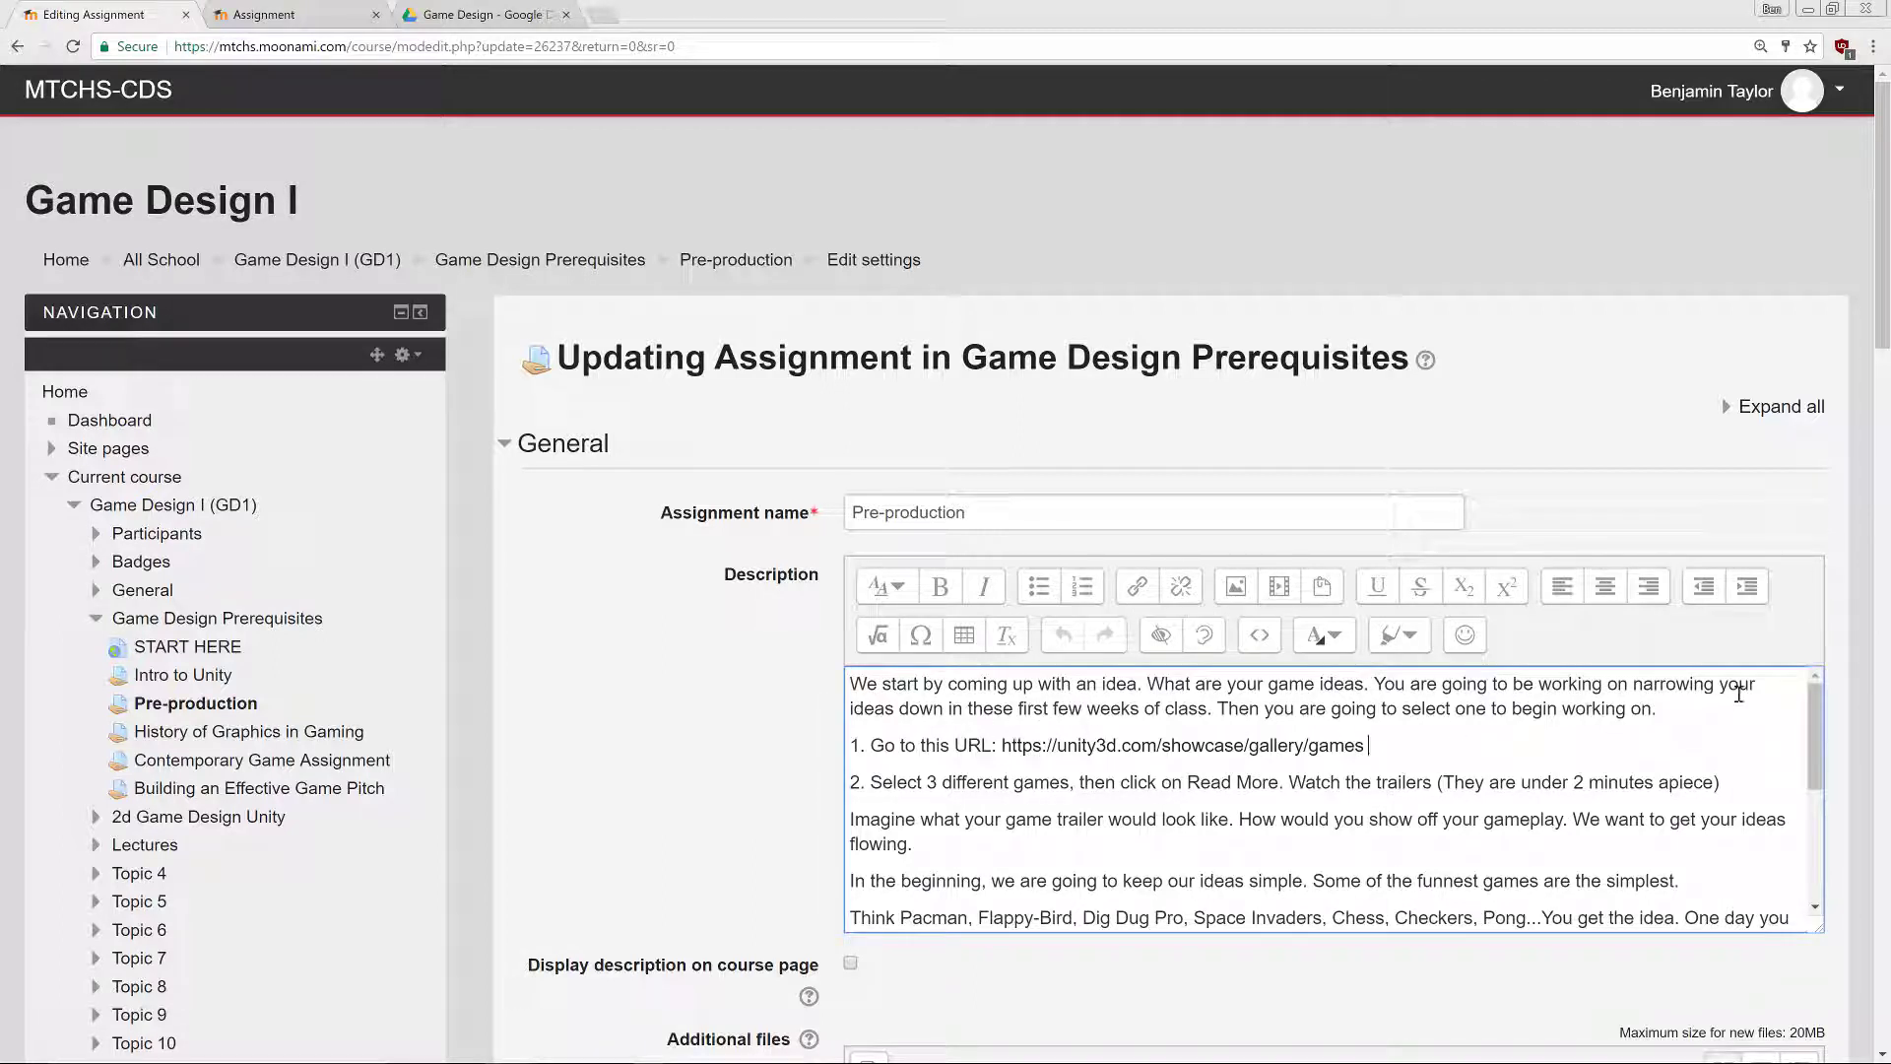
{"action": "left_click", "coordinate": [1656, 717]}
{"action": "key", "text": "Return"}
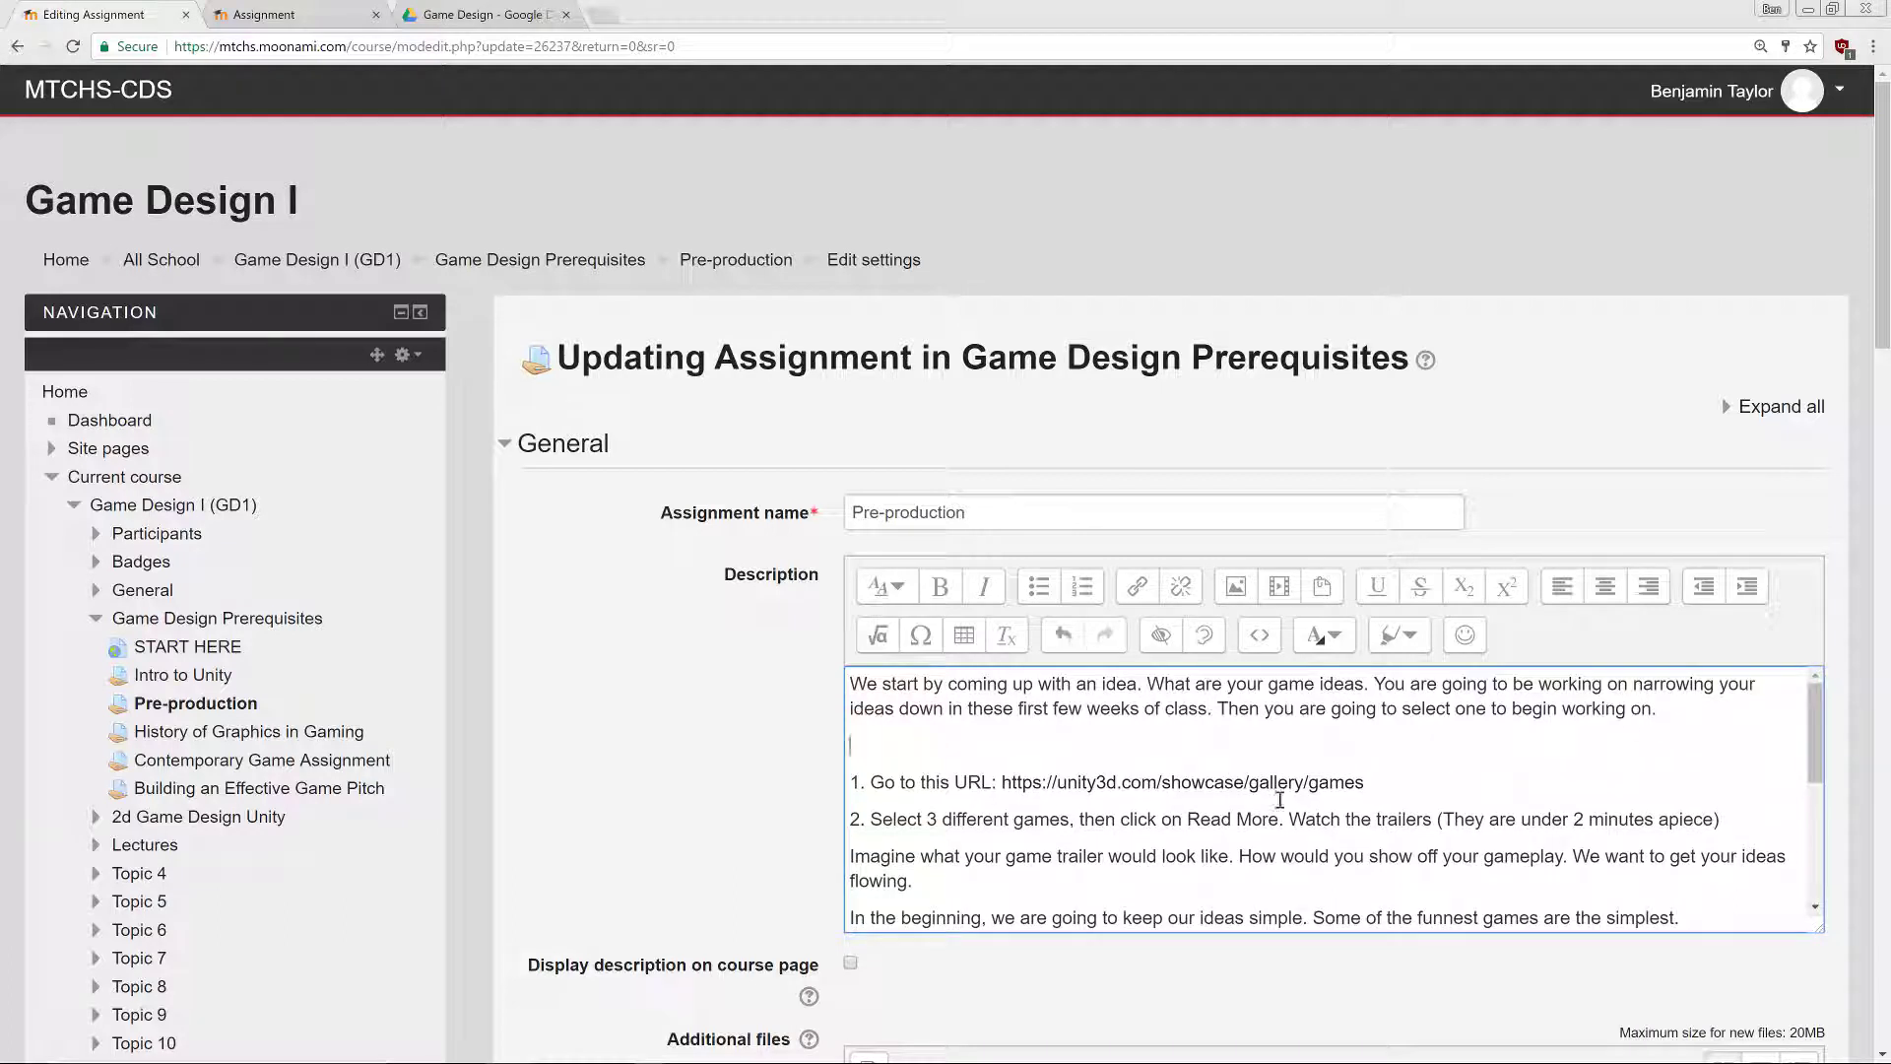
{"action": "left_click_drag", "start_coordinate": [1395, 782], "coordinate": [1057, 754]}
{"action": "left_click", "coordinate": [1057, 754]}
{"action": "type", "text": "My Link"}
- Start creating a hyperlink on the "My Link" text, set to open in a new window
{"action": "left_click_drag", "start_coordinate": [915, 745], "coordinate": [825, 750]}
{"action": "left_click", "coordinate": [1140, 588]}
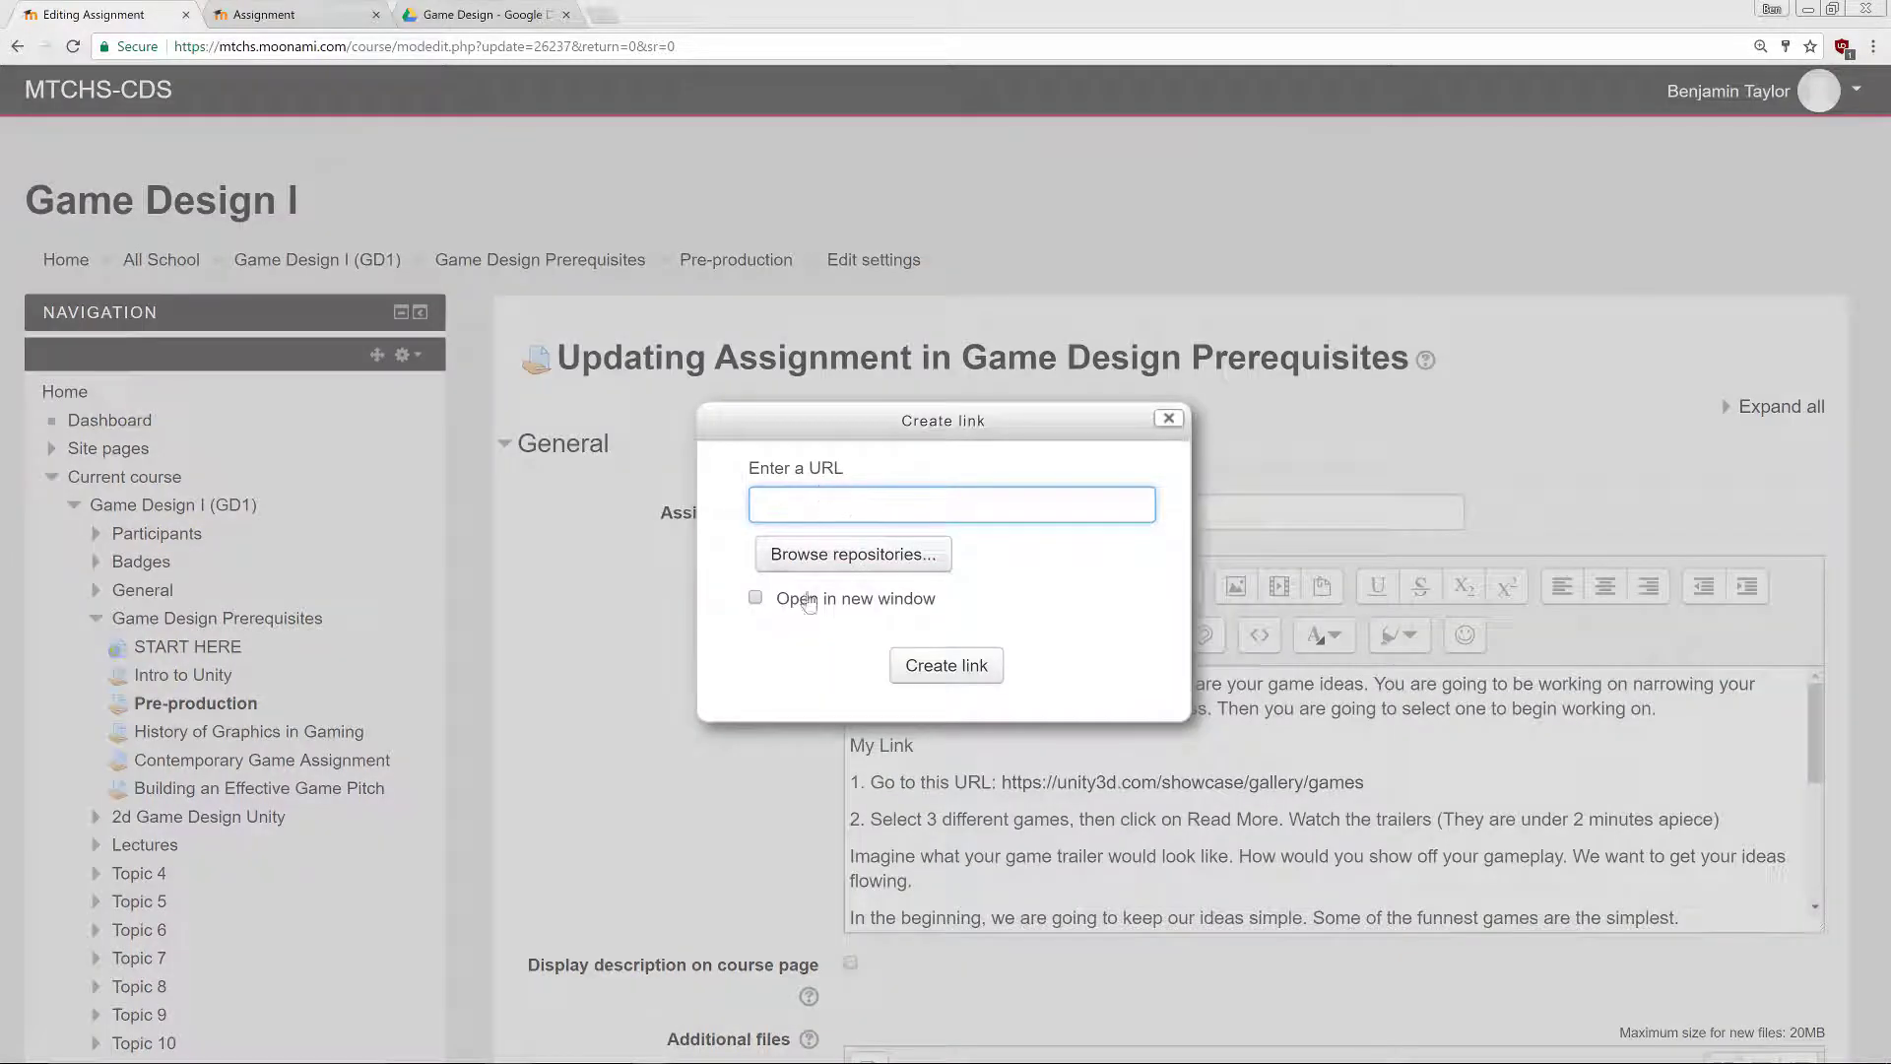
{"action": "left_click", "coordinate": [756, 599]}
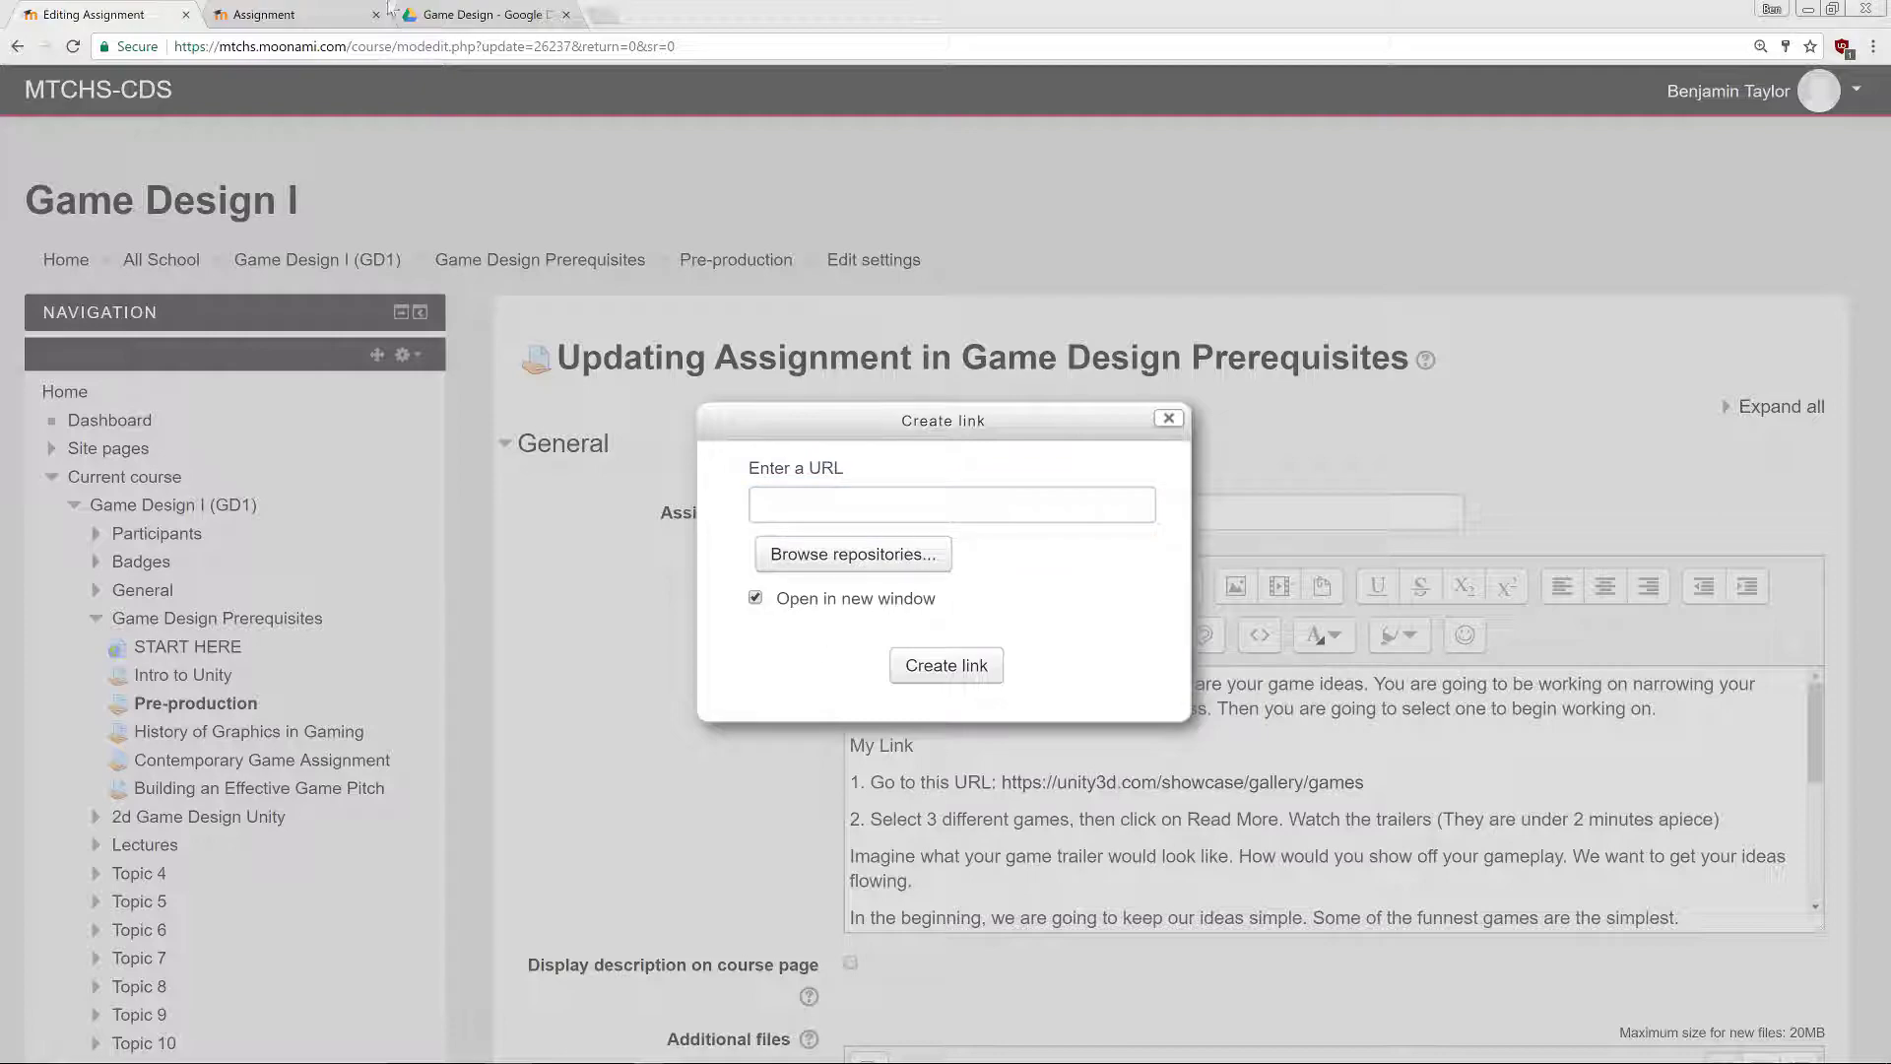
- In Google Drive, turn on link sharing for the Parent Game Design Approval document and copy its shareable link
{"action": "left_click", "coordinate": [463, 14]}
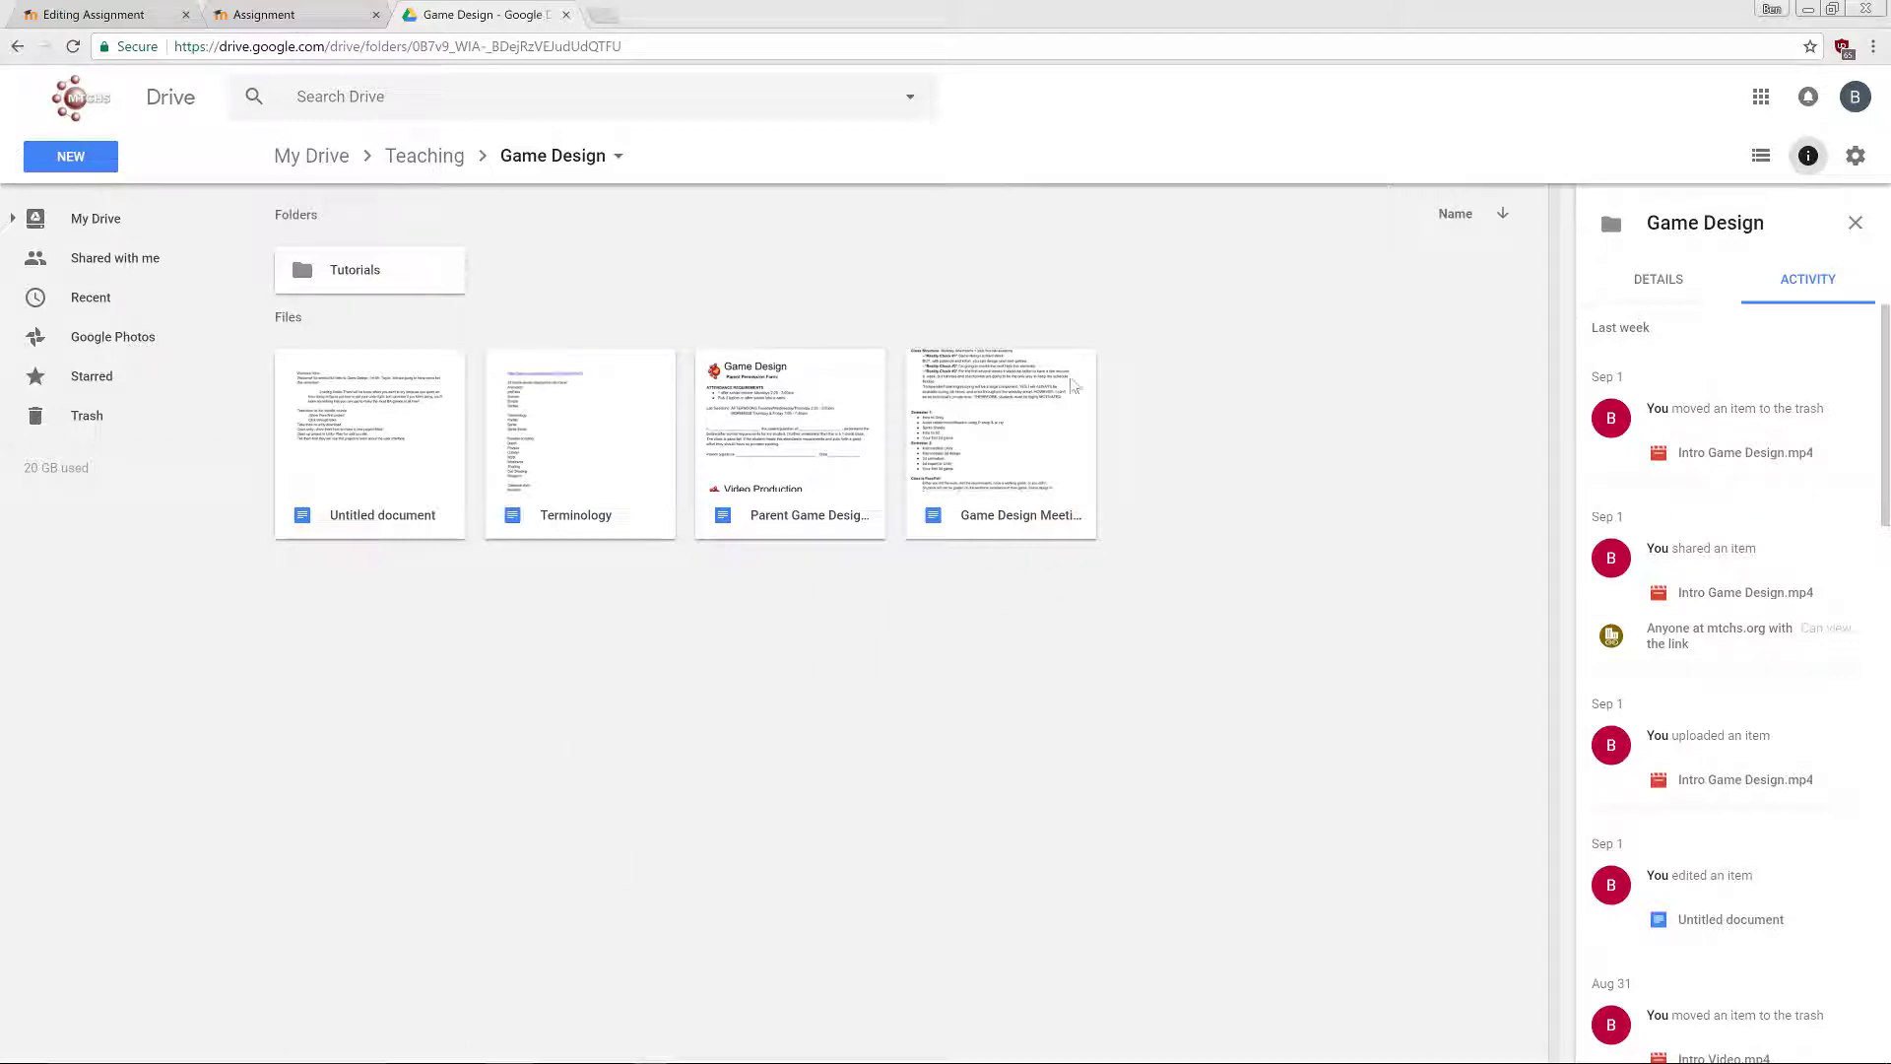
{"action": "right_click", "coordinate": [800, 419]}
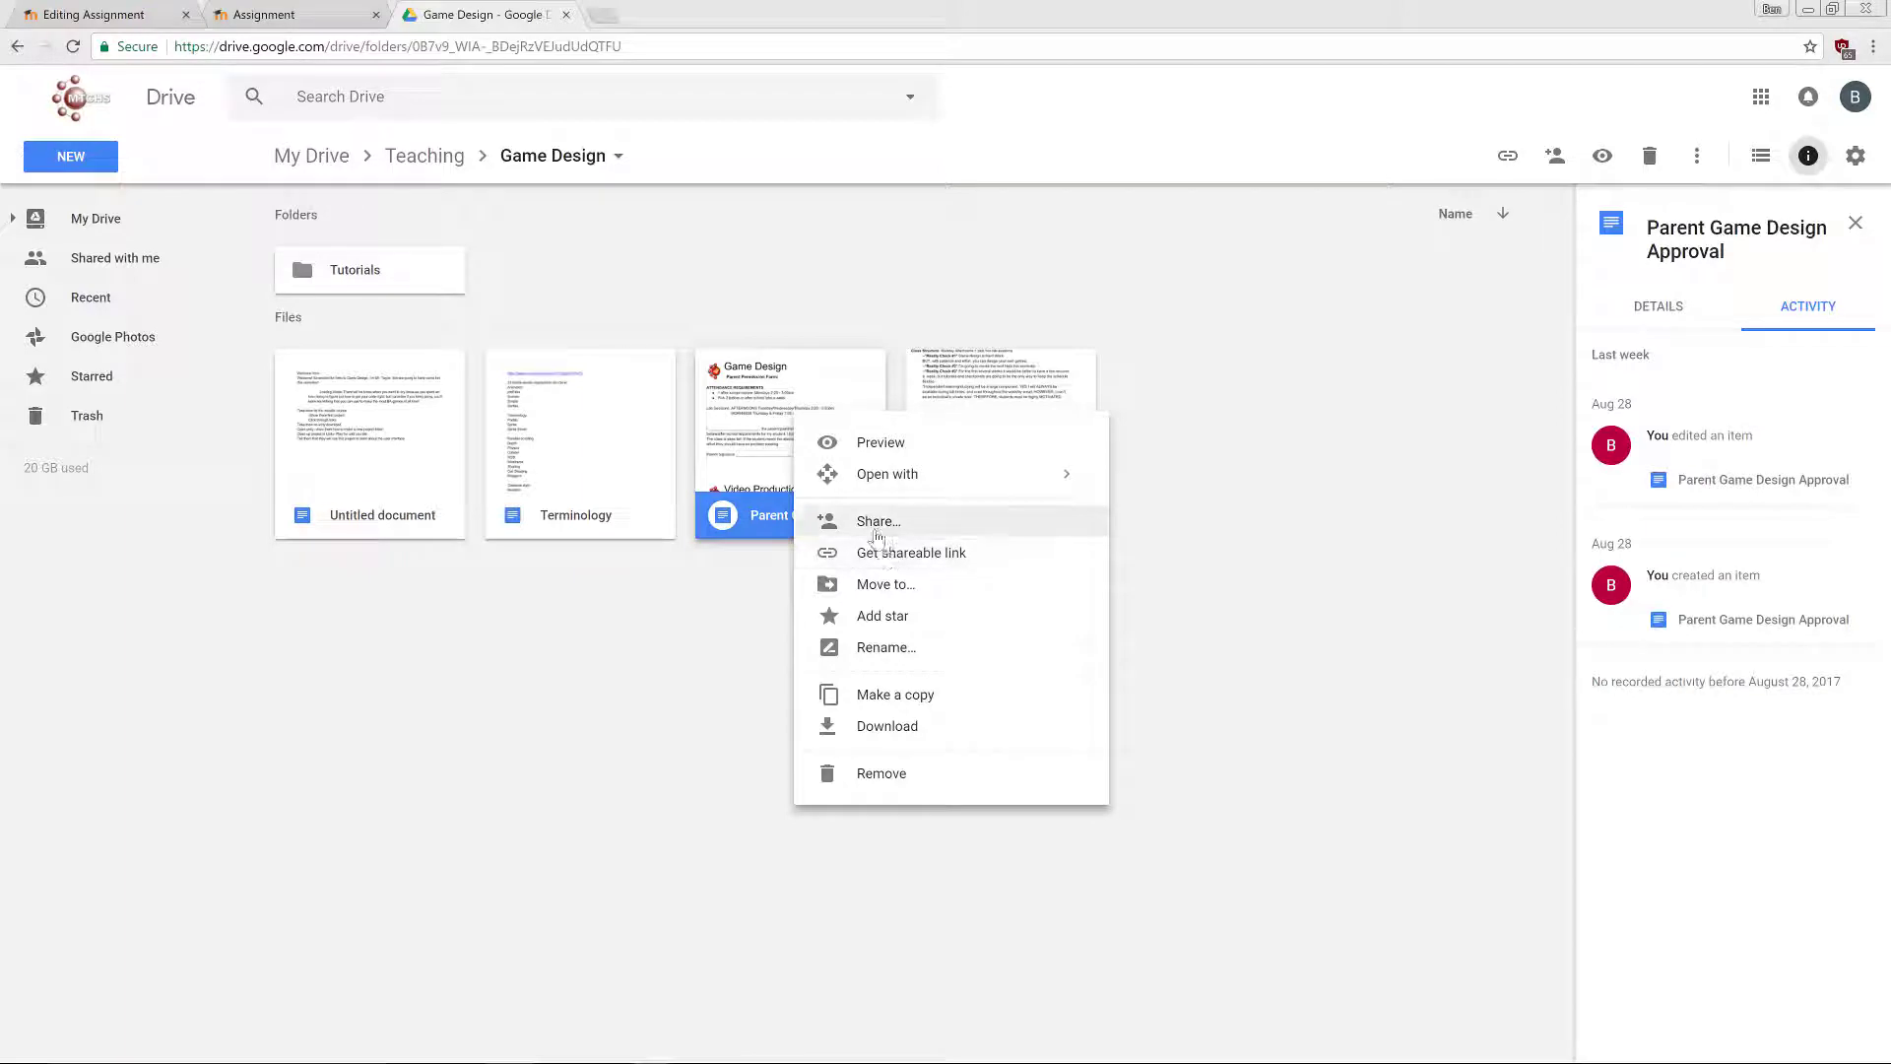
{"action": "left_click", "coordinate": [903, 554]}
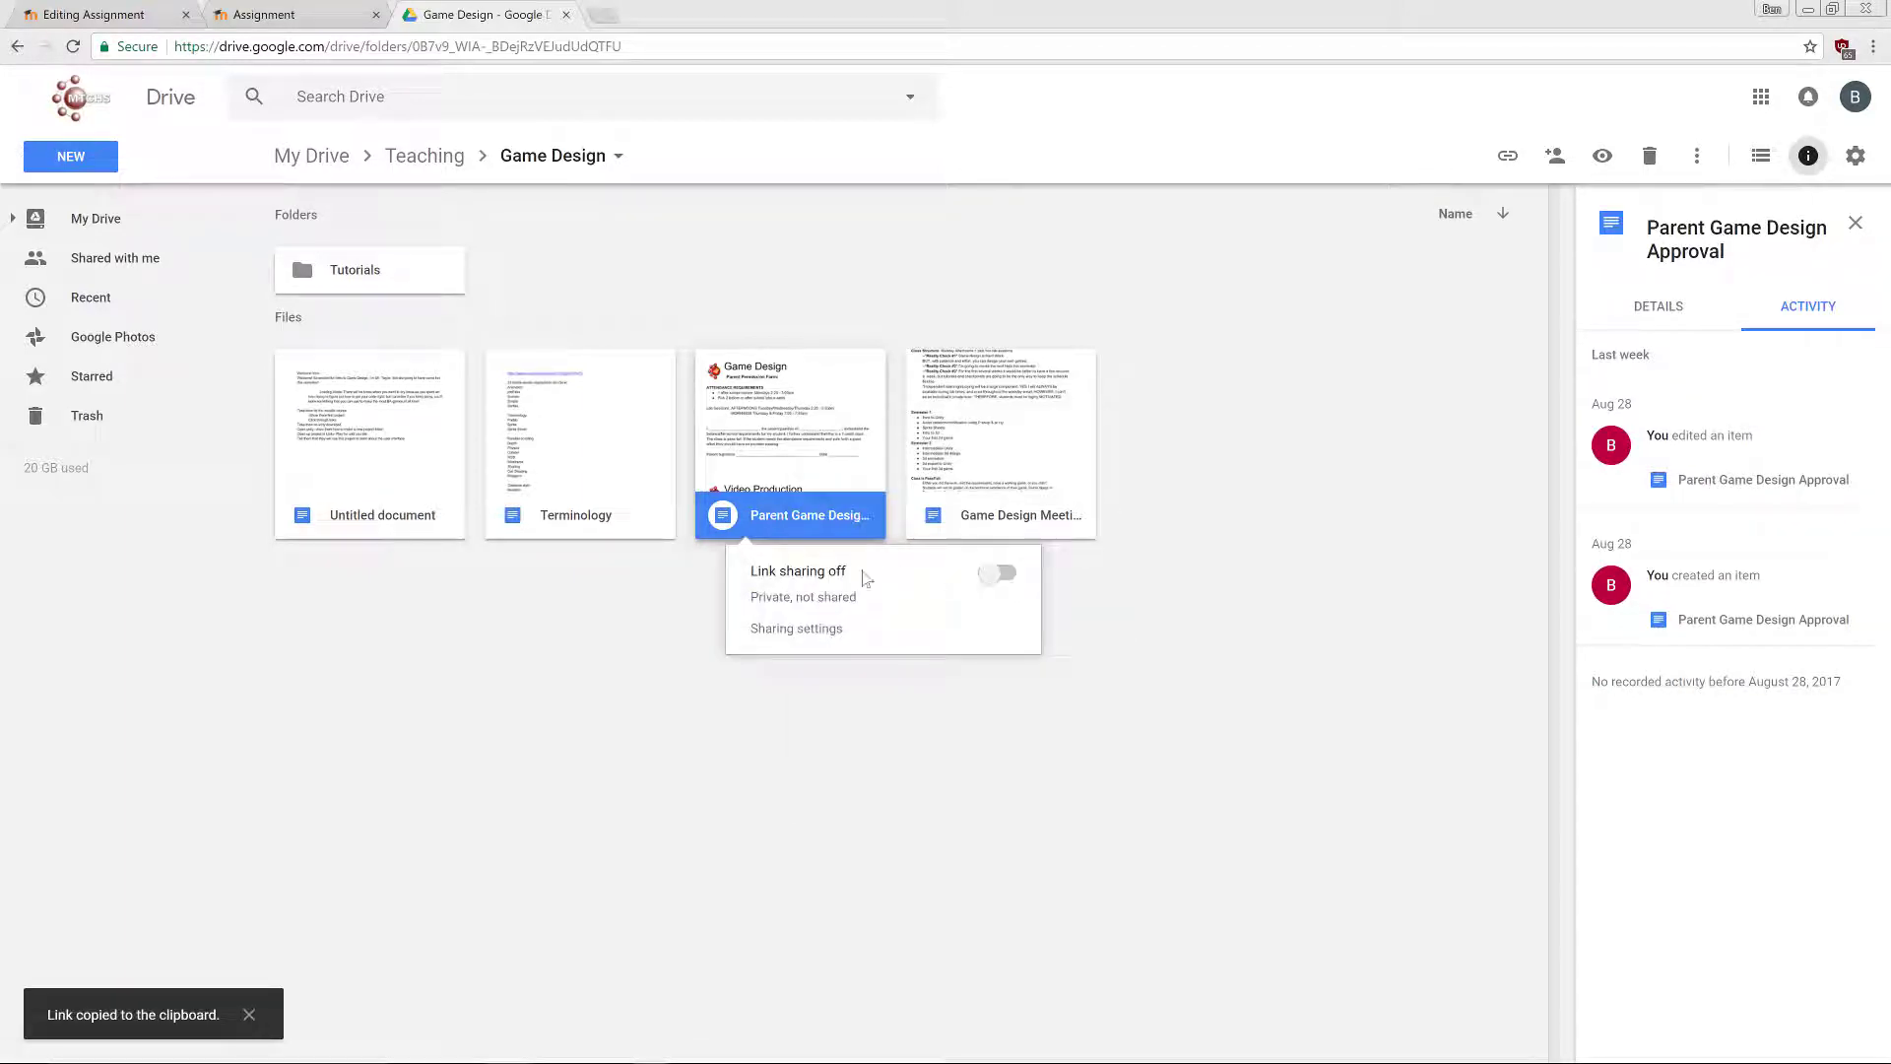
{"action": "left_click", "coordinate": [1003, 582]}
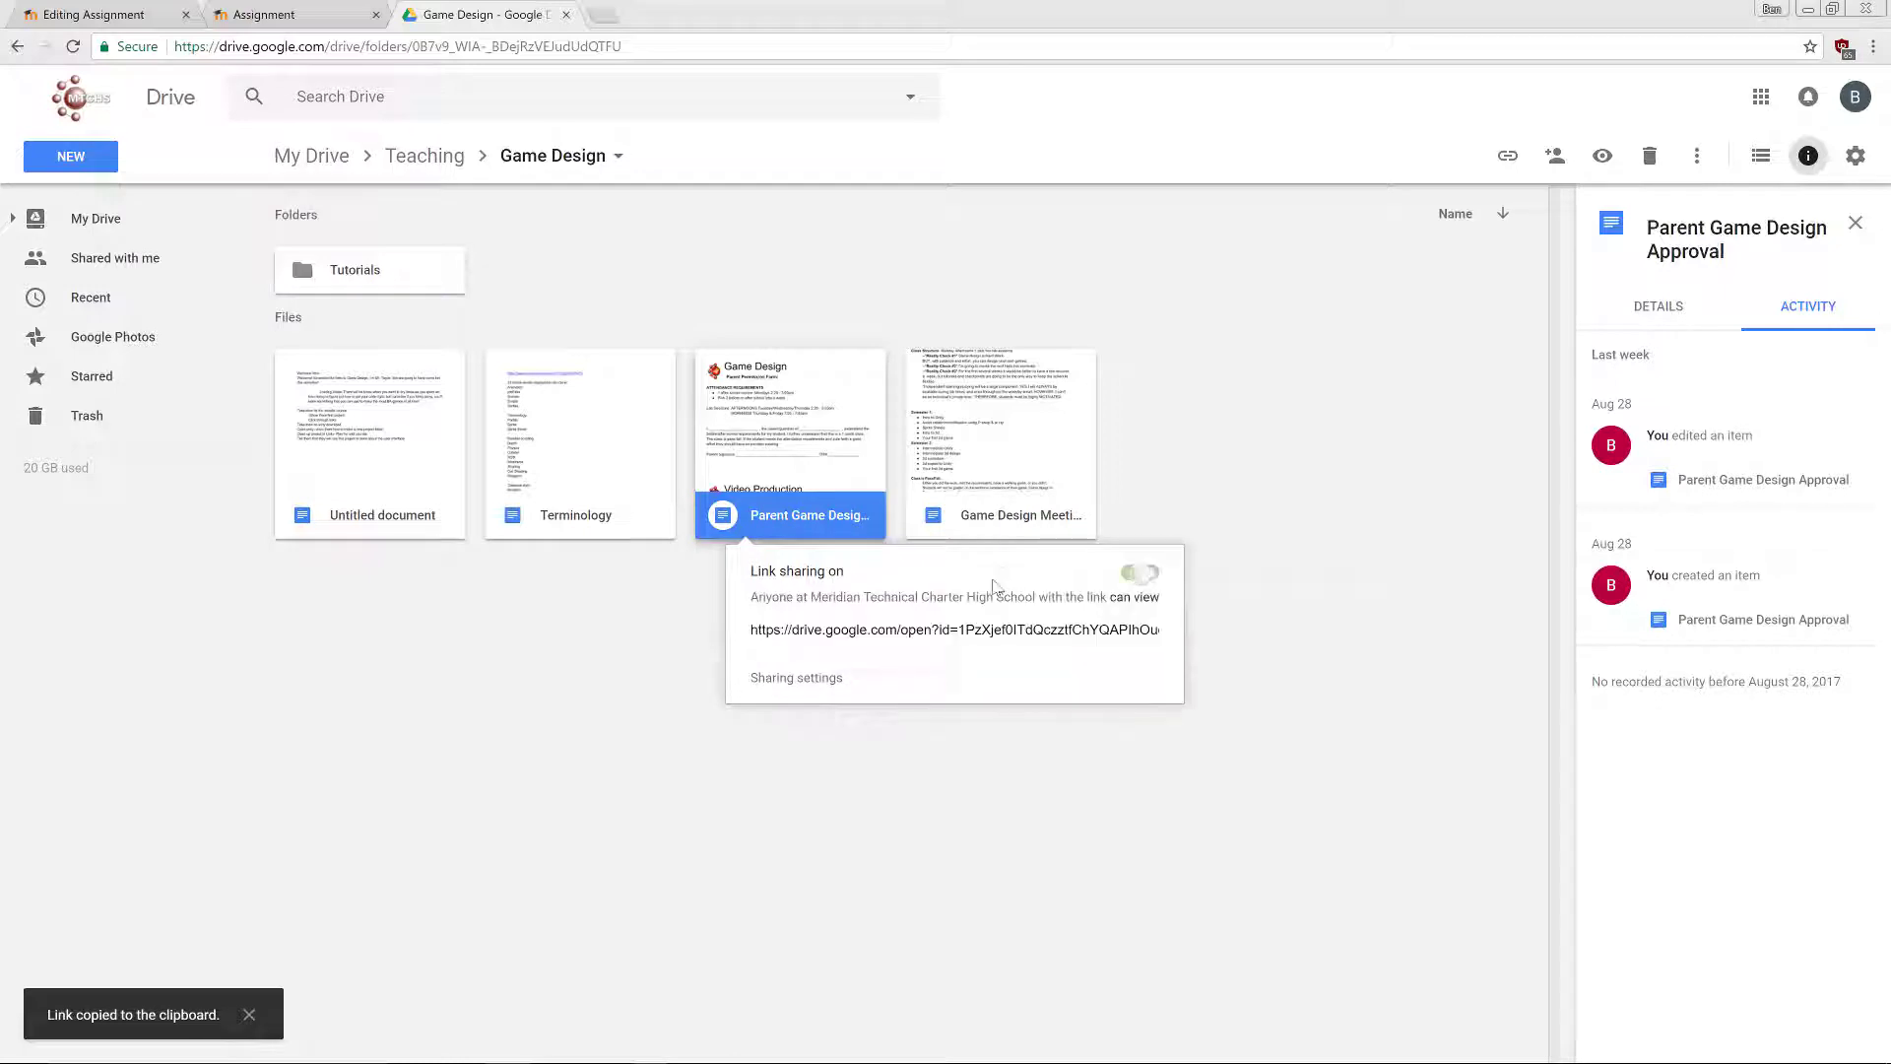
{"action": "left_click", "coordinate": [799, 630]}
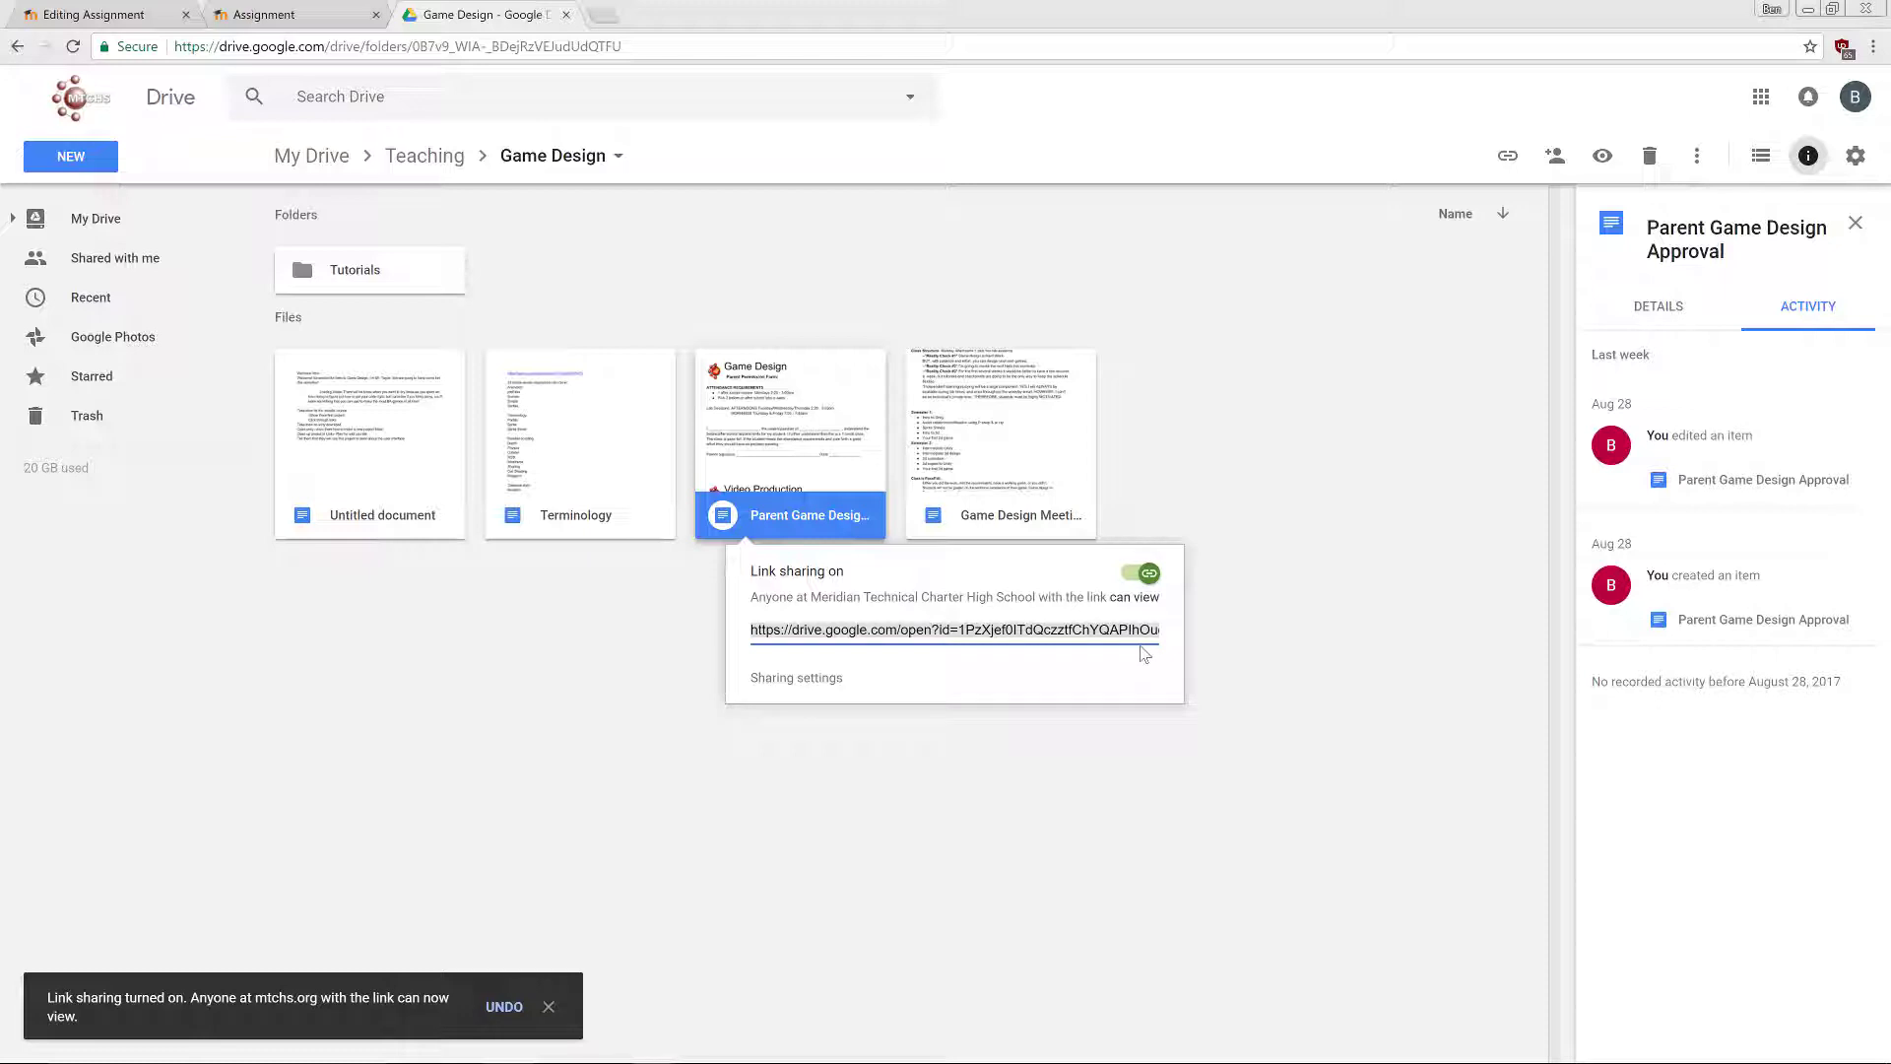
- Back in the assignment editor, paste the copied Drive address as the URL for "My Link" and create the link
{"action": "left_click", "coordinate": [259, 15]}
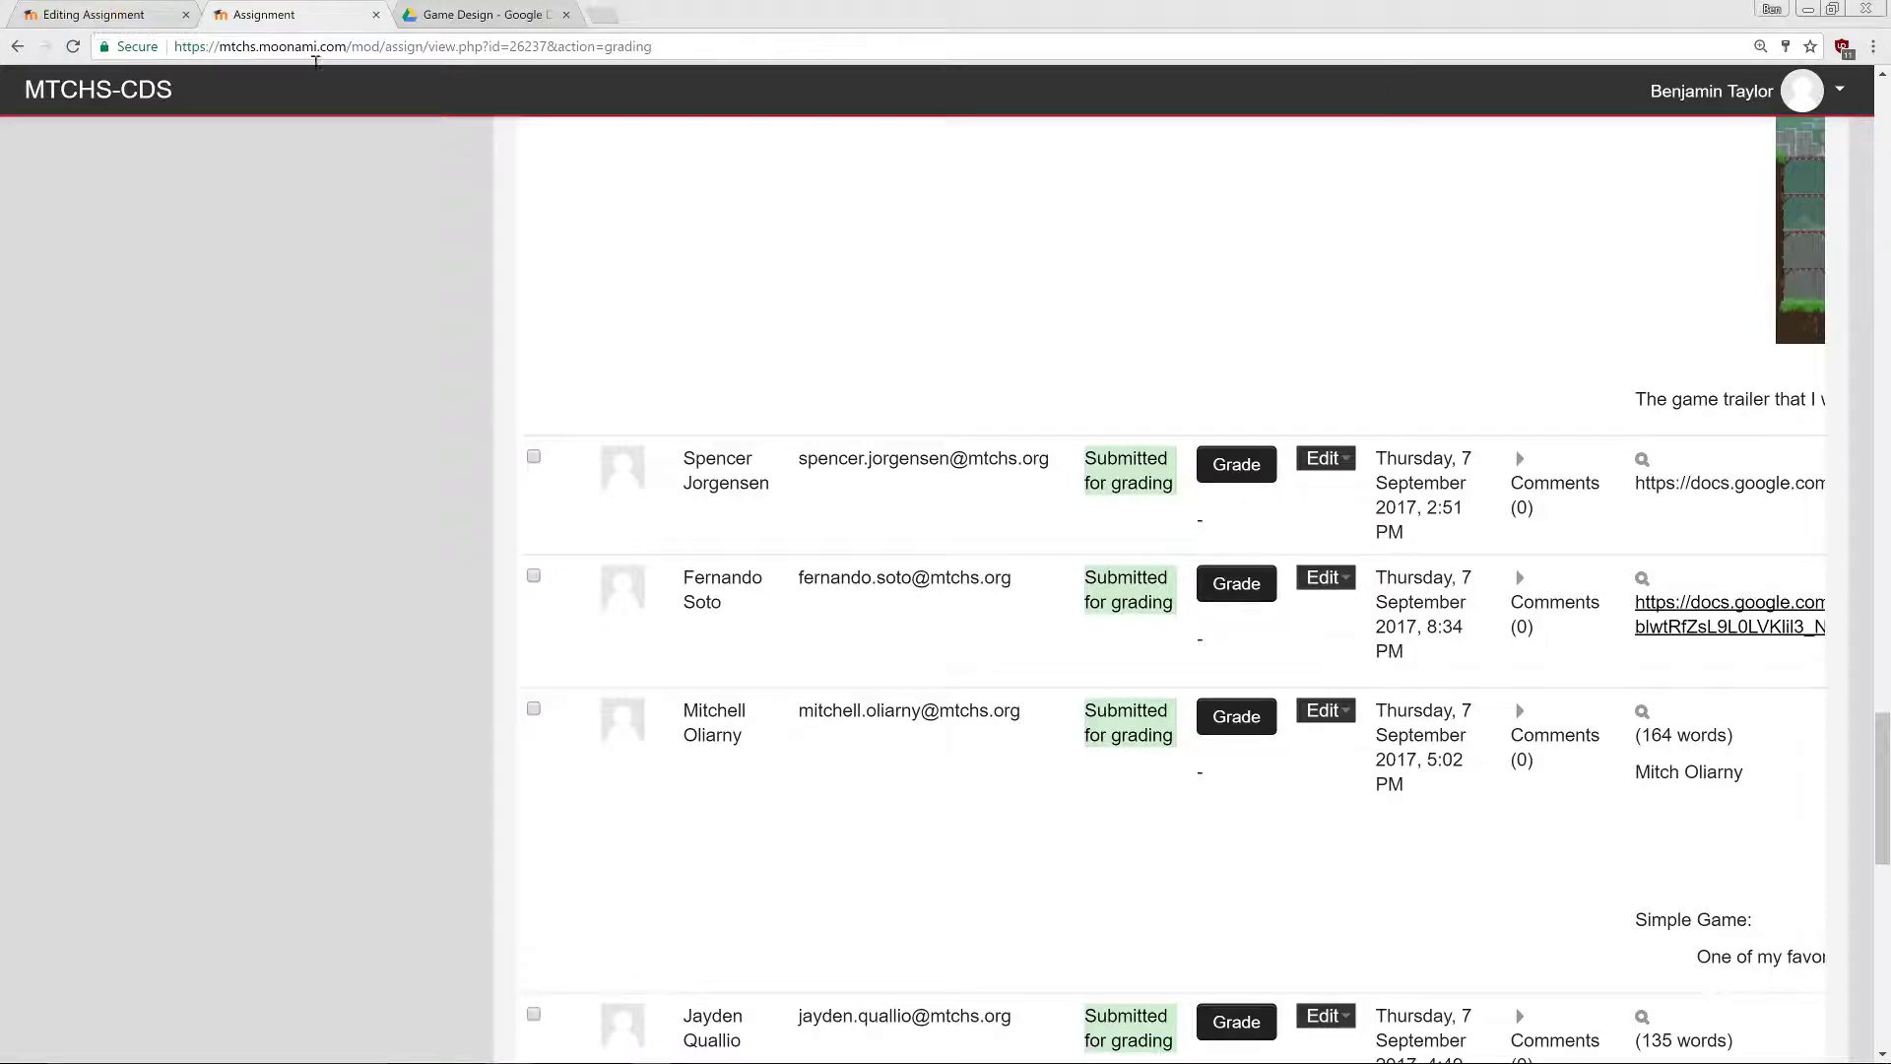
{"action": "left_click", "coordinate": [102, 12]}
{"action": "key", "text": "ctrl+v"}
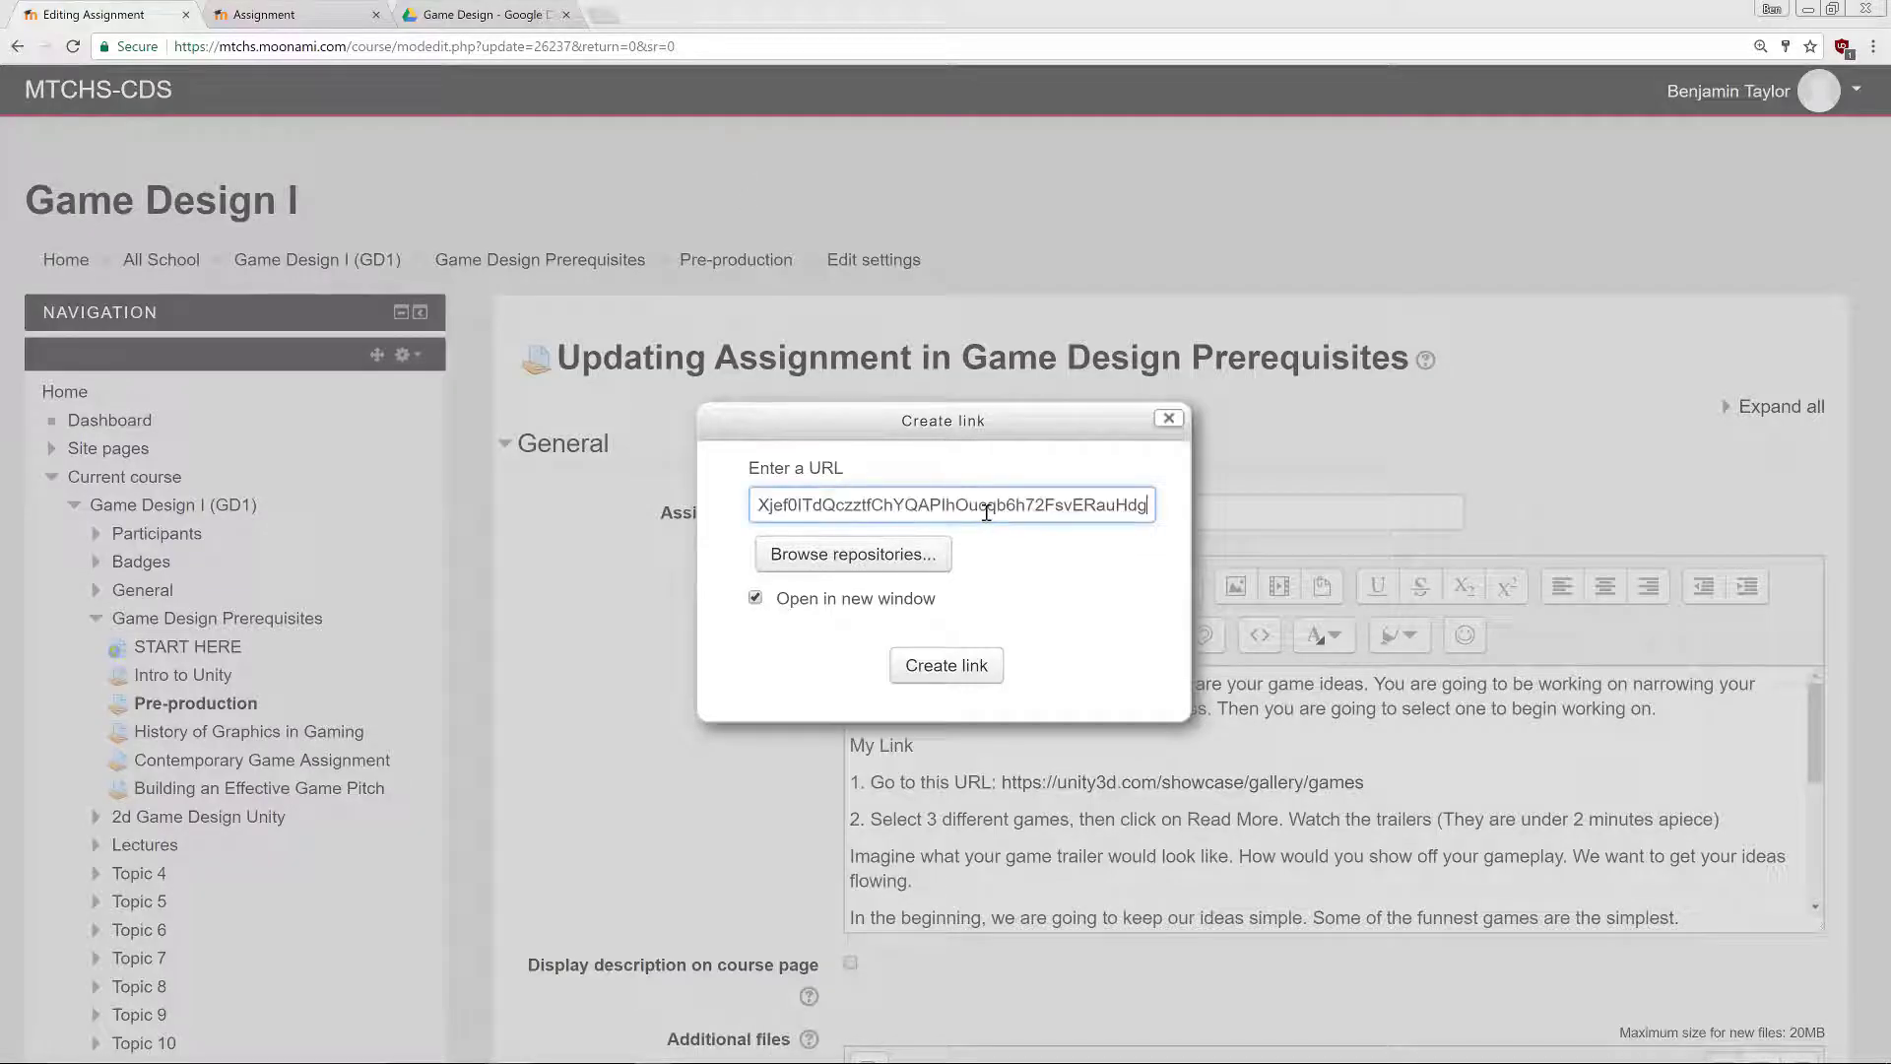
{"action": "left_click_drag", "start_coordinate": [1158, 509], "coordinate": [363, 501]}
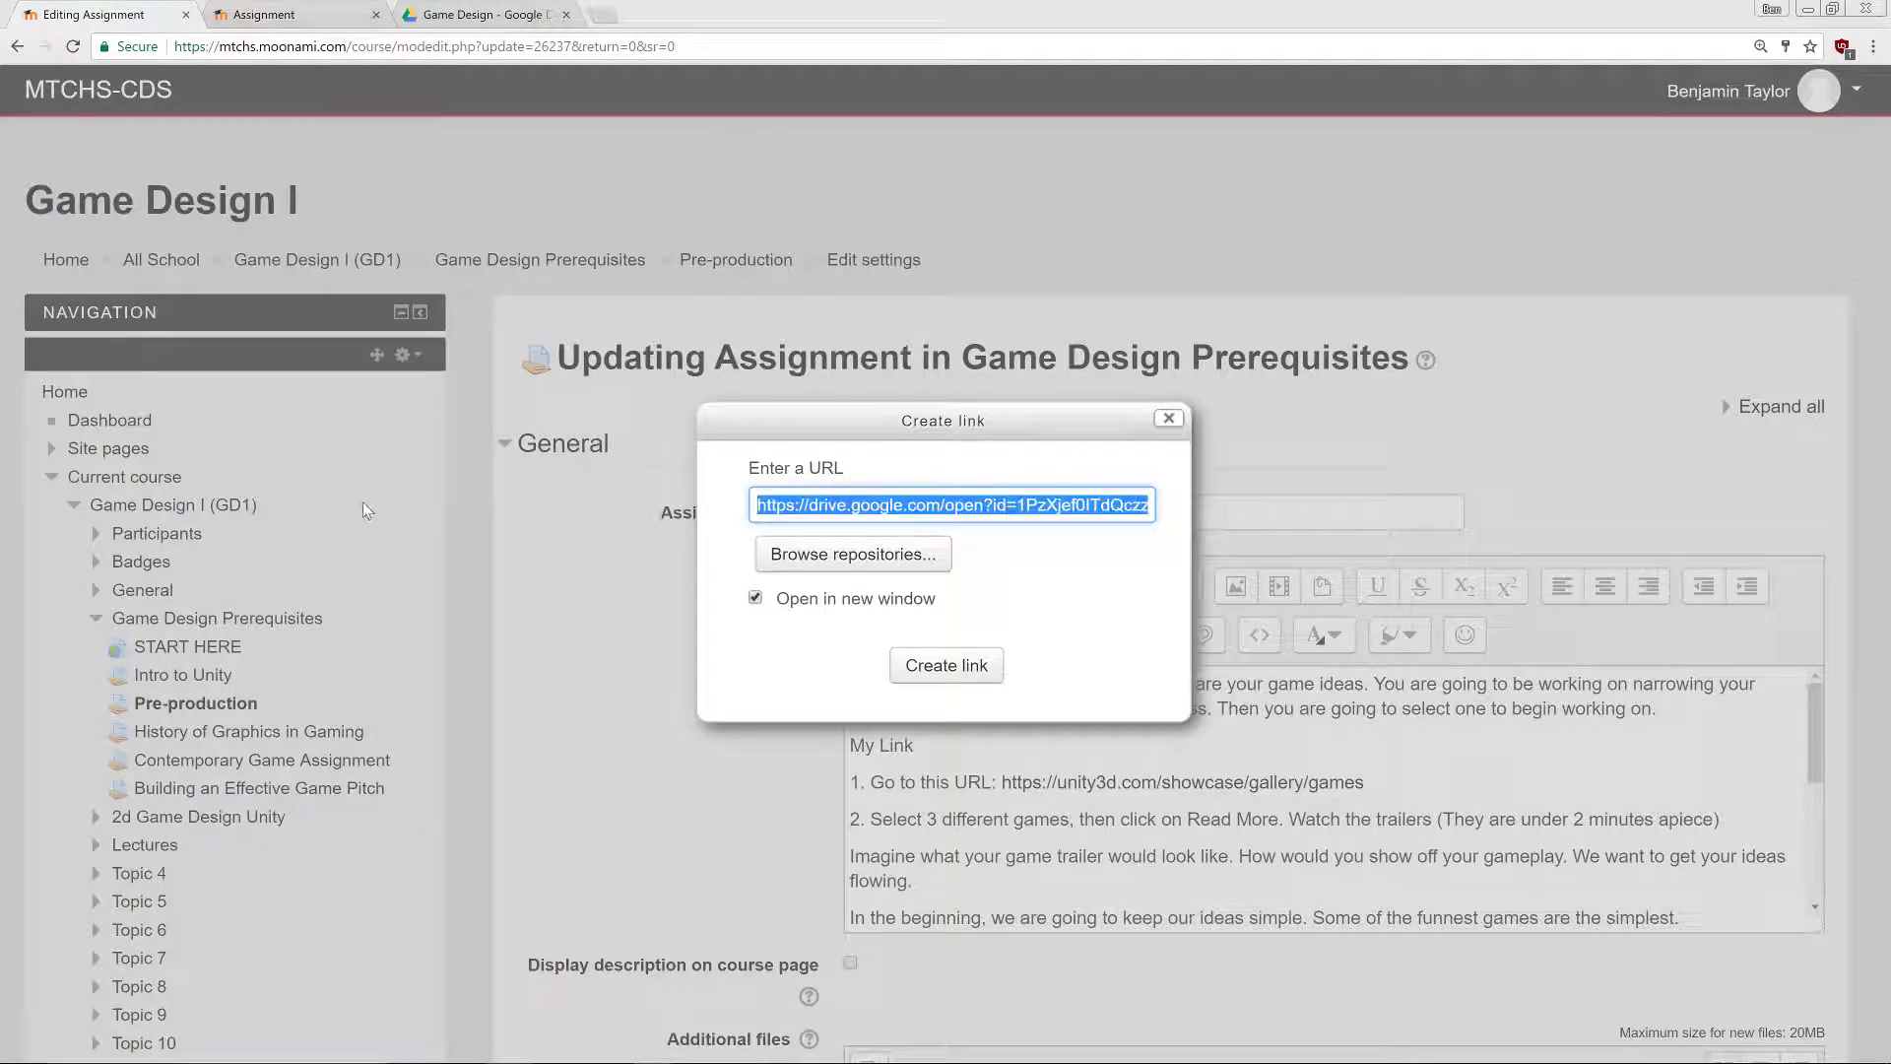
{"action": "left_click", "coordinate": [923, 673]}
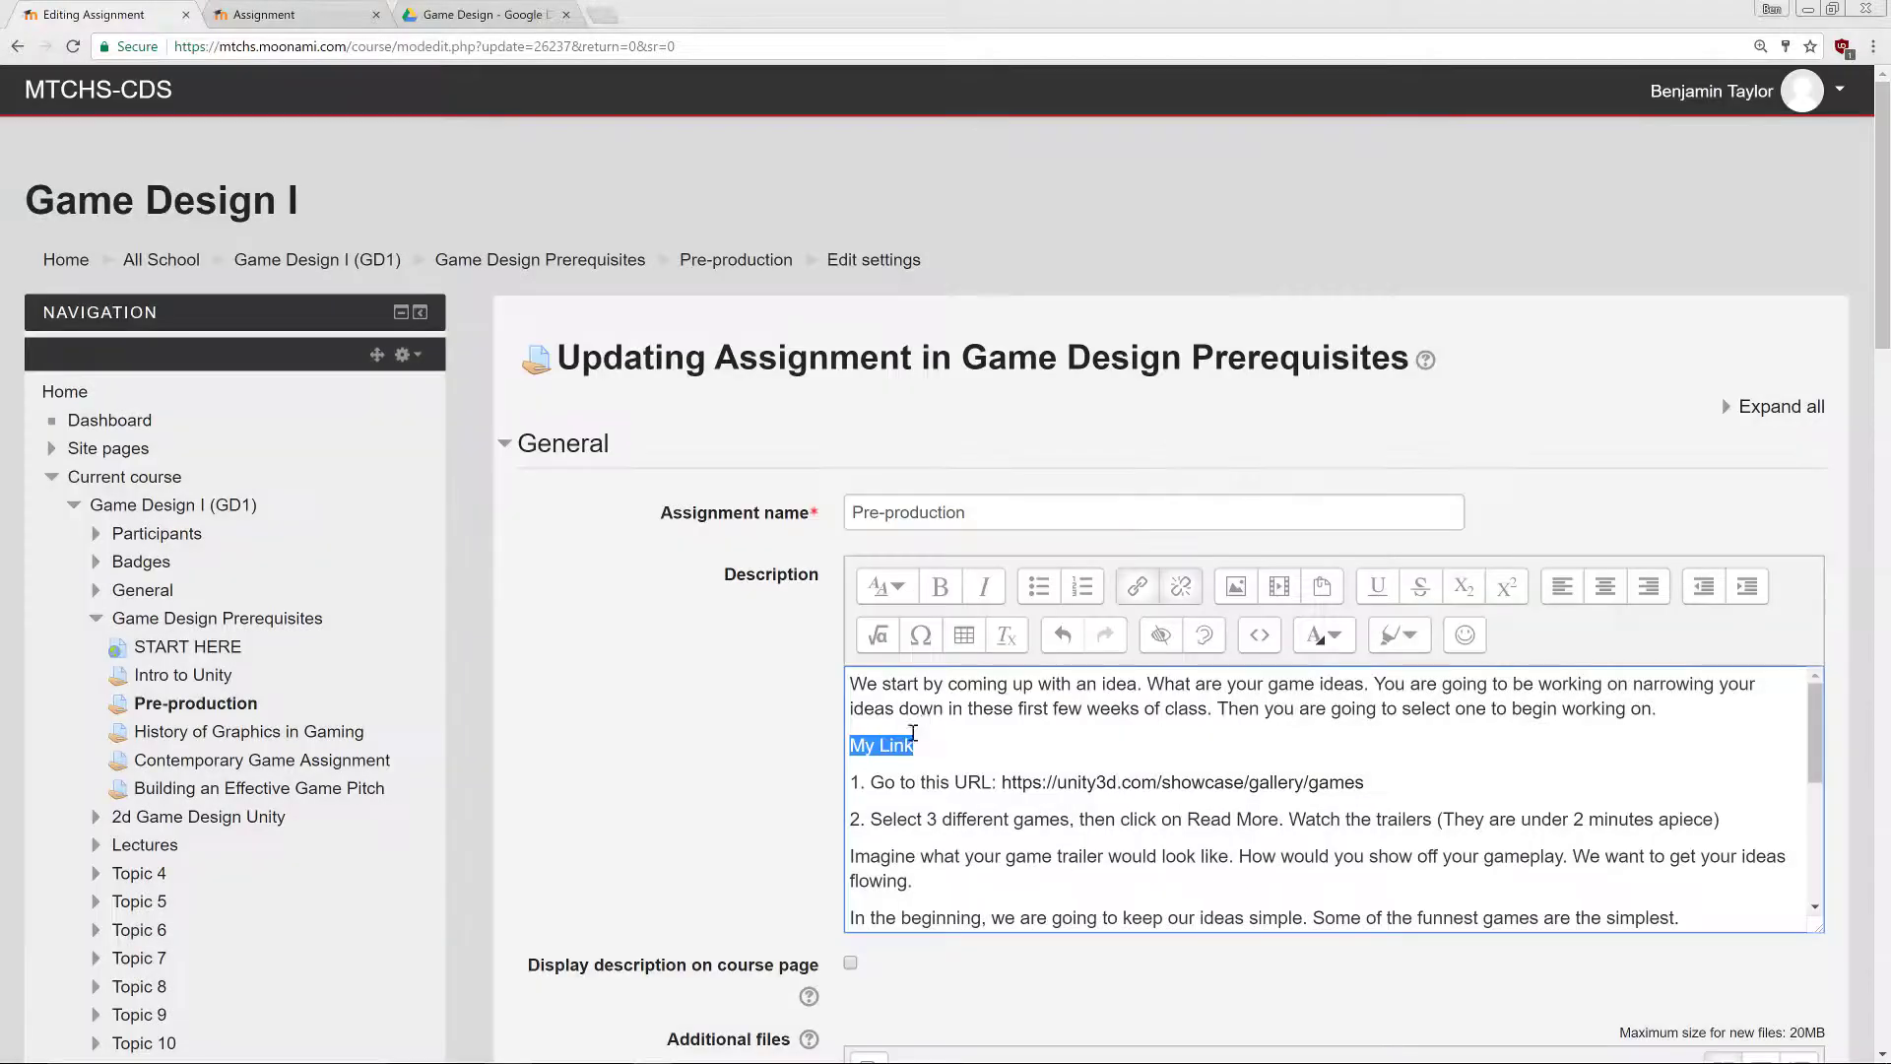
- Delete the "My Link" text from the assignment description
{"action": "left_click", "coordinate": [876, 744]}
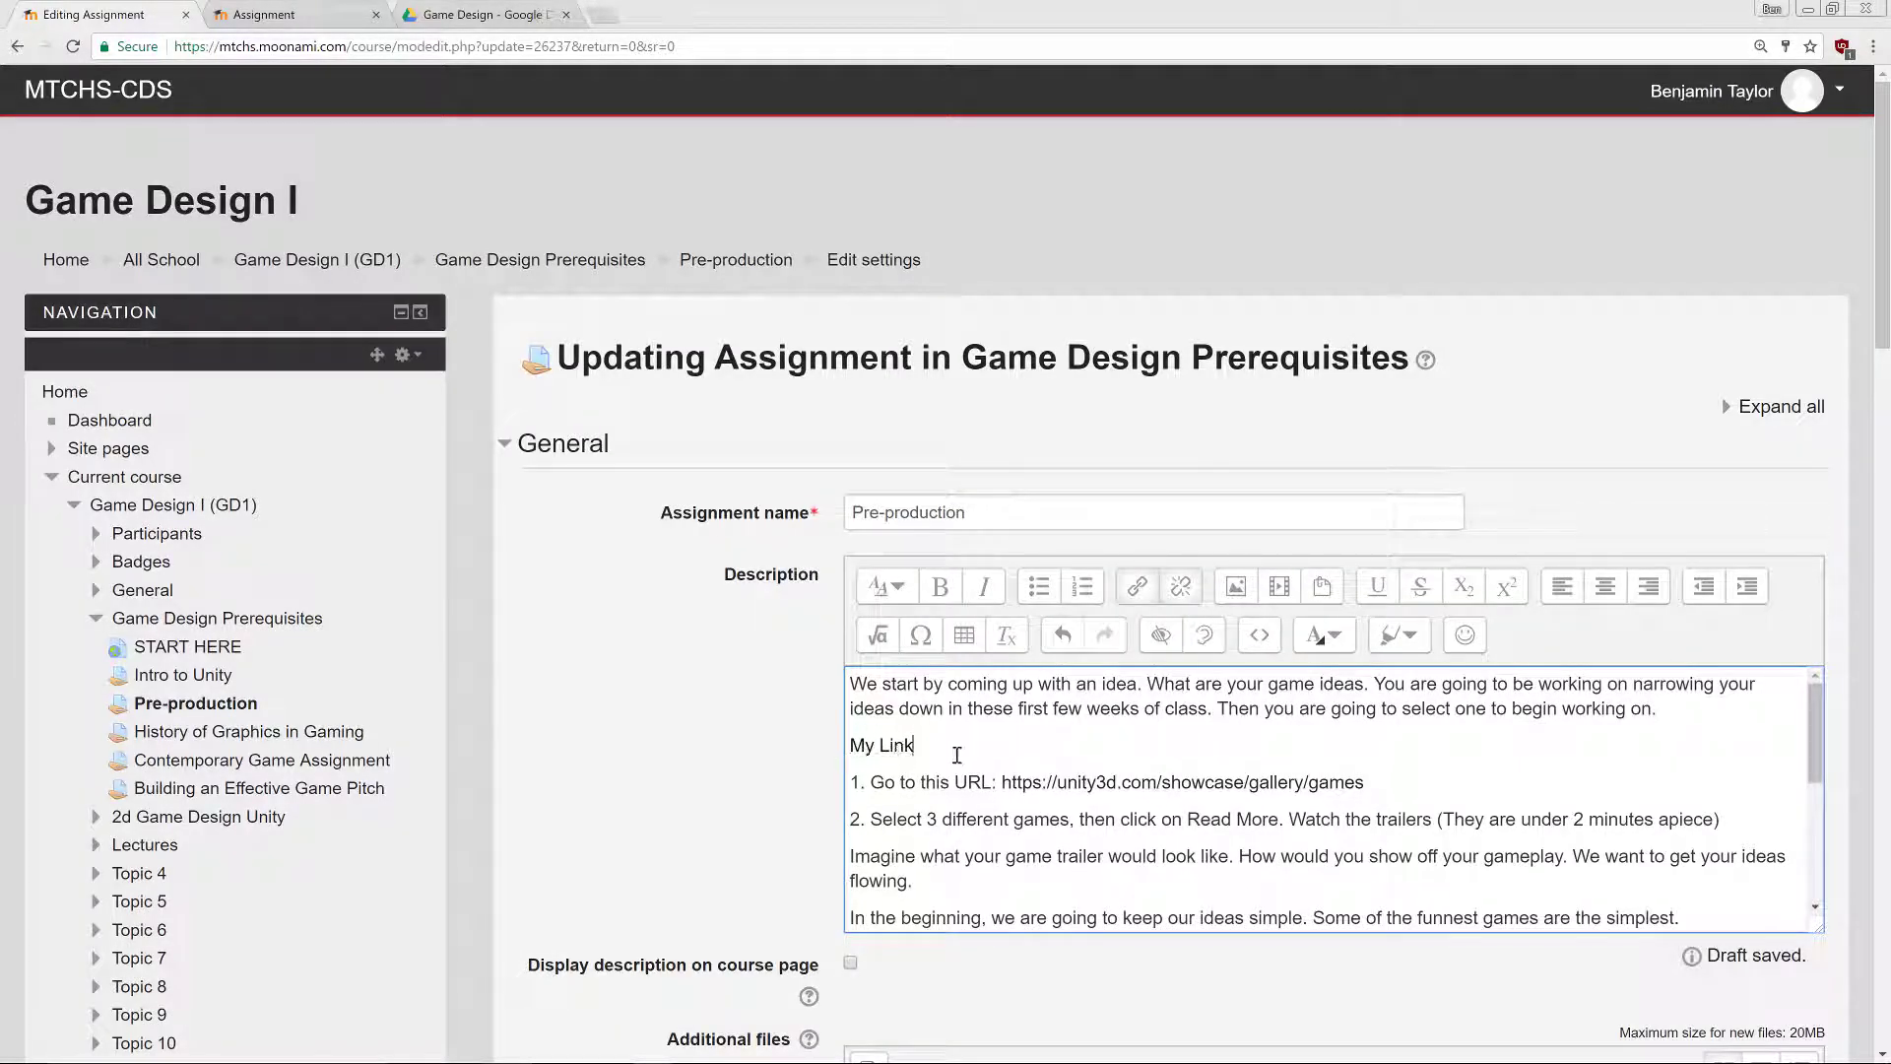
{"action": "left_click_drag", "start_coordinate": [957, 754], "coordinate": [753, 766]}
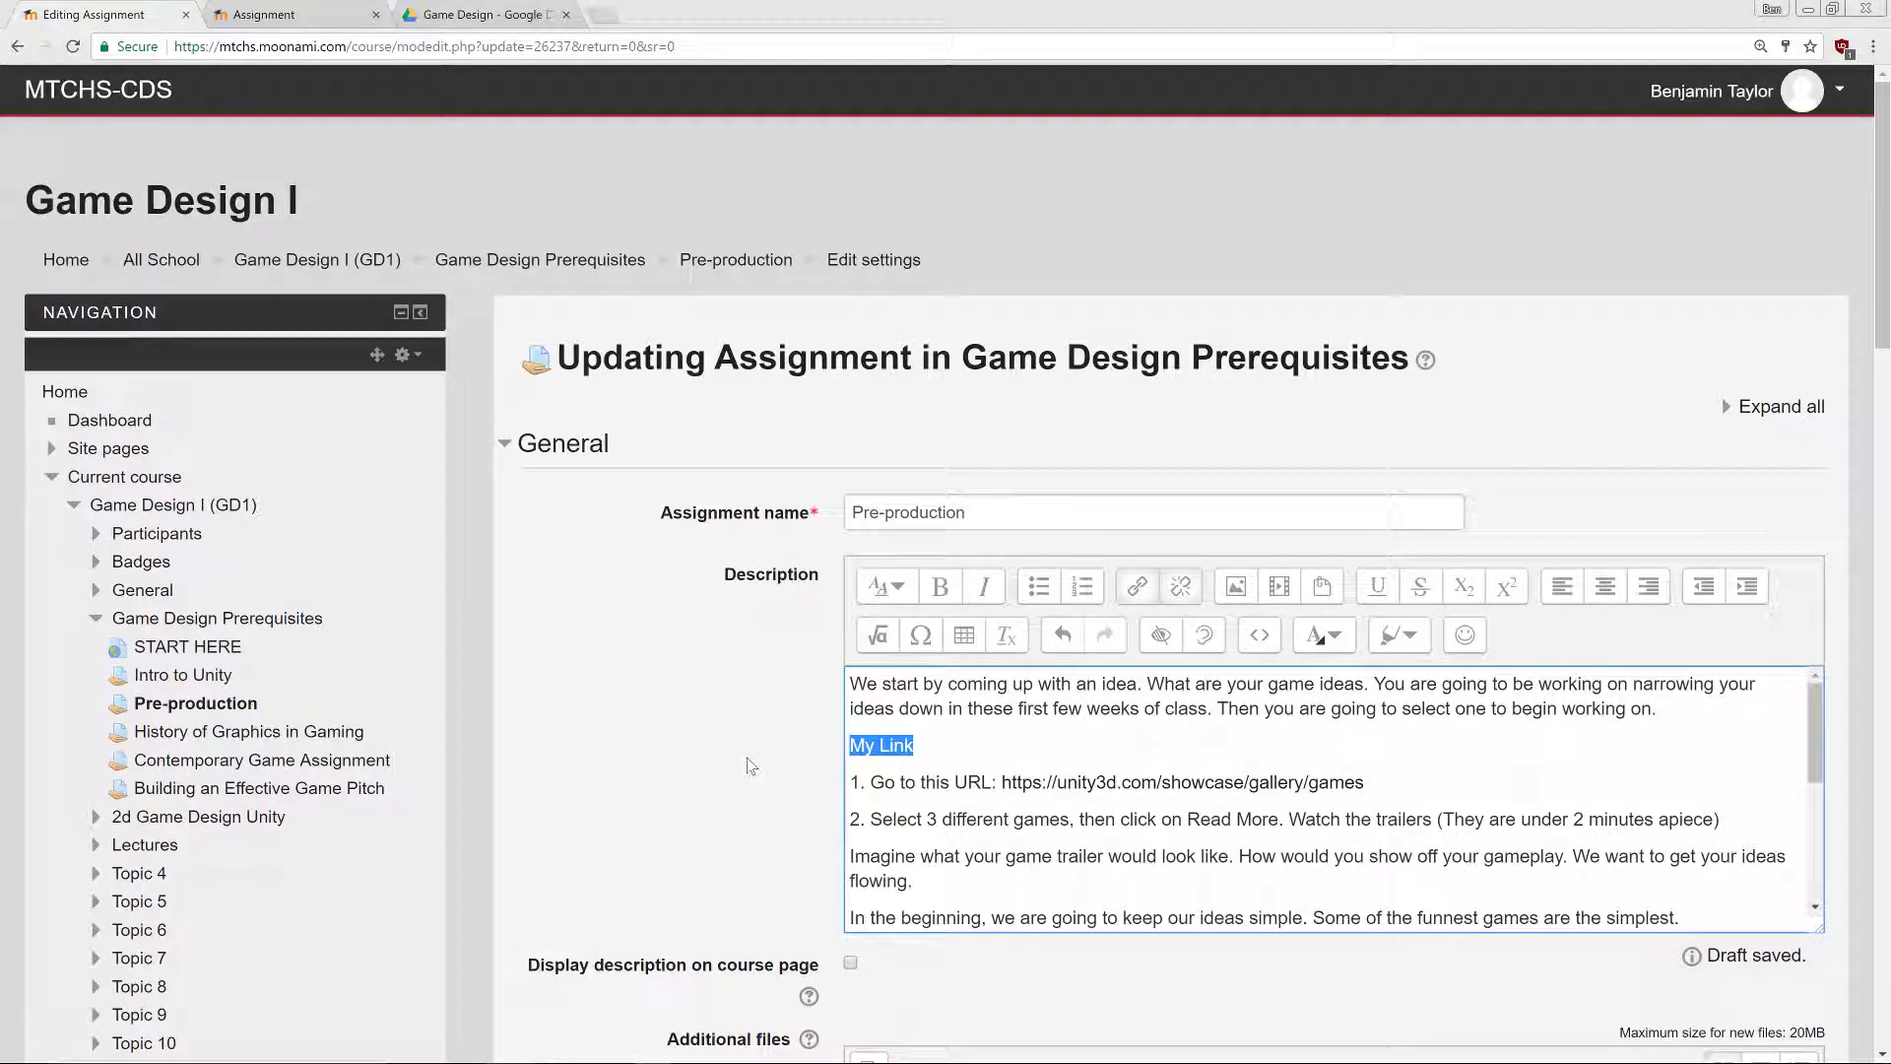
{"action": "key", "text": "BackSpace"}
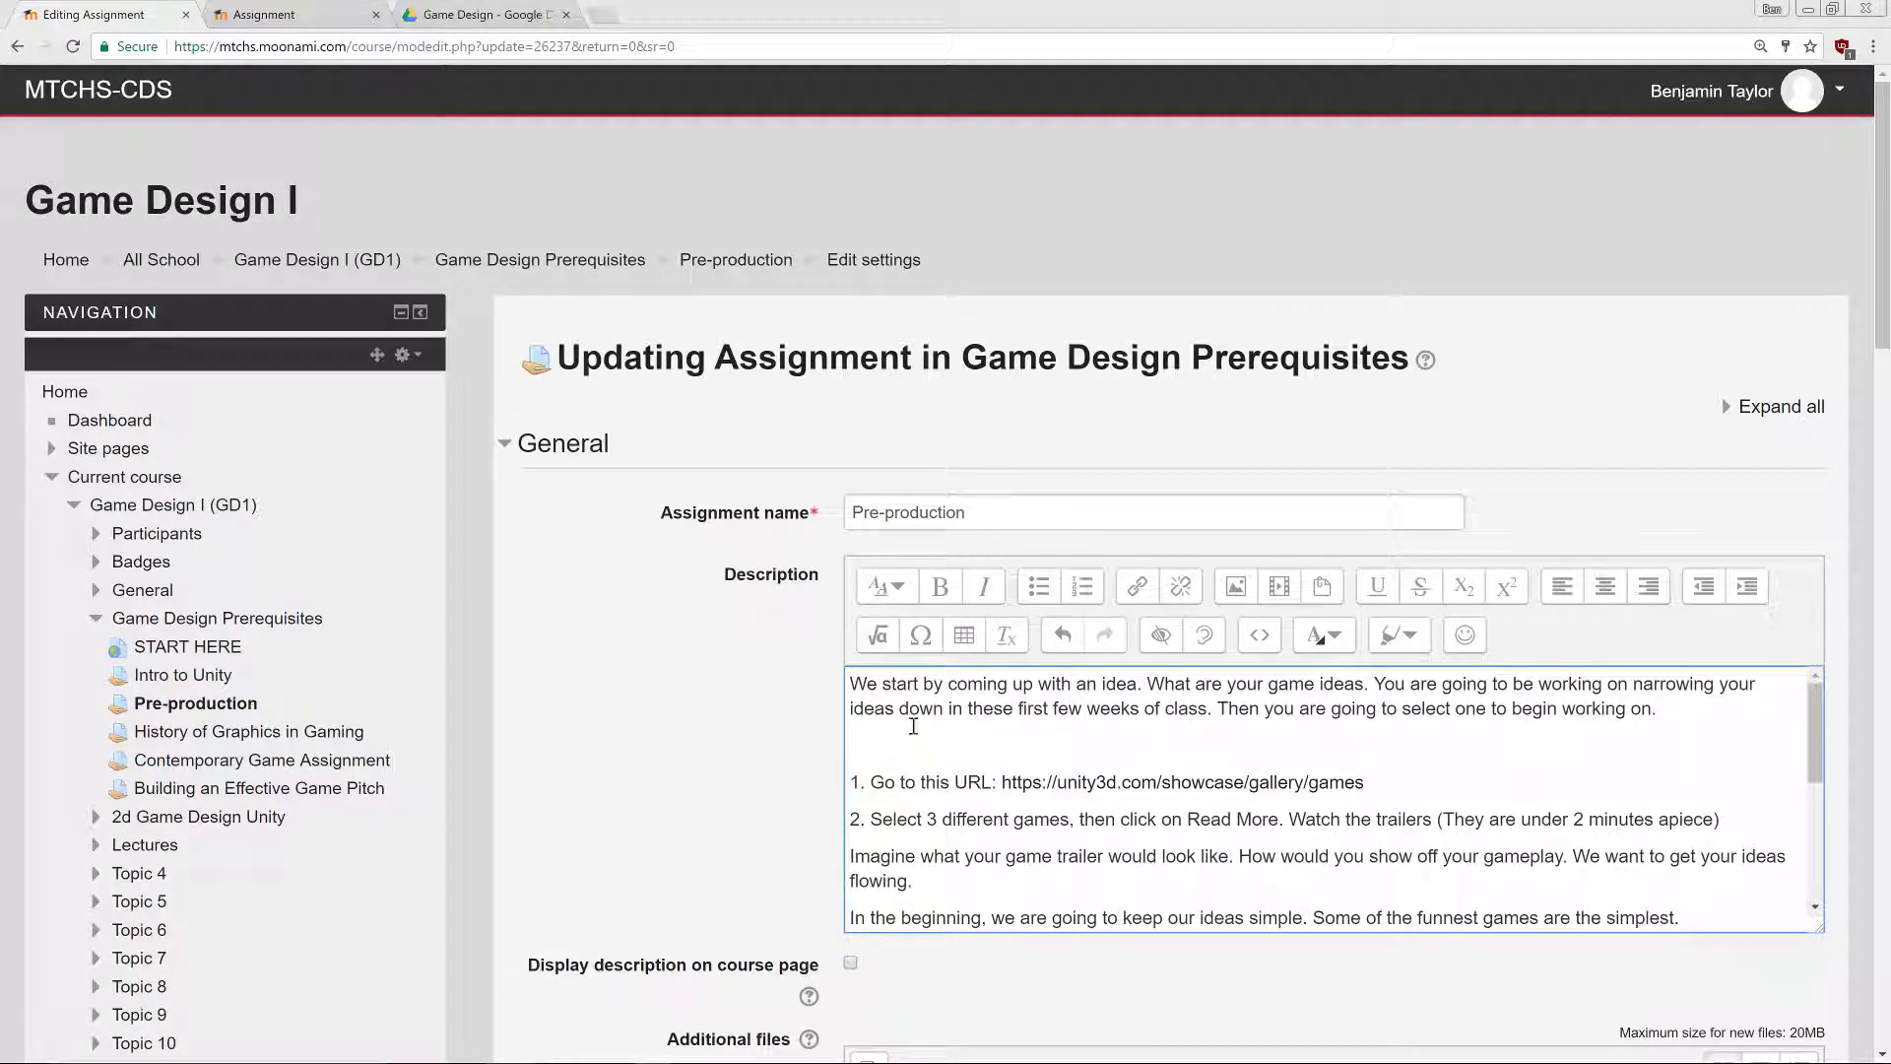
{"action": "left_click_drag", "start_coordinate": [1817, 711], "coordinate": [1769, 660]}
- Look back through the submission statuses in the Pre-production grading table
{"action": "left_click", "coordinate": [272, 12]}
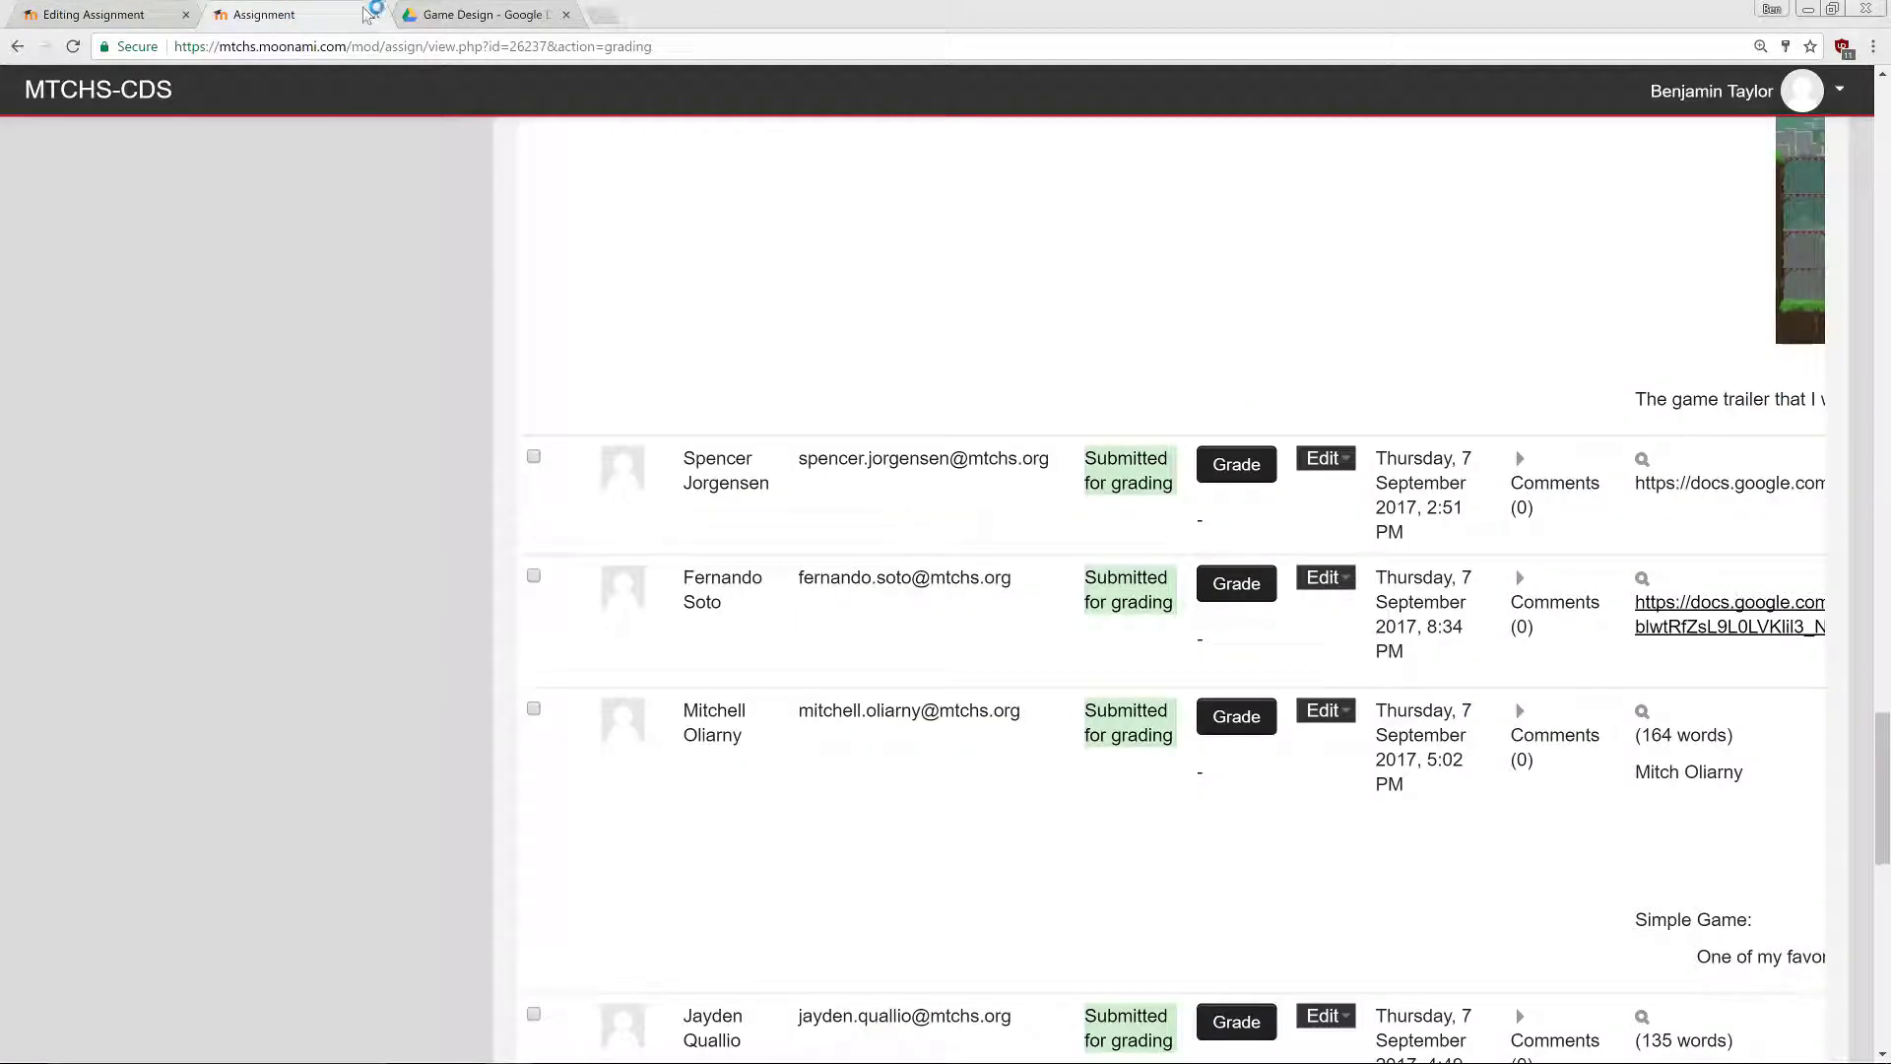
{"action": "scroll", "coordinate": [861, 388], "scroll_direction": "up", "scroll_amount": 15}
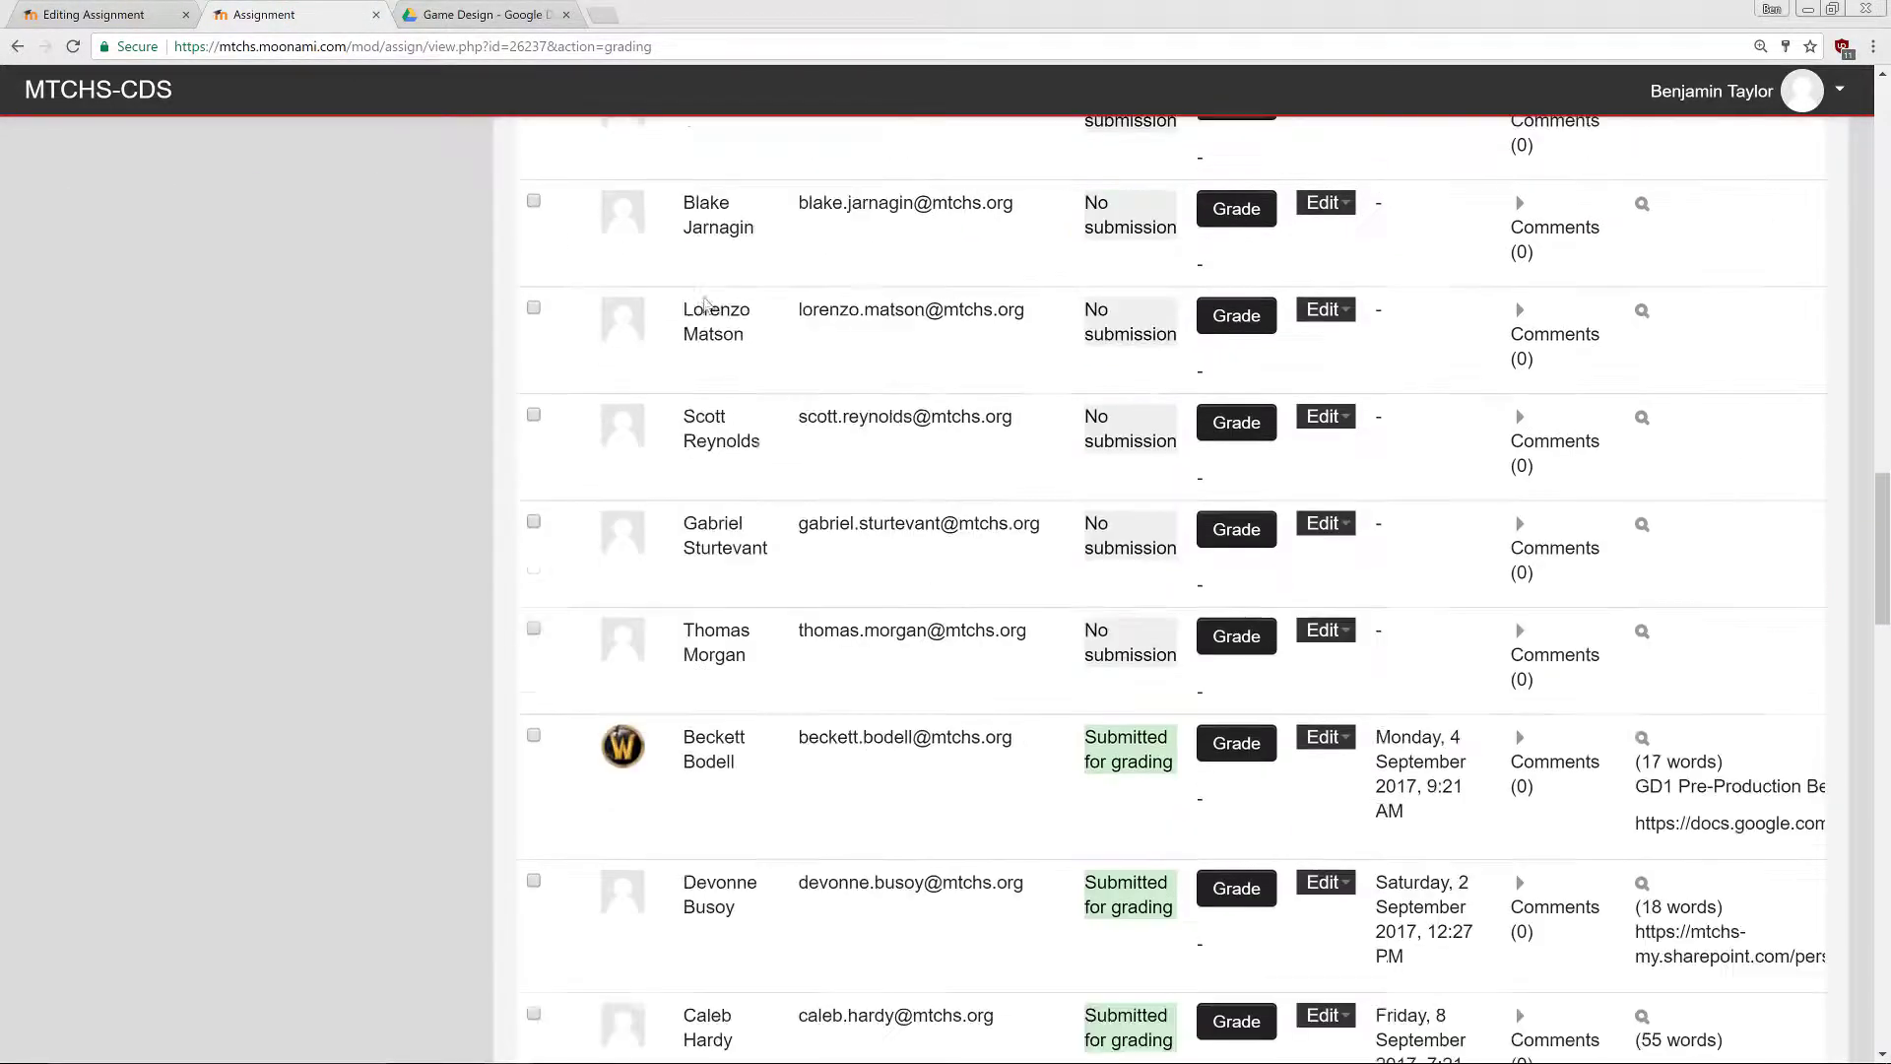
{"action": "scroll", "coordinate": [706, 303], "scroll_direction": "up", "scroll_amount": 5}
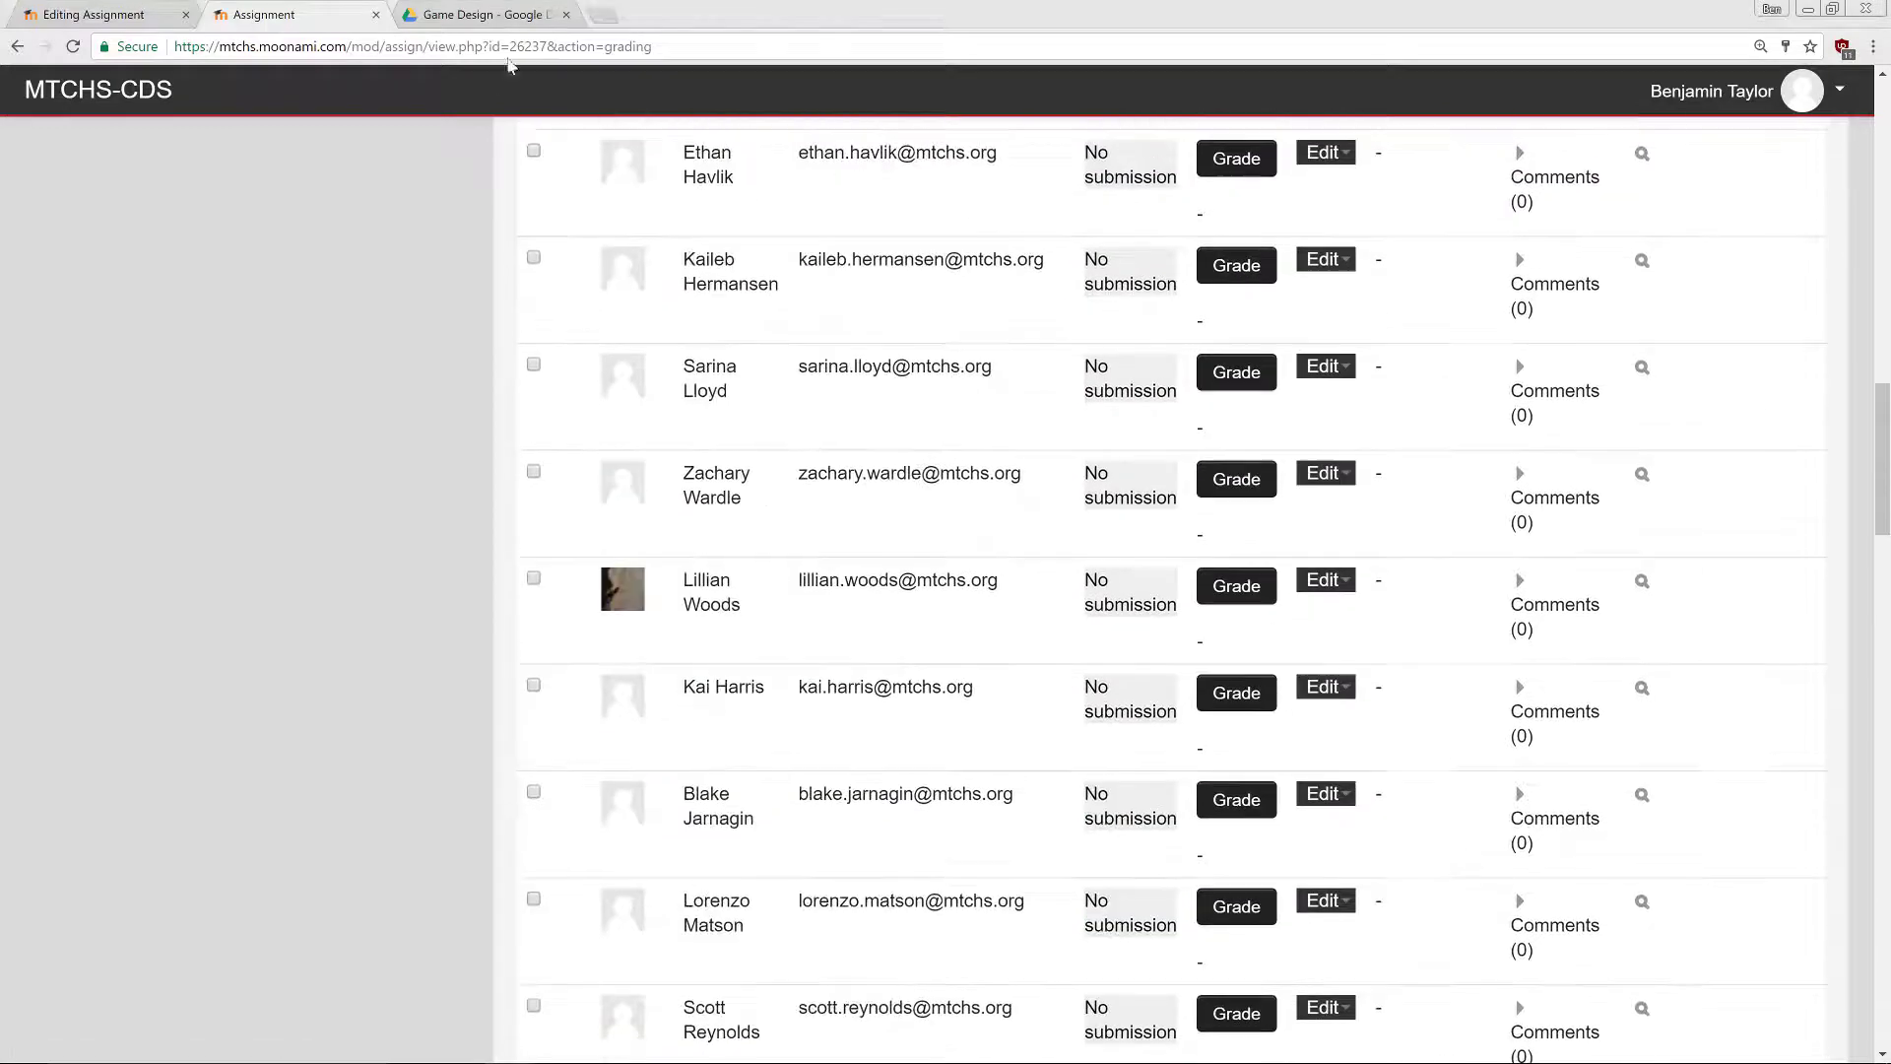
- Leave the Pre-production assignment editing page without saving the changes, and minimize the browser window
{"action": "left_click", "coordinate": [139, 14]}
{"action": "left_click", "coordinate": [505, 256]}
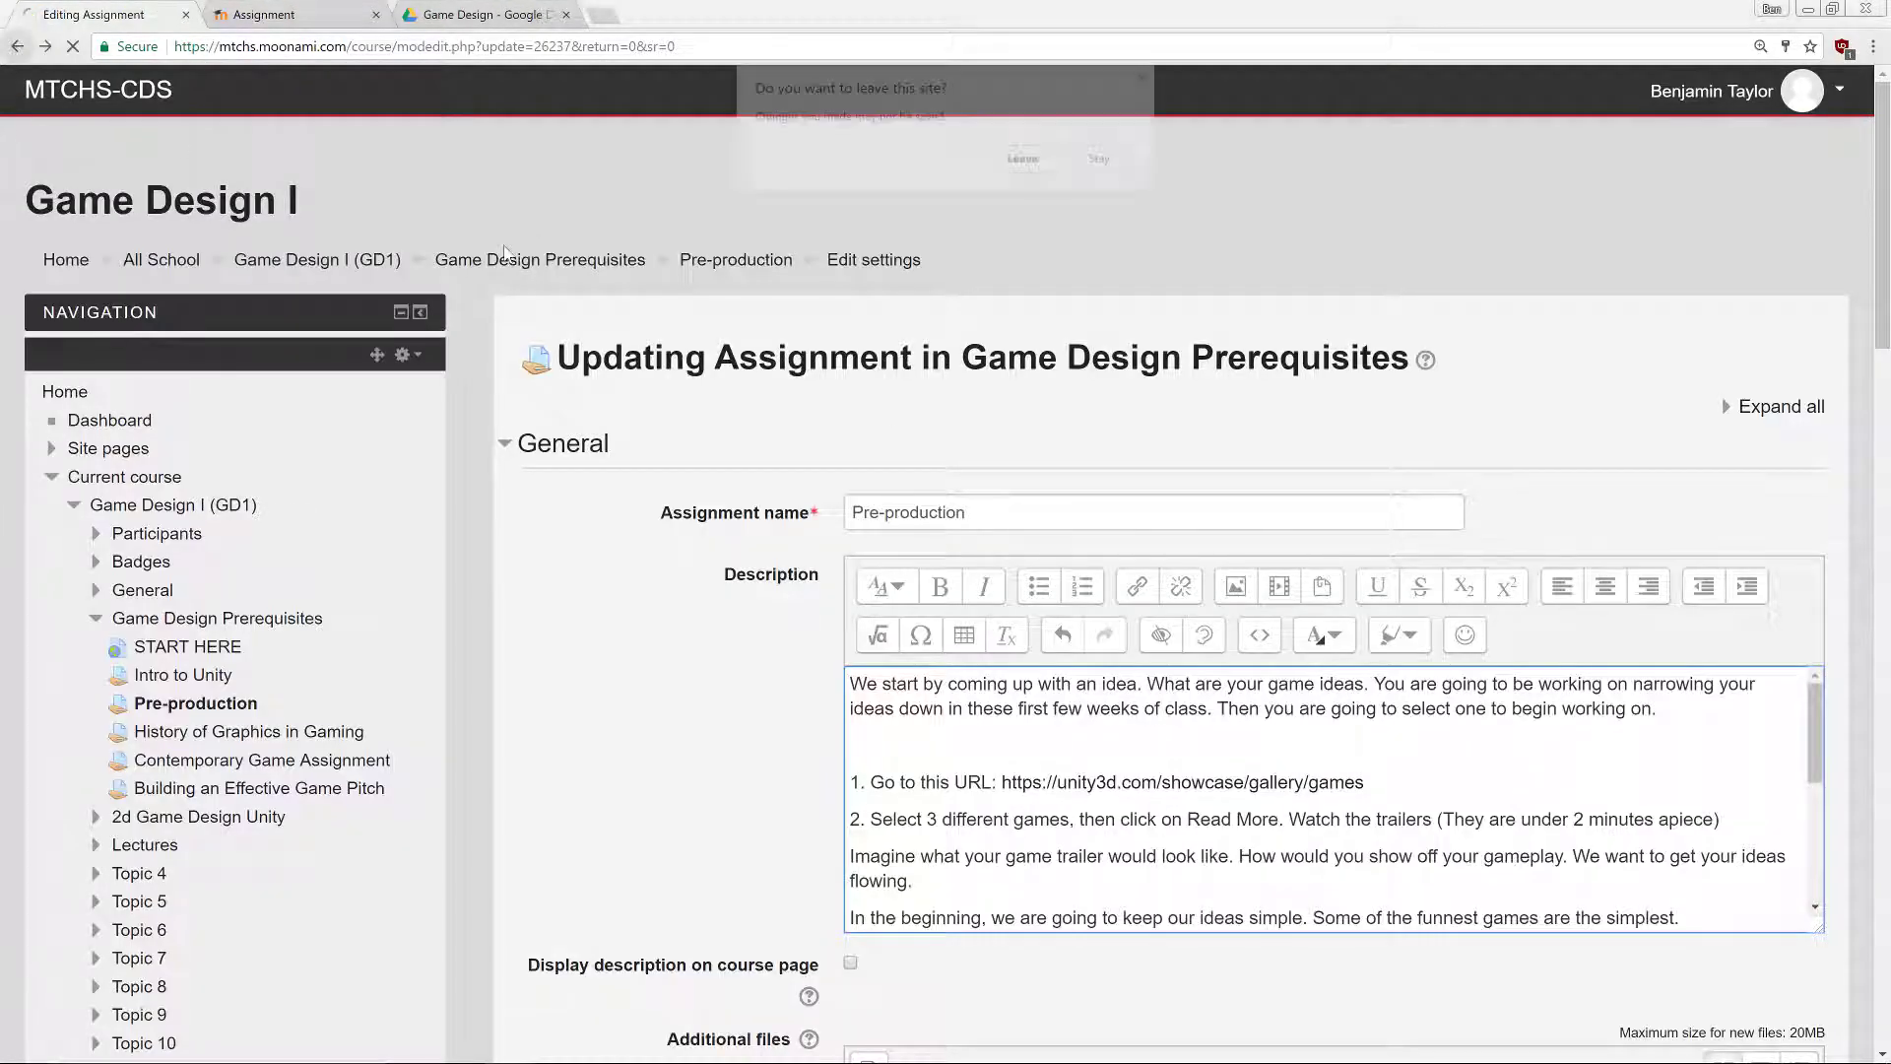
{"action": "left_click", "coordinate": [1034, 161]}
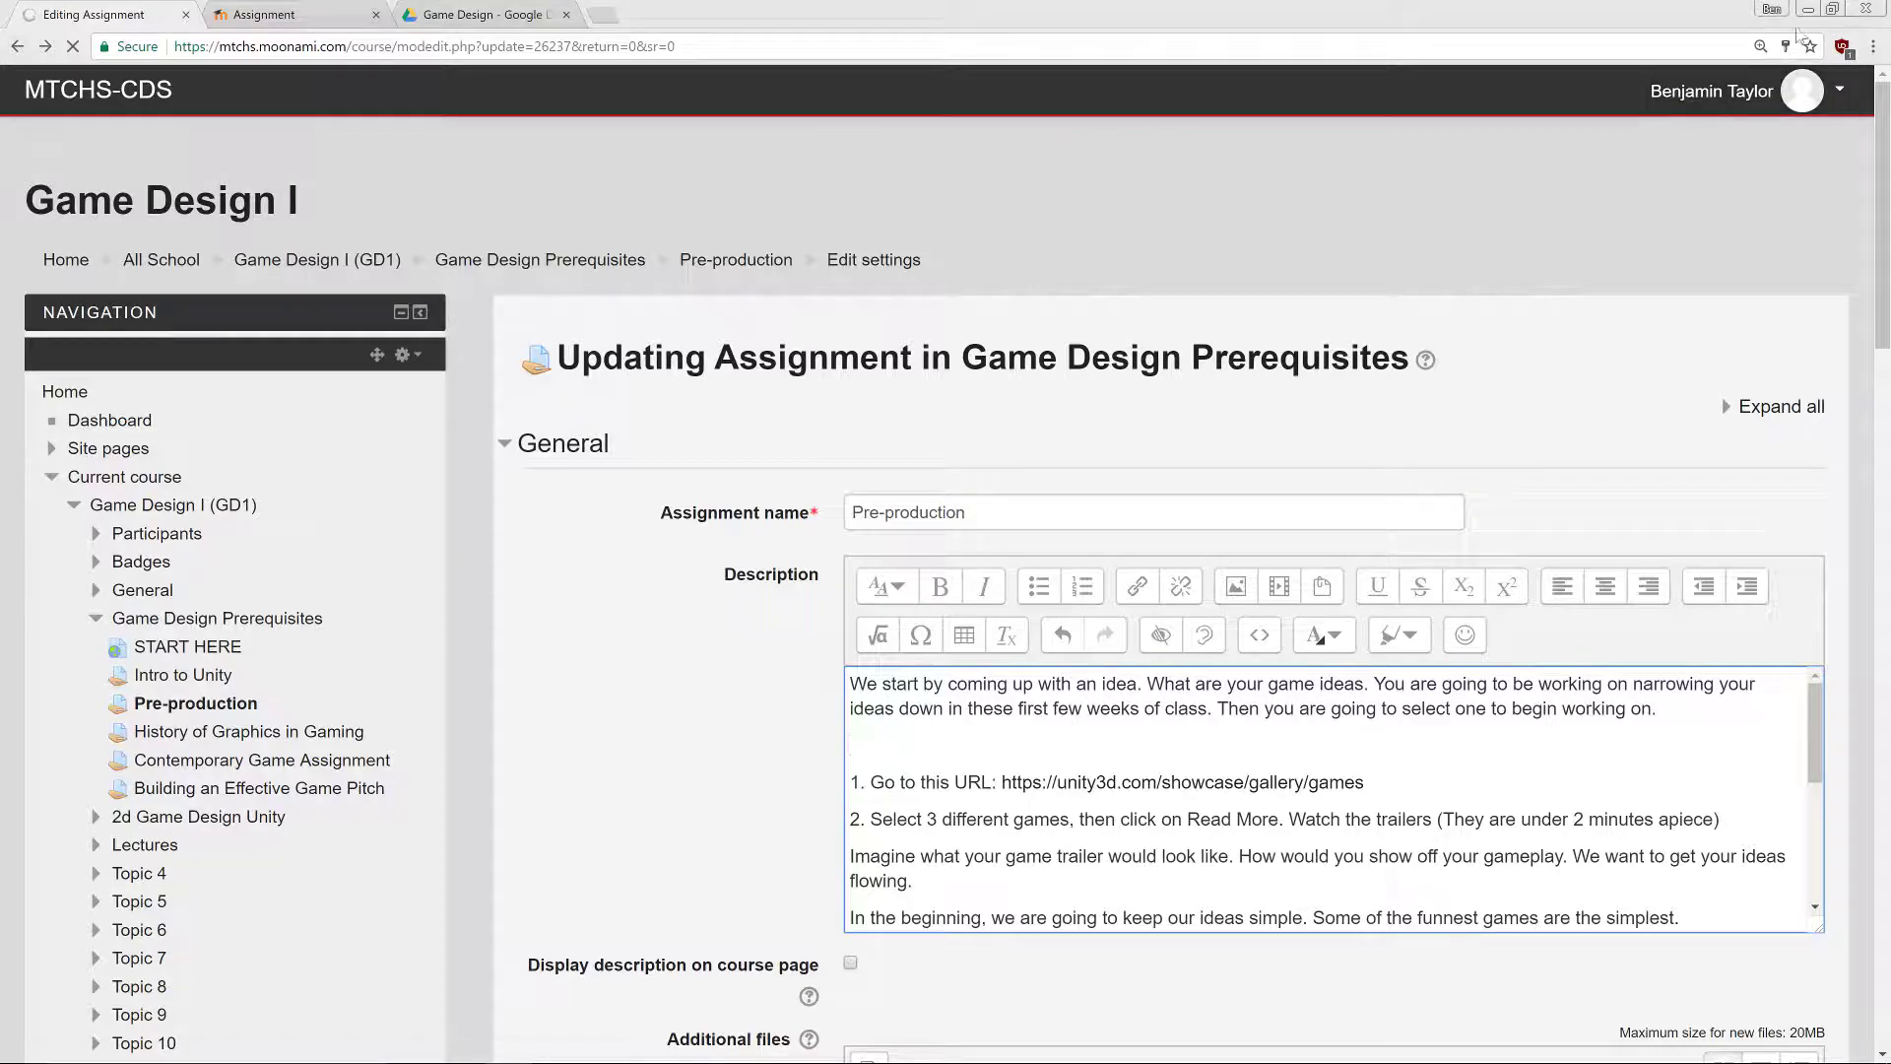
{"action": "left_click", "coordinate": [1808, 9]}
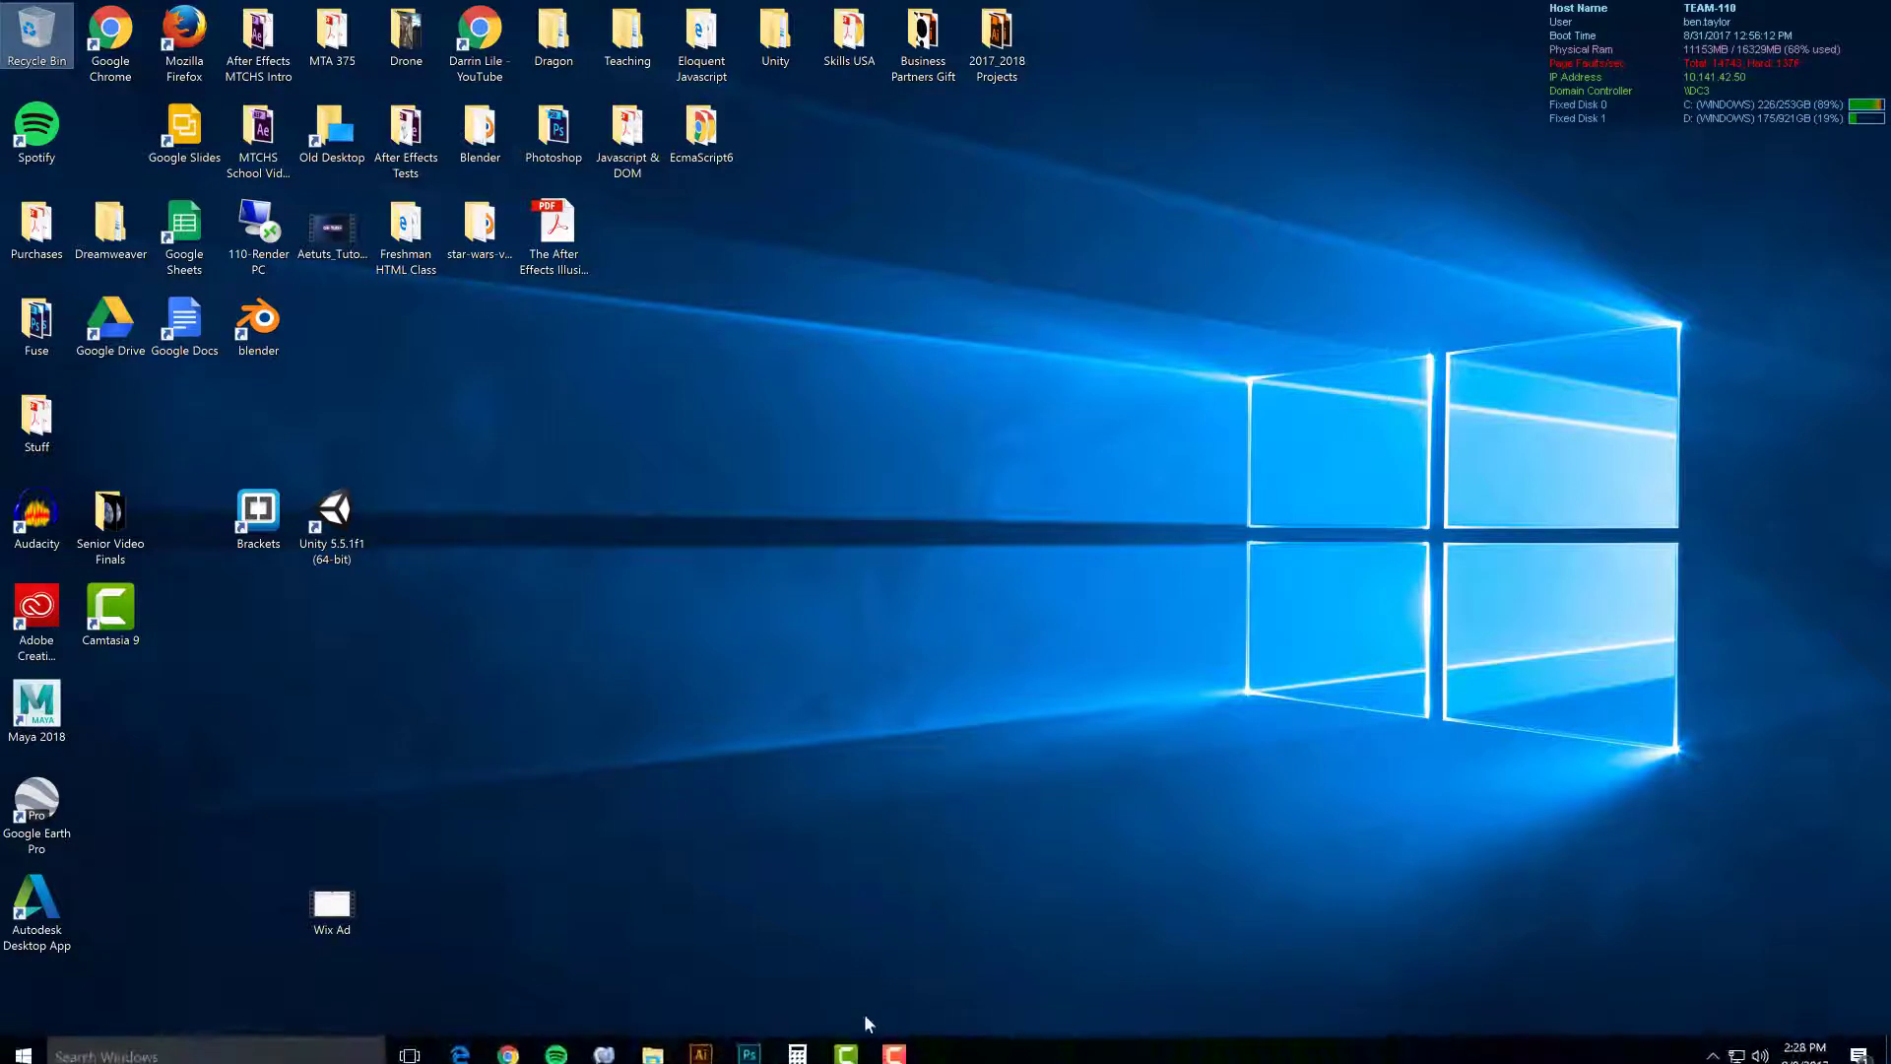
- Switch to Adobe Illustrator and create a new 800 x 800 pixel document in RGB Color
{"action": "left_click", "coordinate": [714, 1058]}
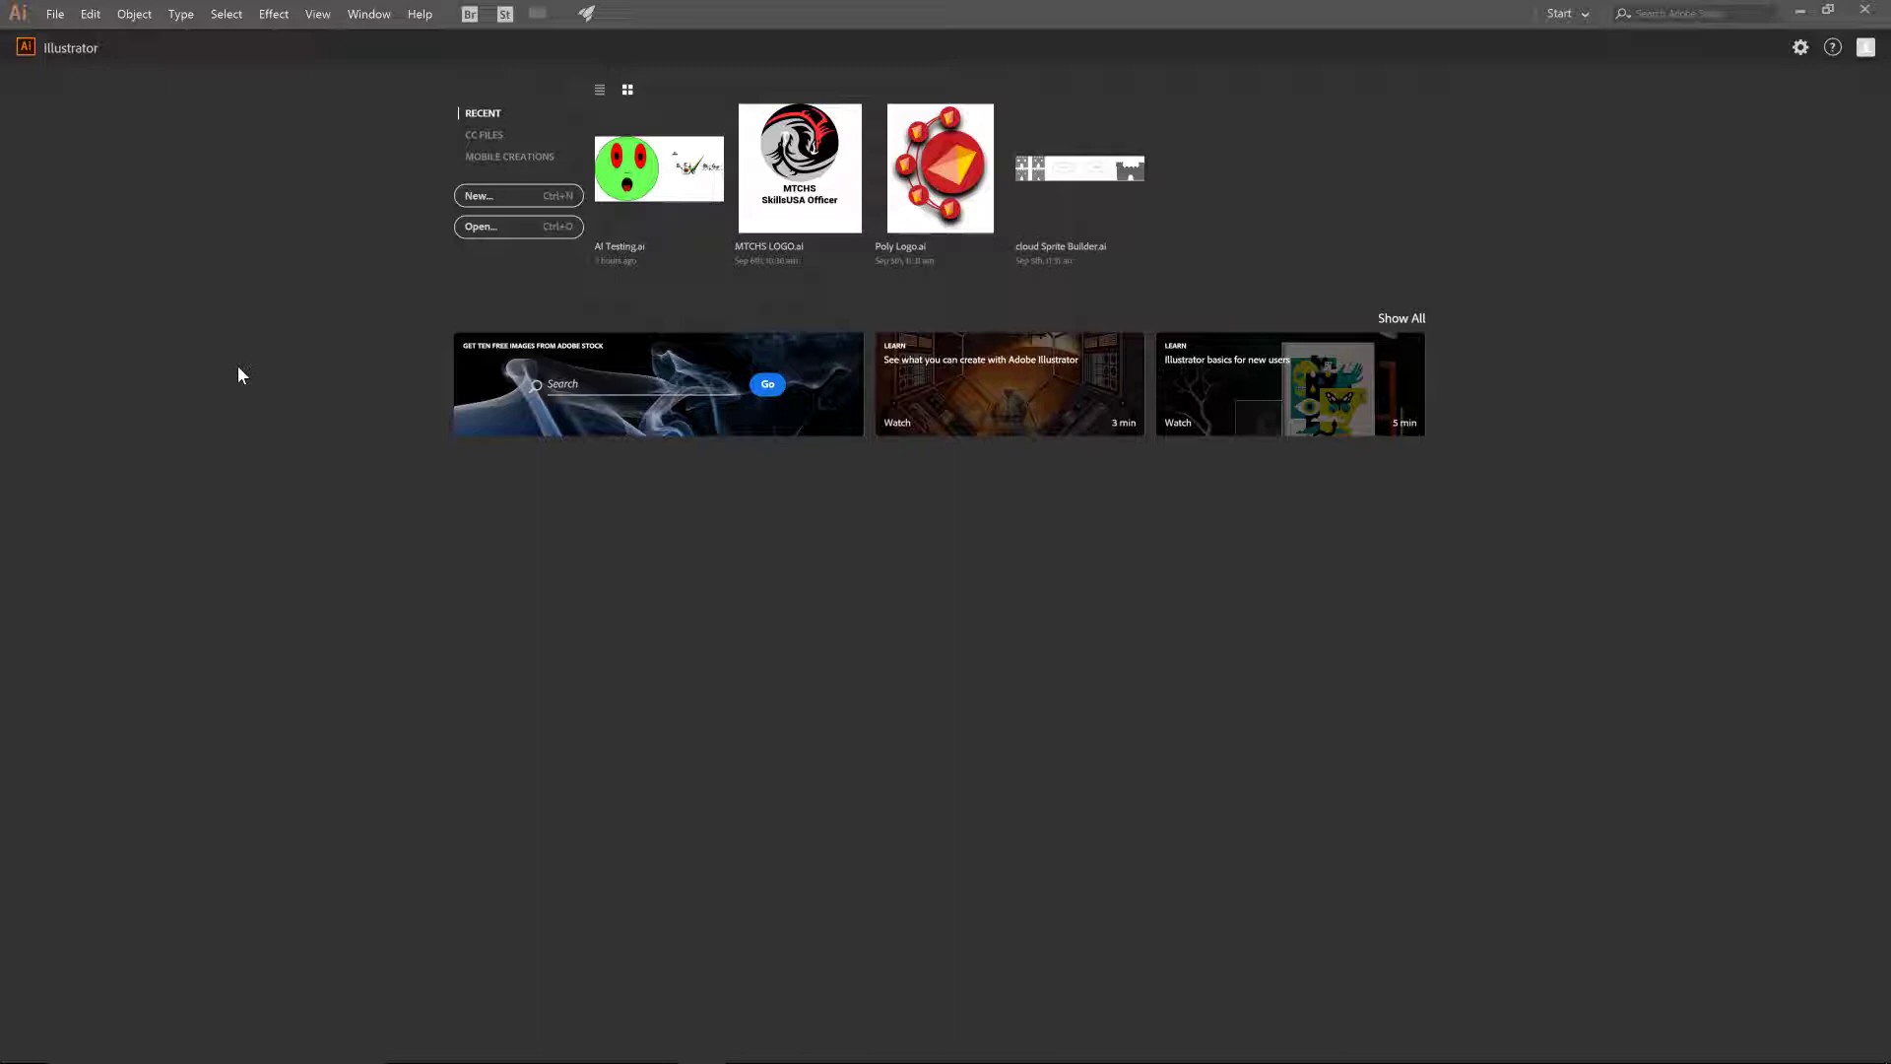
{"action": "left_click", "coordinate": [480, 196]}
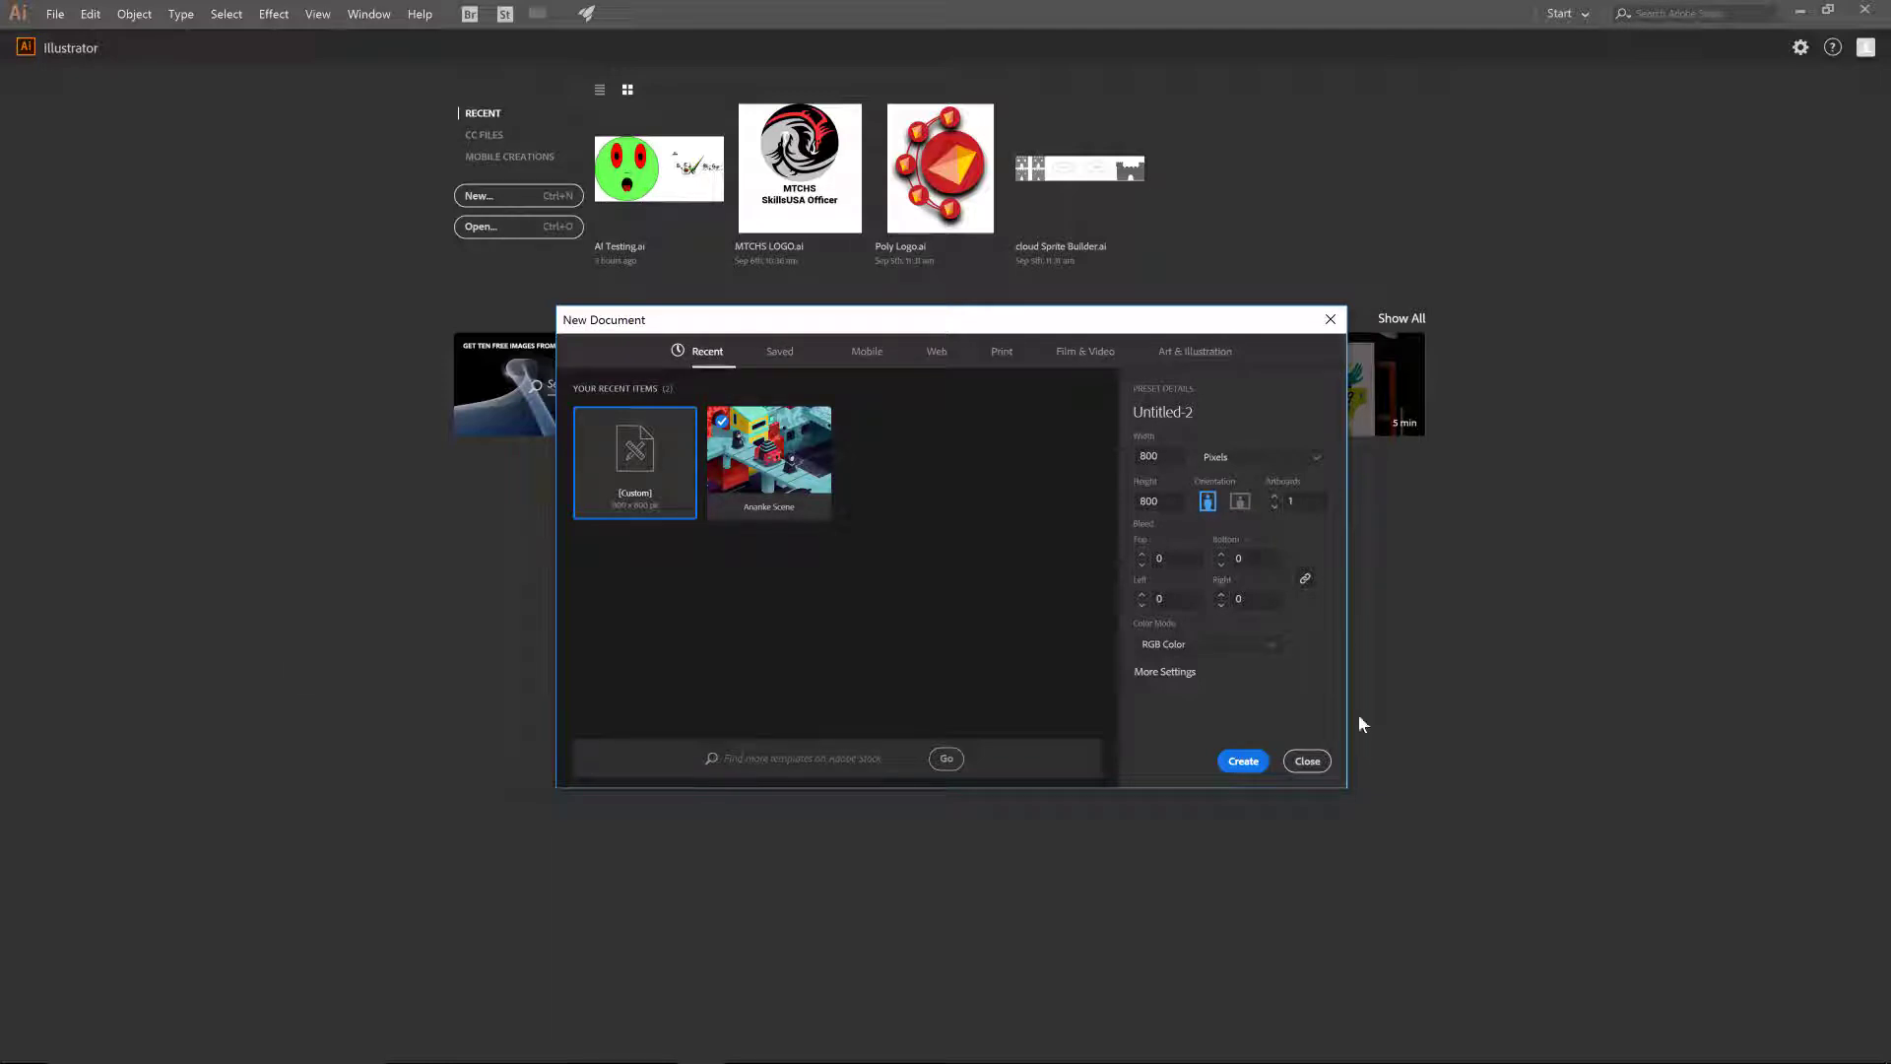
{"action": "left_click", "coordinate": [1236, 415]}
{"action": "left_click", "coordinate": [1243, 761]}
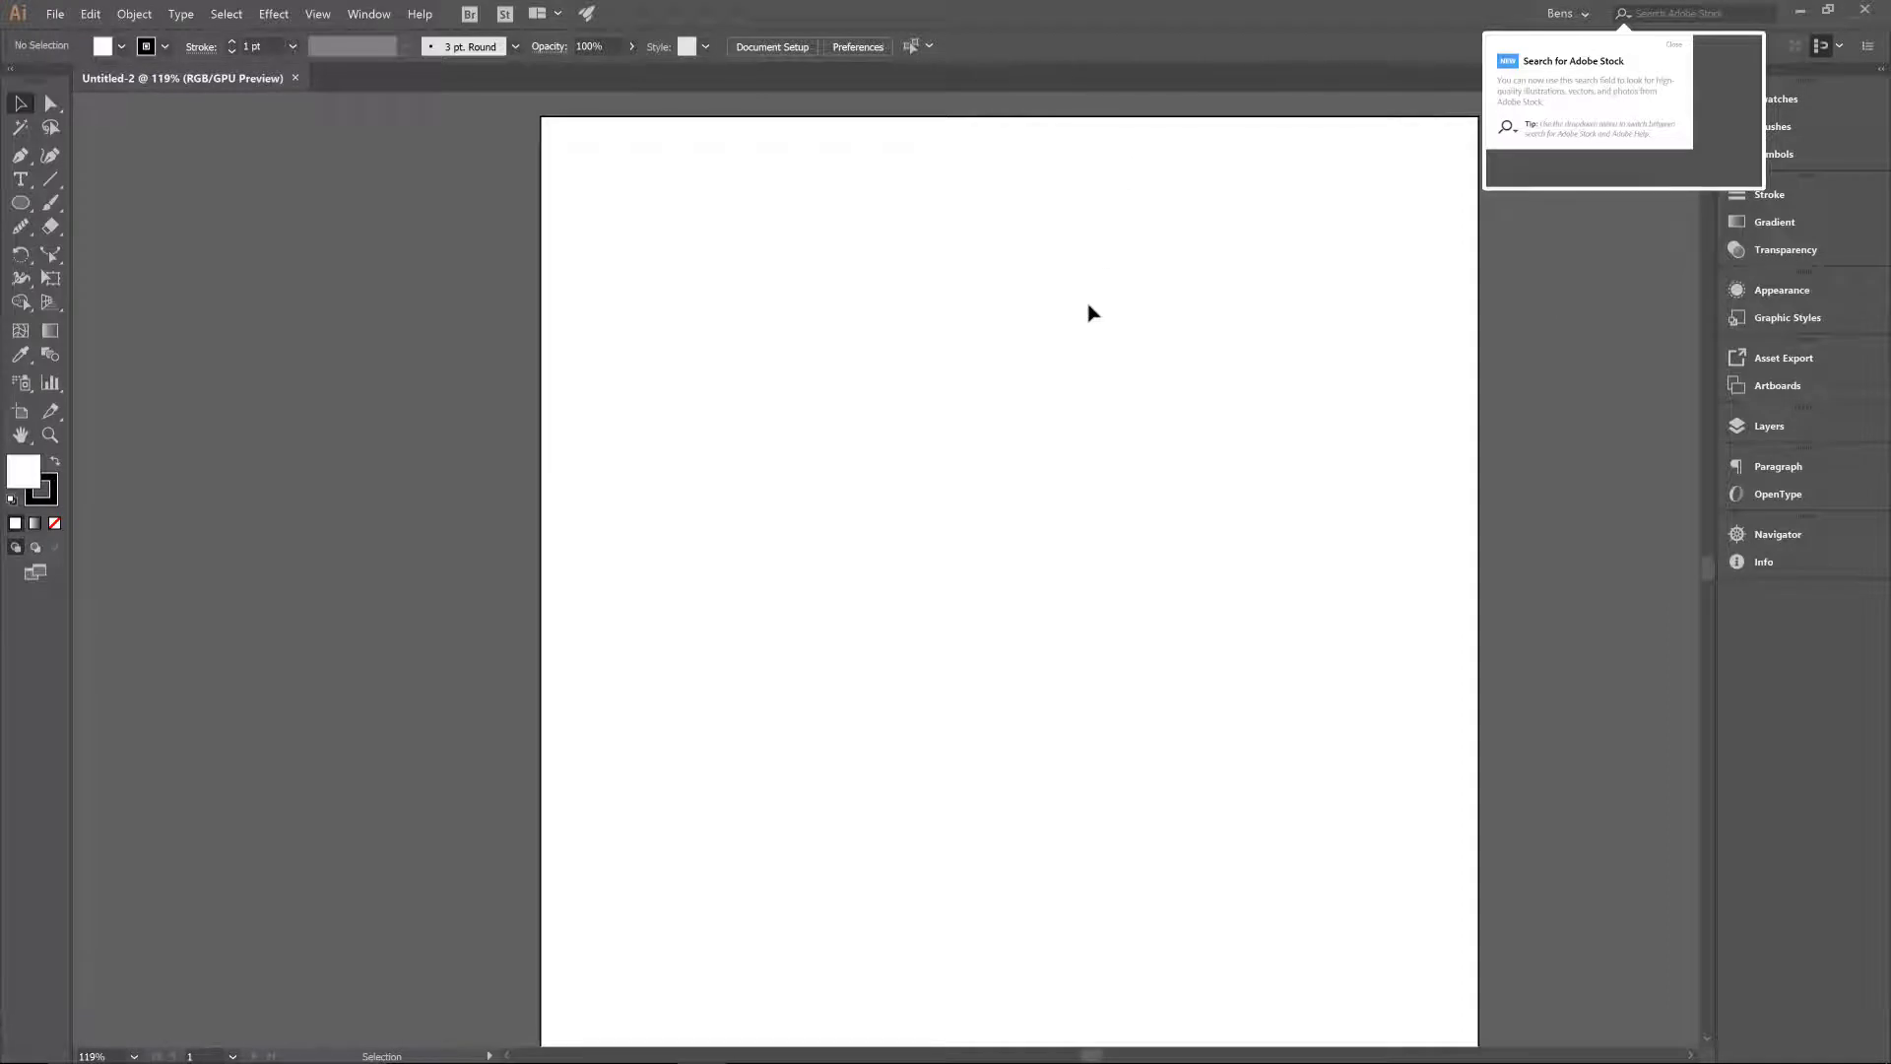
- Draw five overlapping ellipses of different sizes near the middle of the artboard in the form of a cloud
{"action": "key", "text": "space"}
{"action": "left_click_drag", "start_coordinate": [1088, 307], "coordinate": [1050, 350]}
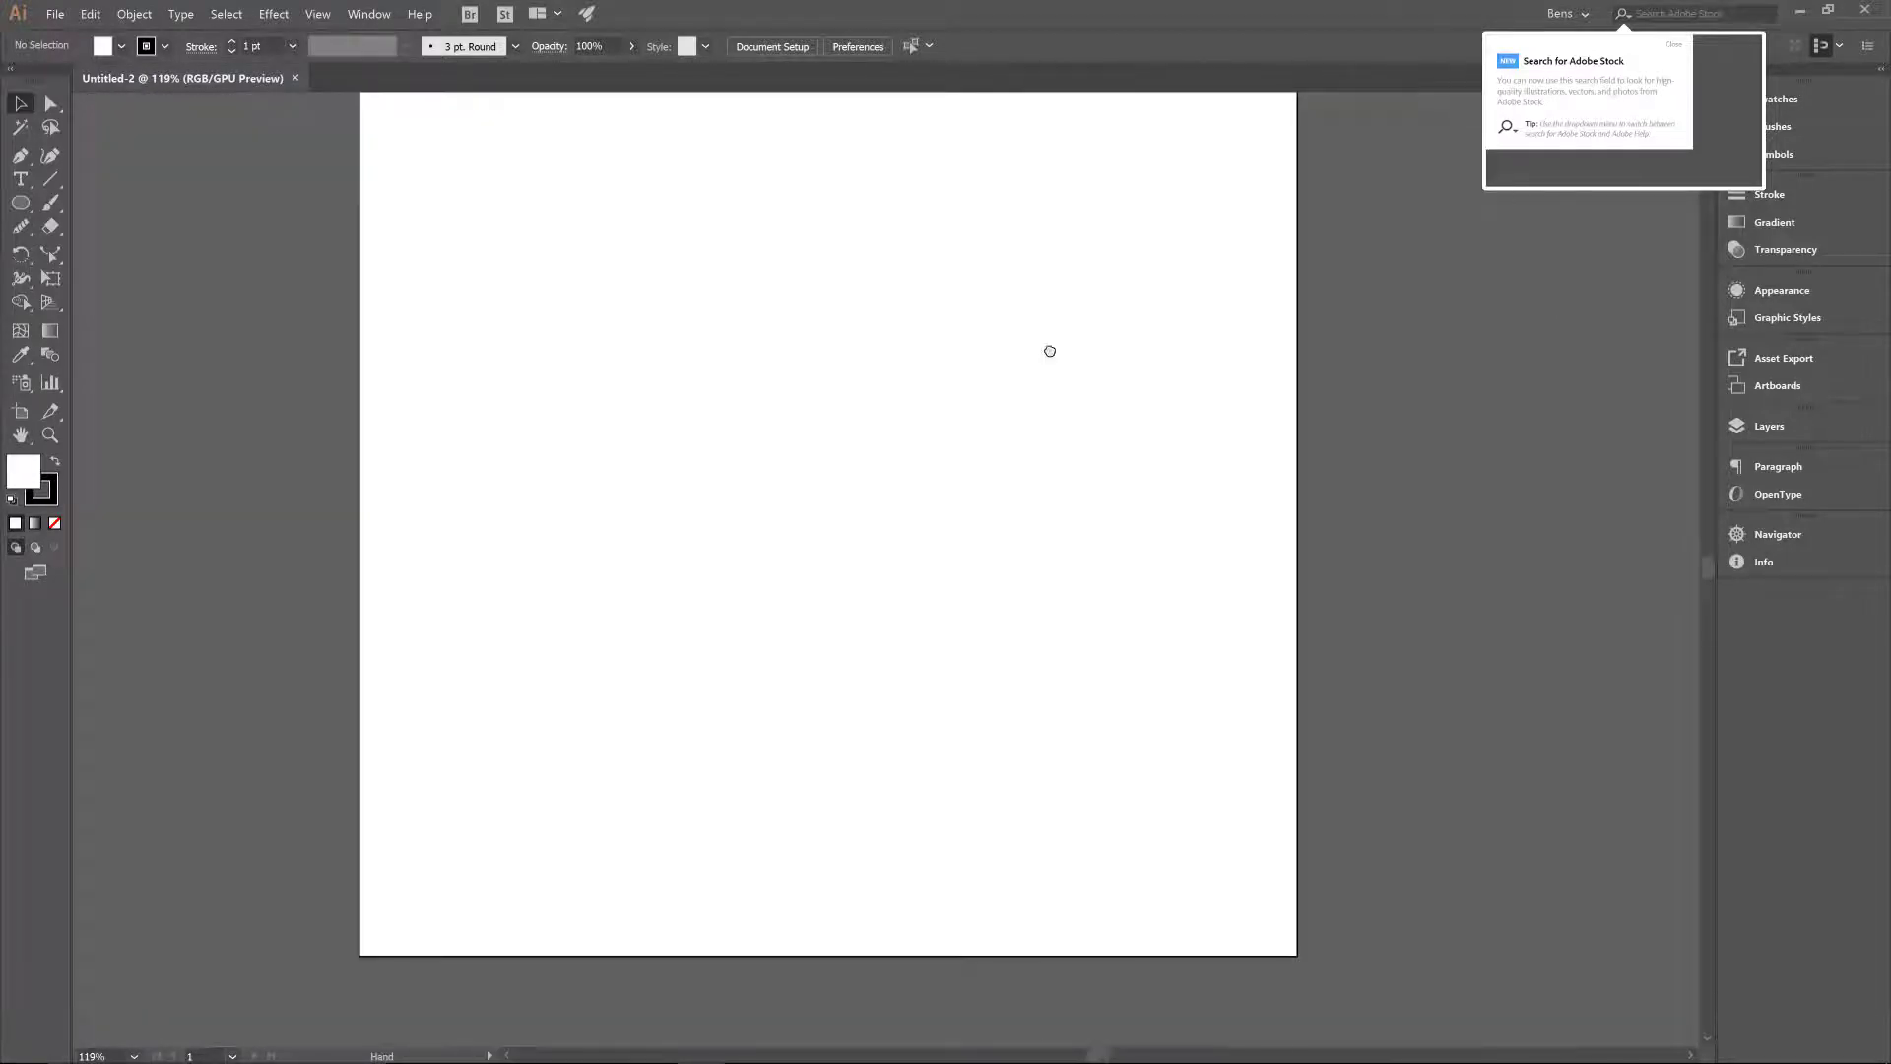
{"action": "key", "text": "ctrl+space"}
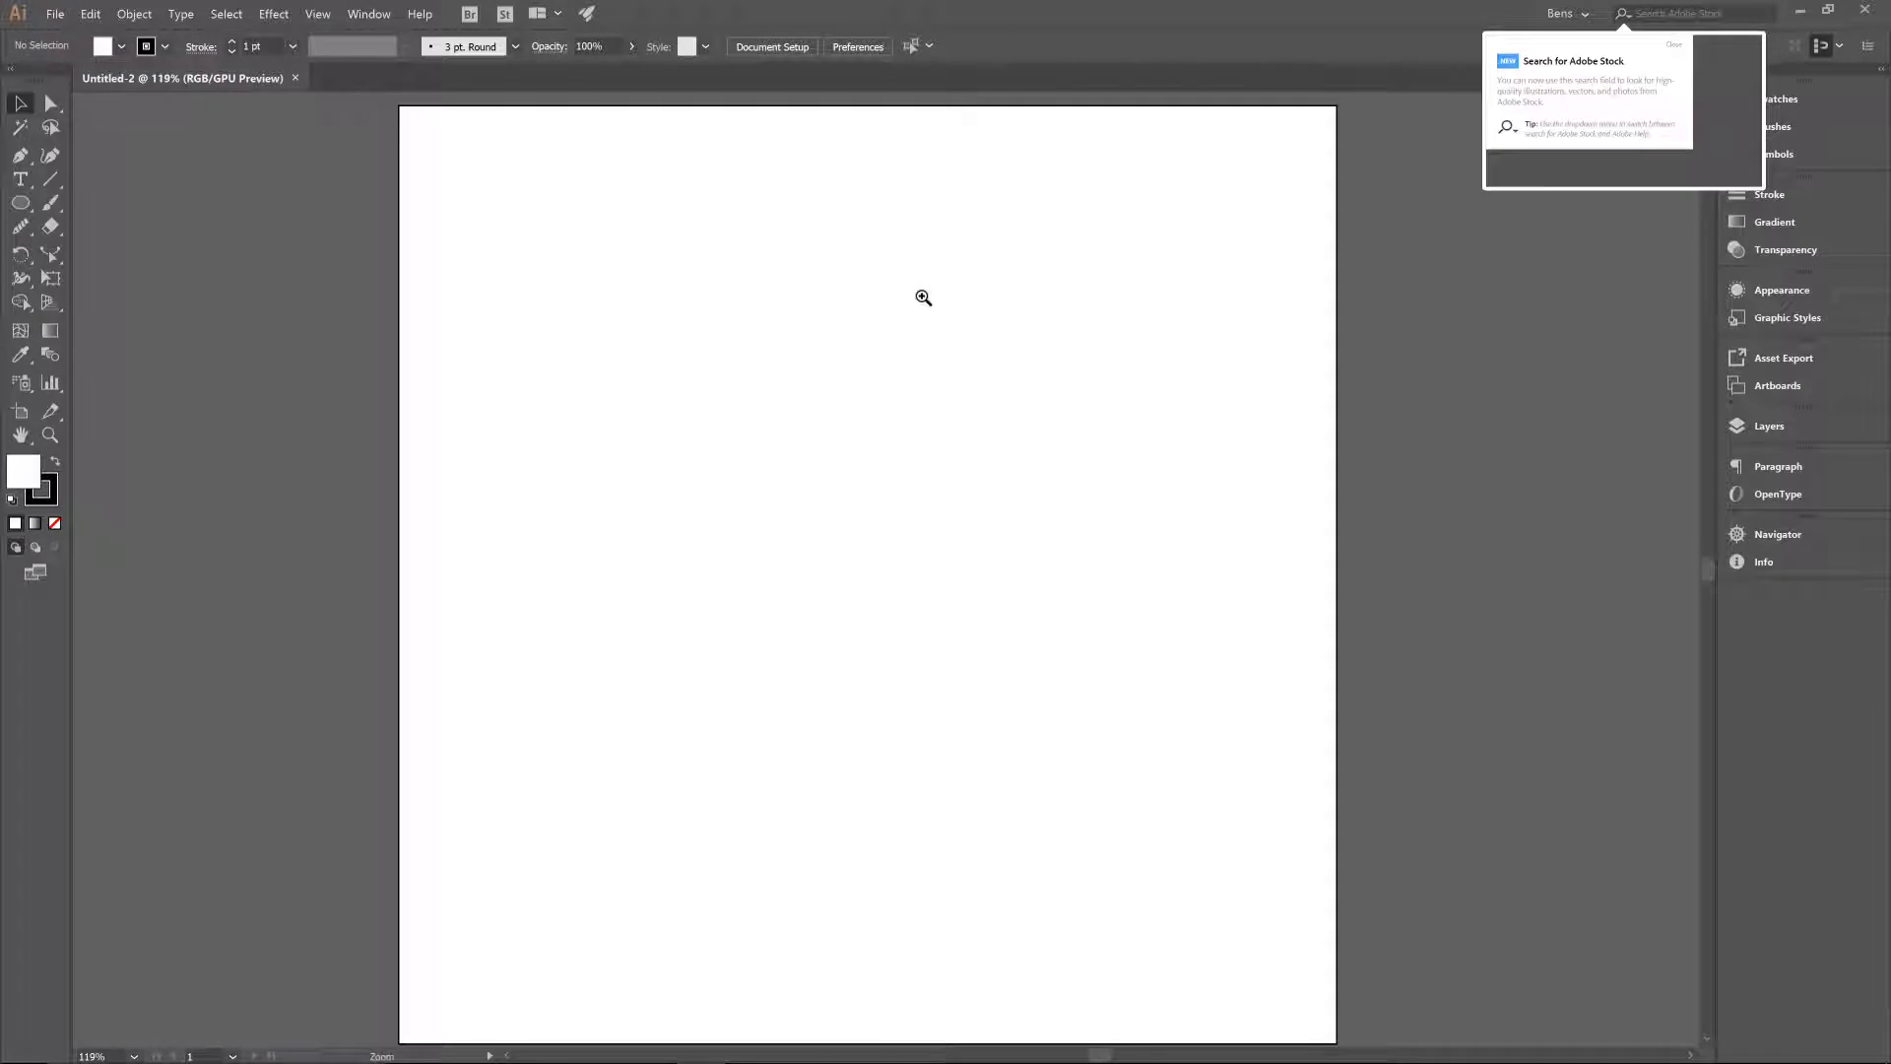
{"action": "left_click_drag", "start_coordinate": [925, 298], "coordinate": [725, 454]}
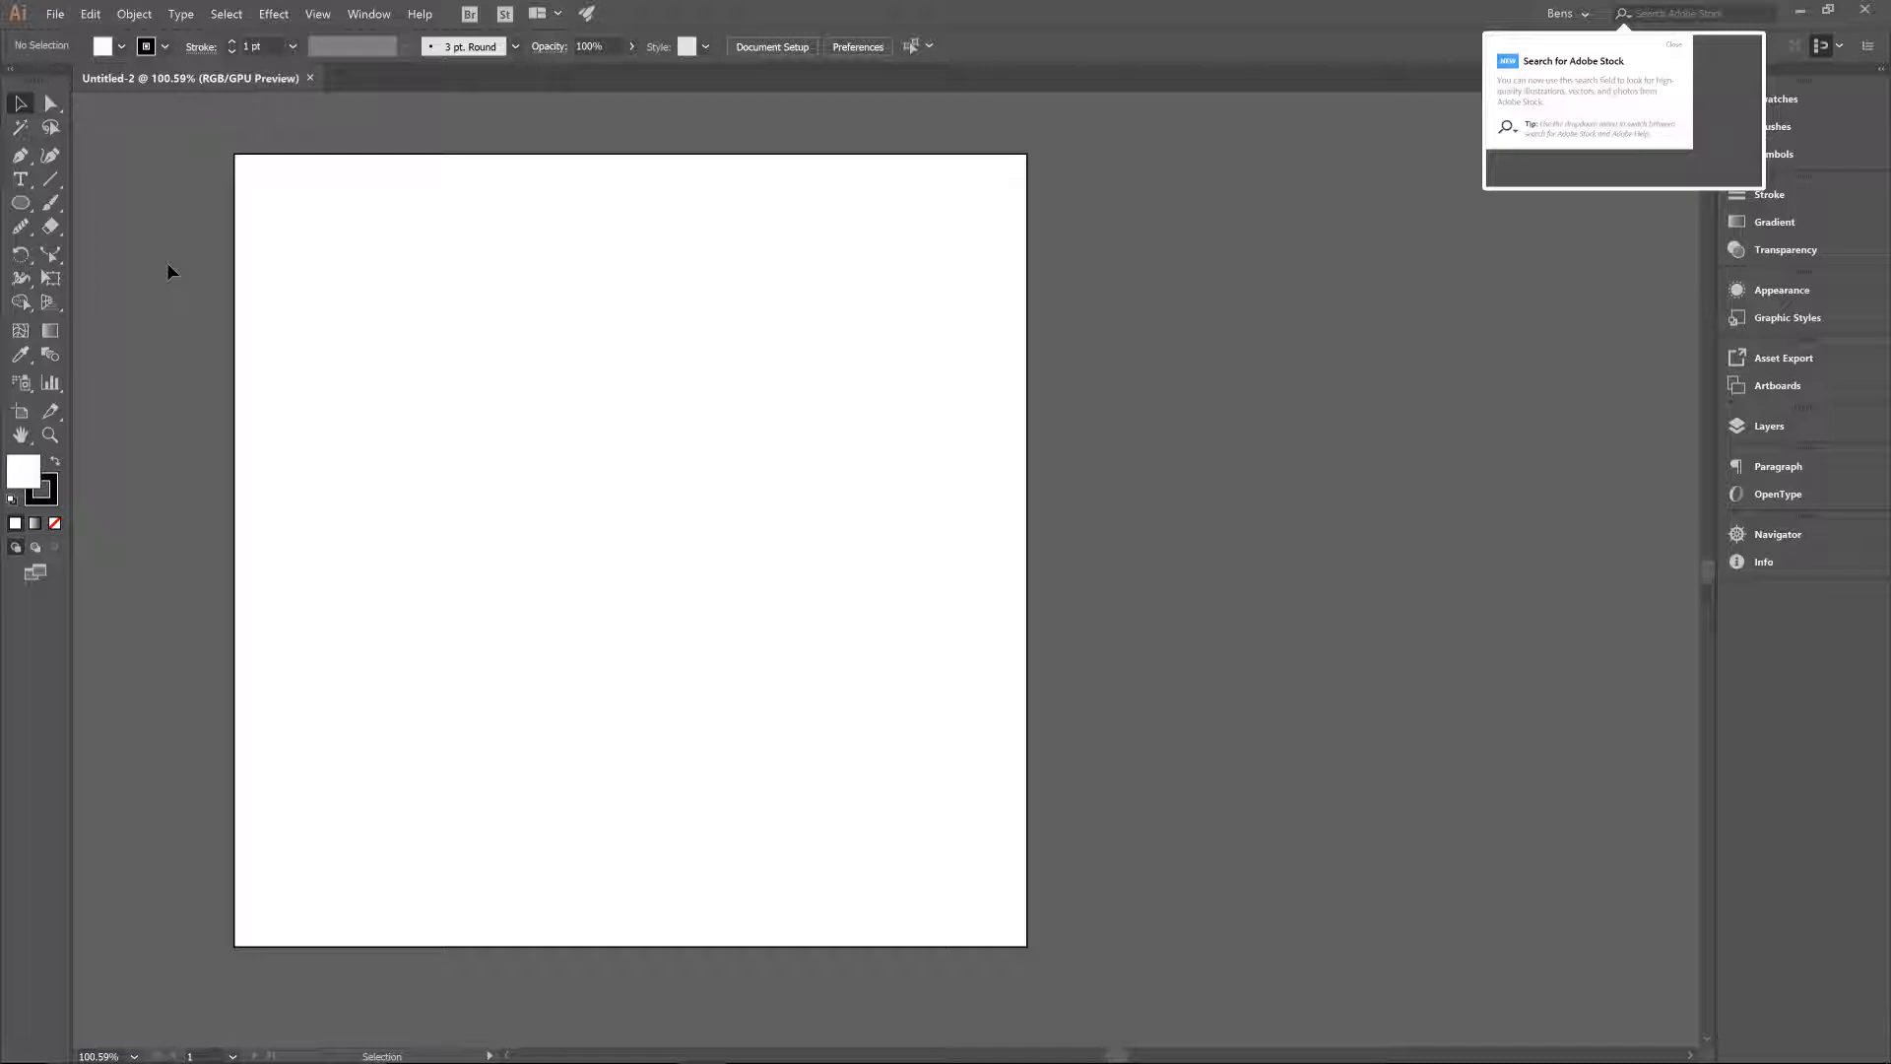
{"action": "left_click", "coordinate": [21, 204]}
{"action": "left_click_drag", "start_coordinate": [484, 406], "coordinate": [608, 533]}
{"action": "left_click_drag", "start_coordinate": [796, 488], "coordinate": [578, 494]}
{"action": "left_click_drag", "start_coordinate": [814, 639], "coordinate": [549, 471]}
{"action": "left_click_drag", "start_coordinate": [845, 594], "coordinate": [608, 457]}
{"action": "left_click_drag", "start_coordinate": [918, 476], "coordinate": [691, 410]}
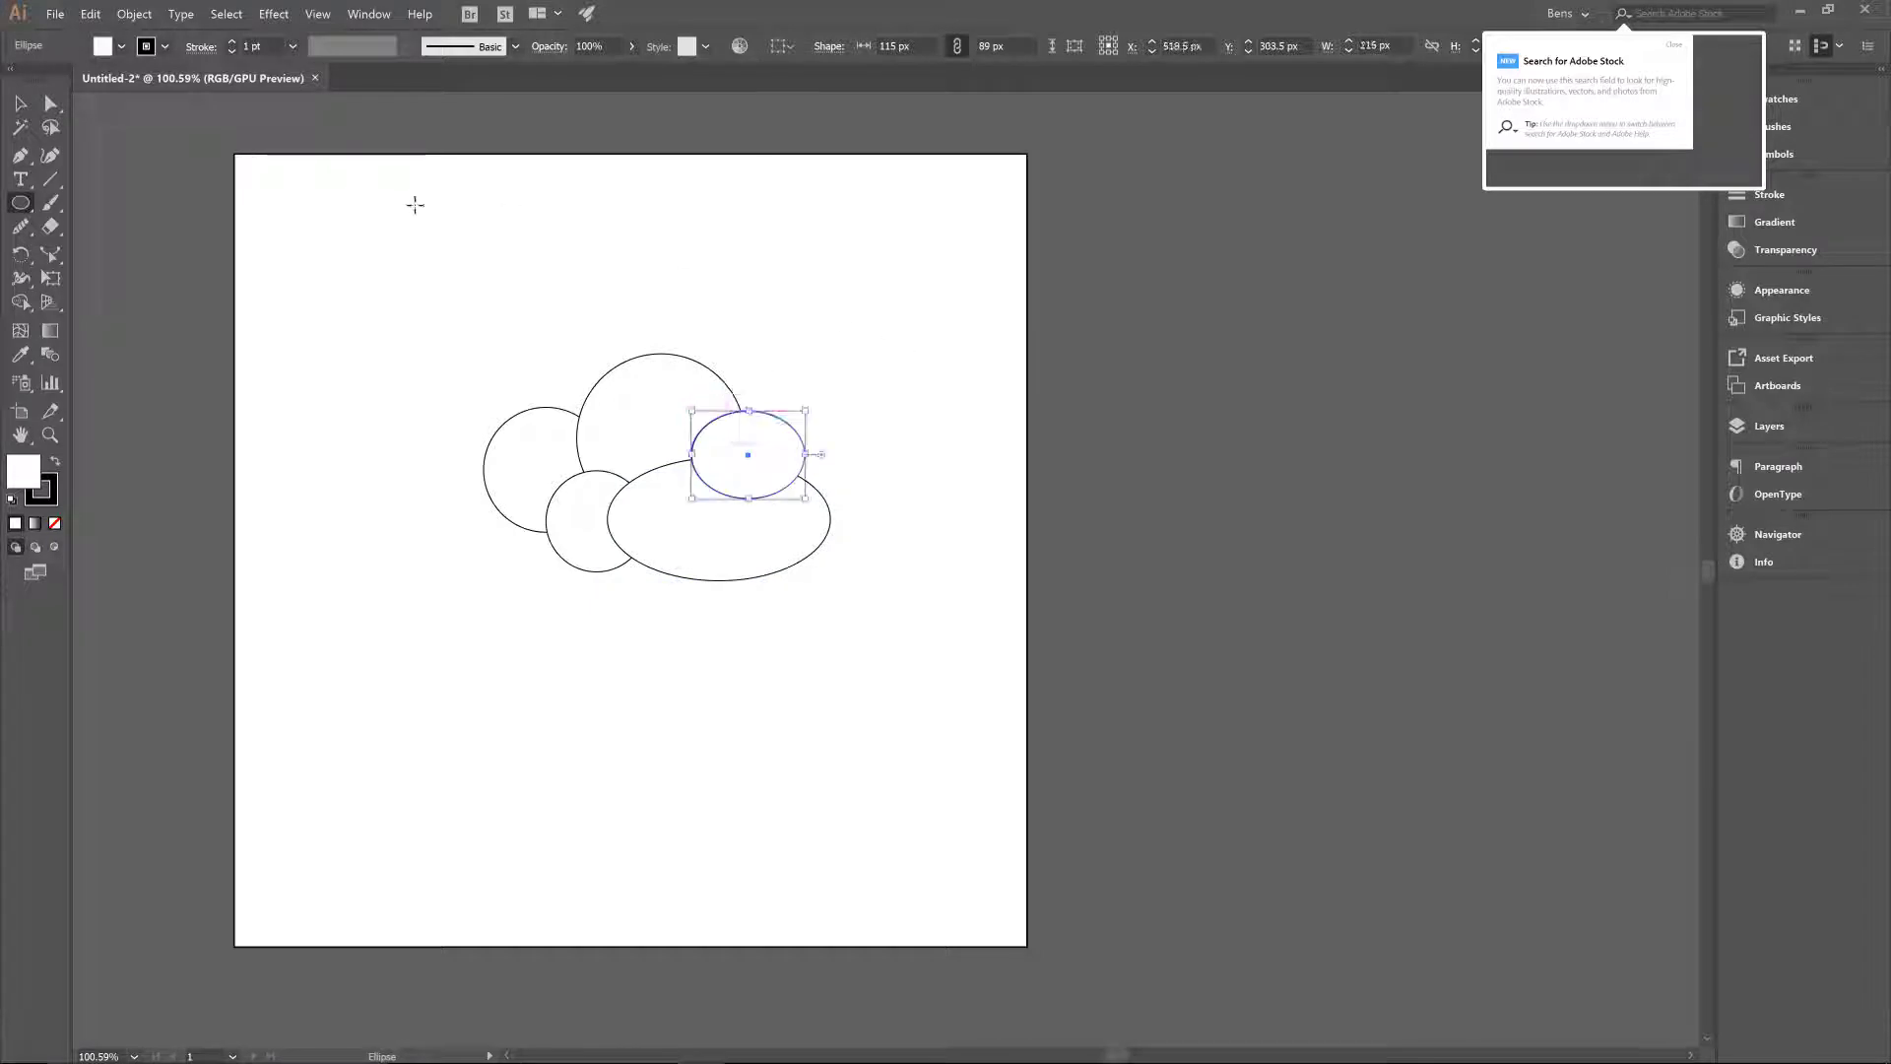
- Select all five ellipses and fill them with light grey
{"action": "left_click", "coordinate": [20, 103]}
{"action": "left_click_drag", "start_coordinate": [443, 343], "coordinate": [915, 668]}
{"action": "left_click", "coordinate": [121, 48]}
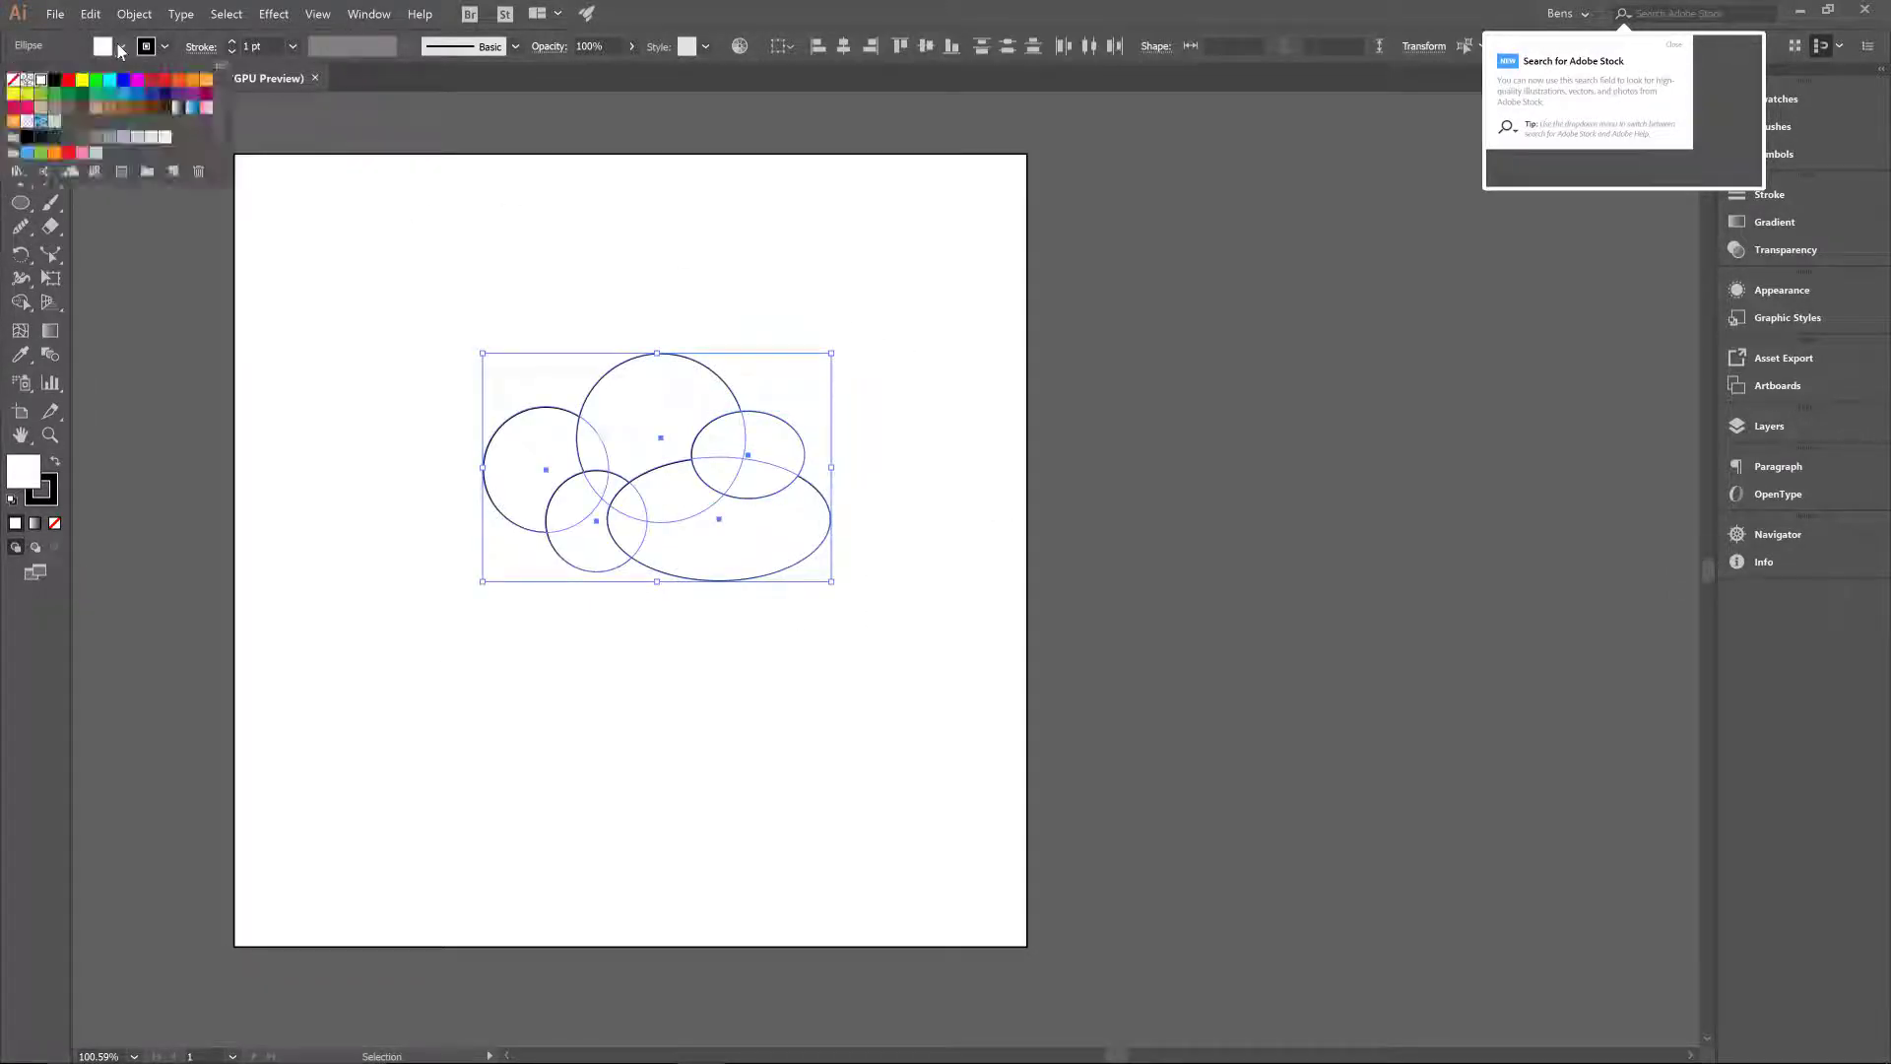
{"action": "left_click", "coordinate": [139, 142]}
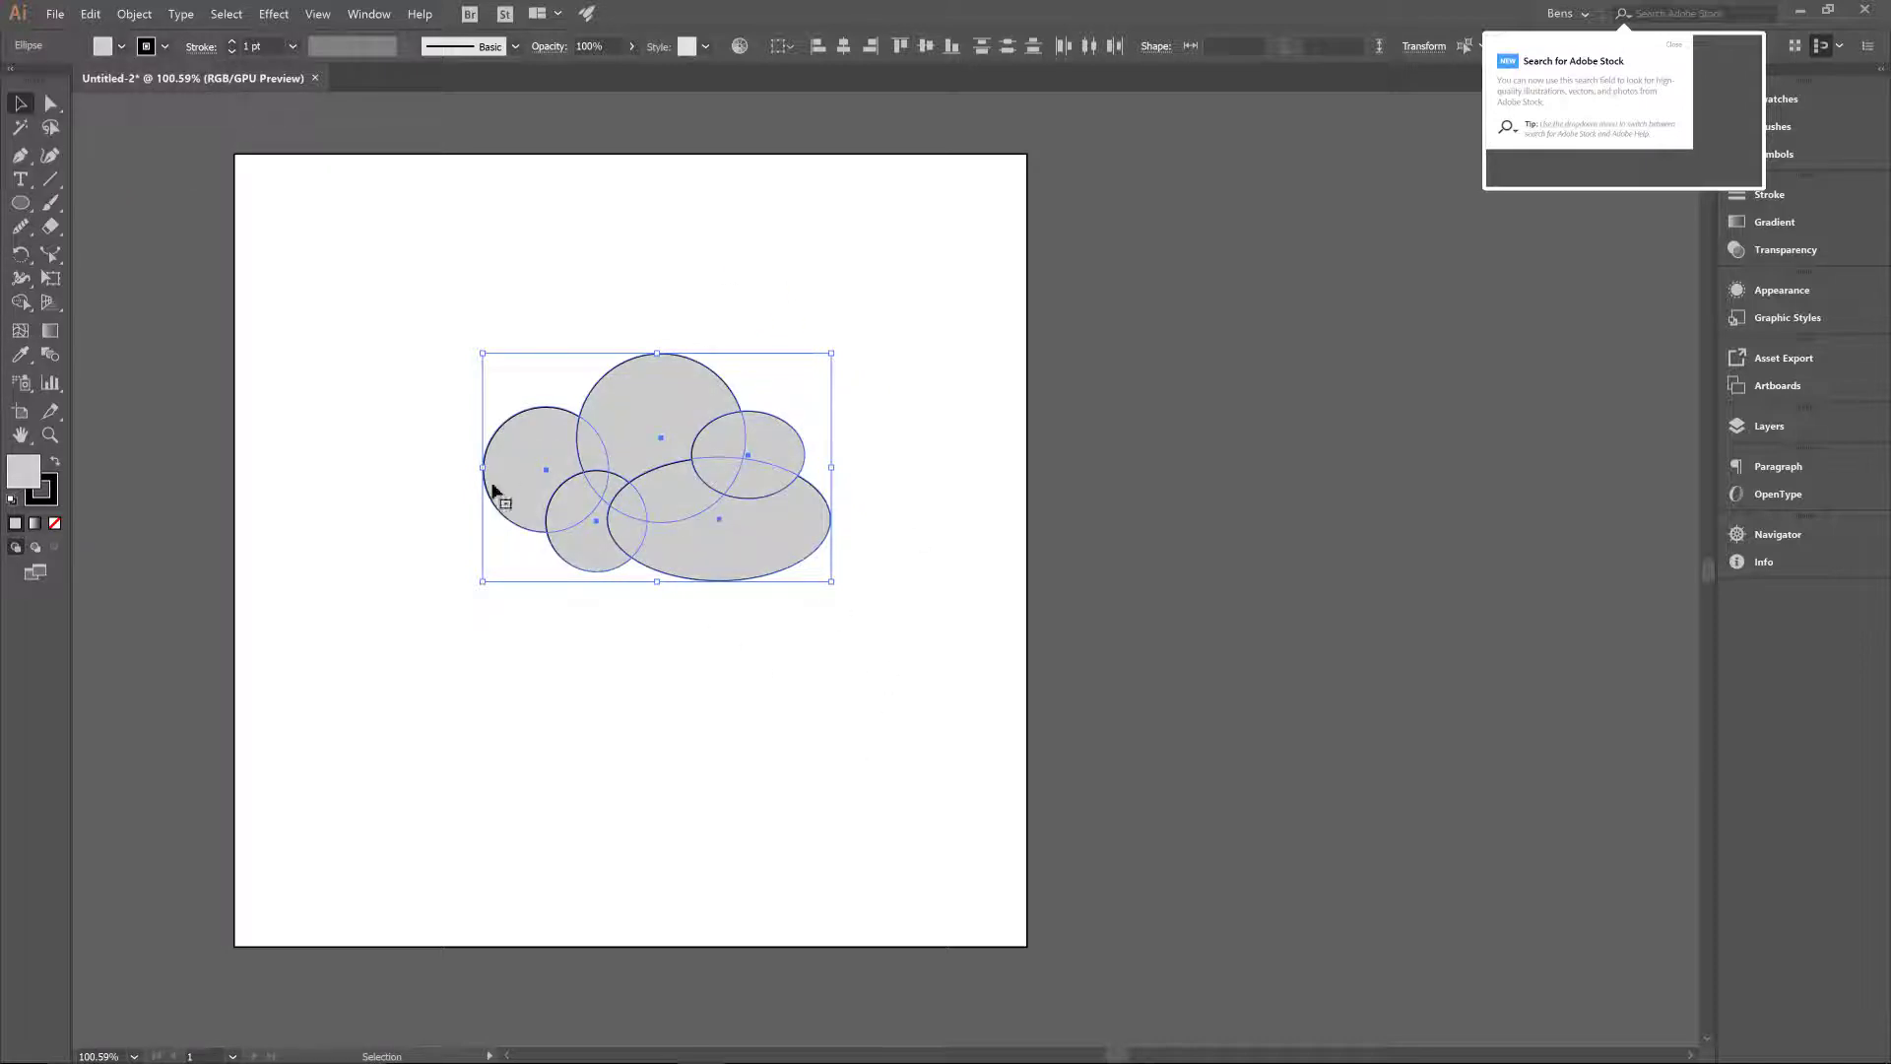
- Merge the five selected ellipses into a single cloud outline with the Shape Builder tool
{"action": "left_click", "coordinate": [18, 303]}
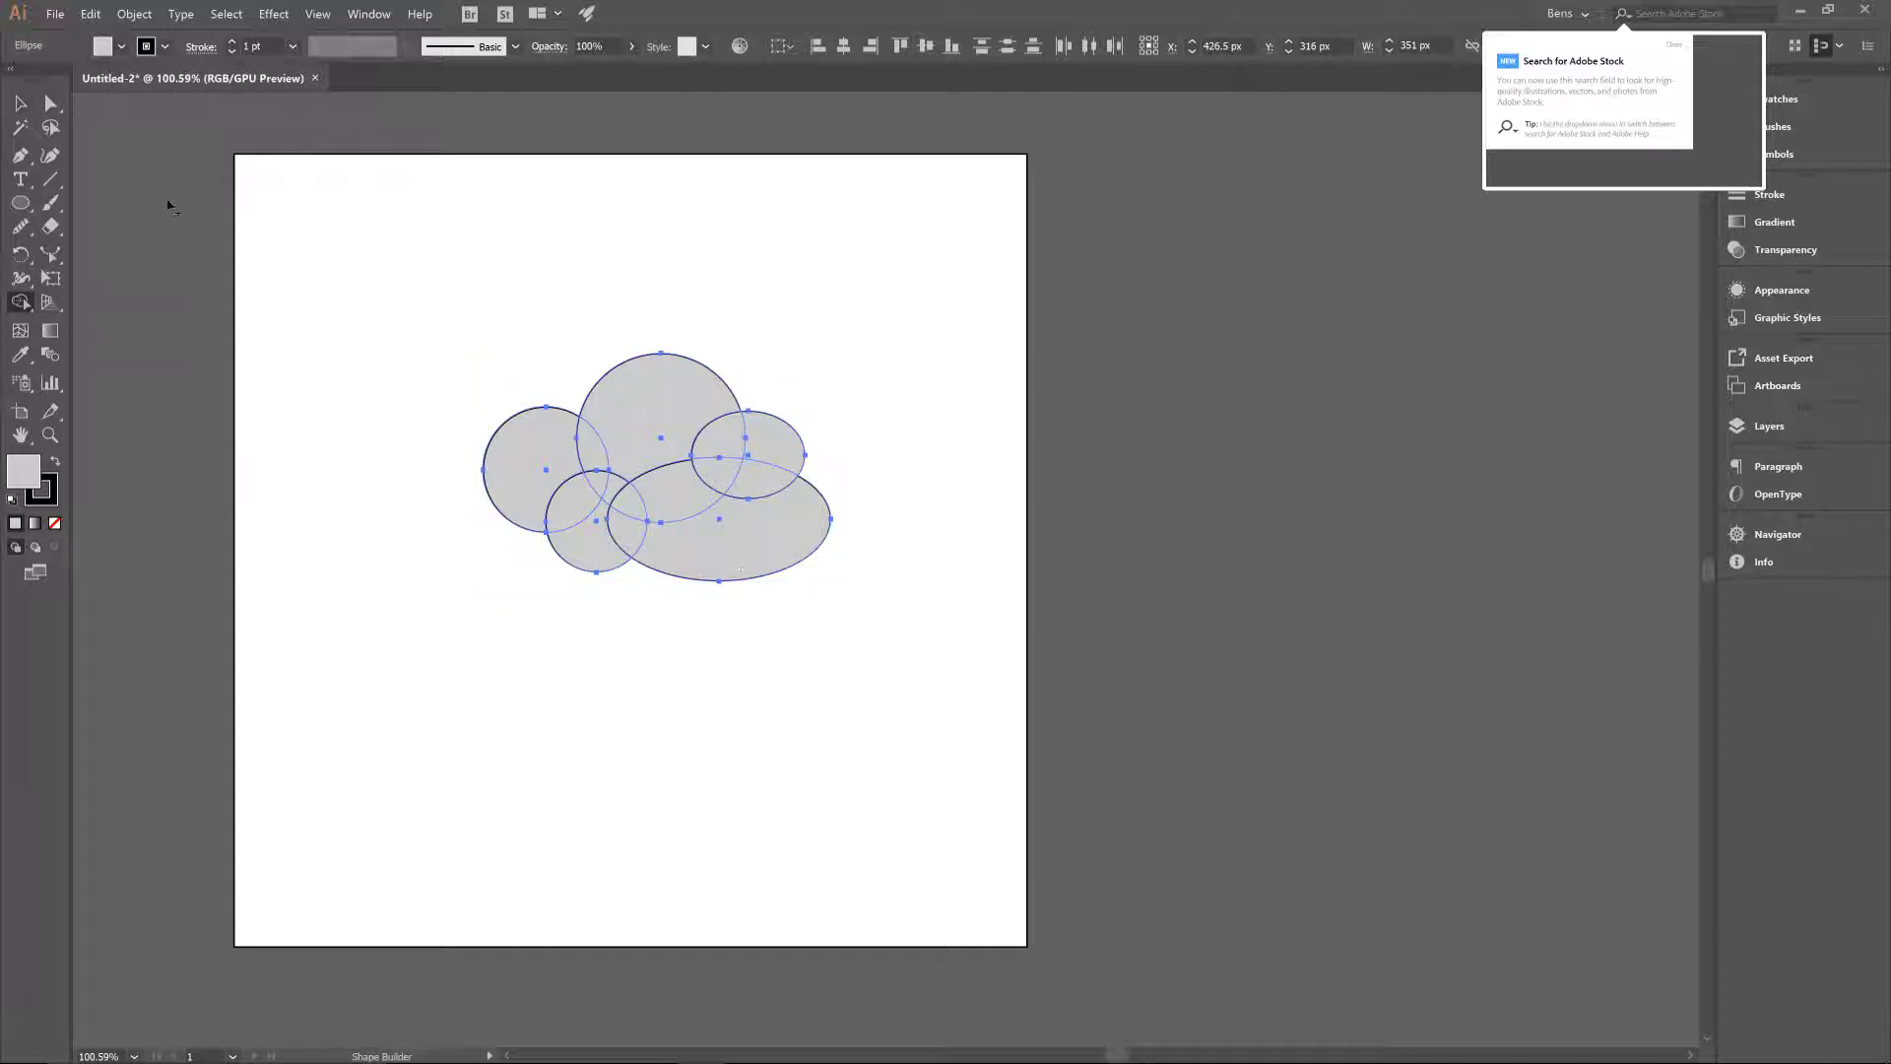
{"action": "key", "text": "v"}
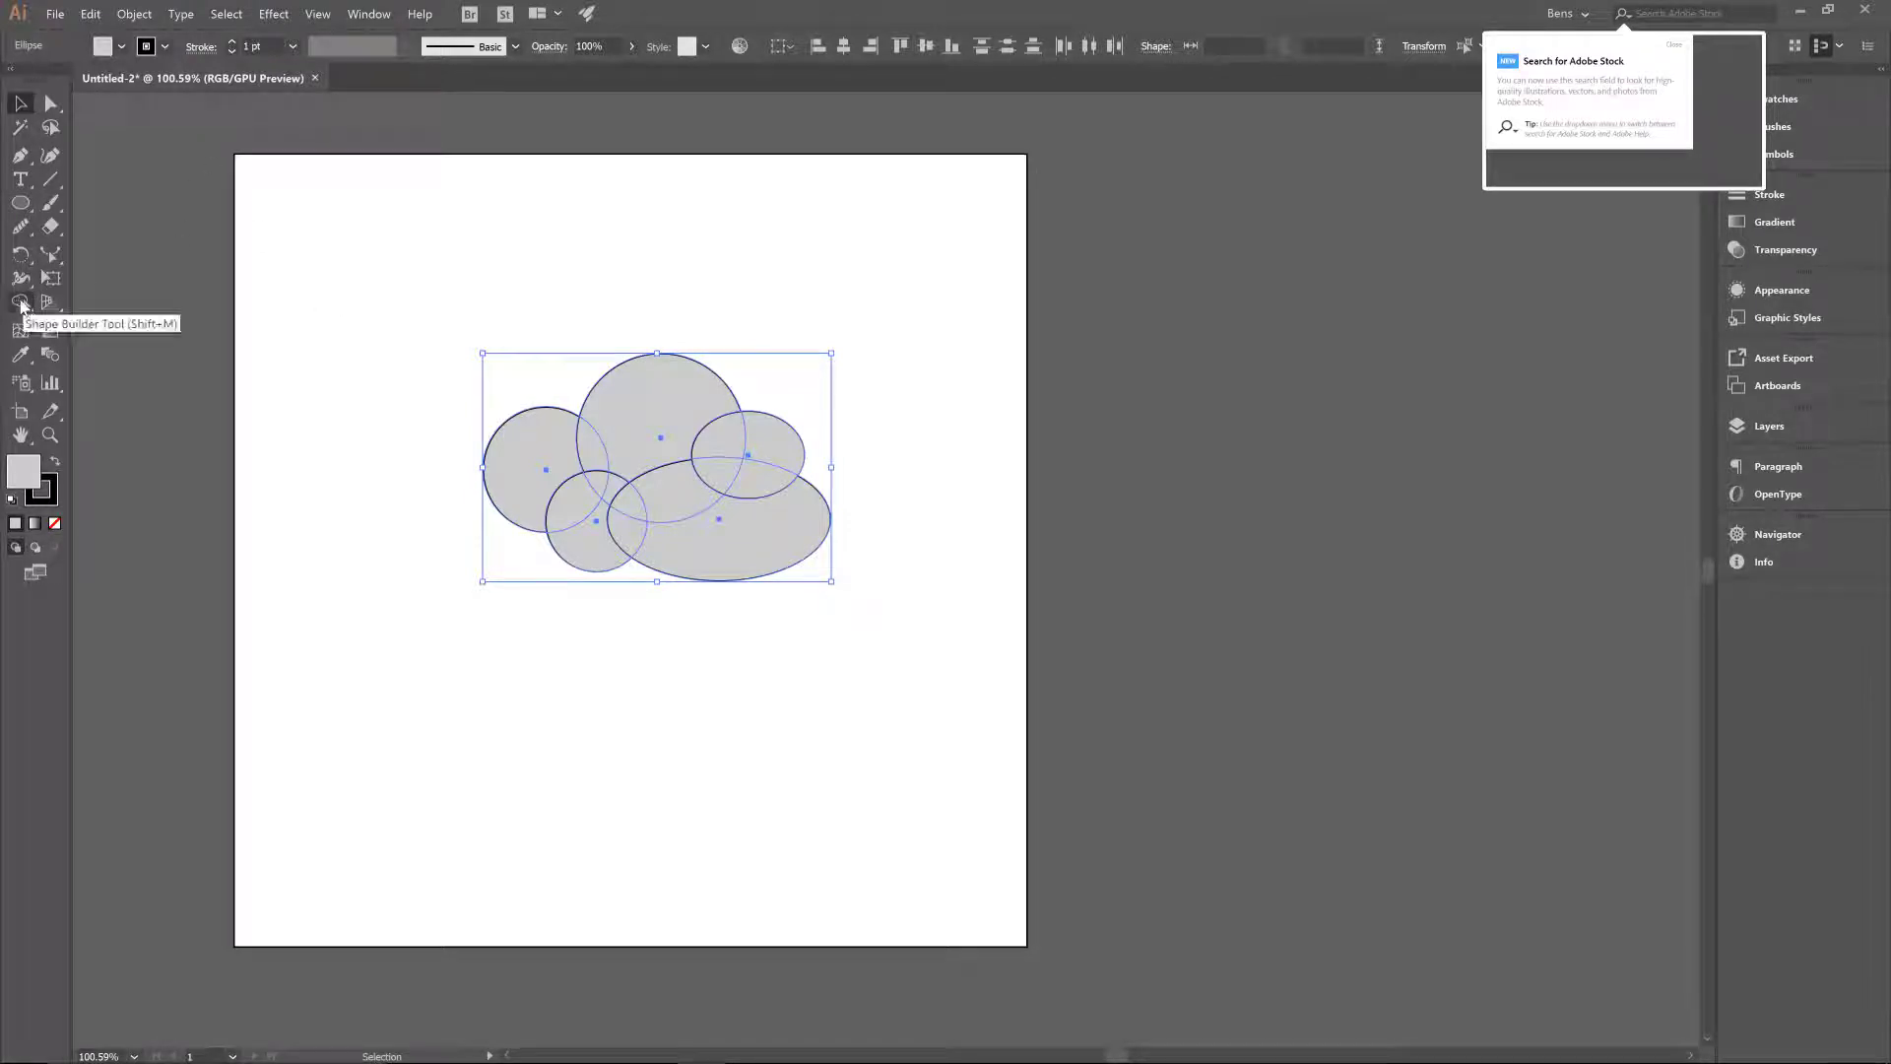
{"action": "left_click", "coordinate": [21, 303]}
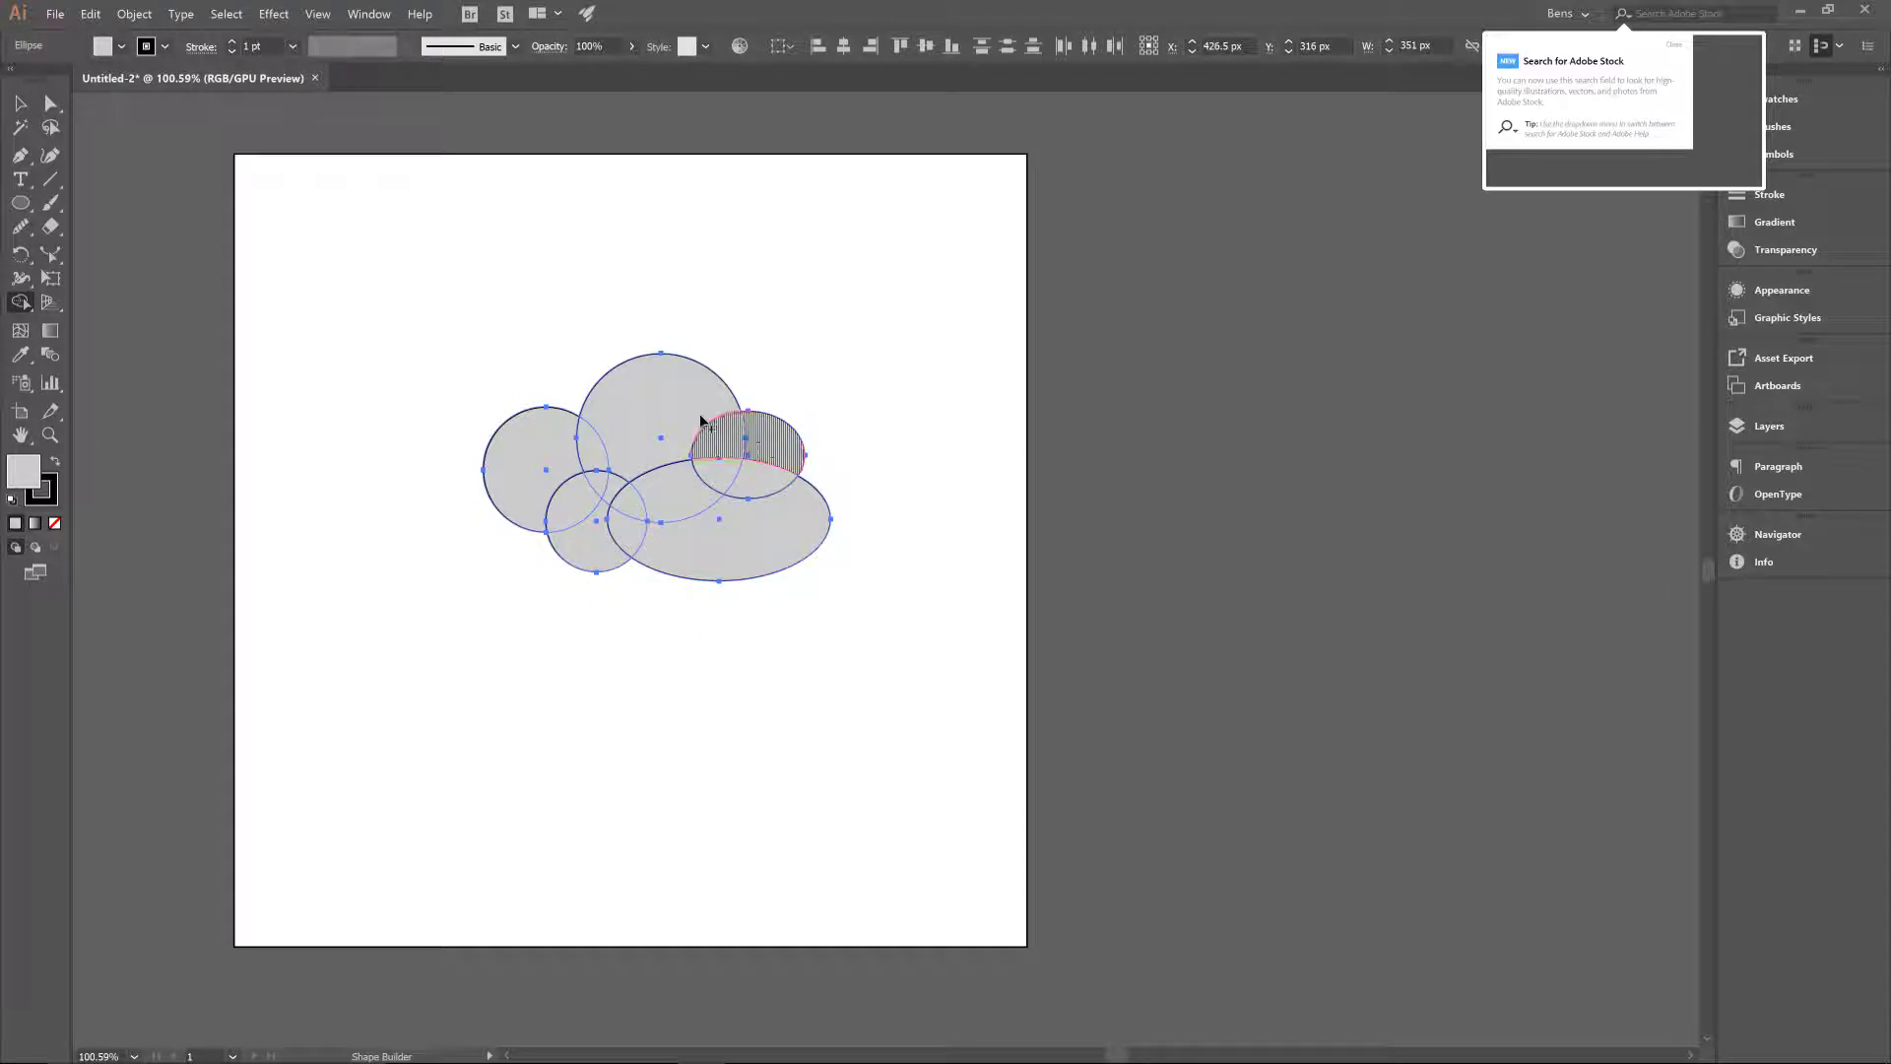
{"action": "mouse_move", "coordinate": [705, 421]}
{"action": "left_mouse_down"}
{"action": "mouse_move", "coordinate": [734, 492]}
{"action": "mouse_move", "coordinate": [763, 455]}
{"action": "mouse_move", "coordinate": [707, 504]}
{"action": "mouse_move", "coordinate": [612, 510]}
{"action": "mouse_move", "coordinate": [605, 539]}
{"action": "mouse_move", "coordinate": [589, 532]}
{"action": "mouse_move", "coordinate": [608, 445]}
{"action": "mouse_move", "coordinate": [912, 553]}
{"action": "mouse_move", "coordinate": [946, 603]}
{"action": "left_mouse_up"}
{"action": "mouse_move", "coordinate": [753, 483]}
{"action": "left_mouse_down"}
{"action": "mouse_move", "coordinate": [662, 537]}
{"action": "mouse_move", "coordinate": [650, 493]}
{"action": "left_mouse_up"}
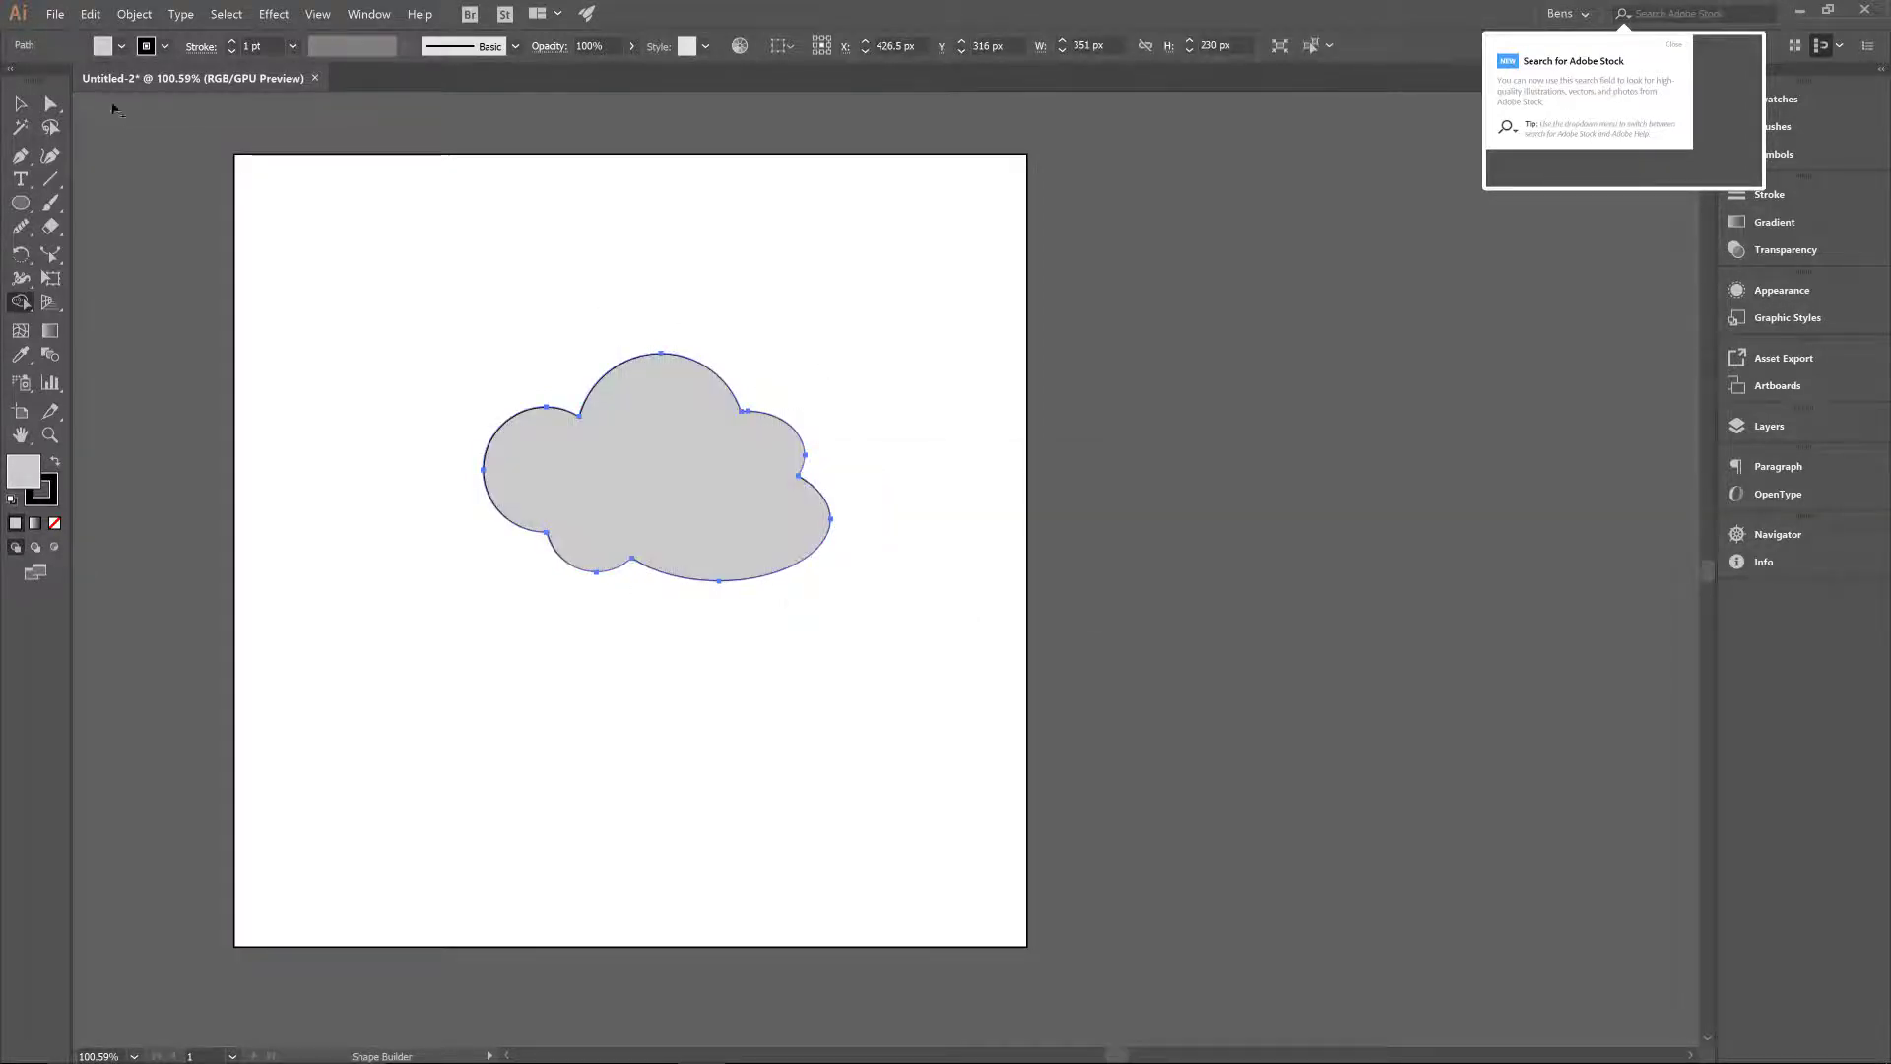
- Move the cloud to the artboard's upper-left corner and place a duplicate of it in the lower part
{"action": "left_click", "coordinate": [20, 105]}
{"action": "left_click_drag", "start_coordinate": [663, 493], "coordinate": [451, 331]}
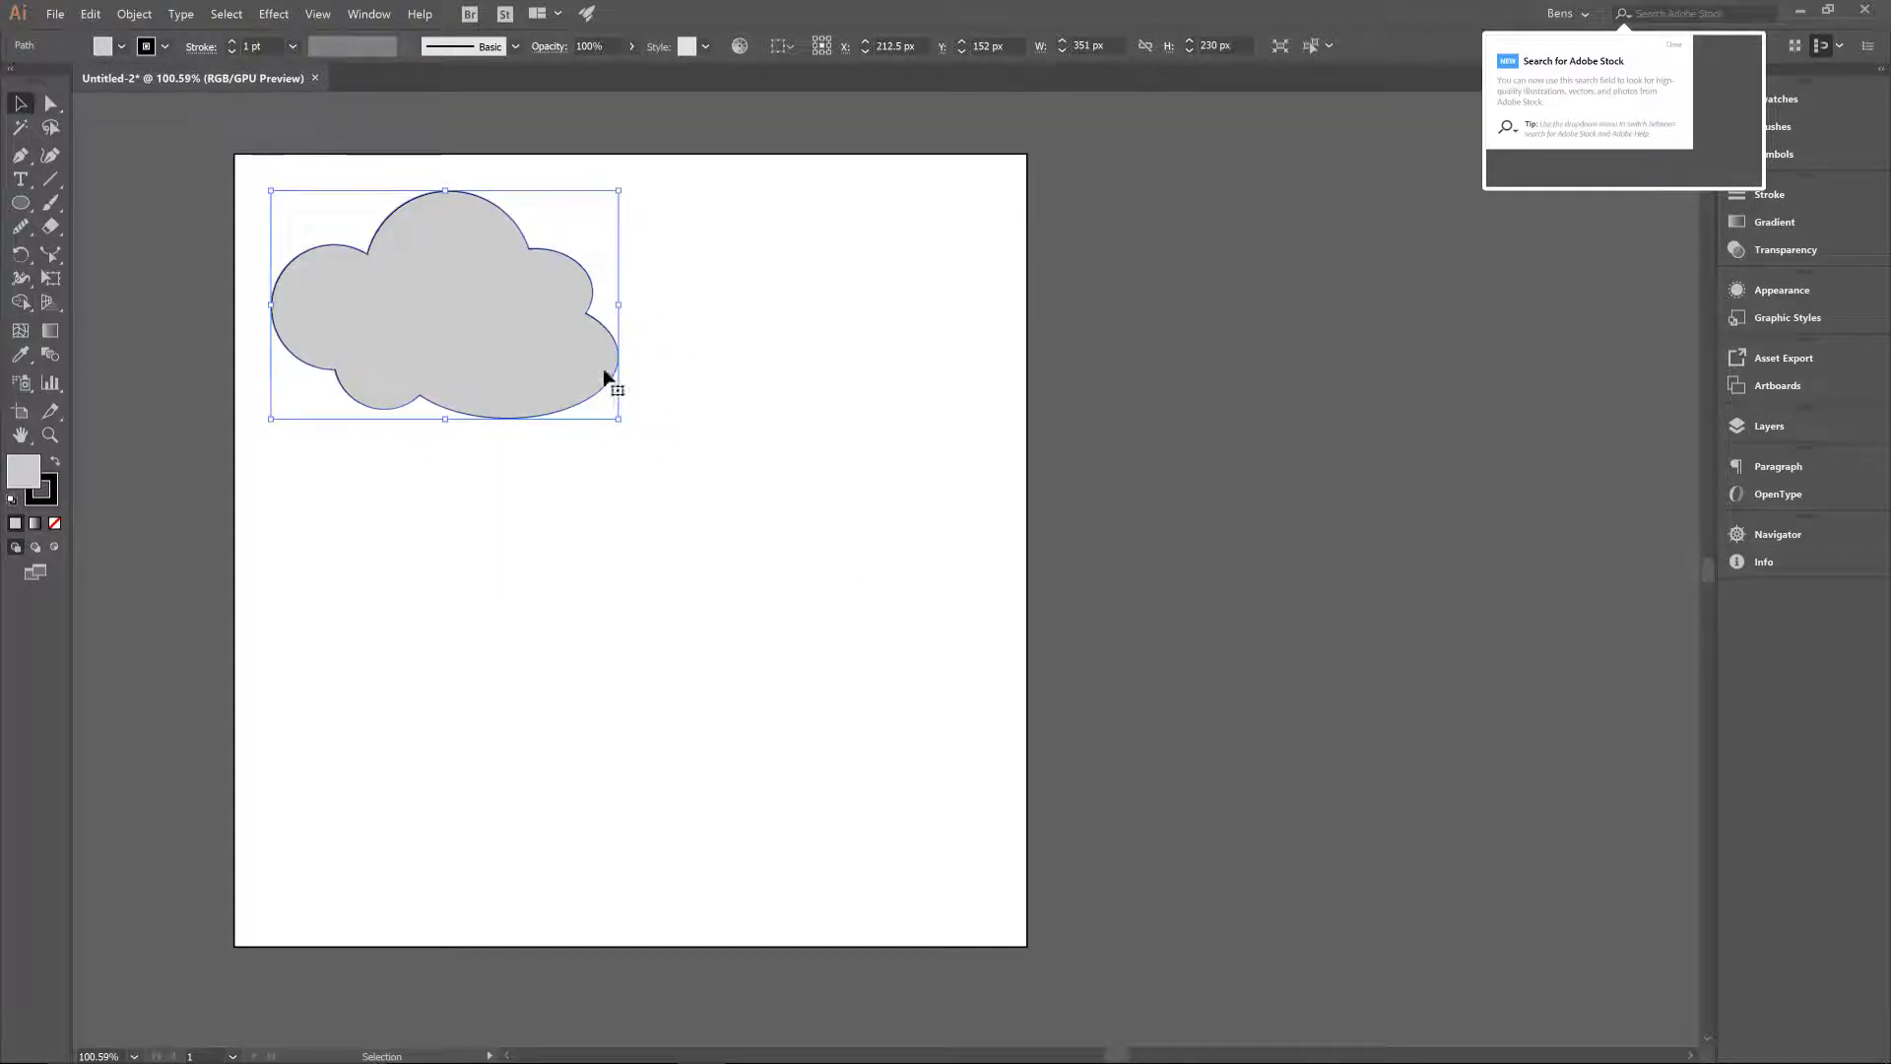
{"action": "left_click_drag", "start_coordinate": [482, 399], "coordinate": [545, 728]}
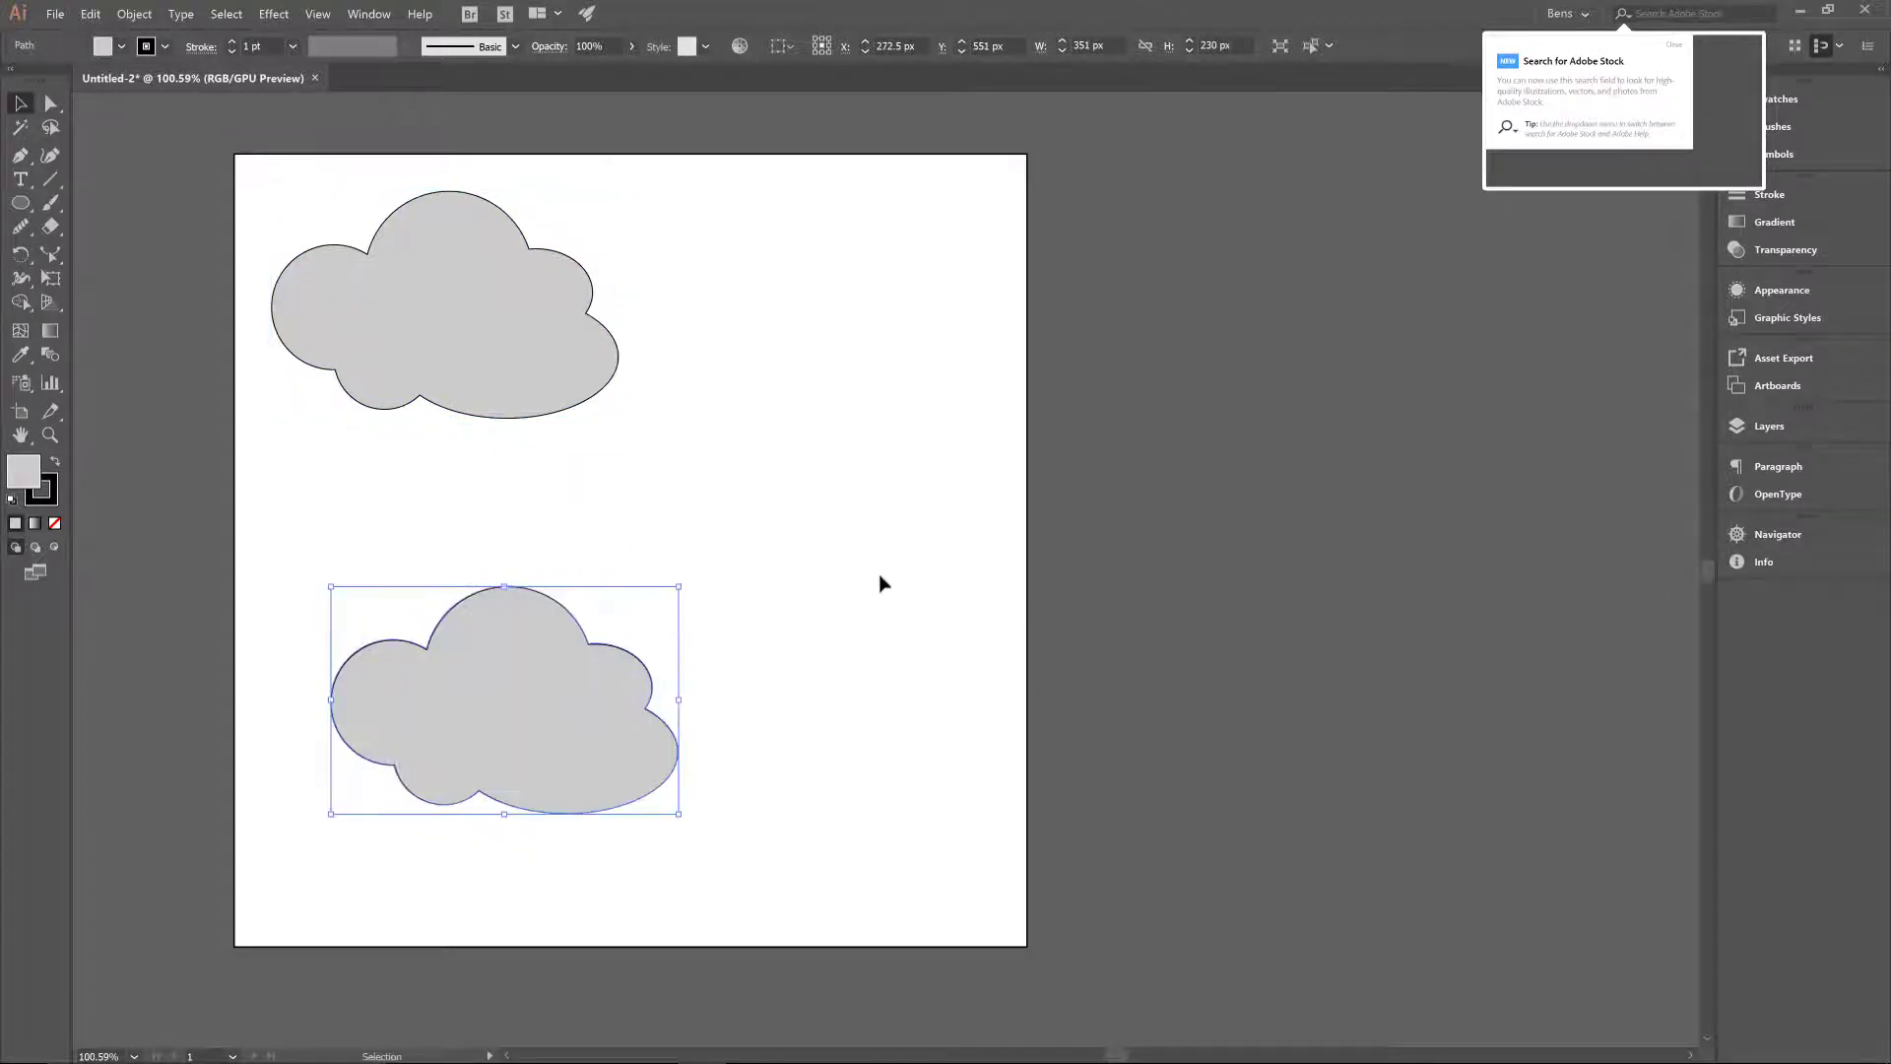
- Flip the lower cloud copy horizontally, shift it to the right and stretch it to about 401 px wide
{"action": "left_click_drag", "start_coordinate": [683, 707], "coordinate": [103, 701]}
{"action": "left_click_drag", "start_coordinate": [324, 702], "coordinate": [788, 734]}
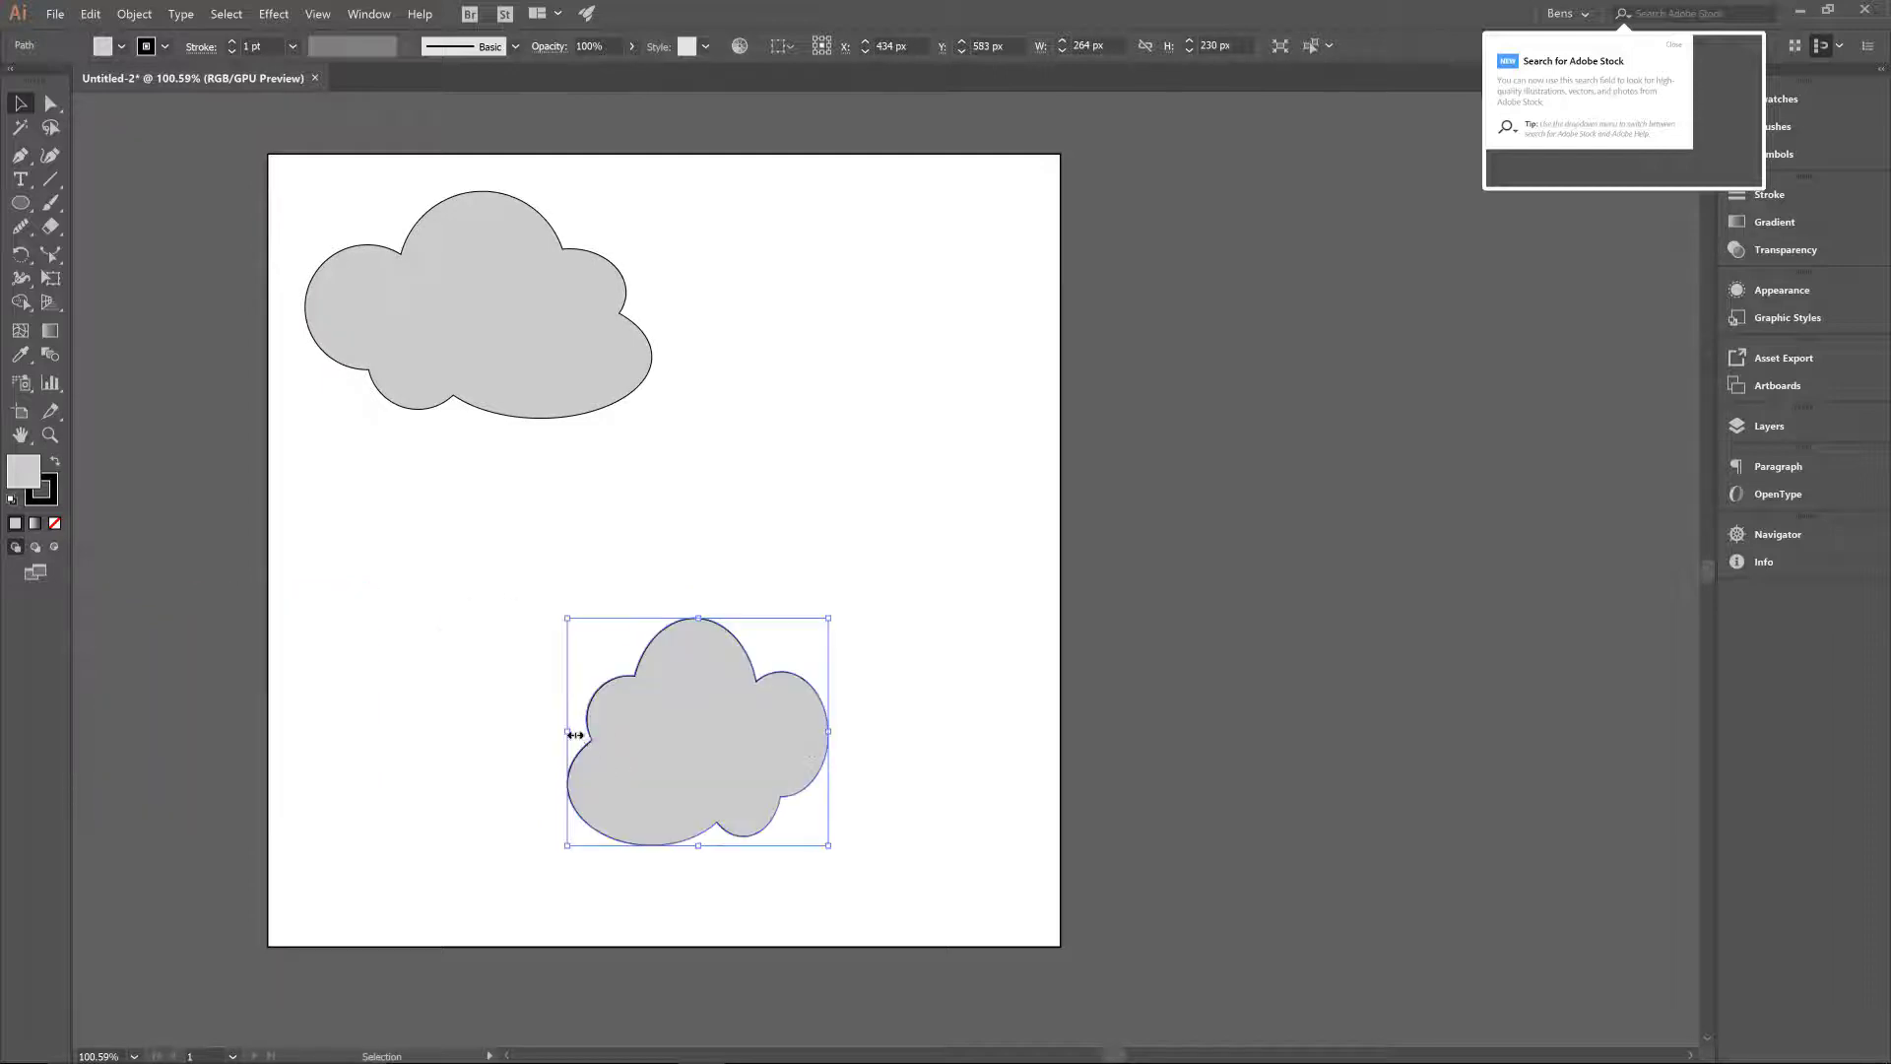
{"action": "left_click_drag", "start_coordinate": [563, 735], "coordinate": [431, 730]}
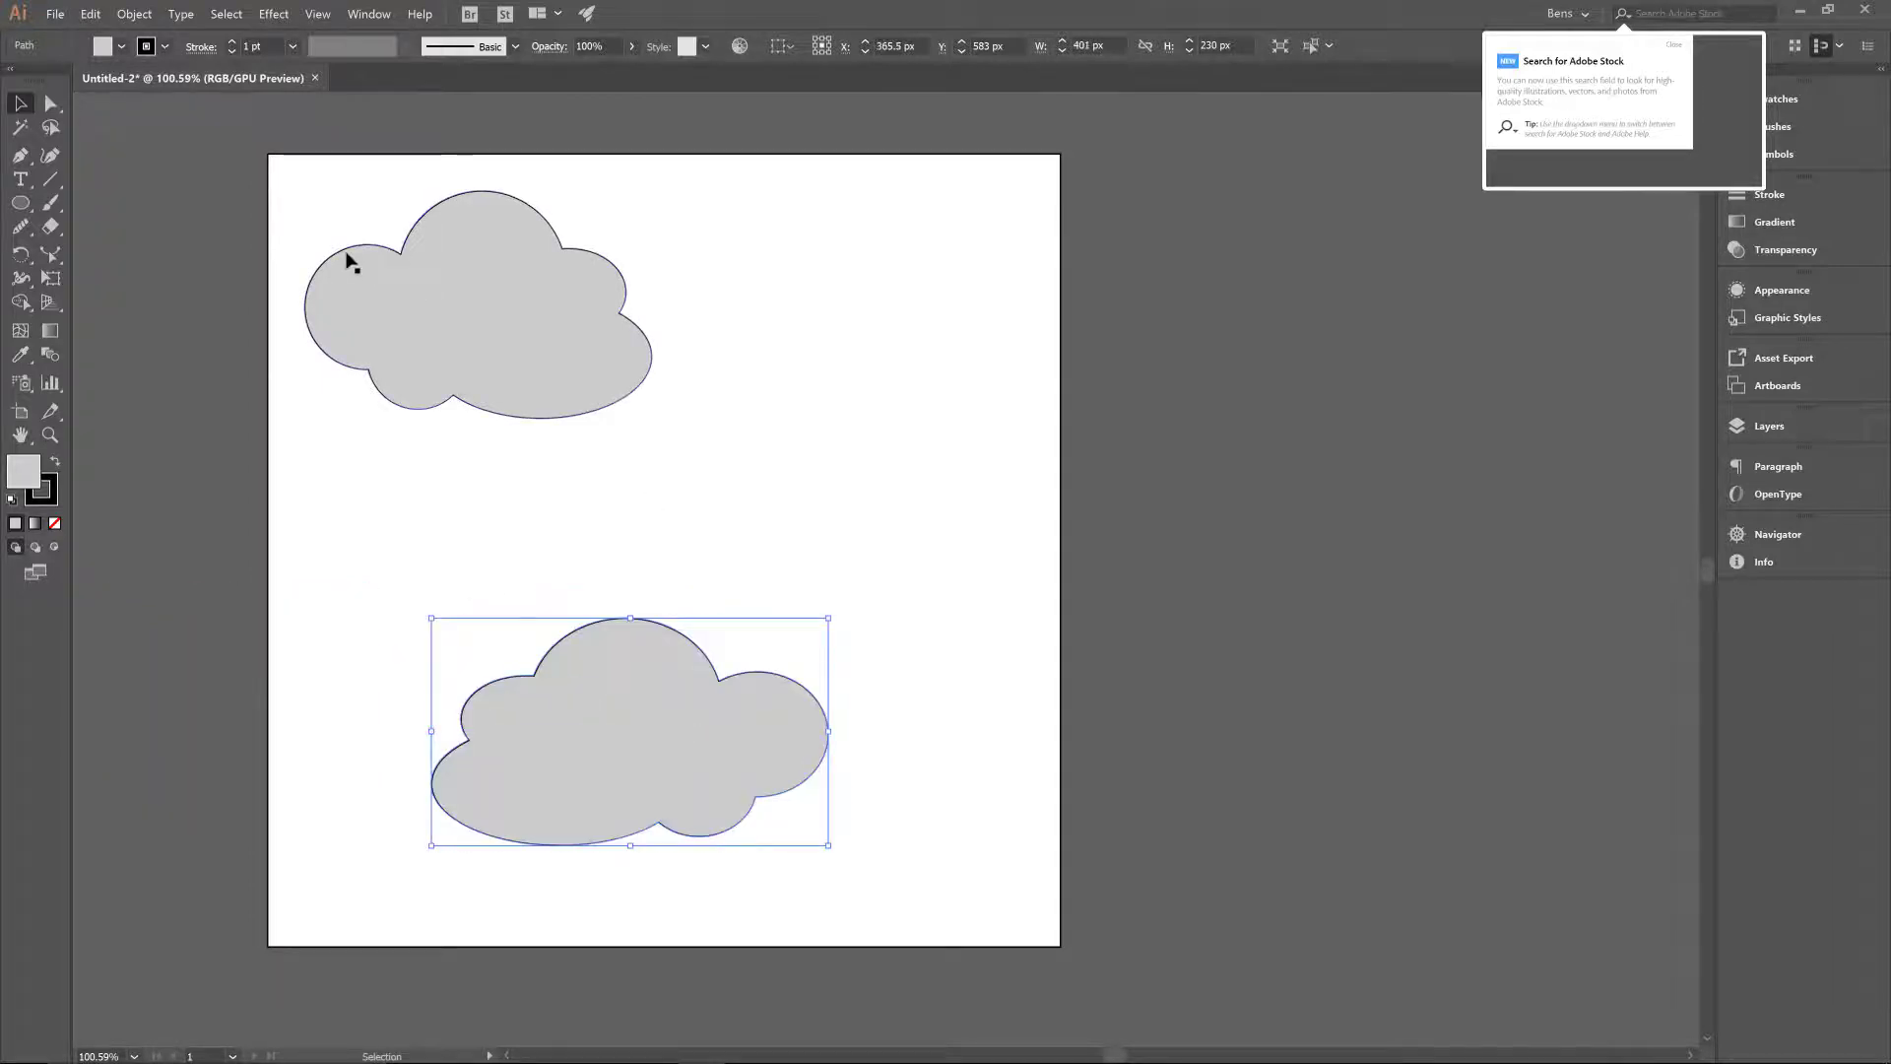
- Add five small circles and ellipses overlapping the upper and side edges of the lower cloud
{"action": "key", "text": "l"}
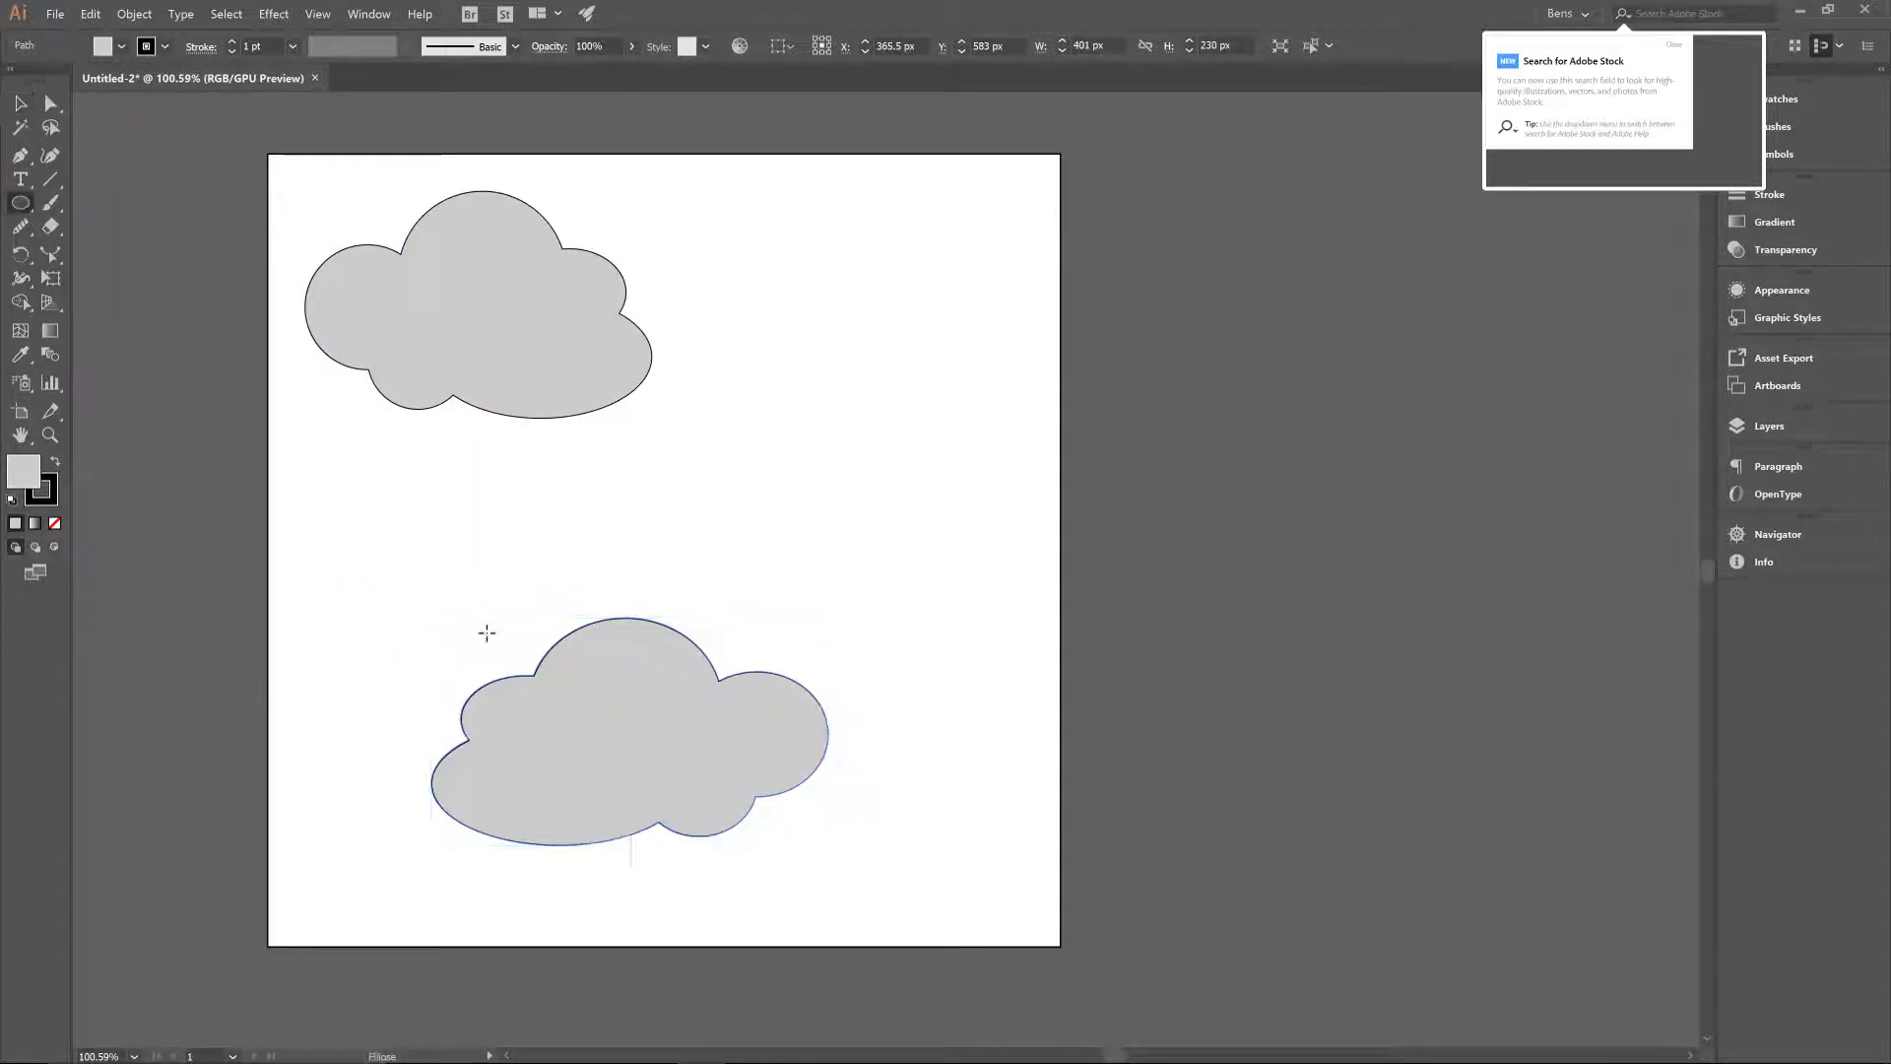
{"action": "left_click_drag", "start_coordinate": [498, 632], "coordinate": [574, 706]}
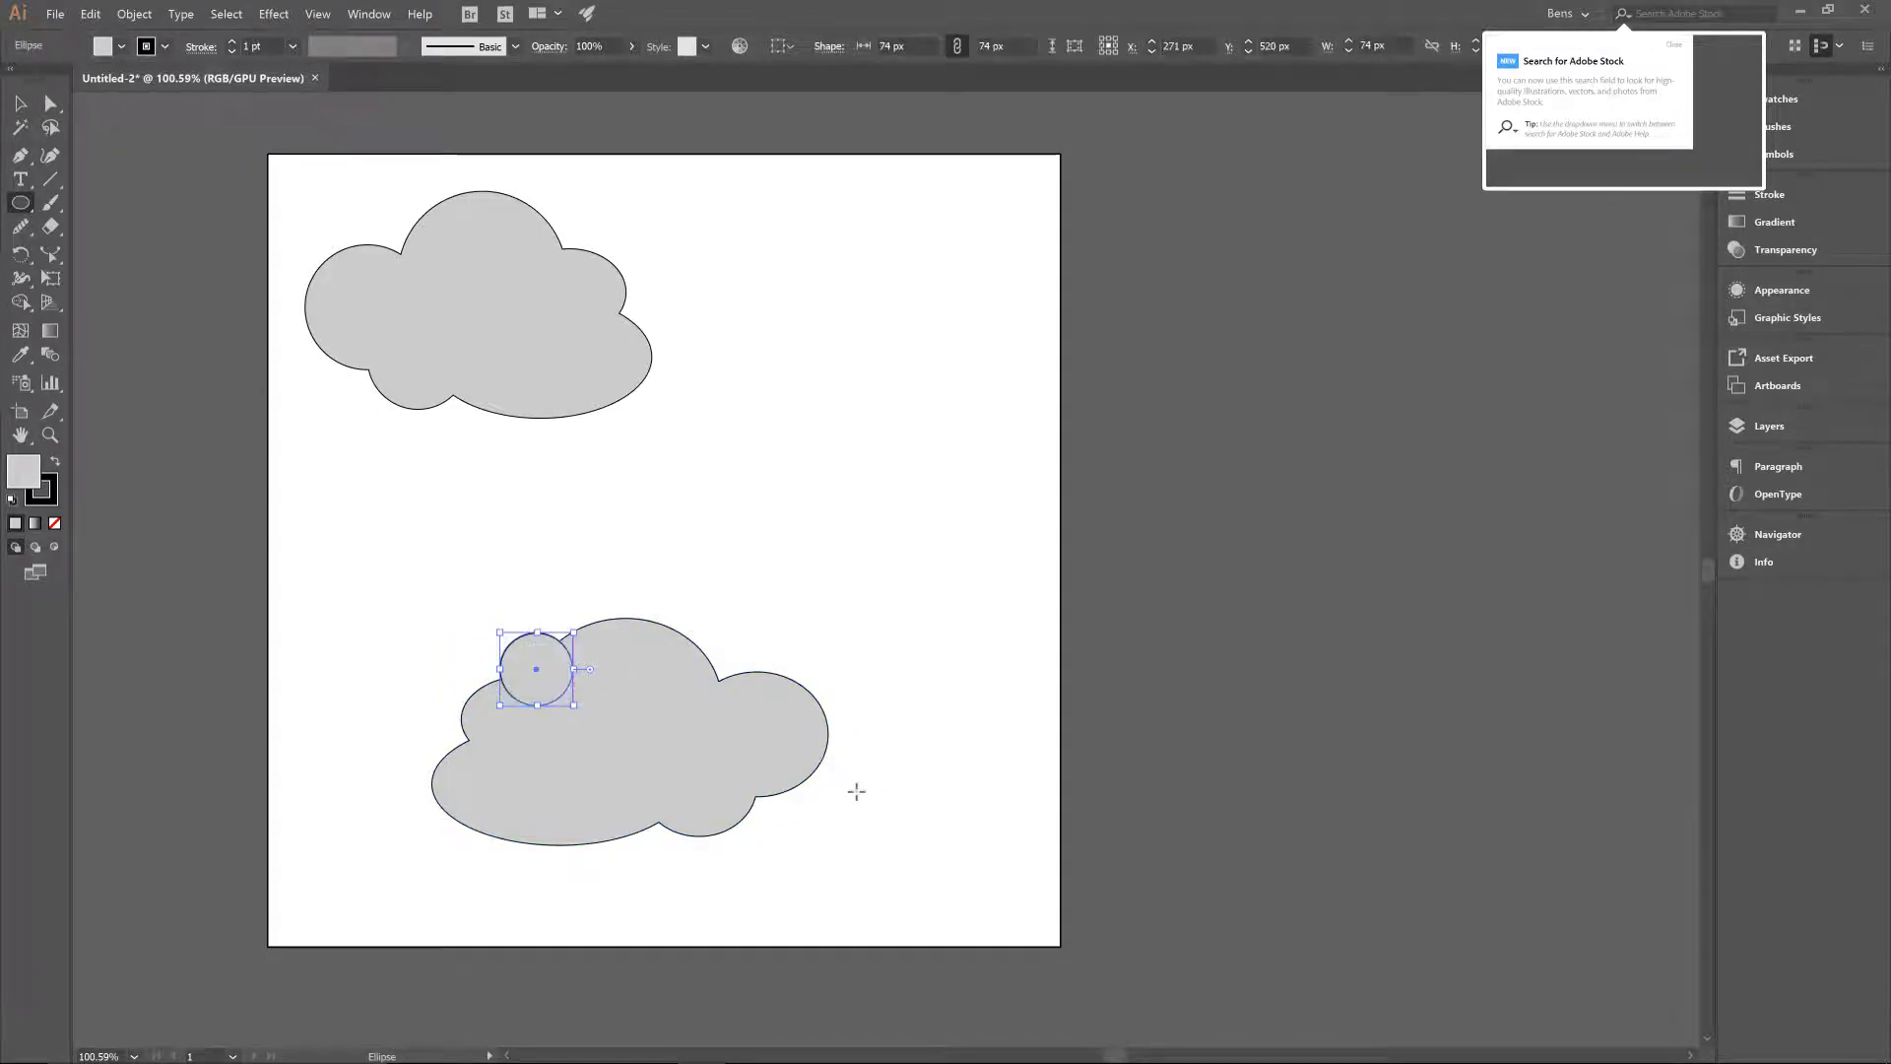
{"action": "left_click_drag", "start_coordinate": [851, 793], "coordinate": [806, 727]}
{"action": "left_click_drag", "start_coordinate": [670, 616], "coordinate": [746, 689]}
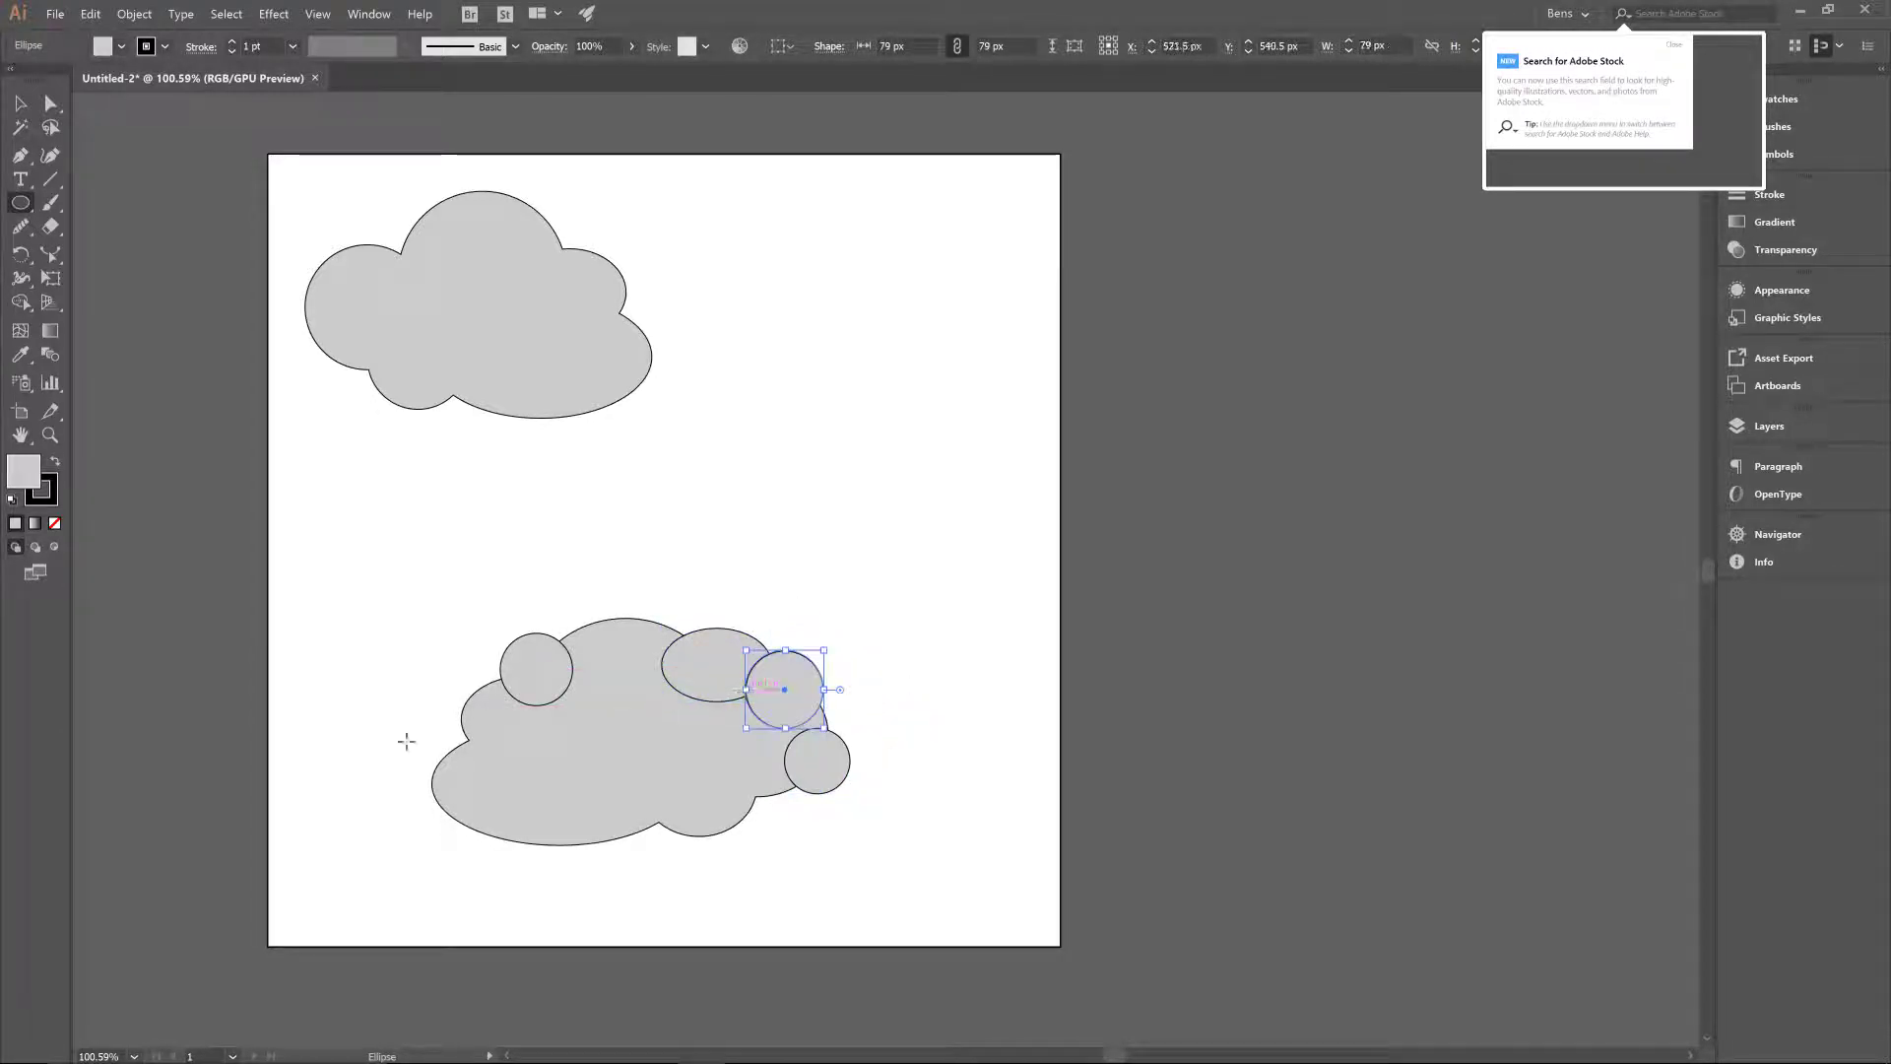
{"action": "mouse_move", "coordinate": [452, 740]}
{"action": "left_mouse_down"}
{"action": "mouse_move", "coordinate": [455, 724]}
{"action": "mouse_move", "coordinate": [486, 752]}
{"action": "left_mouse_up"}
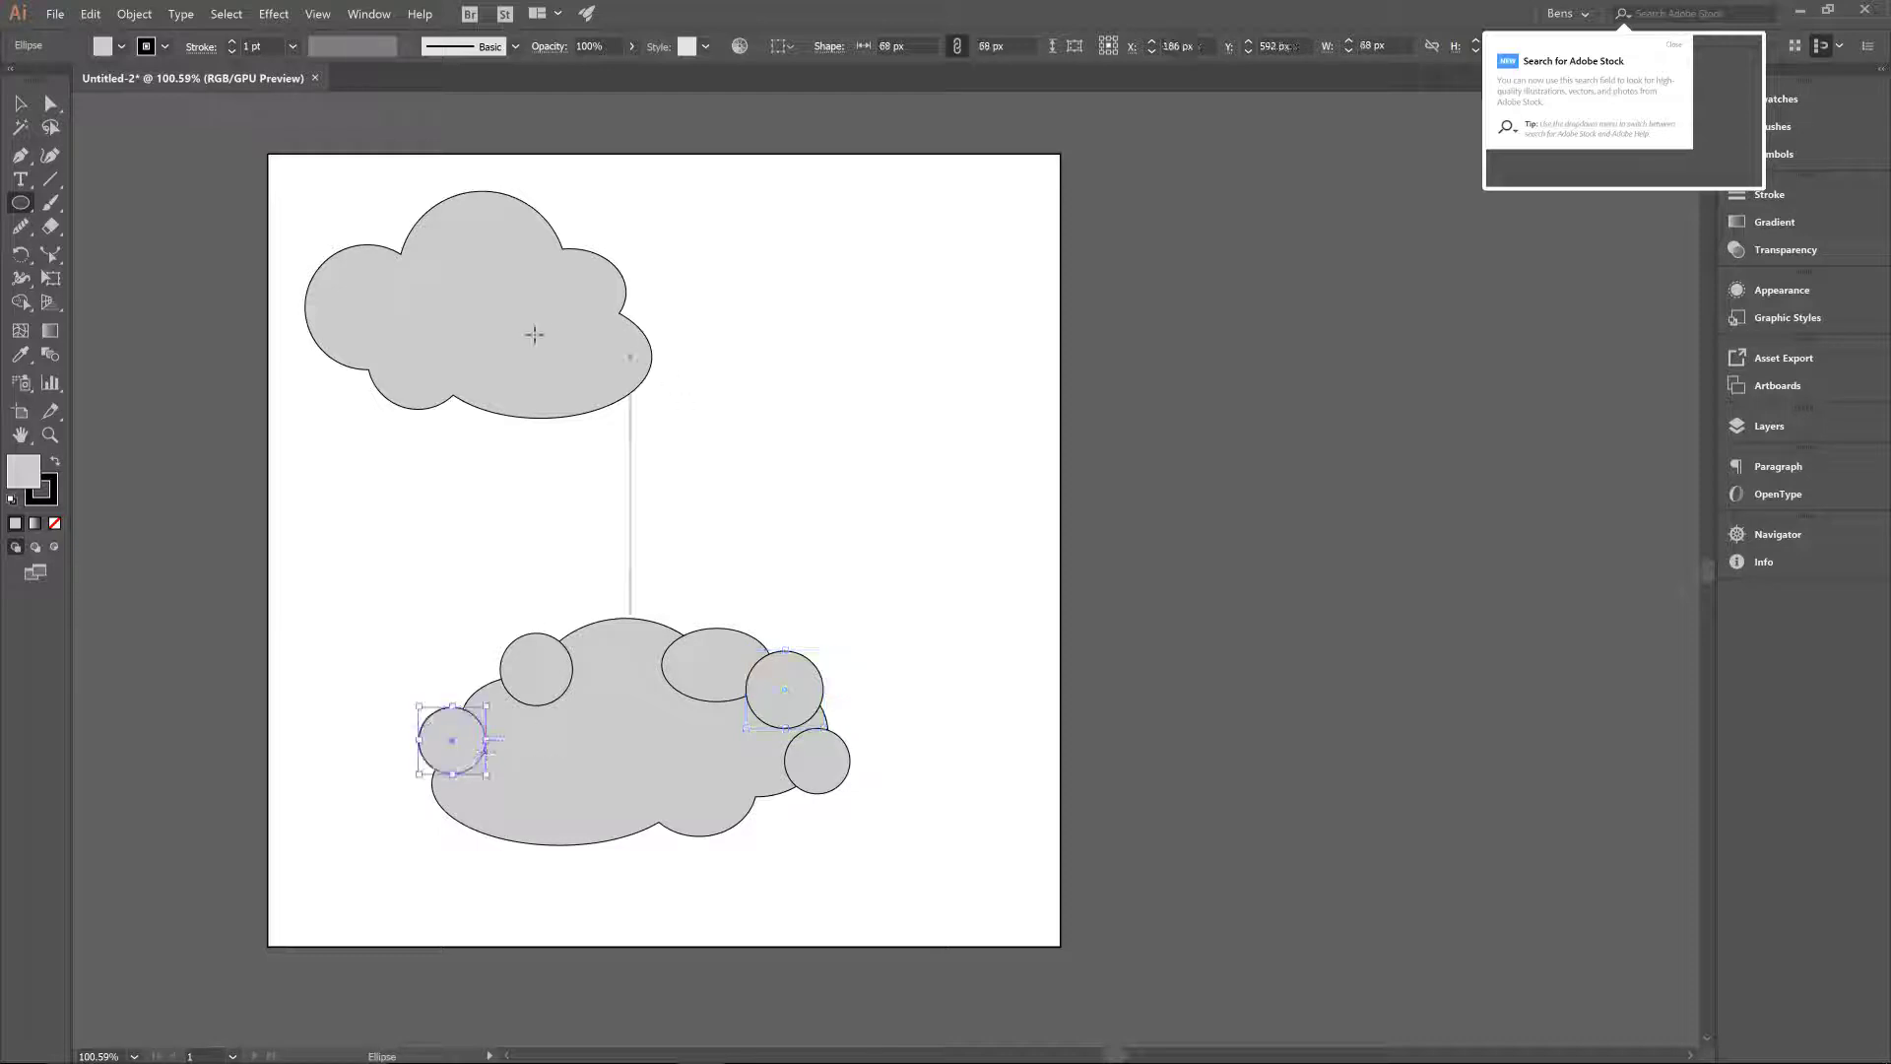
- Select the lower cloud with its five added ellipses and merge them into one outline with the Shape Builder tool
{"action": "key", "text": "v"}
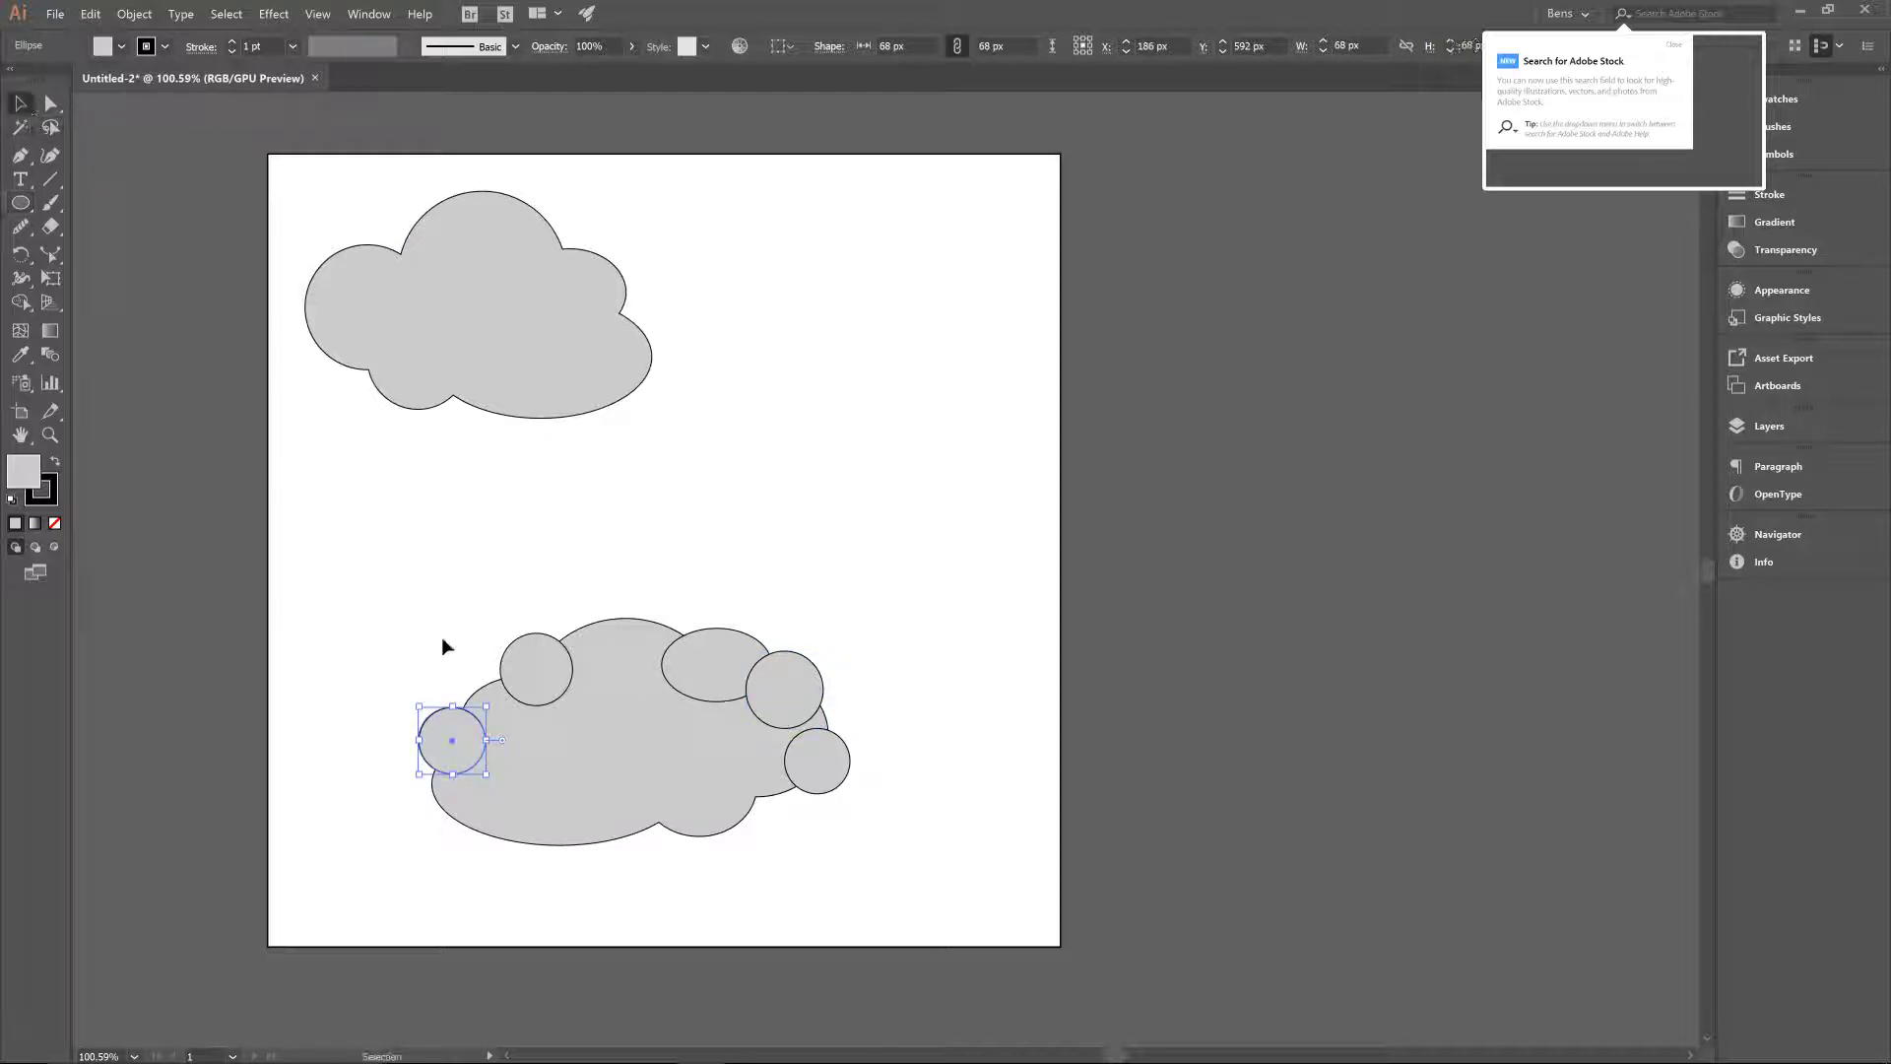
{"action": "left_click_drag", "start_coordinate": [380, 596], "coordinate": [936, 898]}
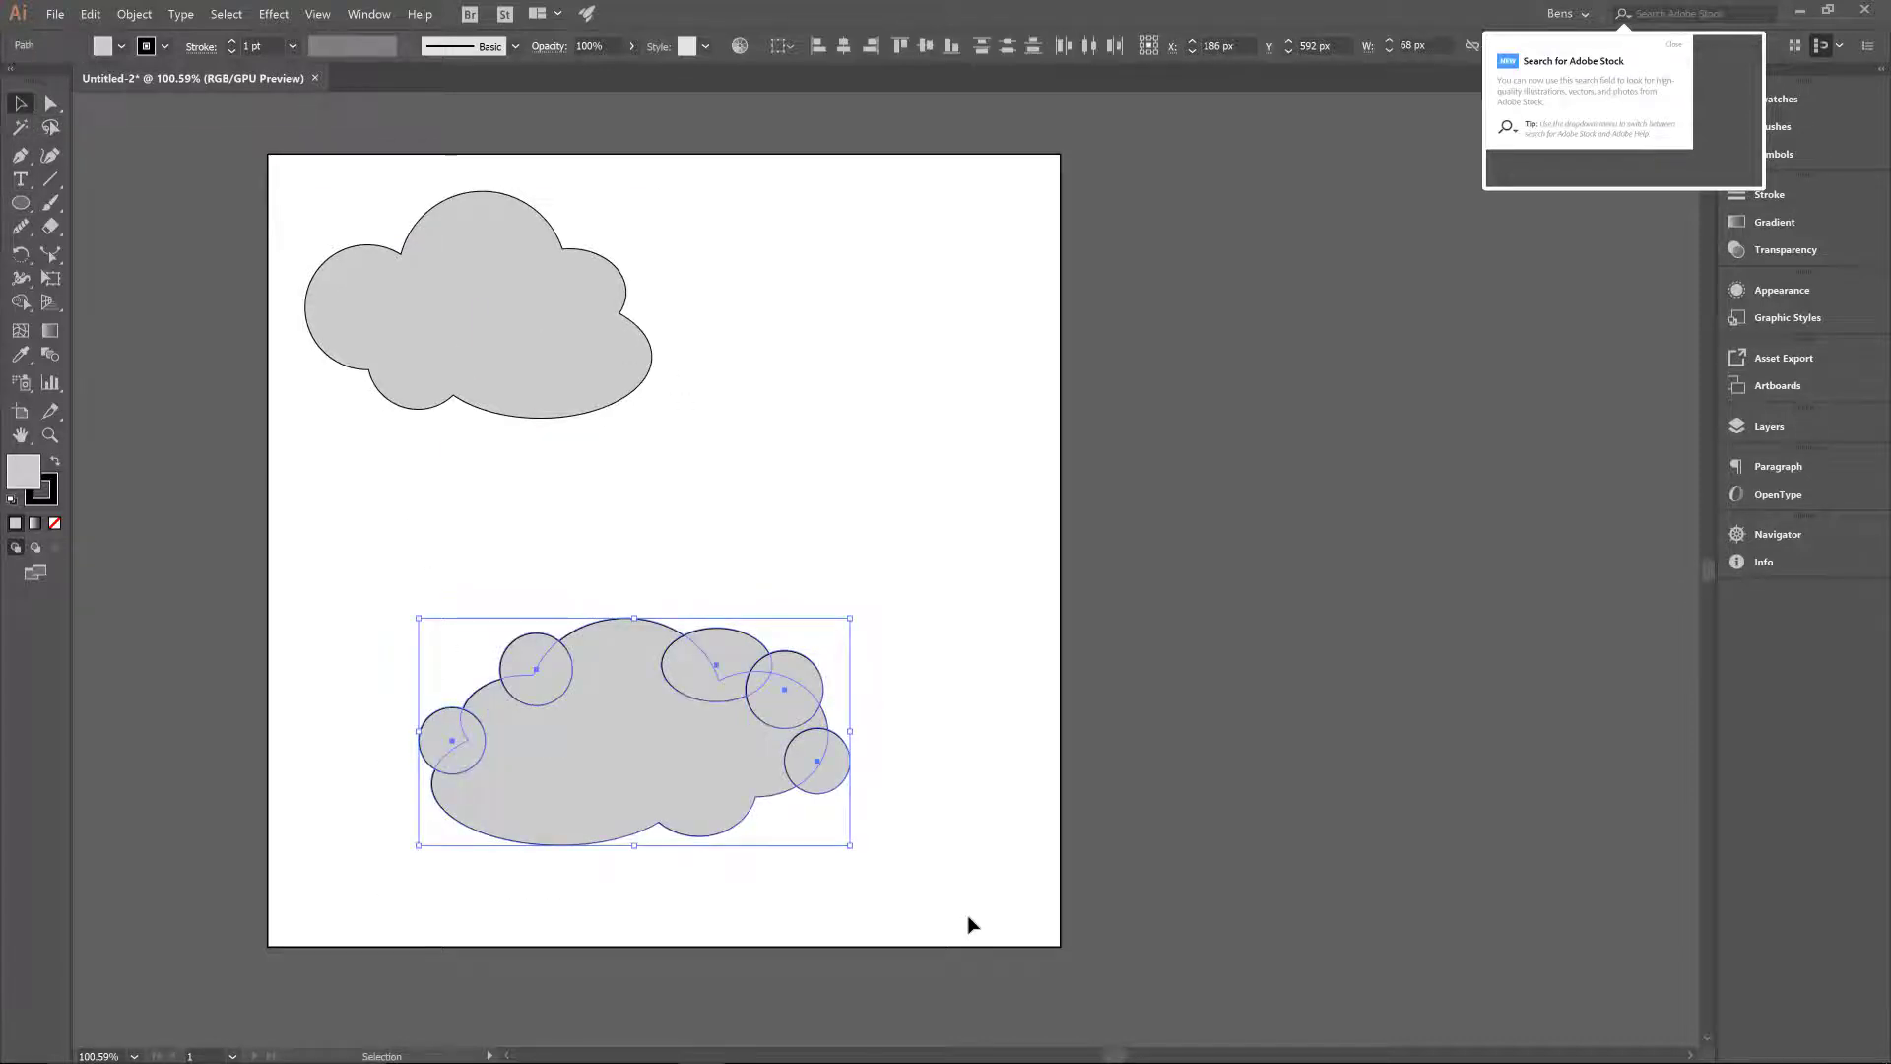
{"action": "left_click", "coordinate": [20, 303]}
{"action": "left_click_drag", "start_coordinate": [458, 734], "coordinate": [443, 751]}
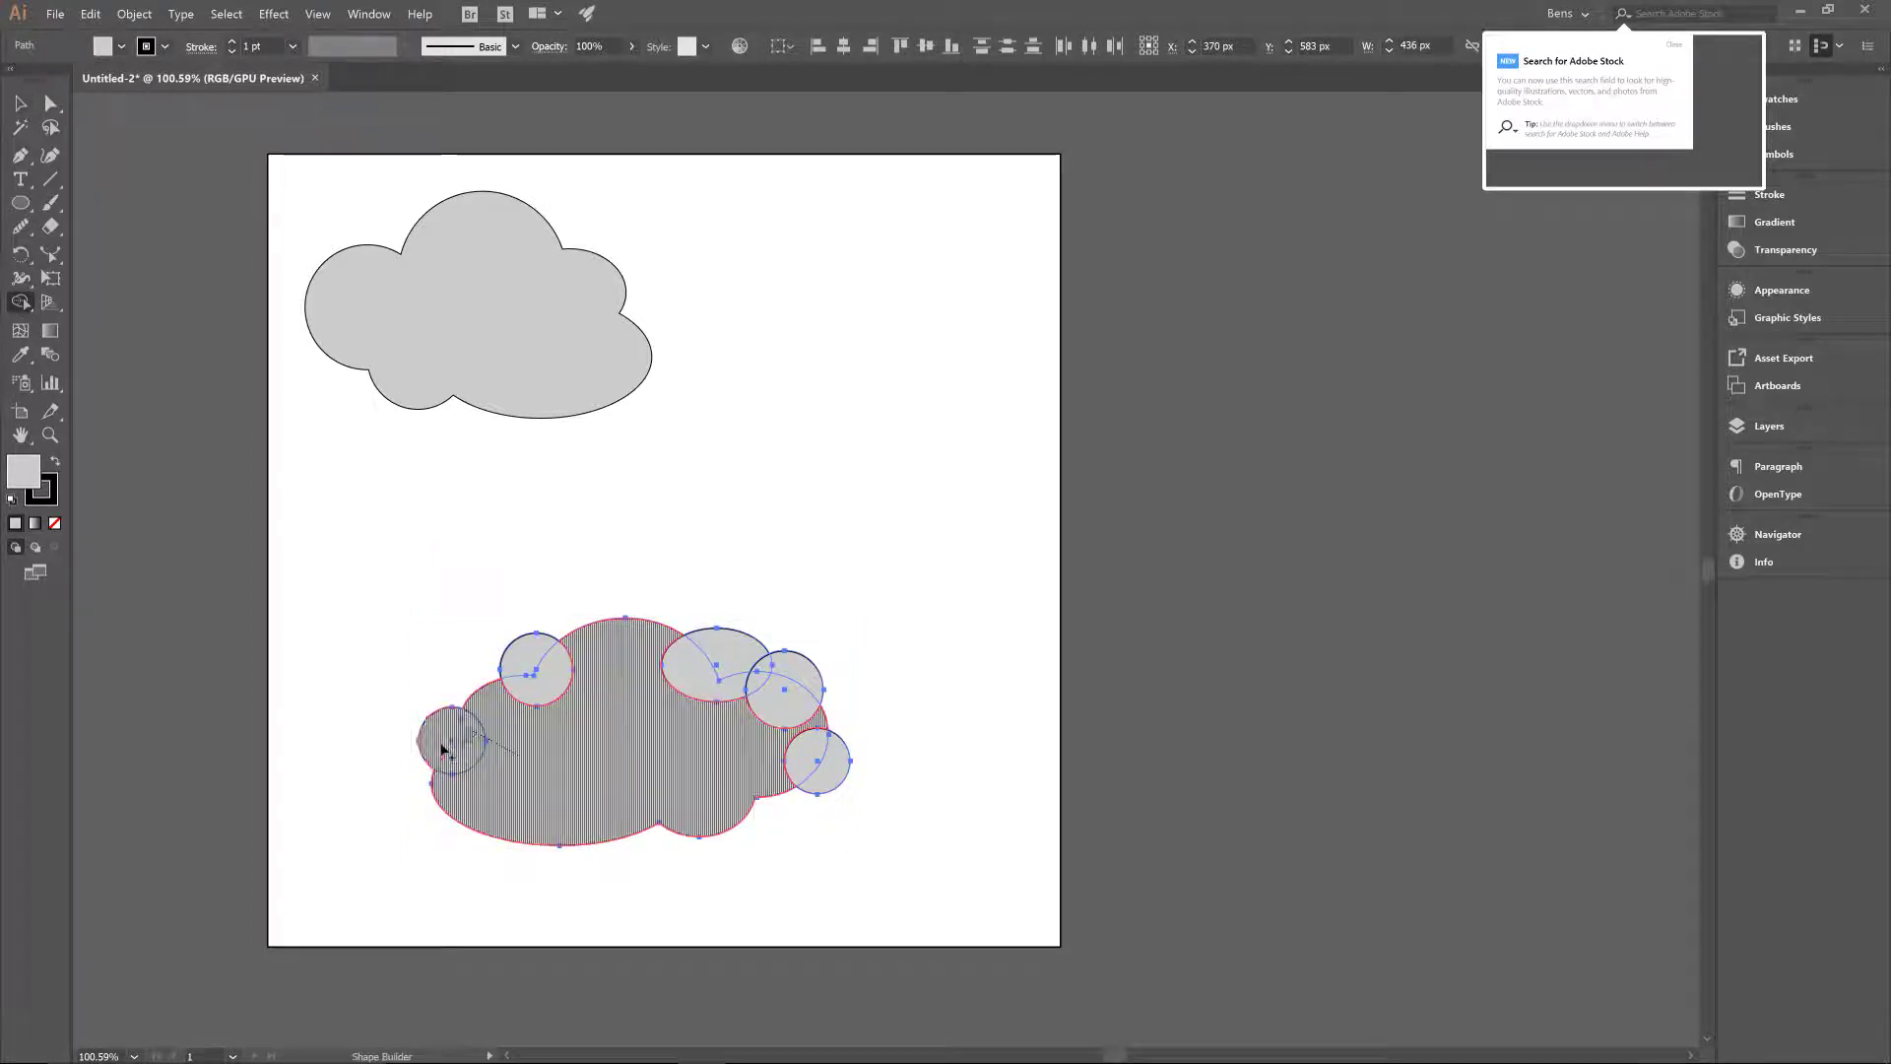
{"action": "mouse_move", "coordinate": [512, 699]}
{"action": "left_mouse_down"}
{"action": "mouse_move", "coordinate": [561, 714]}
{"action": "mouse_move", "coordinate": [552, 677]}
{"action": "mouse_move", "coordinate": [641, 696]}
{"action": "mouse_move", "coordinate": [722, 645]}
{"action": "mouse_move", "coordinate": [756, 697]}
{"action": "left_mouse_up"}
{"action": "mouse_move", "coordinate": [783, 680]}
{"action": "left_mouse_down"}
{"action": "mouse_move", "coordinate": [798, 741]}
{"action": "mouse_move", "coordinate": [829, 766]}
{"action": "mouse_move", "coordinate": [700, 759]}
{"action": "left_mouse_up"}
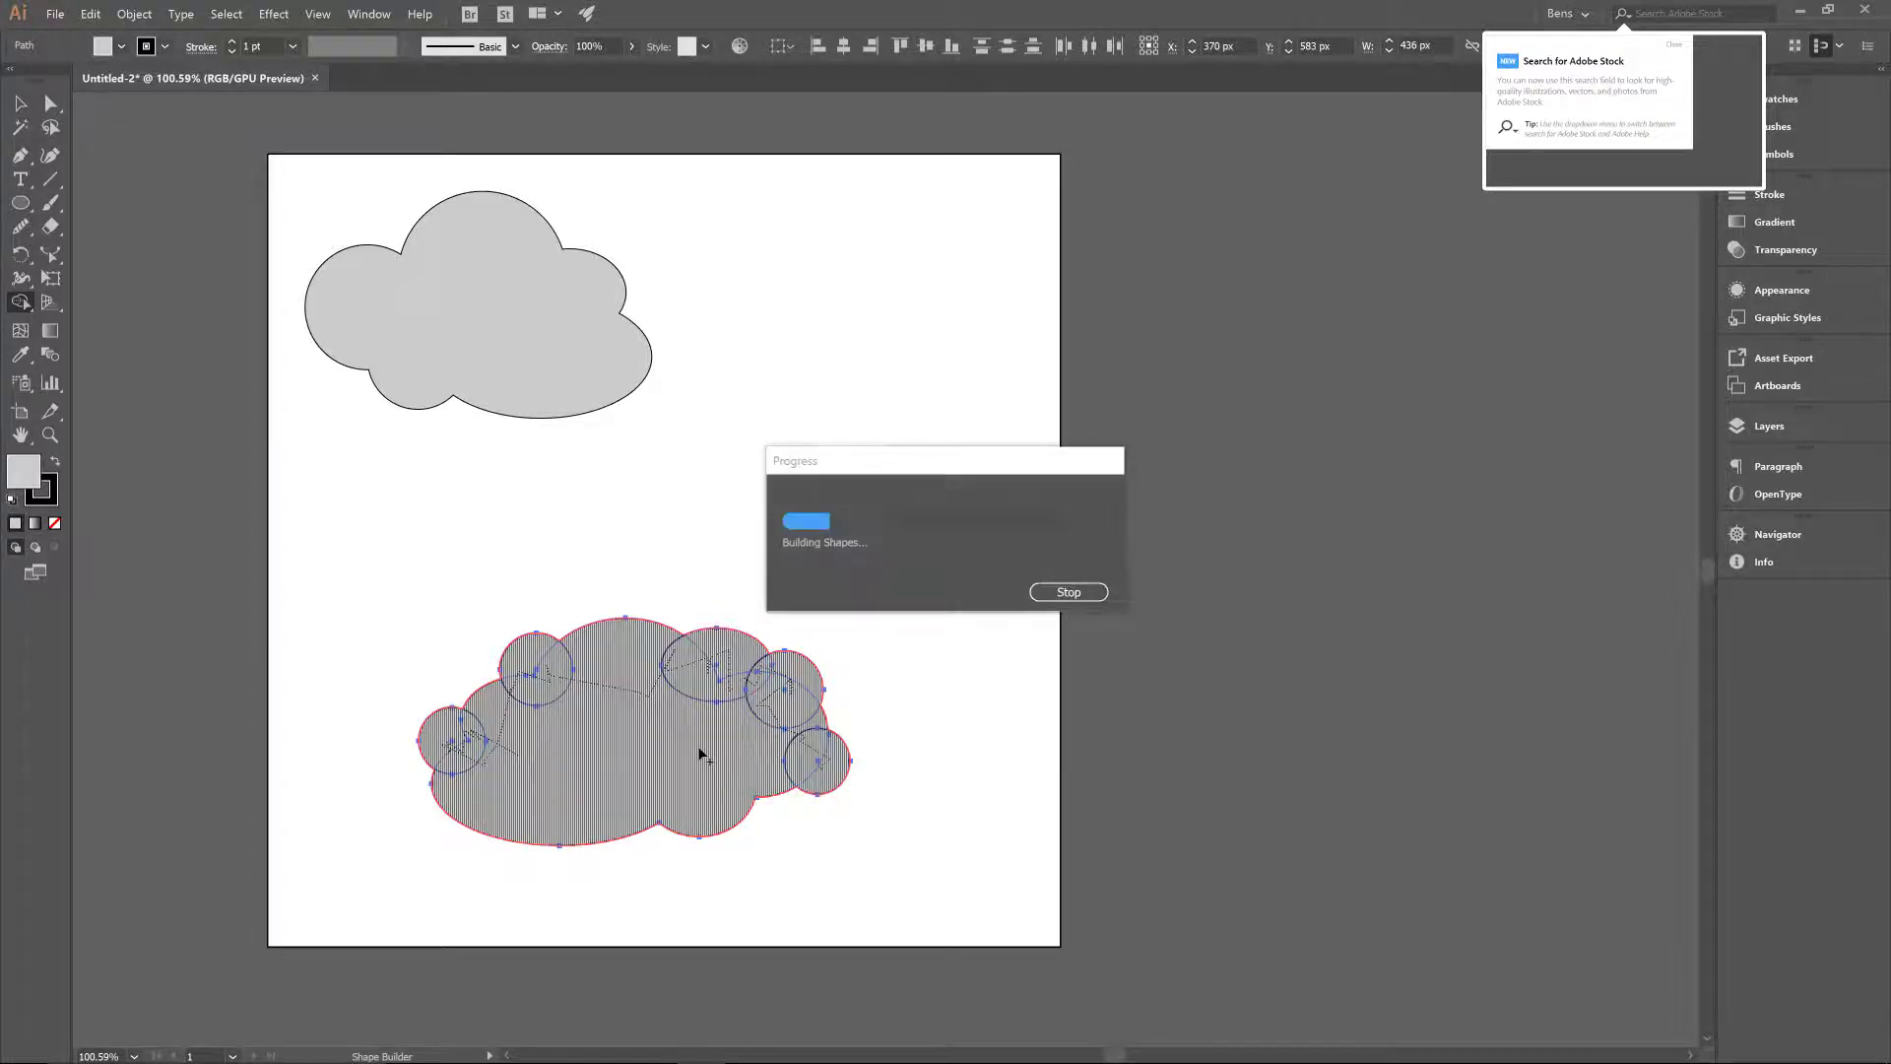
- Move the second cloud up to just below the first one, and nudge the first cloud slightly up and right
{"action": "left_click", "coordinate": [16, 99]}
{"action": "left_click_drag", "start_coordinate": [617, 738], "coordinate": [646, 594]}
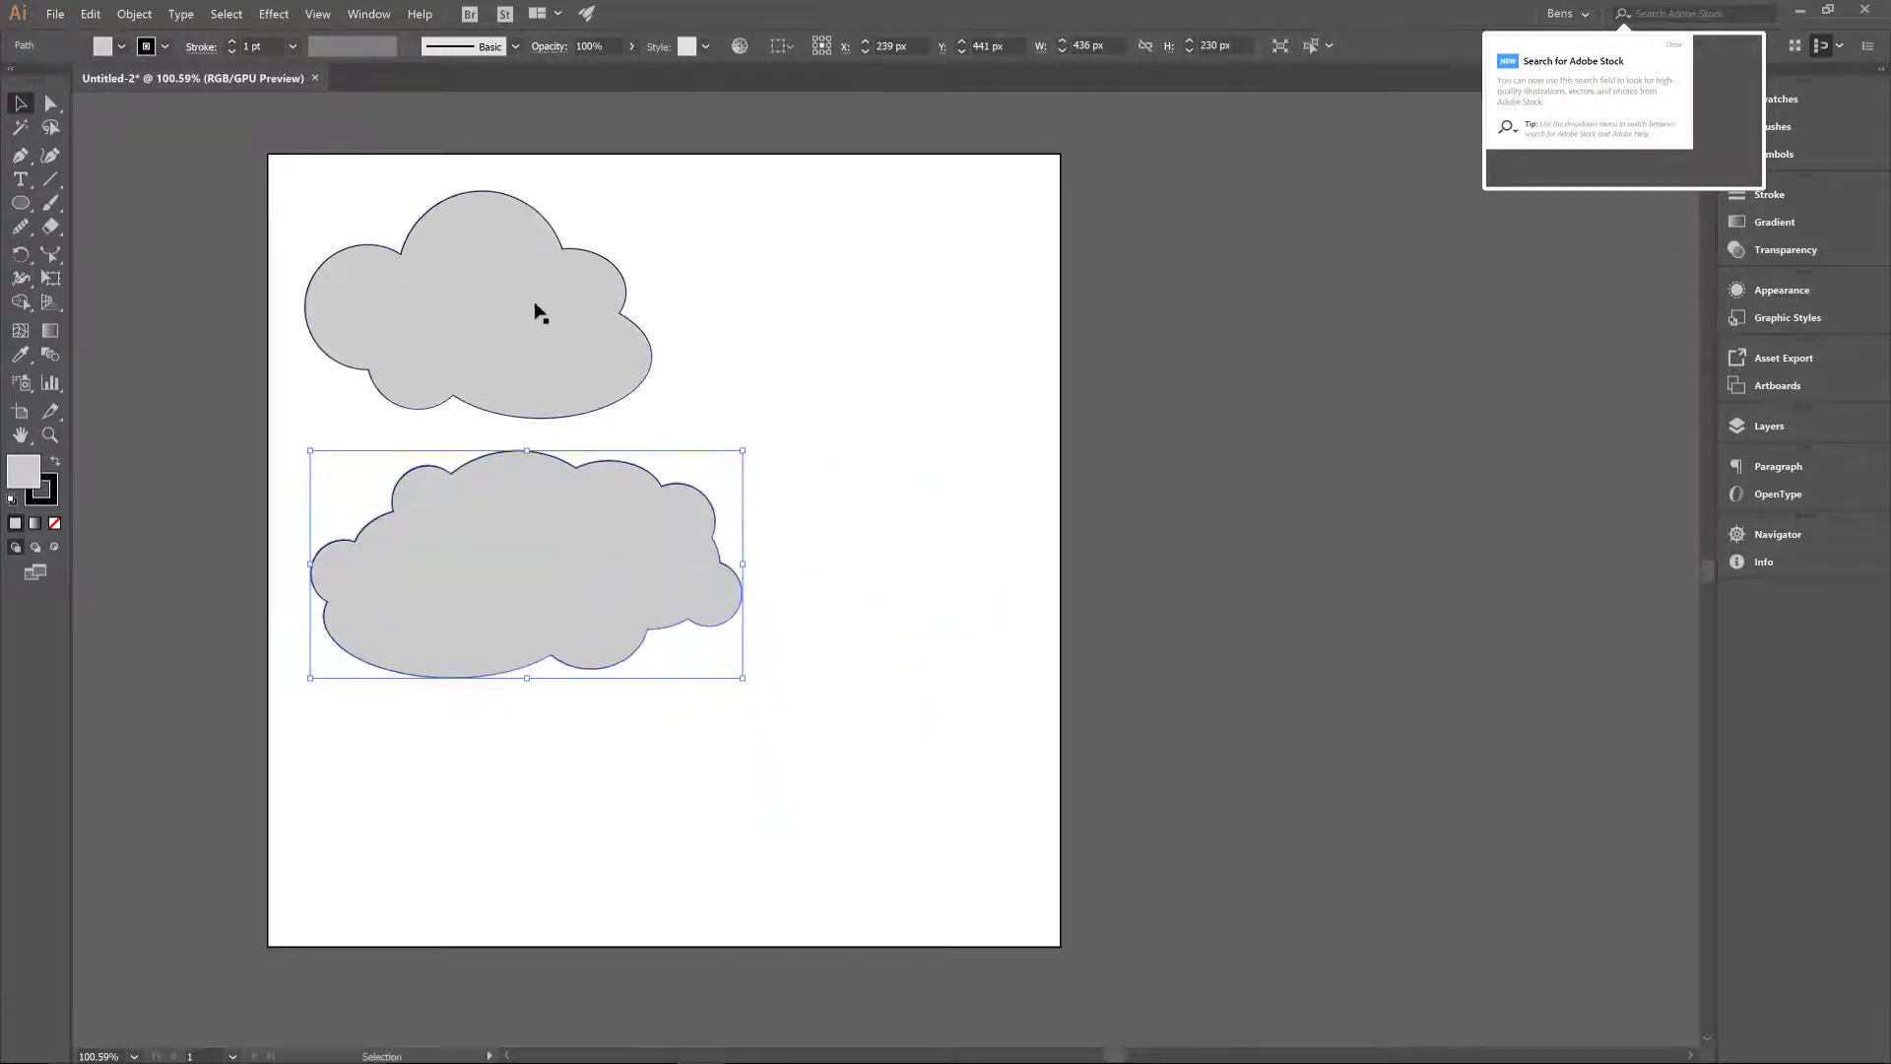
{"action": "left_click_drag", "start_coordinate": [538, 308], "coordinate": [550, 295]}
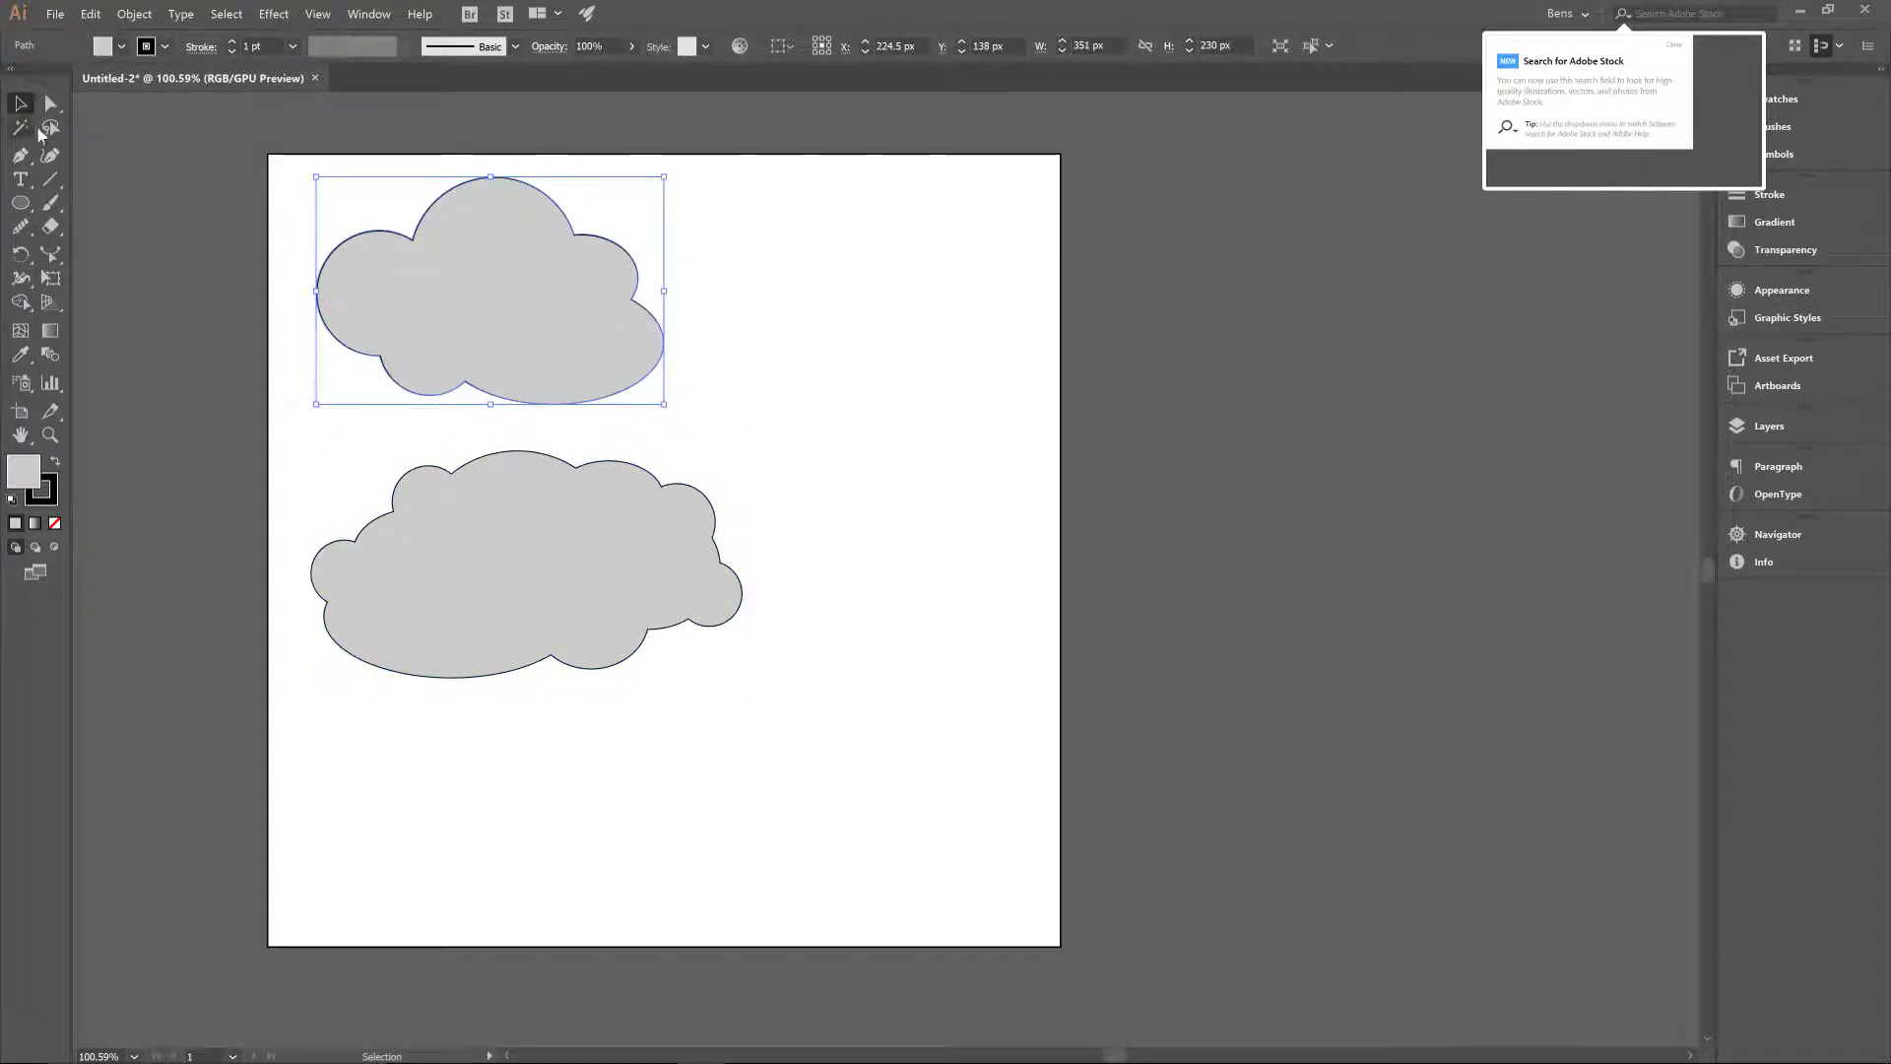
- Draw seven overlapping ellipses in the artboard's lower-right corner as the base of a third cloud
{"action": "left_click", "coordinate": [24, 205]}
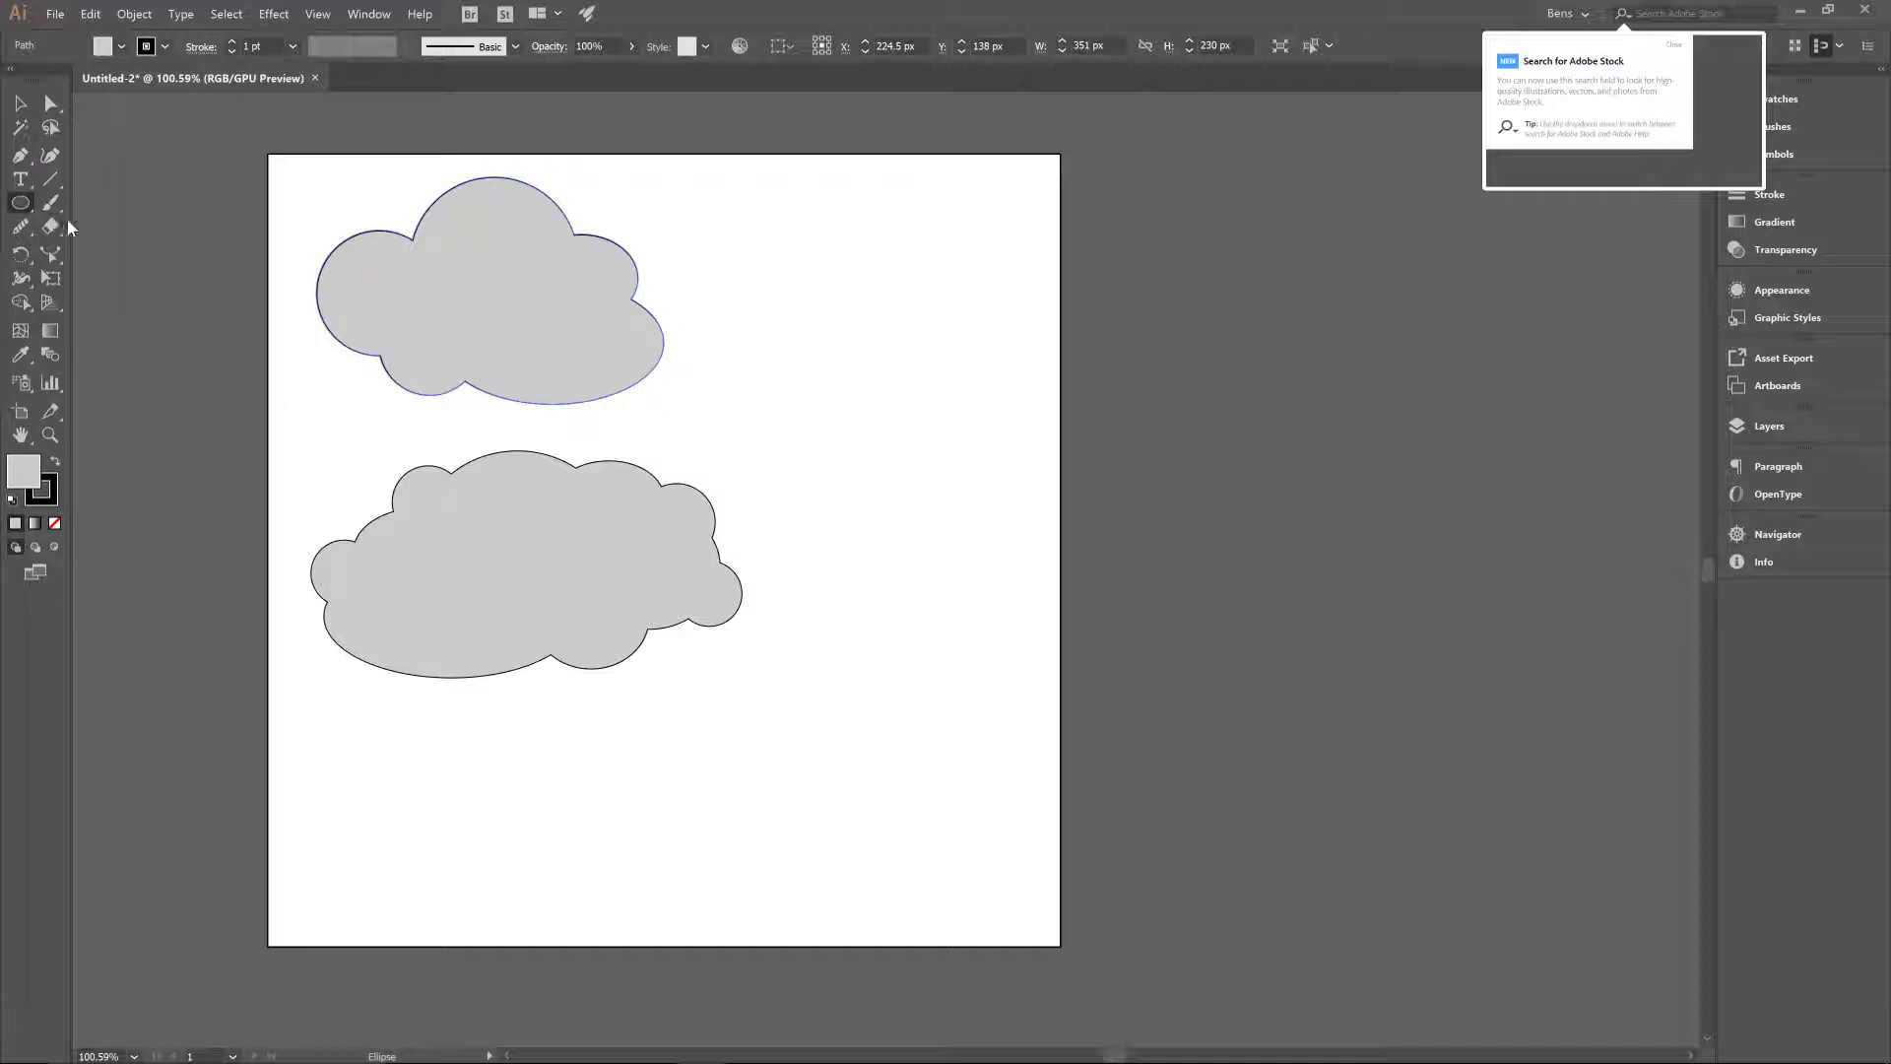
{"action": "left_click_drag", "start_coordinate": [822, 767], "coordinate": [971, 893]}
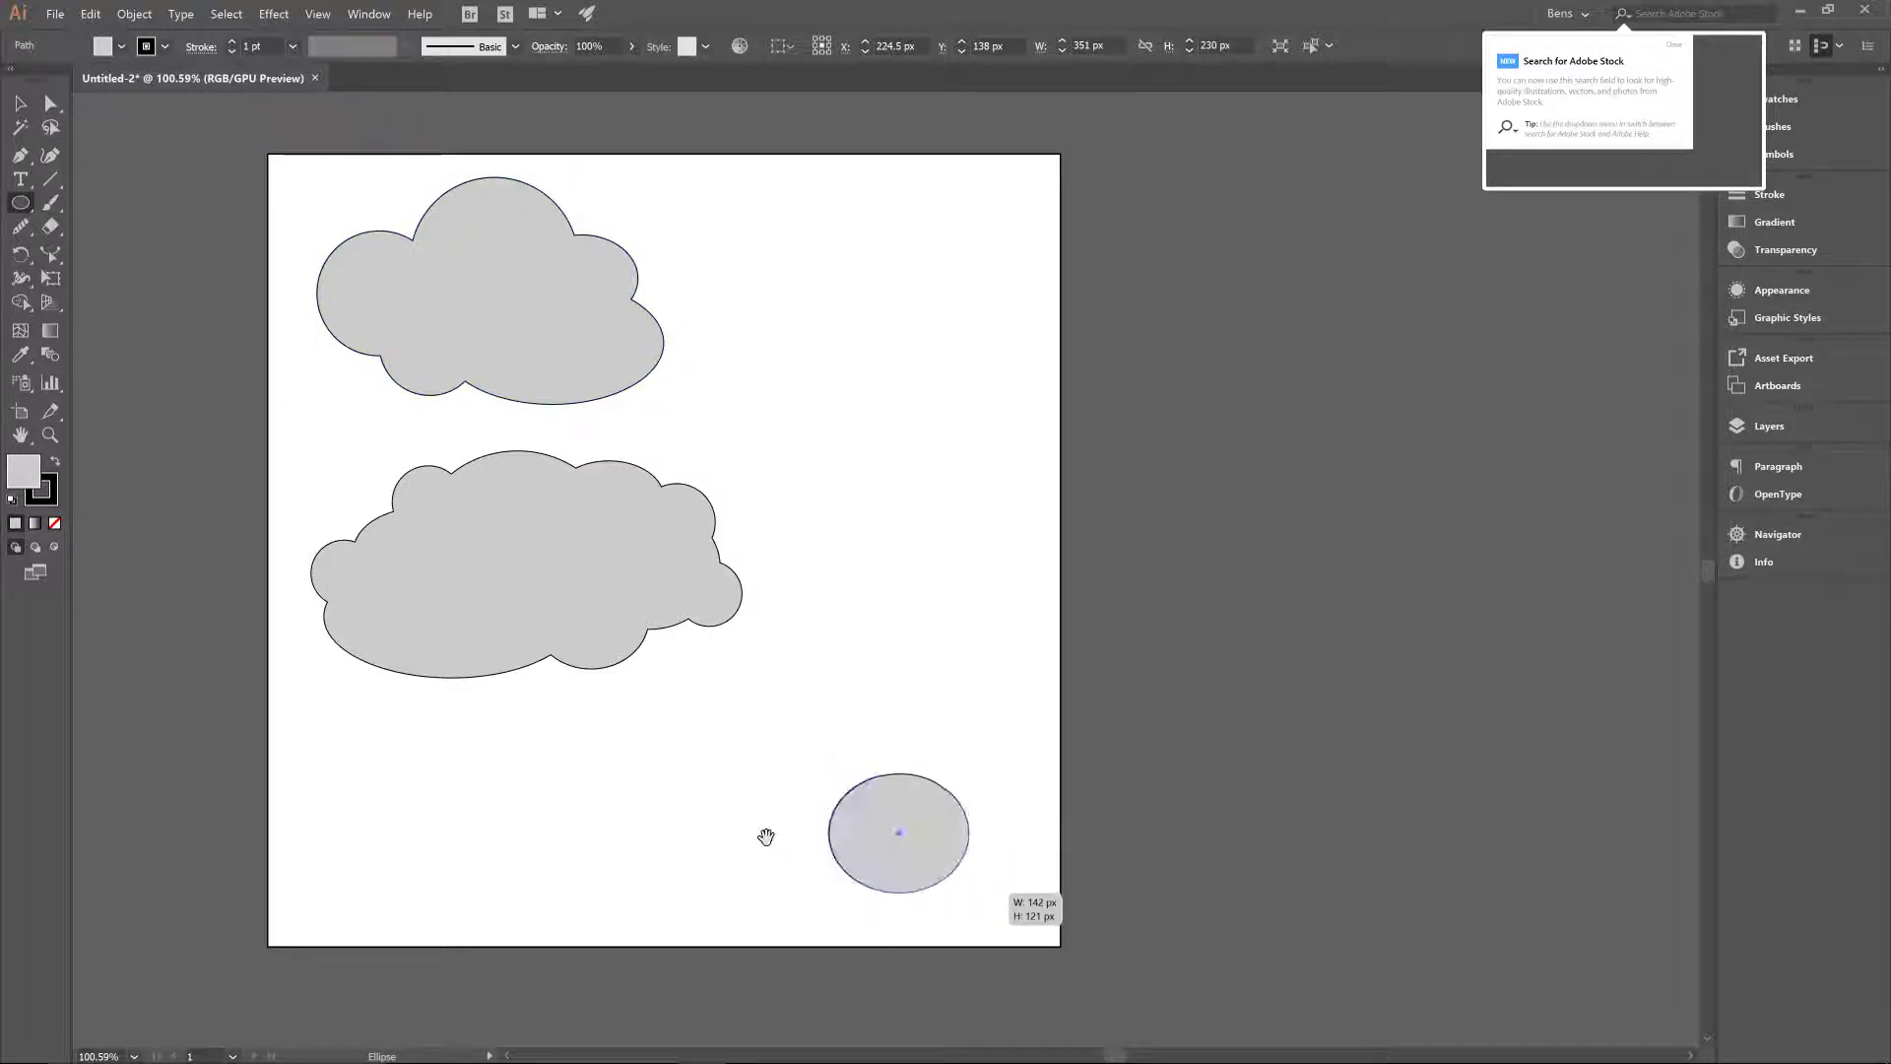
{"action": "left_click_drag", "start_coordinate": [686, 783], "coordinate": [795, 861]}
{"action": "mouse_move", "coordinate": [724, 919]}
{"action": "left_mouse_down"}
{"action": "mouse_move", "coordinate": [857, 819]}
{"action": "mouse_move", "coordinate": [887, 828]}
{"action": "left_mouse_up"}
{"action": "left_click_drag", "start_coordinate": [741, 702], "coordinate": [869, 854]}
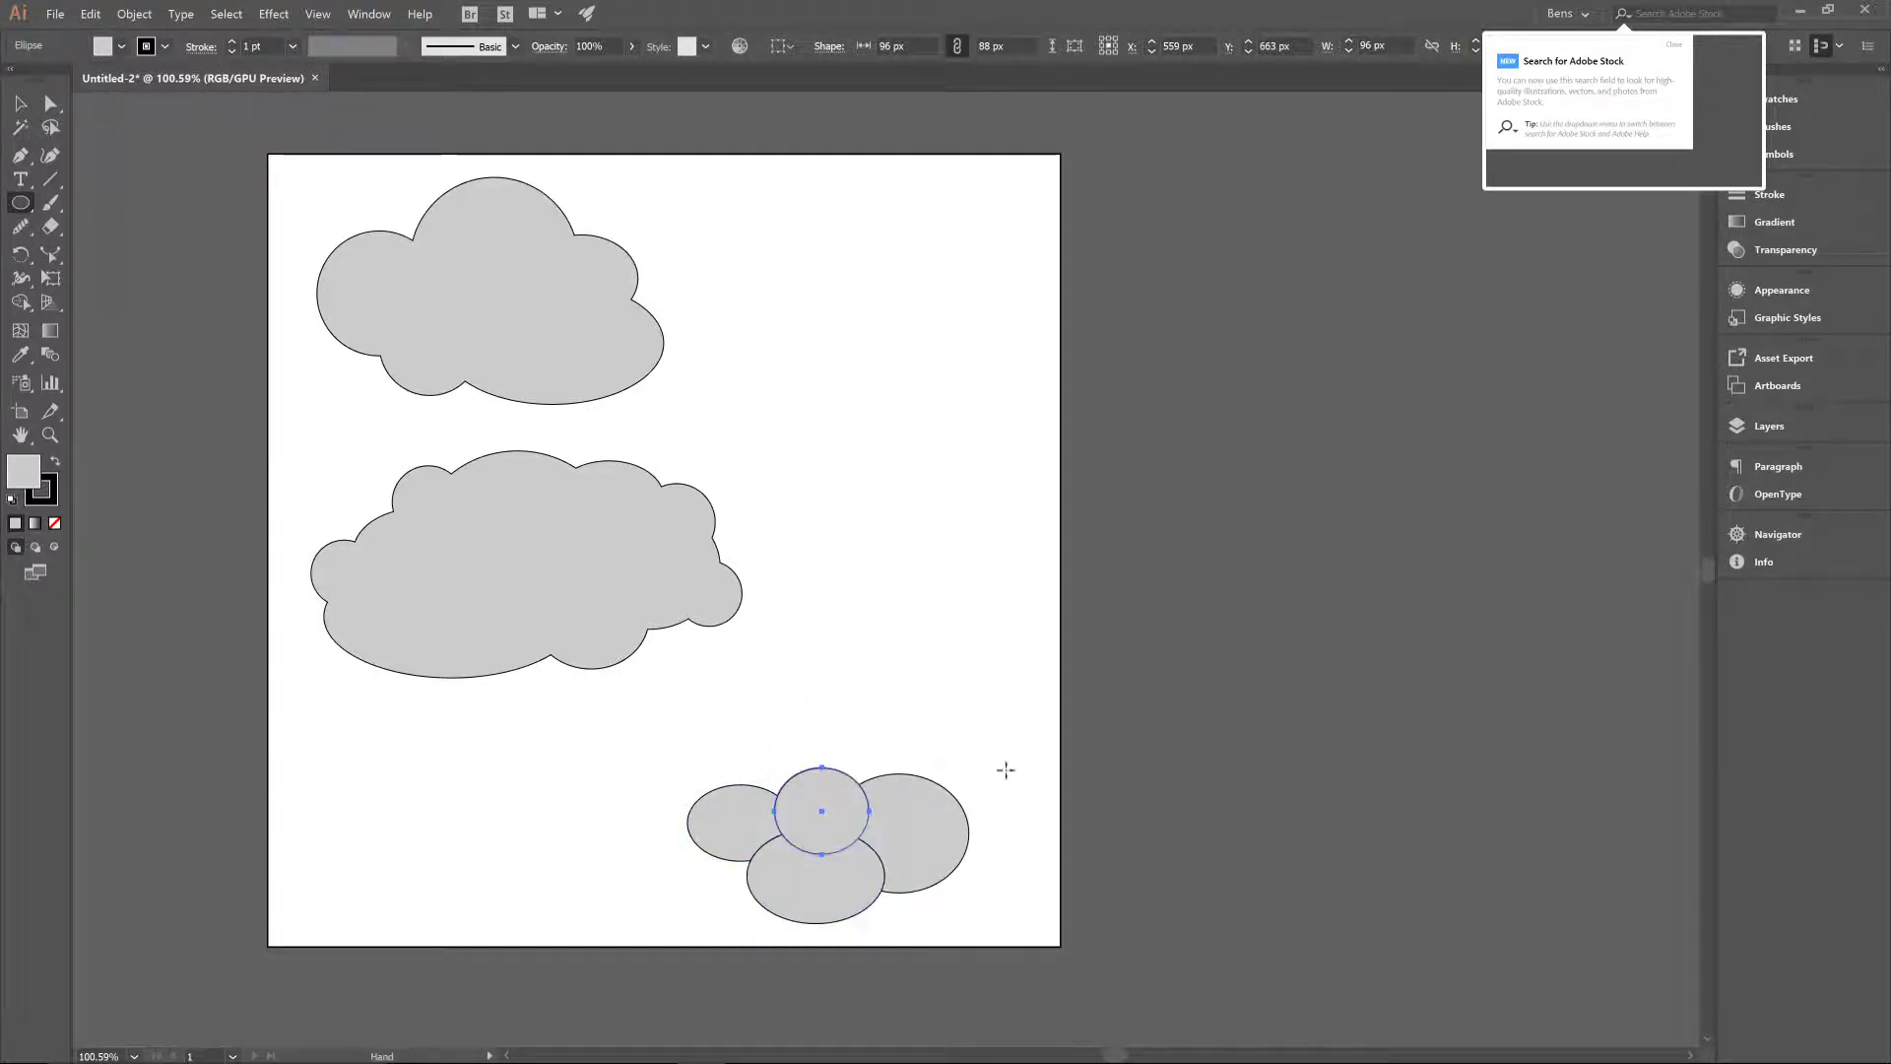
{"action": "left_click_drag", "start_coordinate": [997, 804], "coordinate": [915, 838]}
{"action": "left_click_drag", "start_coordinate": [979, 923], "coordinate": [872, 912]}
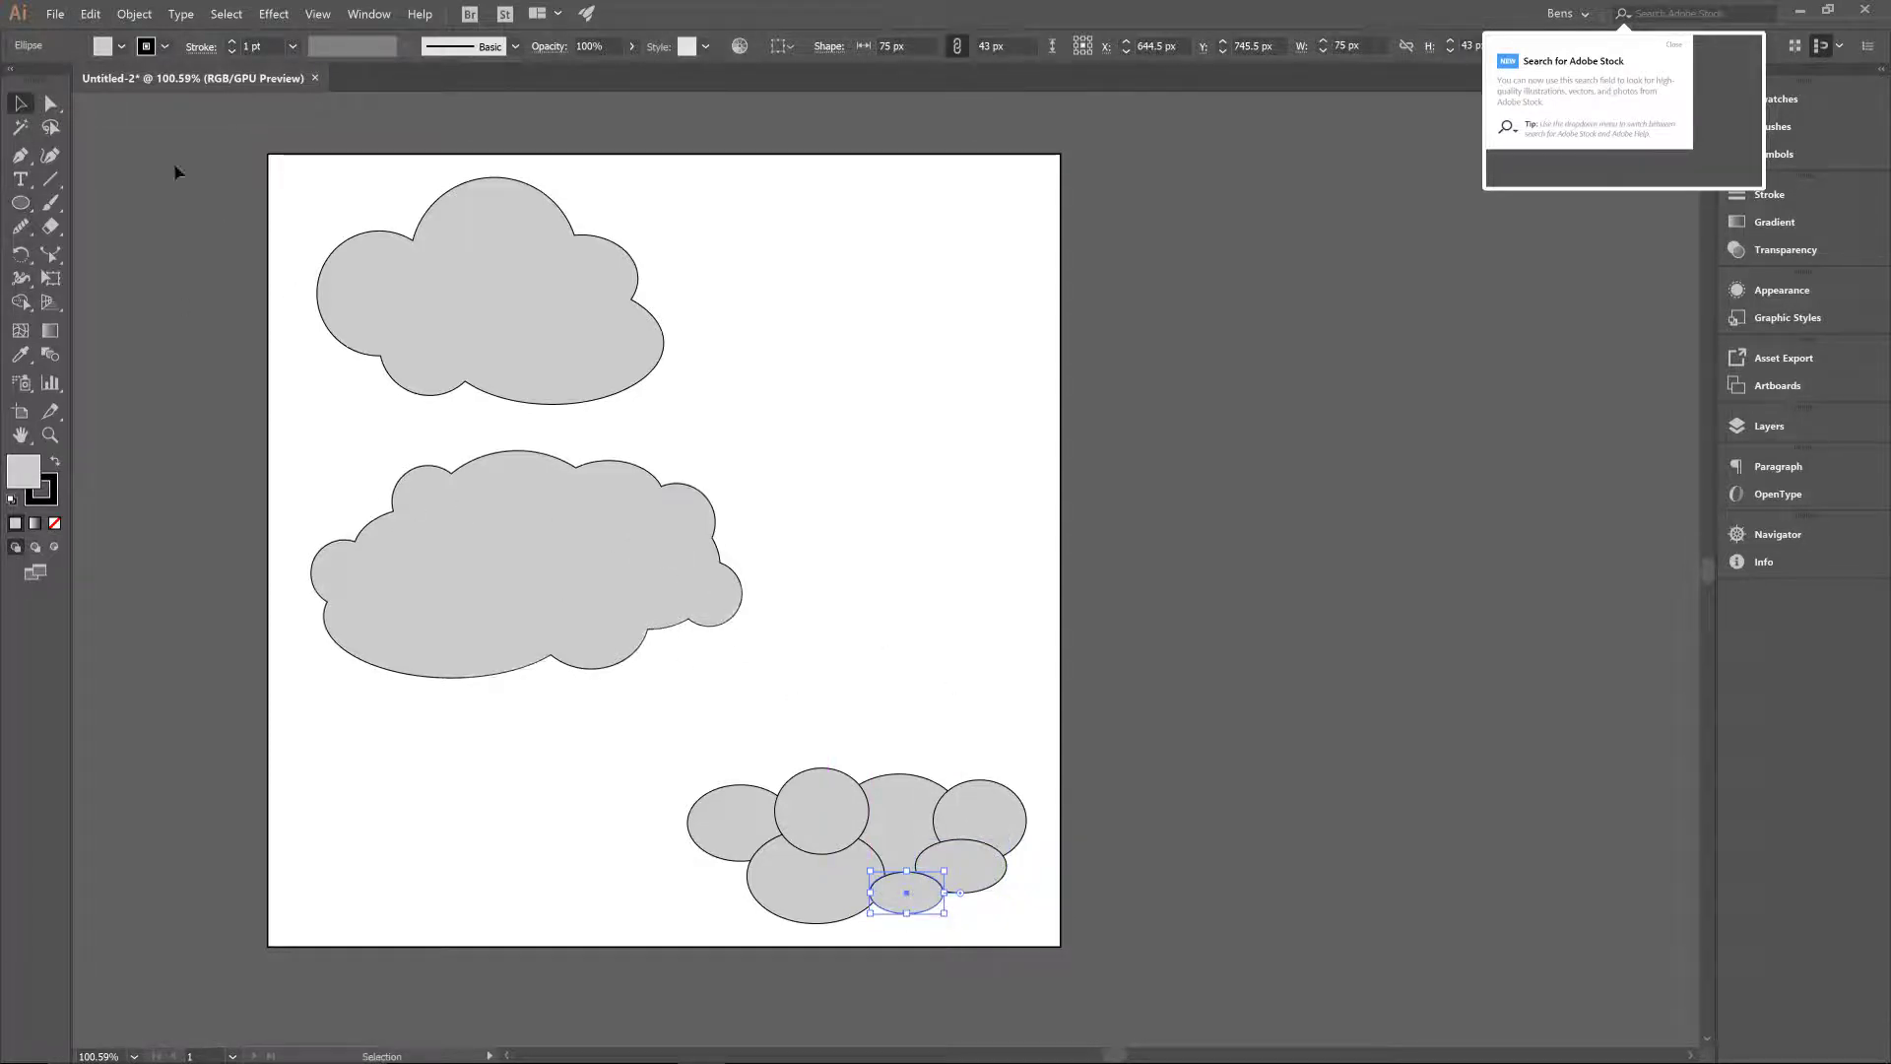
- Select the seven overlapping ellipses in the artboard's lower-right corner and merge them into one cloud outline with the Shape Builder tool
{"action": "left_click", "coordinate": [23, 103]}
{"action": "left_click_drag", "start_coordinate": [986, 935], "coordinate": [1044, 953]}
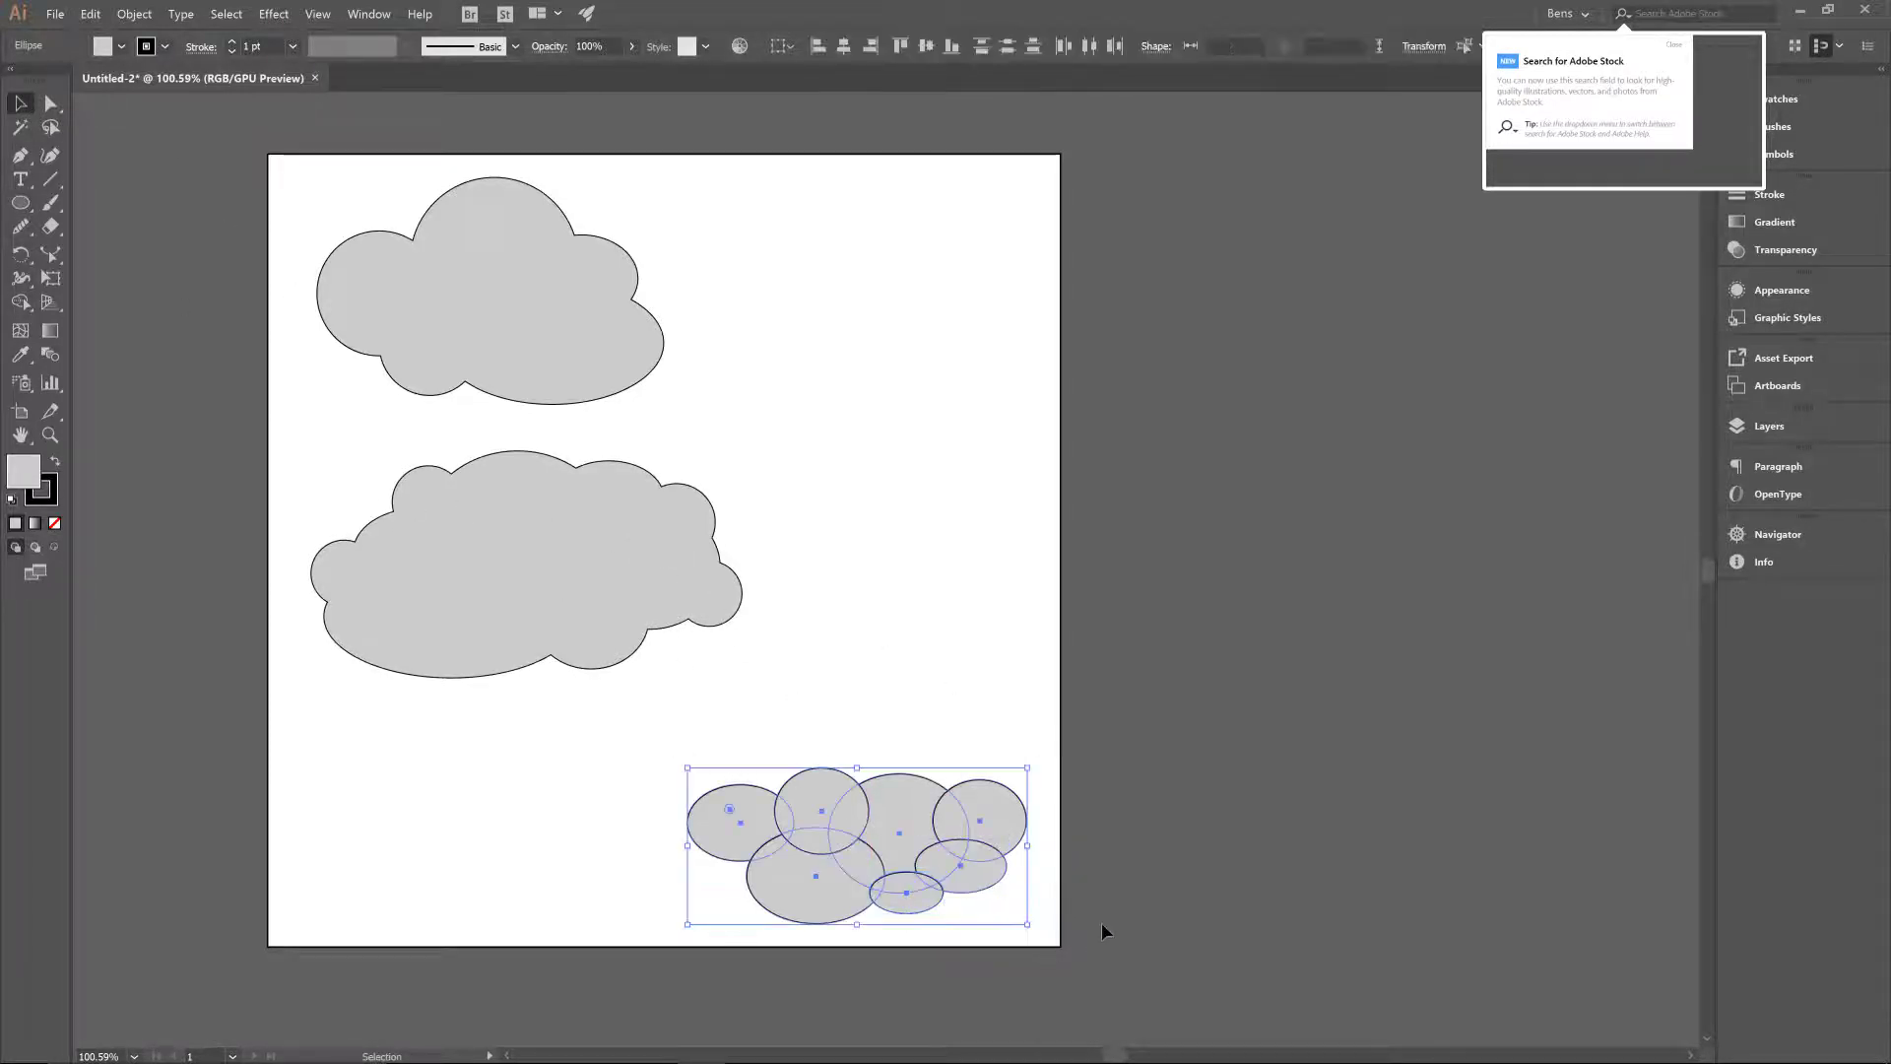
{"action": "left_click", "coordinate": [21, 303]}
{"action": "mouse_move", "coordinate": [993, 821]}
{"action": "left_mouse_down"}
{"action": "mouse_move", "coordinate": [939, 815]}
{"action": "mouse_move", "coordinate": [978, 855]}
{"action": "mouse_move", "coordinate": [911, 833]}
{"action": "mouse_move", "coordinate": [957, 875]}
{"action": "mouse_move", "coordinate": [905, 875]}
{"action": "mouse_move", "coordinate": [902, 900]}
{"action": "mouse_move", "coordinate": [748, 826]}
{"action": "mouse_move", "coordinate": [828, 795]}
{"action": "mouse_move", "coordinate": [967, 858]}
{"action": "mouse_move", "coordinate": [913, 889]}
{"action": "mouse_move", "coordinate": [847, 895]}
{"action": "left_mouse_up"}
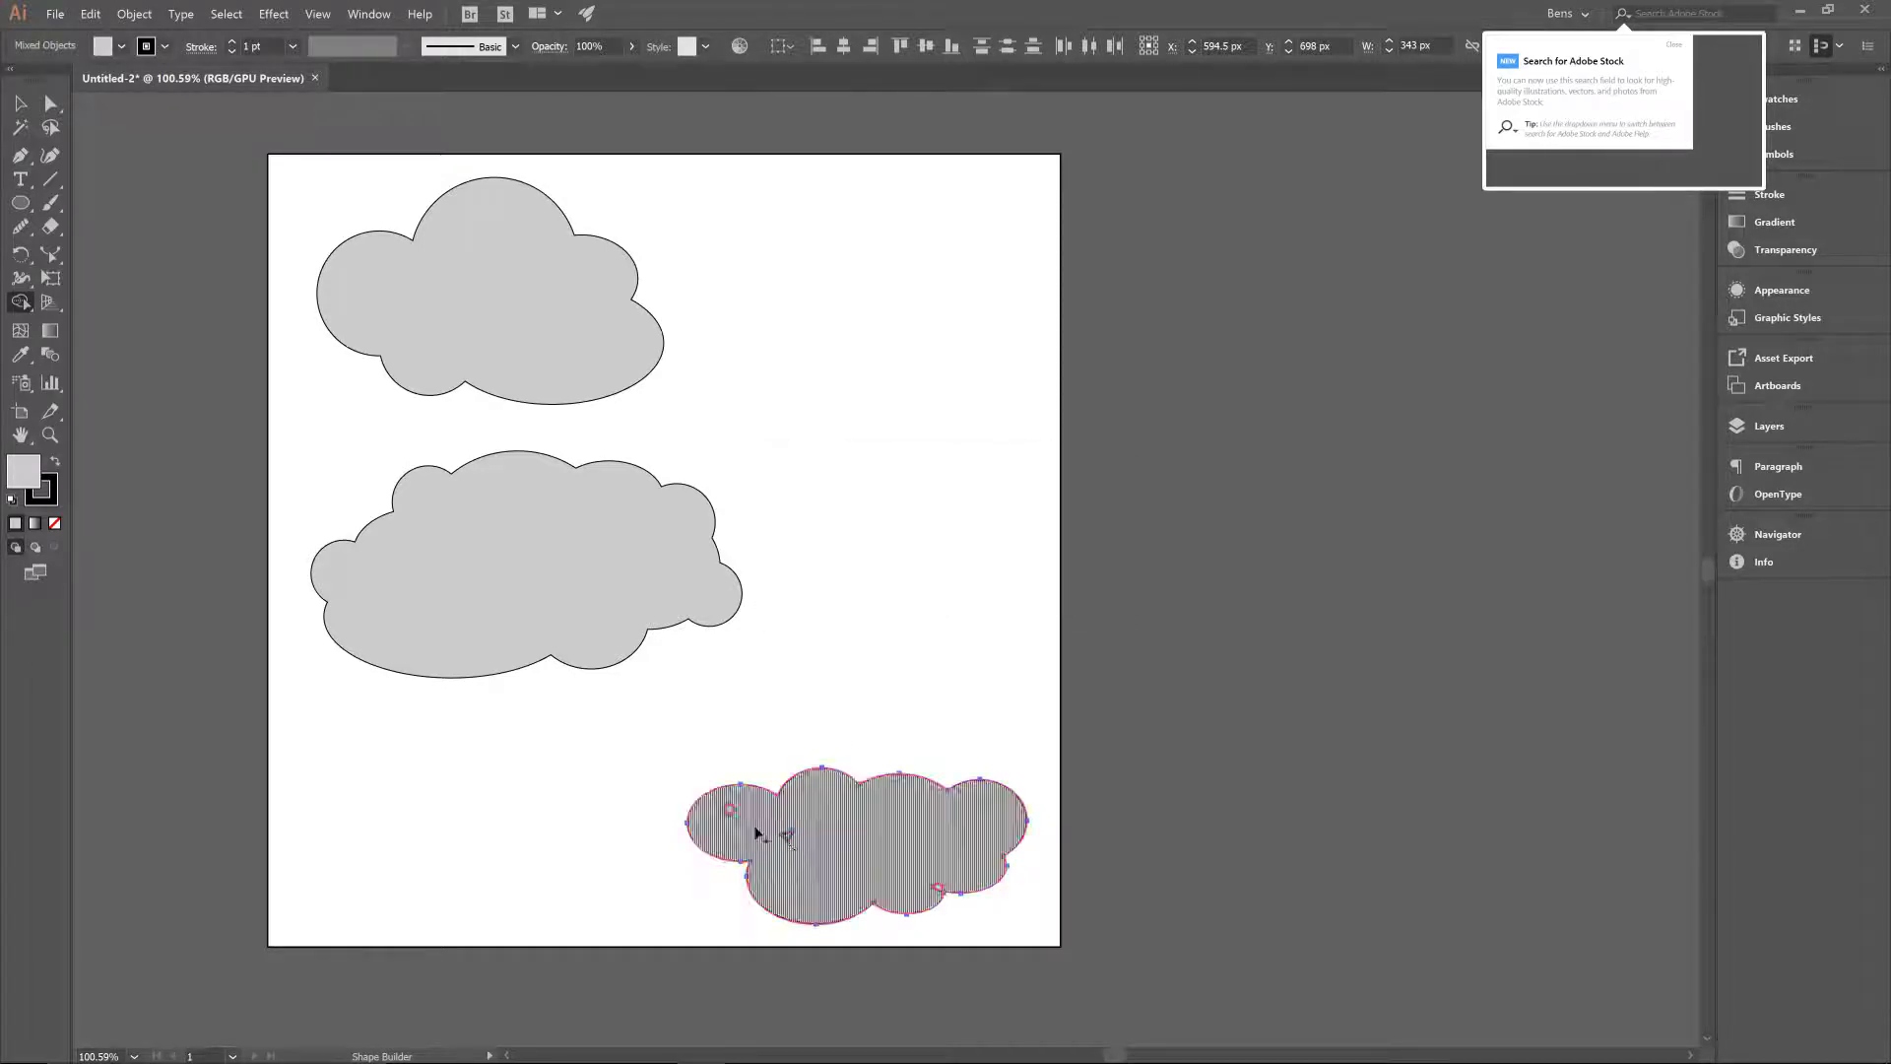
{"action": "mouse_move", "coordinate": [730, 816]}
{"action": "left_mouse_down"}
{"action": "mouse_move", "coordinate": [699, 822]}
{"action": "mouse_move", "coordinate": [937, 874]}
{"action": "left_mouse_up"}
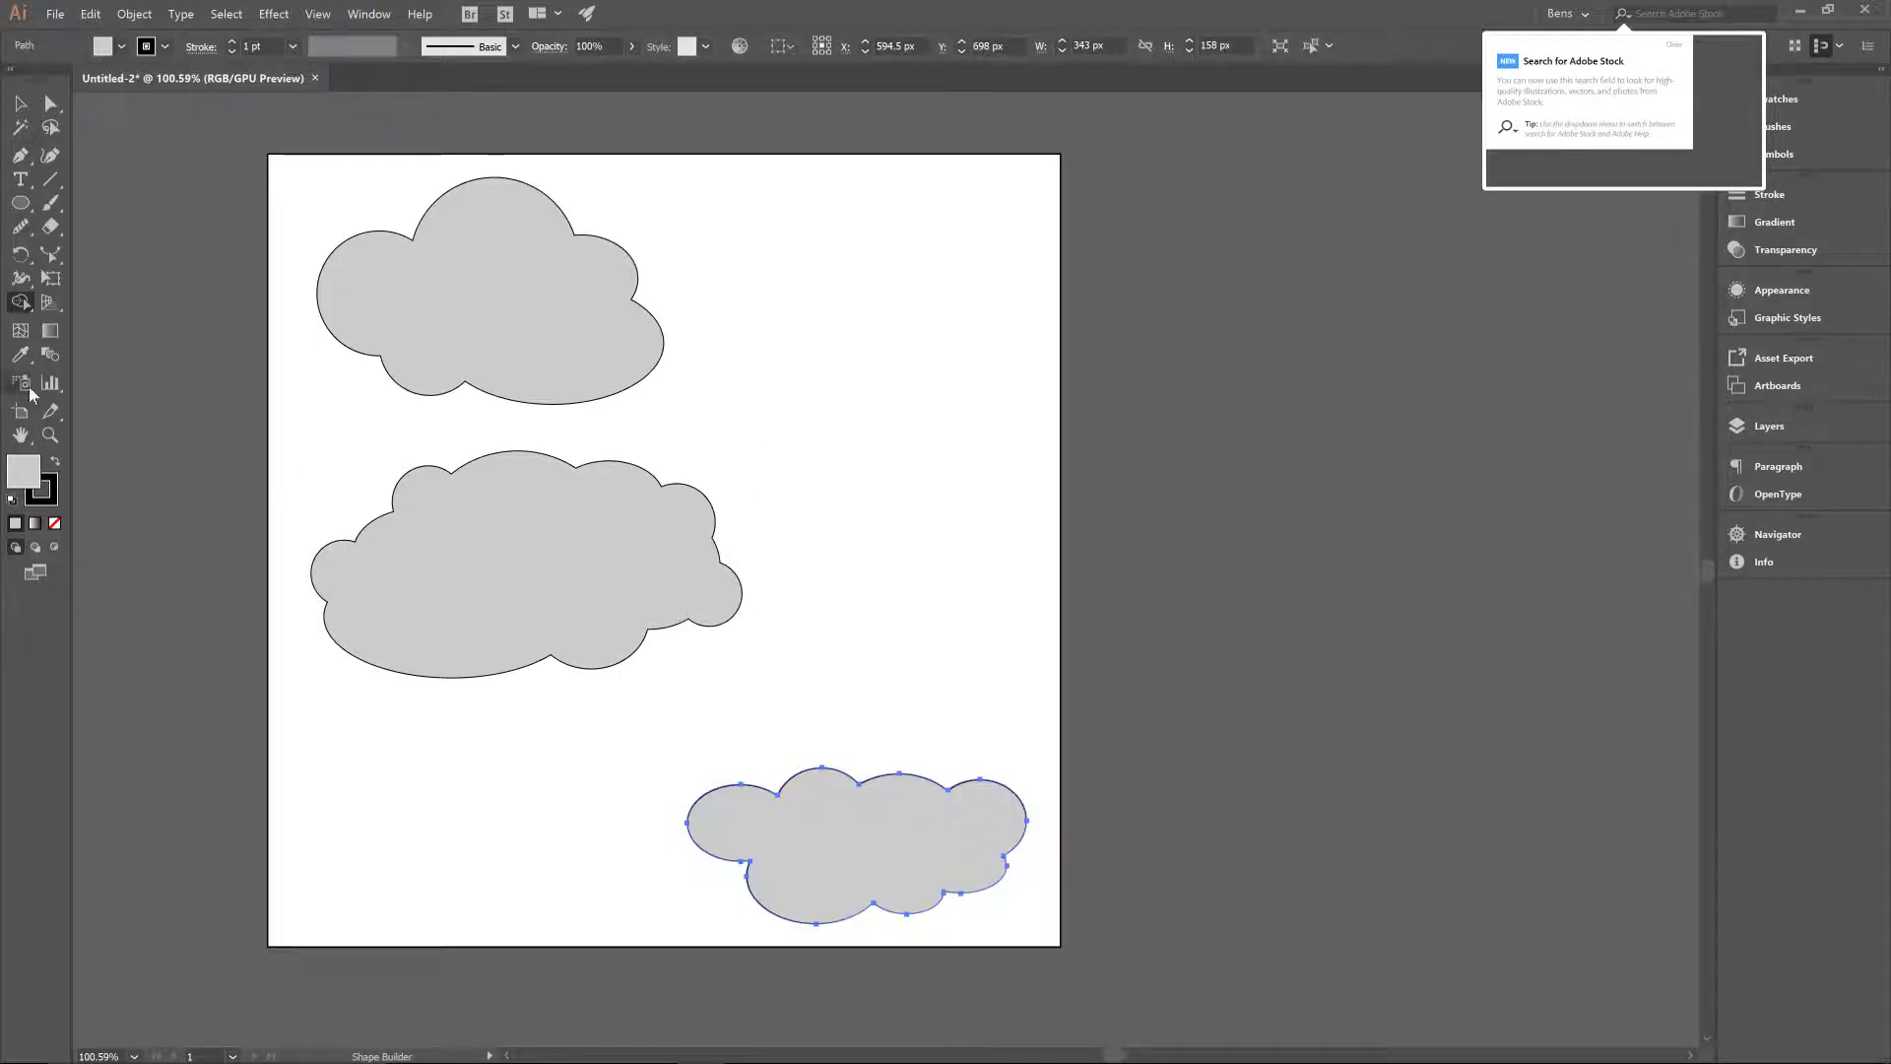
- Draw a small ellipse about 37 by 35 px inside the upper left part of the second cloud as an eye
{"action": "left_click", "coordinate": [18, 207]}
{"action": "left_click_drag", "start_coordinate": [931, 782], "coordinate": [1047, 716]}
{"action": "left_click", "coordinate": [606, 458]}
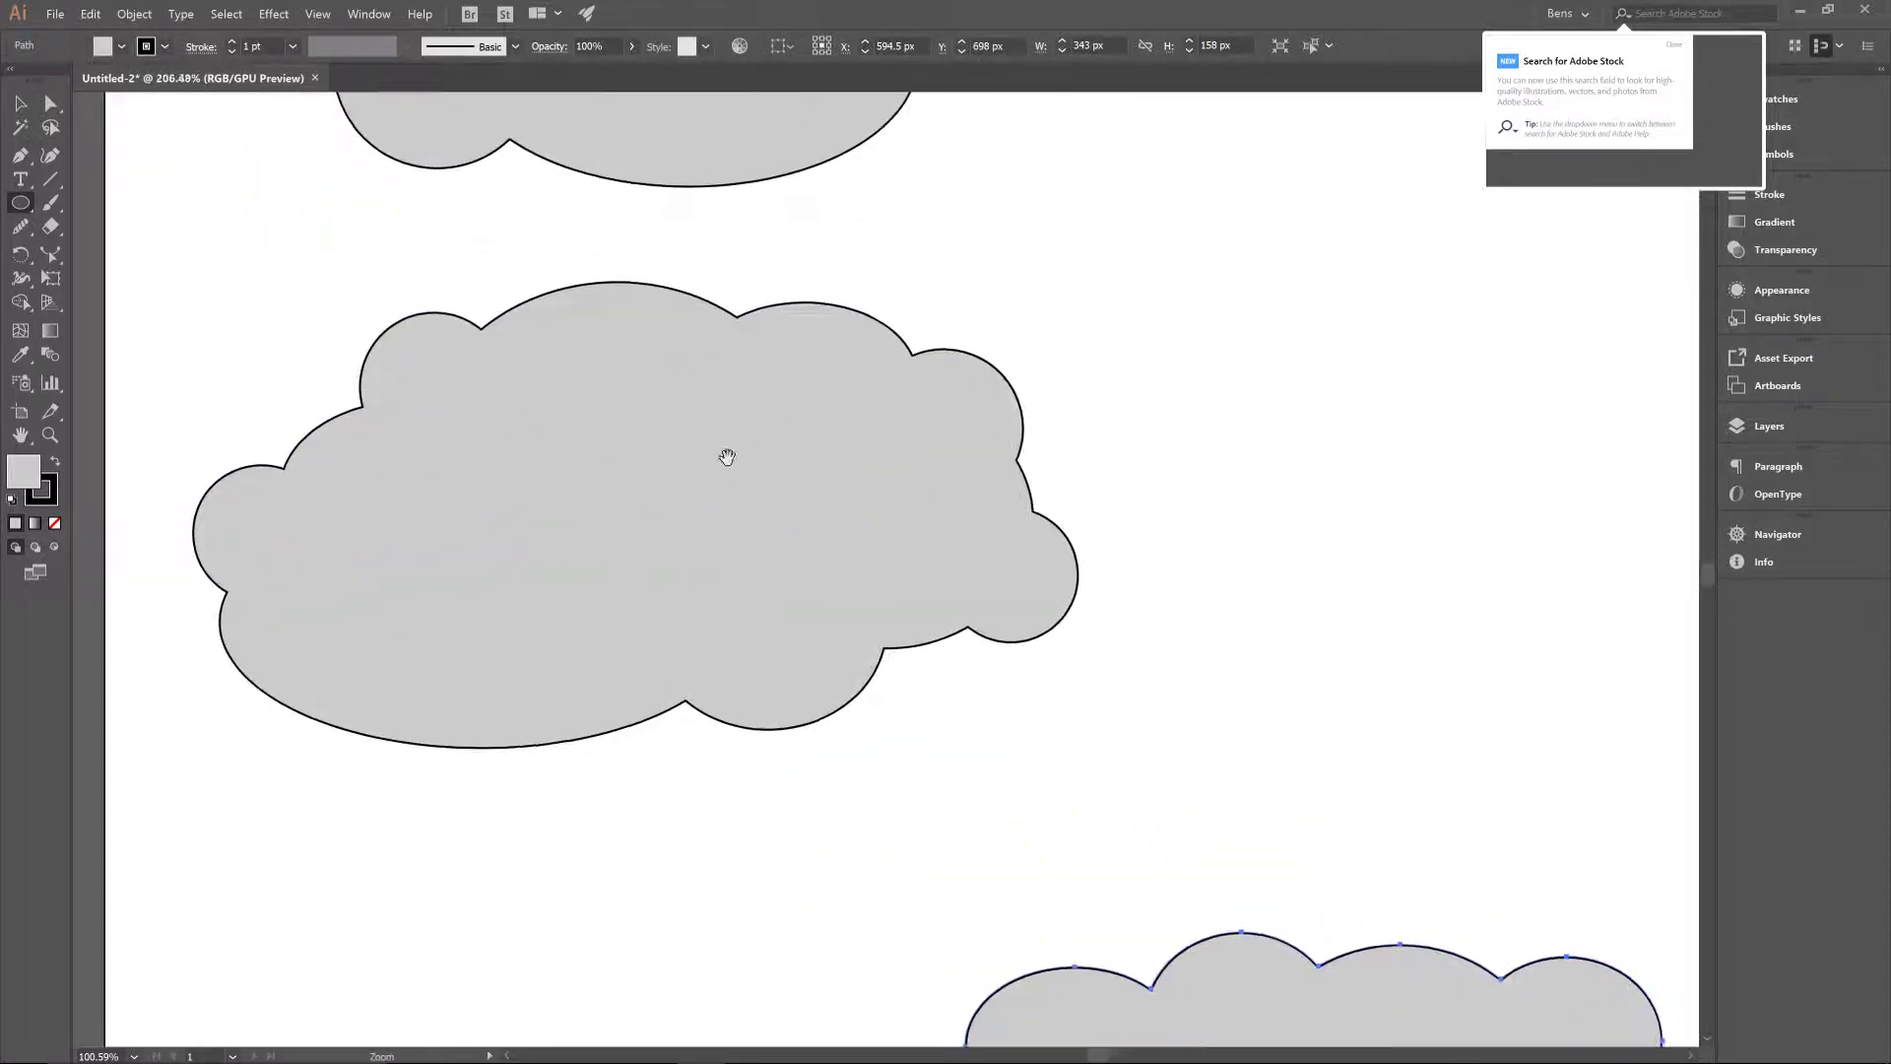
{"action": "left_click_drag", "start_coordinate": [494, 404], "coordinate": [569, 441]}
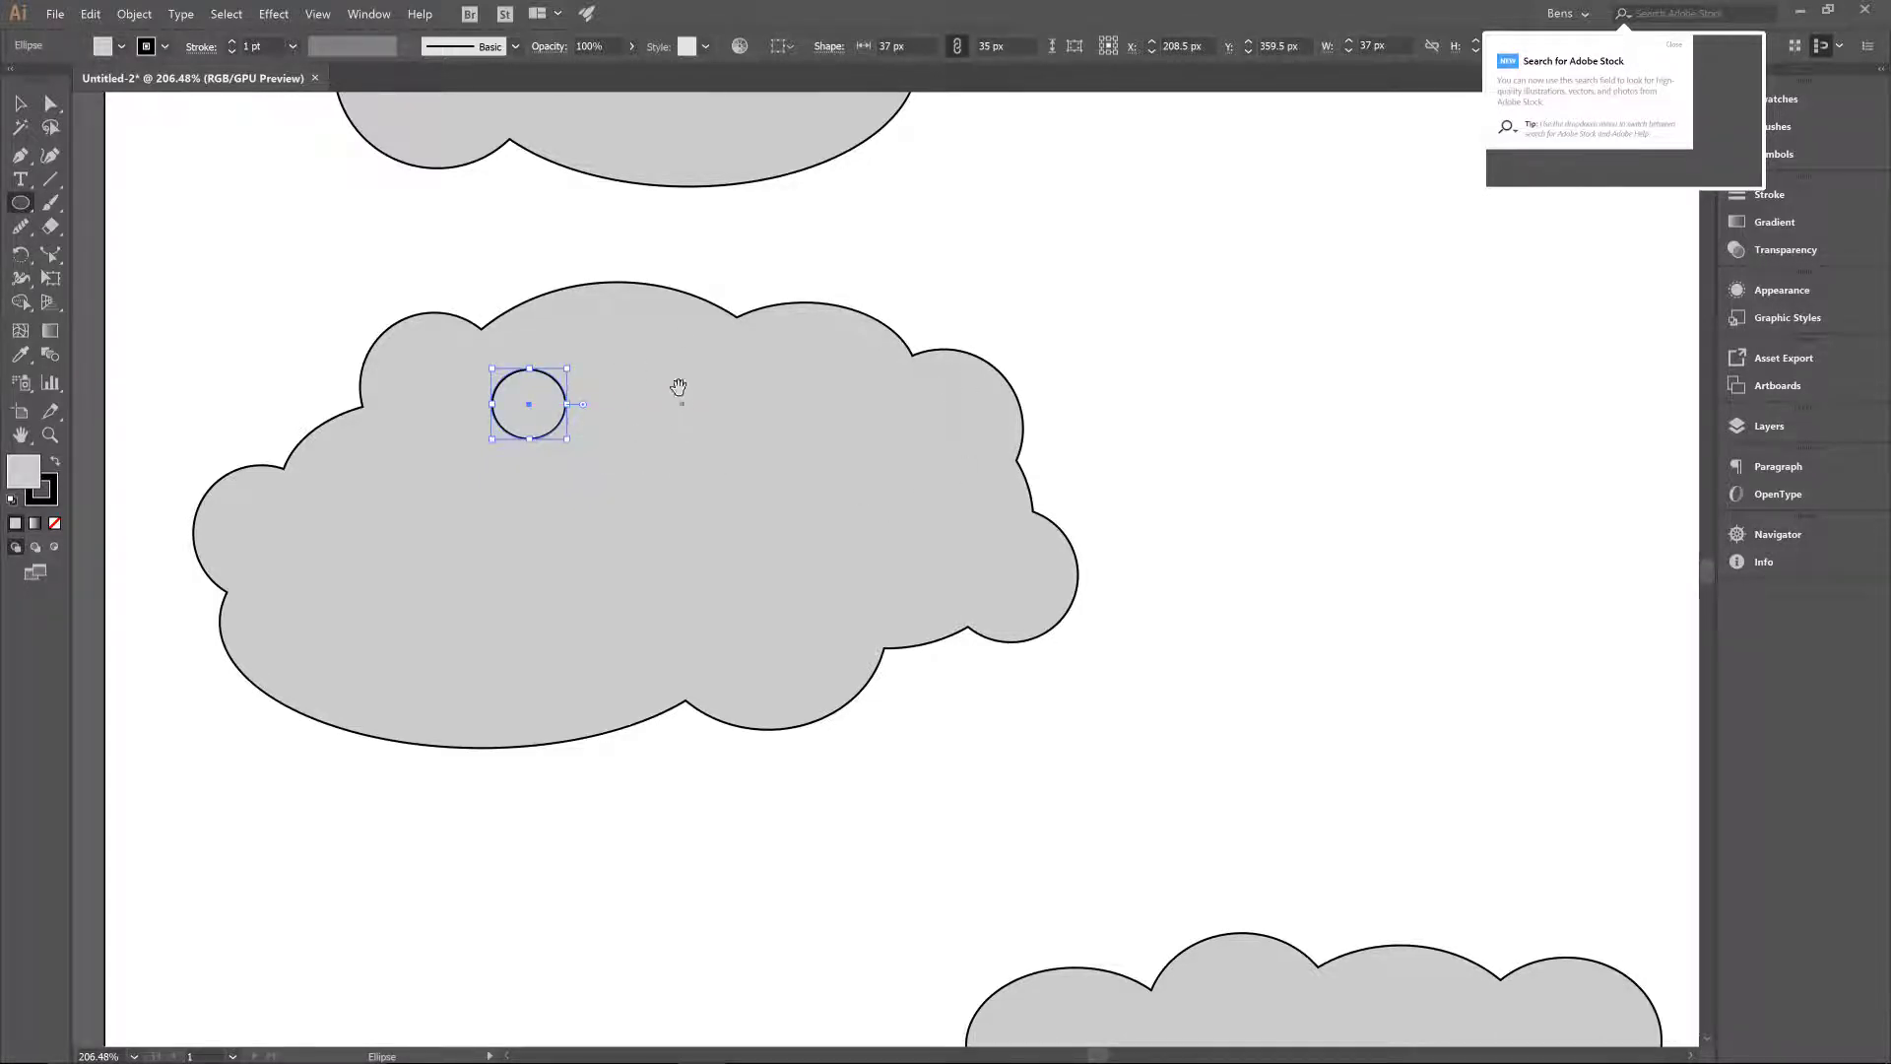
- Copy the eye to the right for a second eye and draw a flat mouth ellipse about 165 by 38 px below them
{"action": "left_click_drag", "start_coordinate": [675, 388], "coordinate": [774, 501]}
{"action": "key", "text": "ctrl+z"}
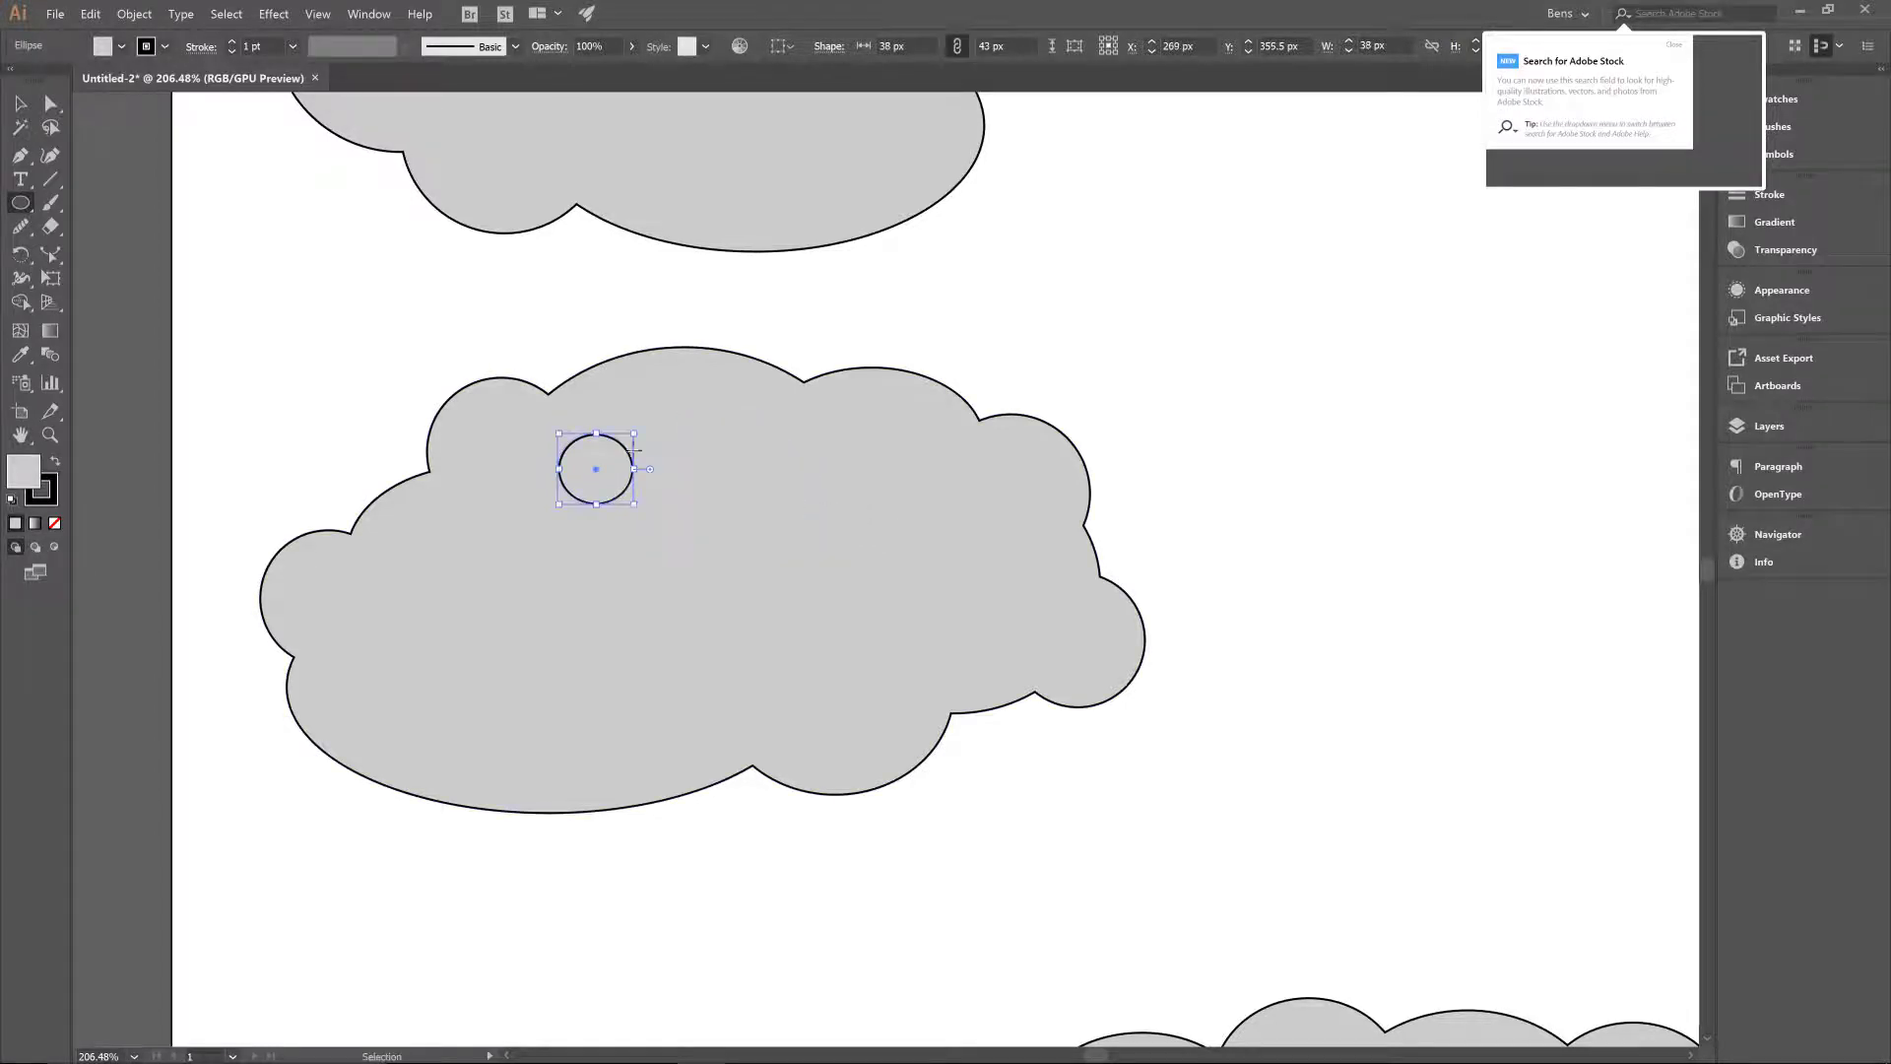
{"action": "key", "text": "v"}
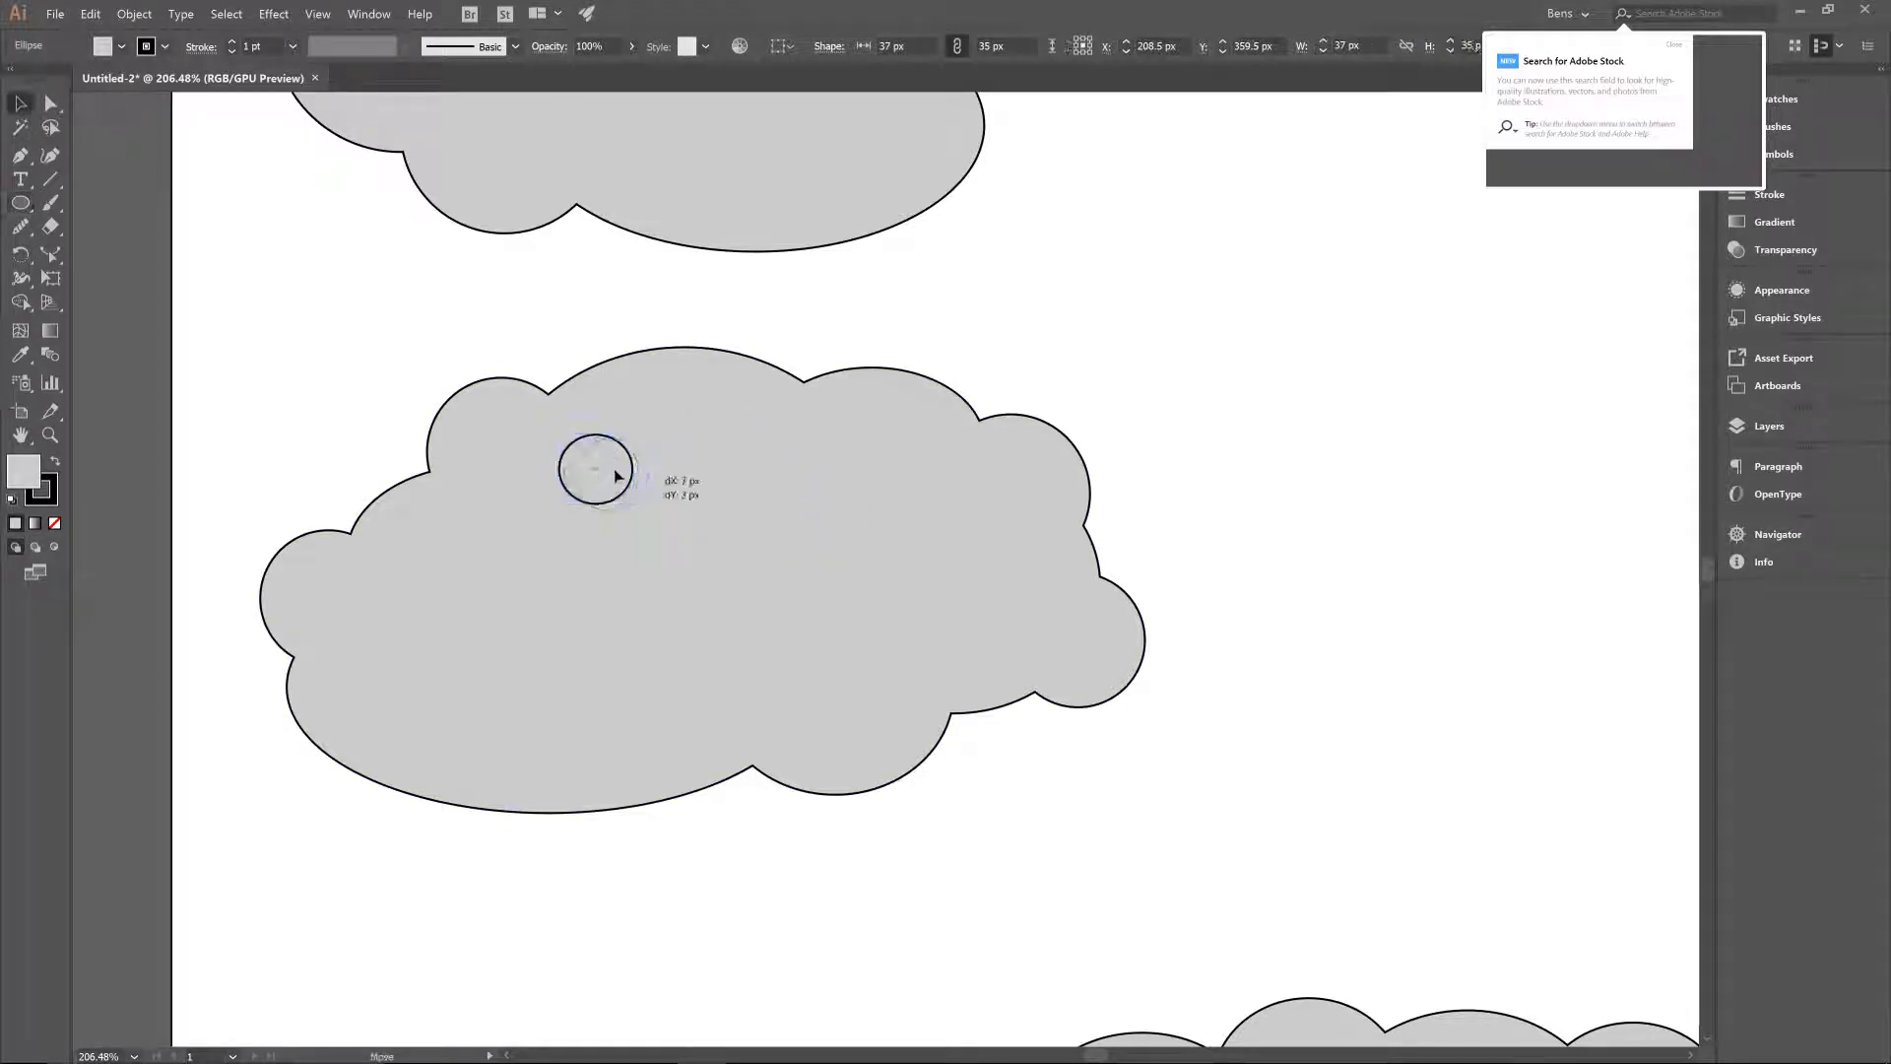
{"action": "left_click_drag", "start_coordinate": [611, 473], "coordinate": [781, 481]}
{"action": "key", "text": "l"}
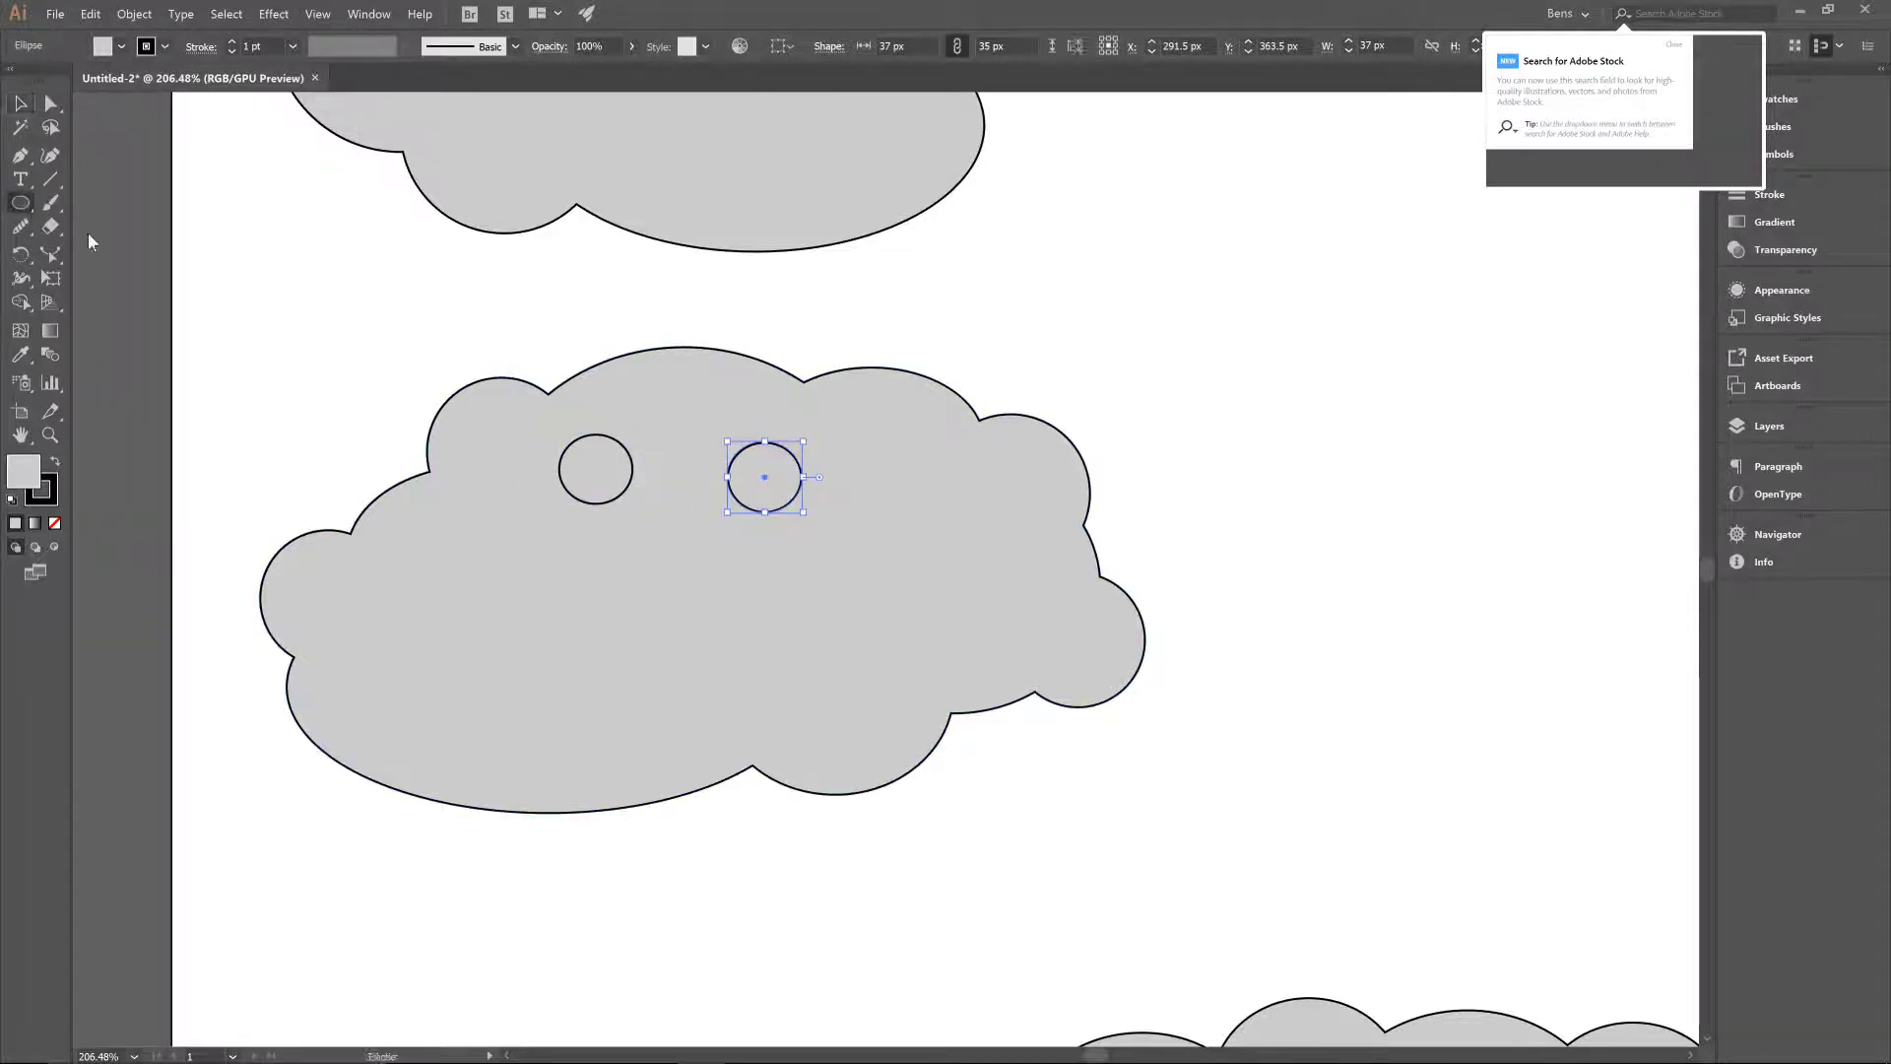
{"action": "mouse_move", "coordinate": [592, 648]}
{"action": "left_mouse_down"}
{"action": "mouse_move", "coordinate": [802, 682]}
{"action": "mouse_move", "coordinate": [798, 707]}
{"action": "mouse_move", "coordinate": [848, 663]}
{"action": "mouse_move", "coordinate": [825, 652]}
{"action": "left_mouse_up"}
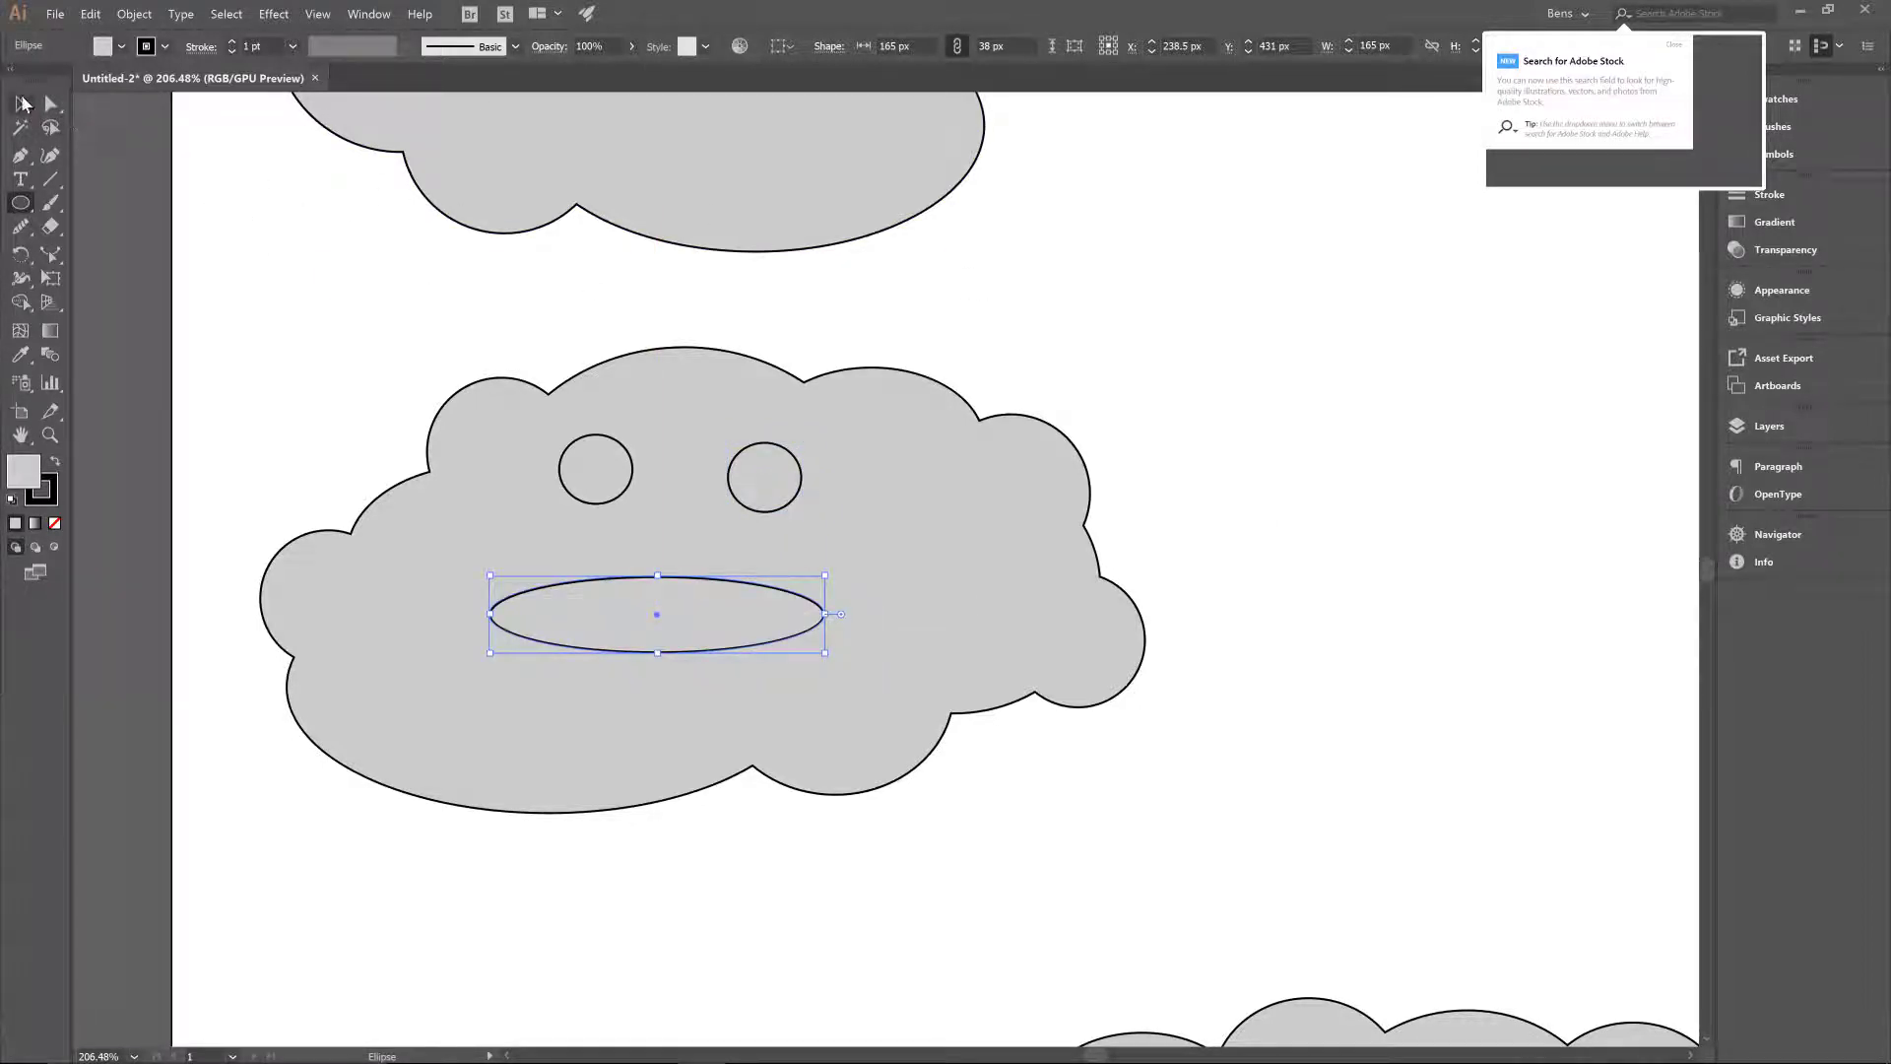
- Select the second cloud with its eyes and mouth and cut the face shapes out of it with the Pathfinder Exclude mode
{"action": "left_click", "coordinate": [22, 103]}
{"action": "left_click", "coordinate": [621, 474]}
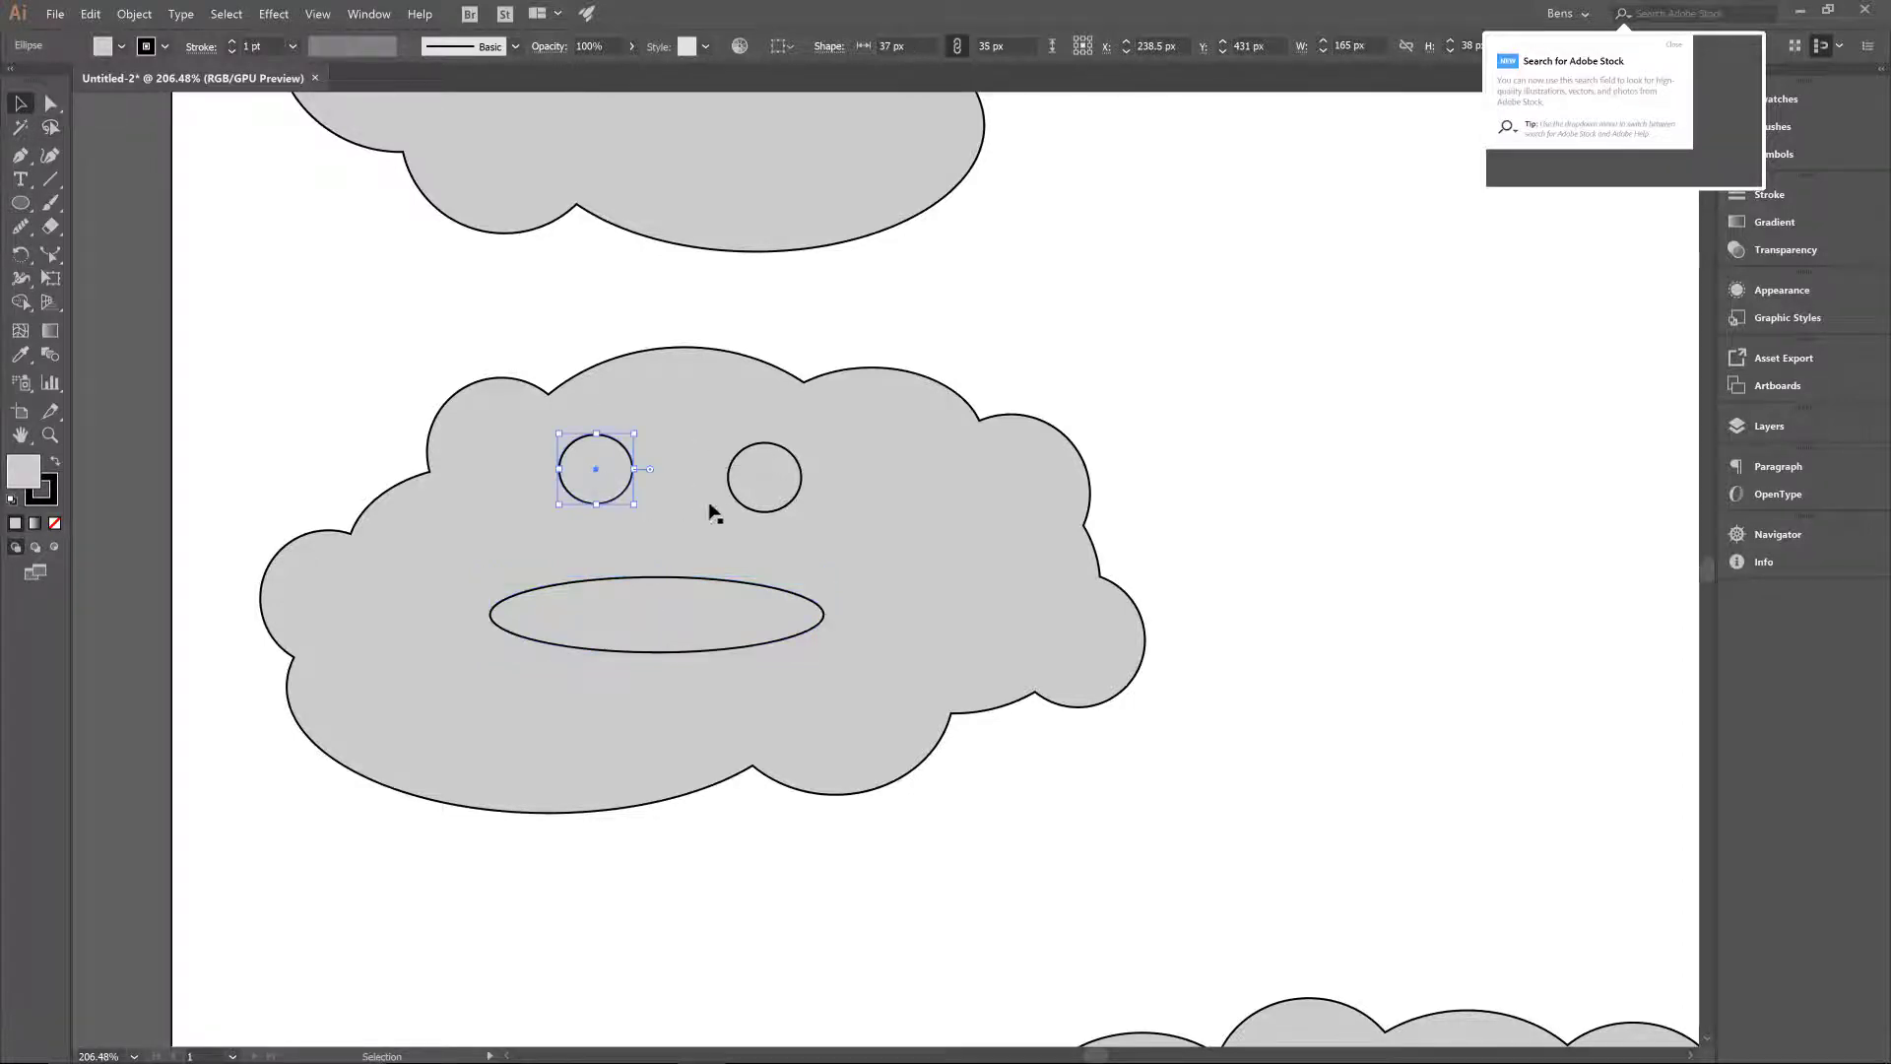
{"action": "left_click", "coordinate": [882, 676]}
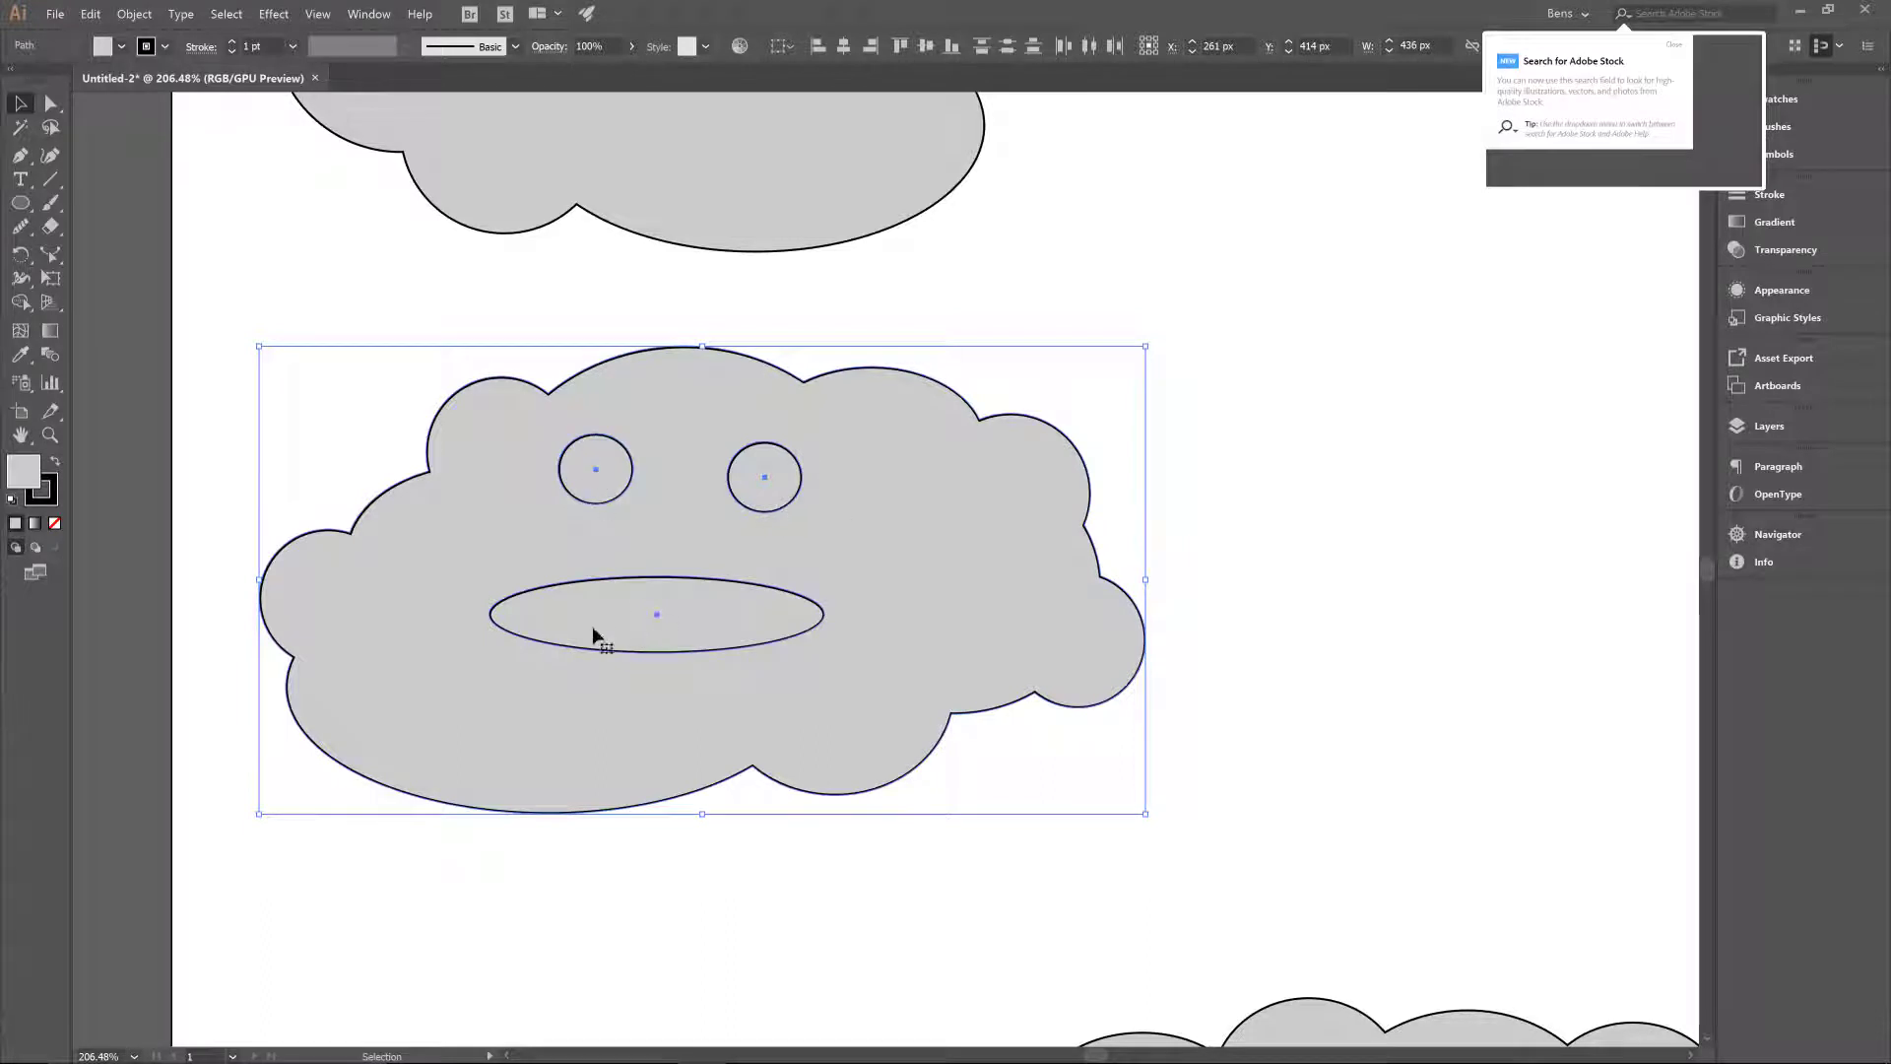
{"action": "left_click", "coordinate": [375, 16]}
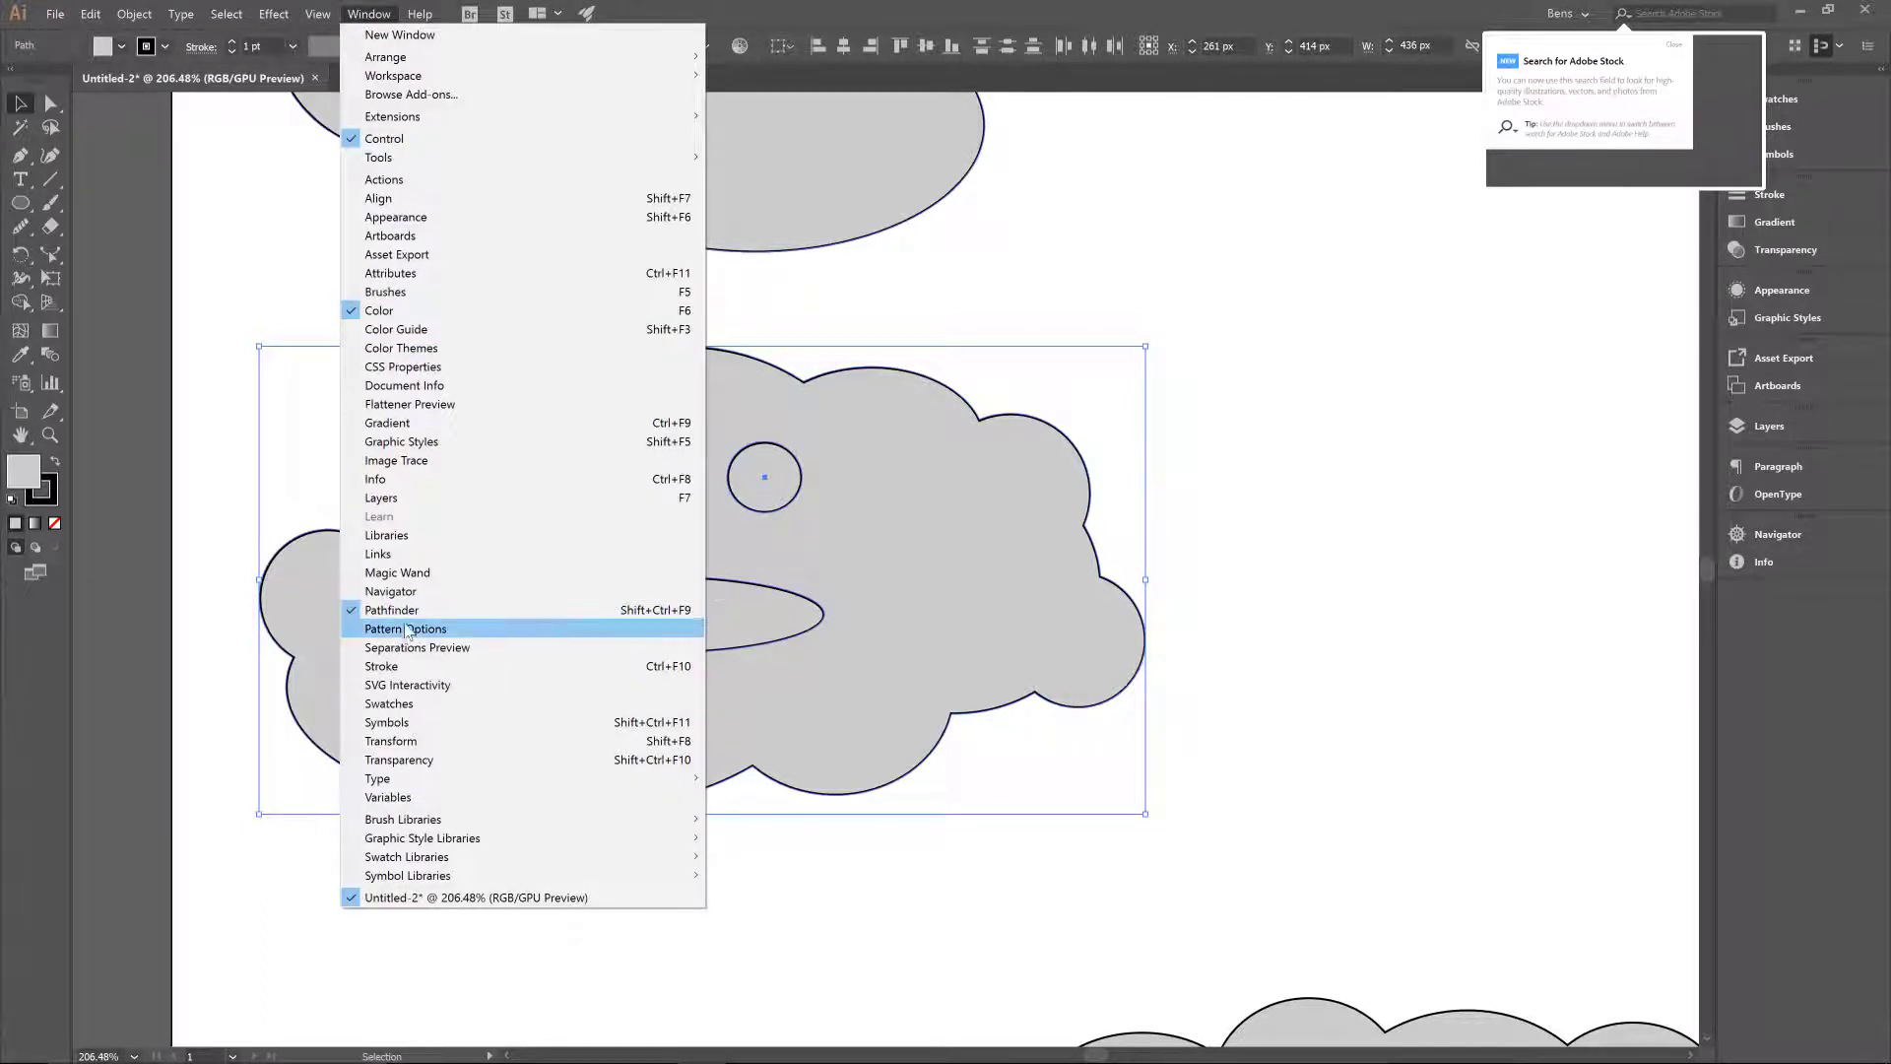
{"action": "left_click", "coordinate": [509, 612]}
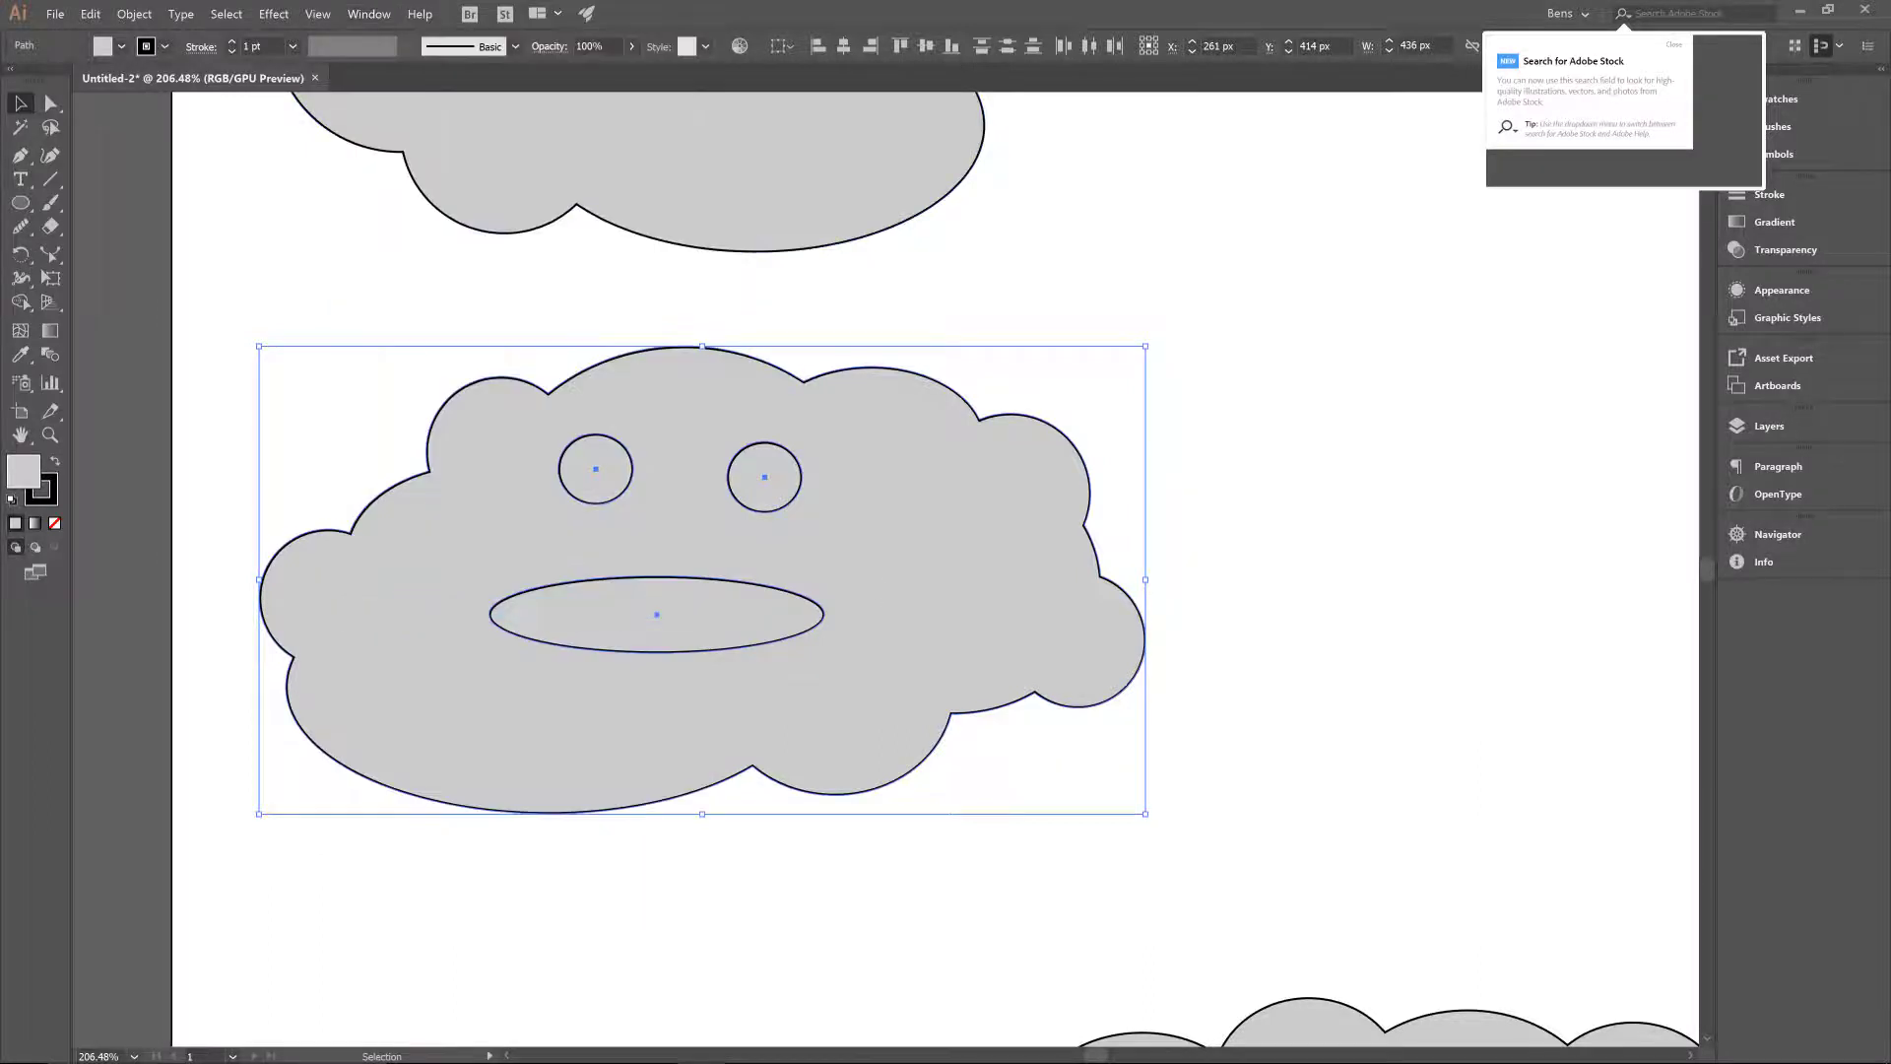
{"action": "key", "text": "ctrl+t"}
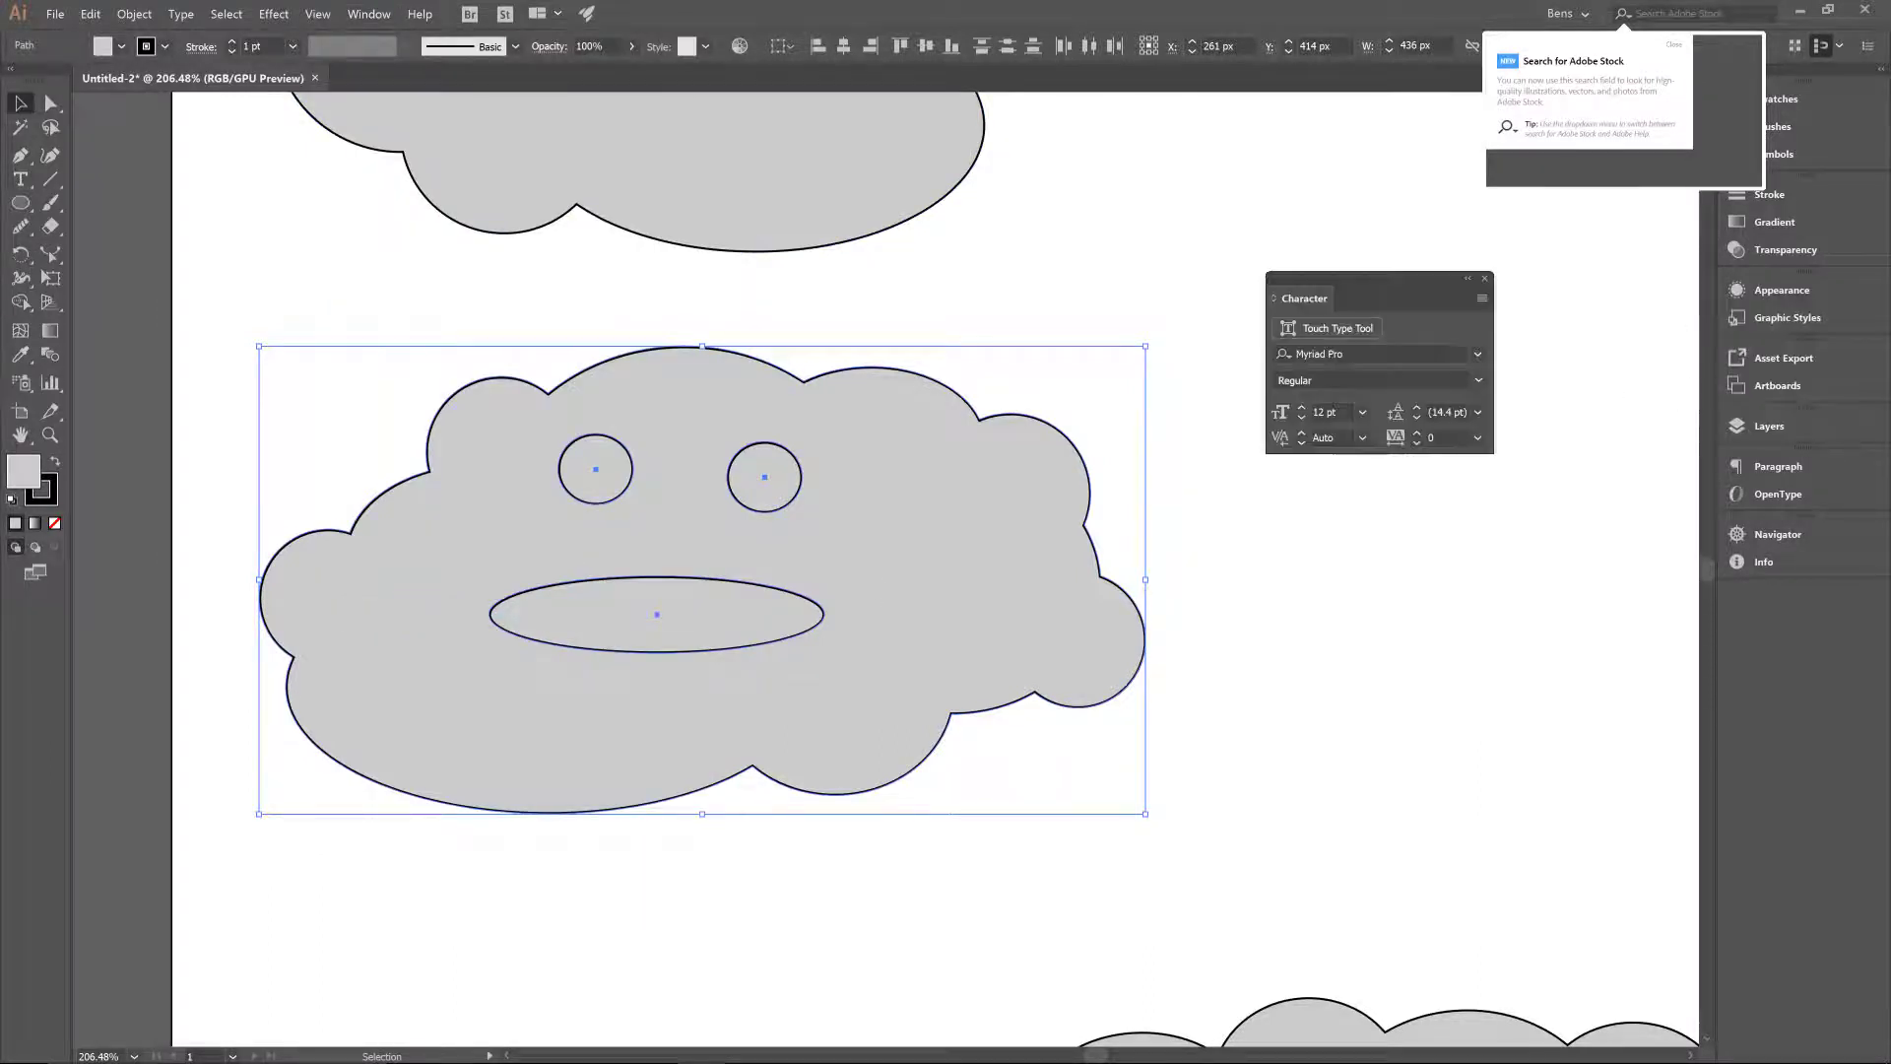
{"action": "left_click_drag", "start_coordinate": [930, 589], "coordinate": [1327, 504]}
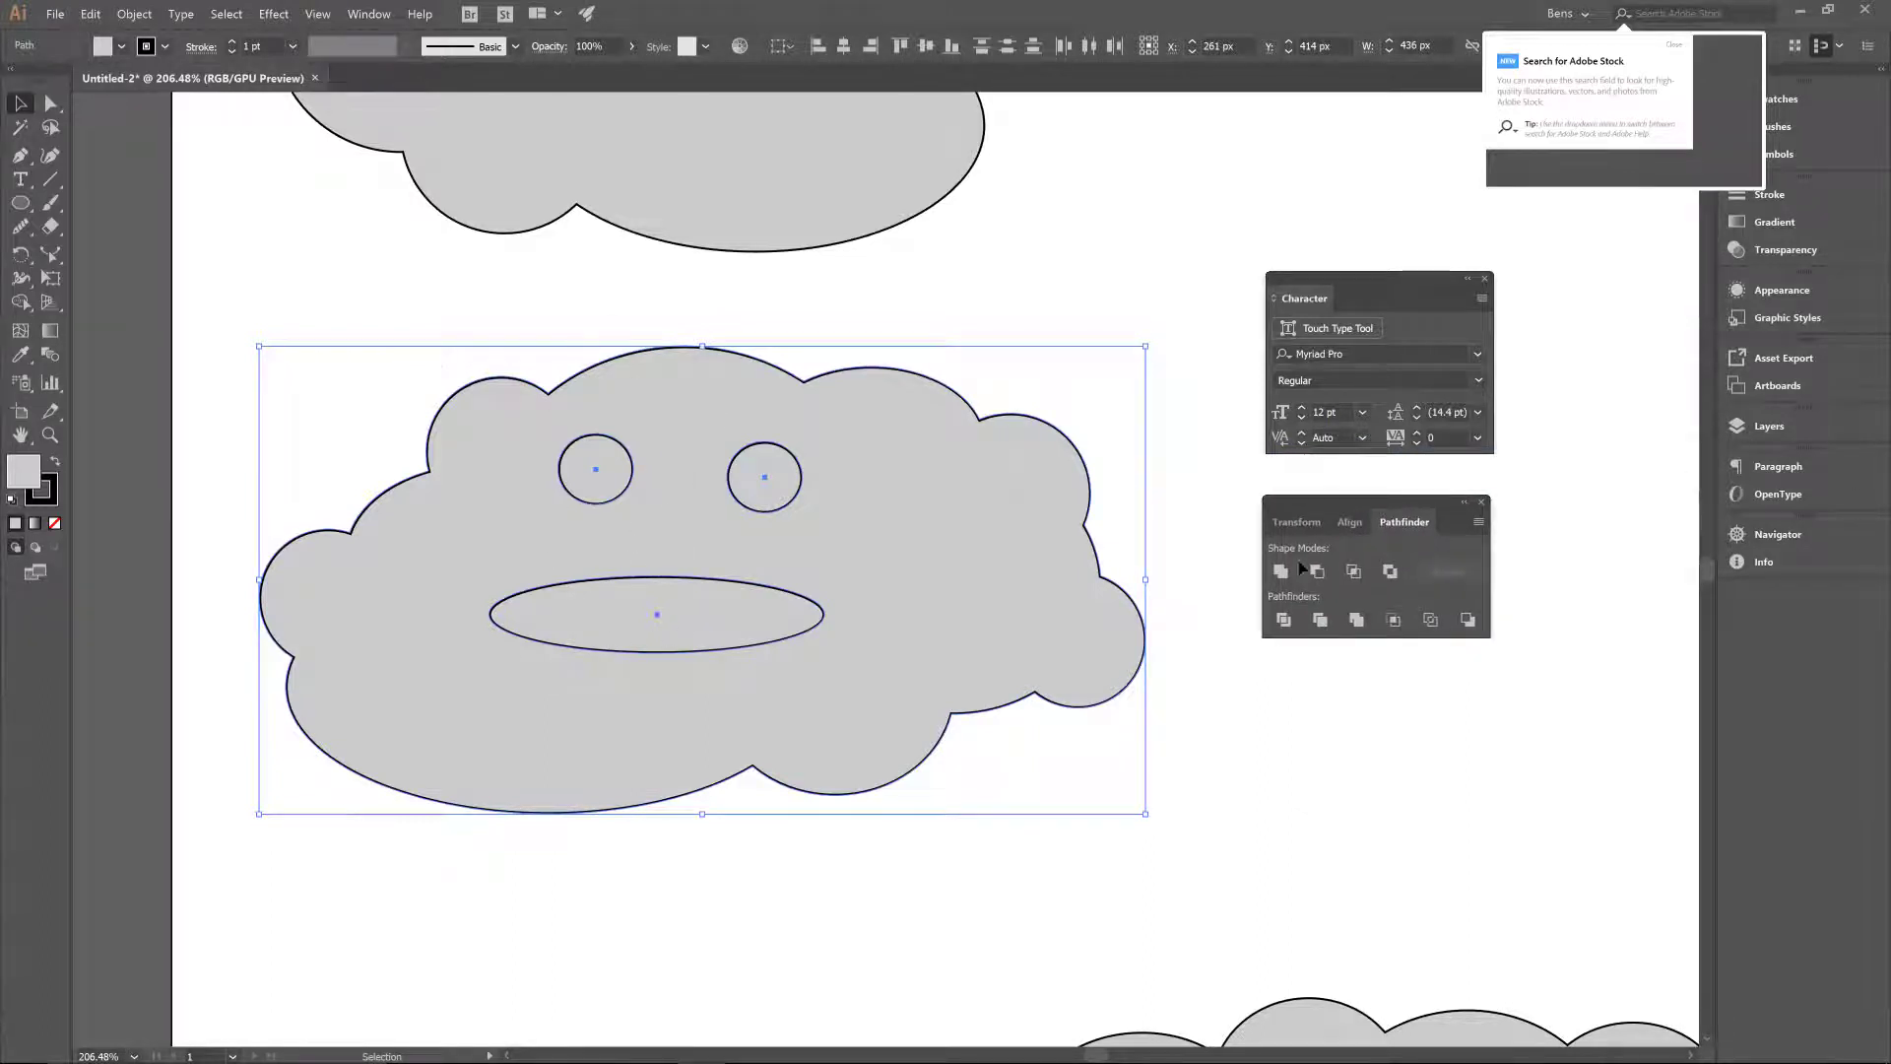
{"action": "left_click", "coordinate": [1391, 573]}
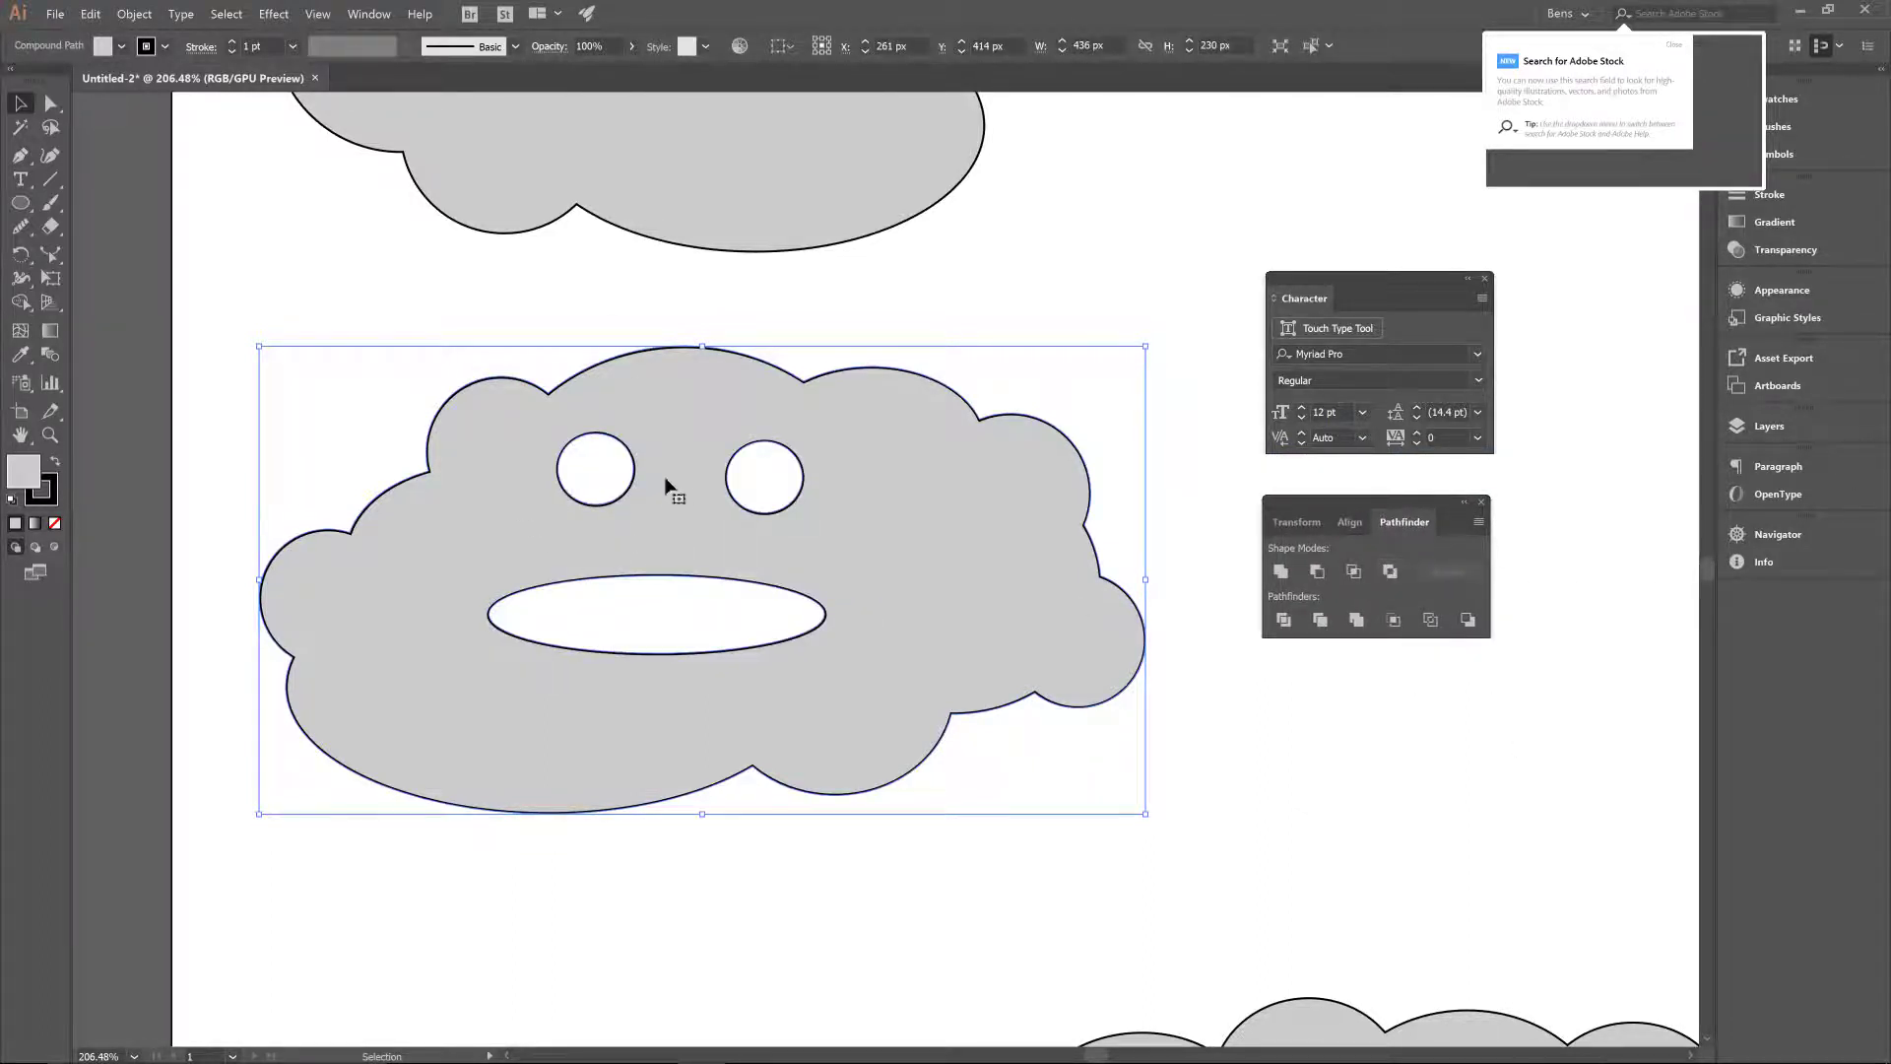
- Move the floating Character and Pathfinder panels off the canvas, stacked beside the docked panels
{"action": "left_click_drag", "start_coordinate": [1025, 401], "coordinate": [899, 514]}
{"action": "left_click_drag", "start_coordinate": [1087, 675], "coordinate": [1058, 861]}
{"action": "left_click_drag", "start_coordinate": [1103, 737], "coordinate": [1078, 749]}
{"action": "left_click_drag", "start_coordinate": [1247, 727], "coordinate": [1218, 575]}
{"action": "left_click_drag", "start_coordinate": [1079, 773], "coordinate": [890, 684]}
{"action": "left_click_drag", "start_coordinate": [1141, 690], "coordinate": [892, 686]}
{"action": "left_click_drag", "start_coordinate": [952, 539], "coordinate": [596, 532]}
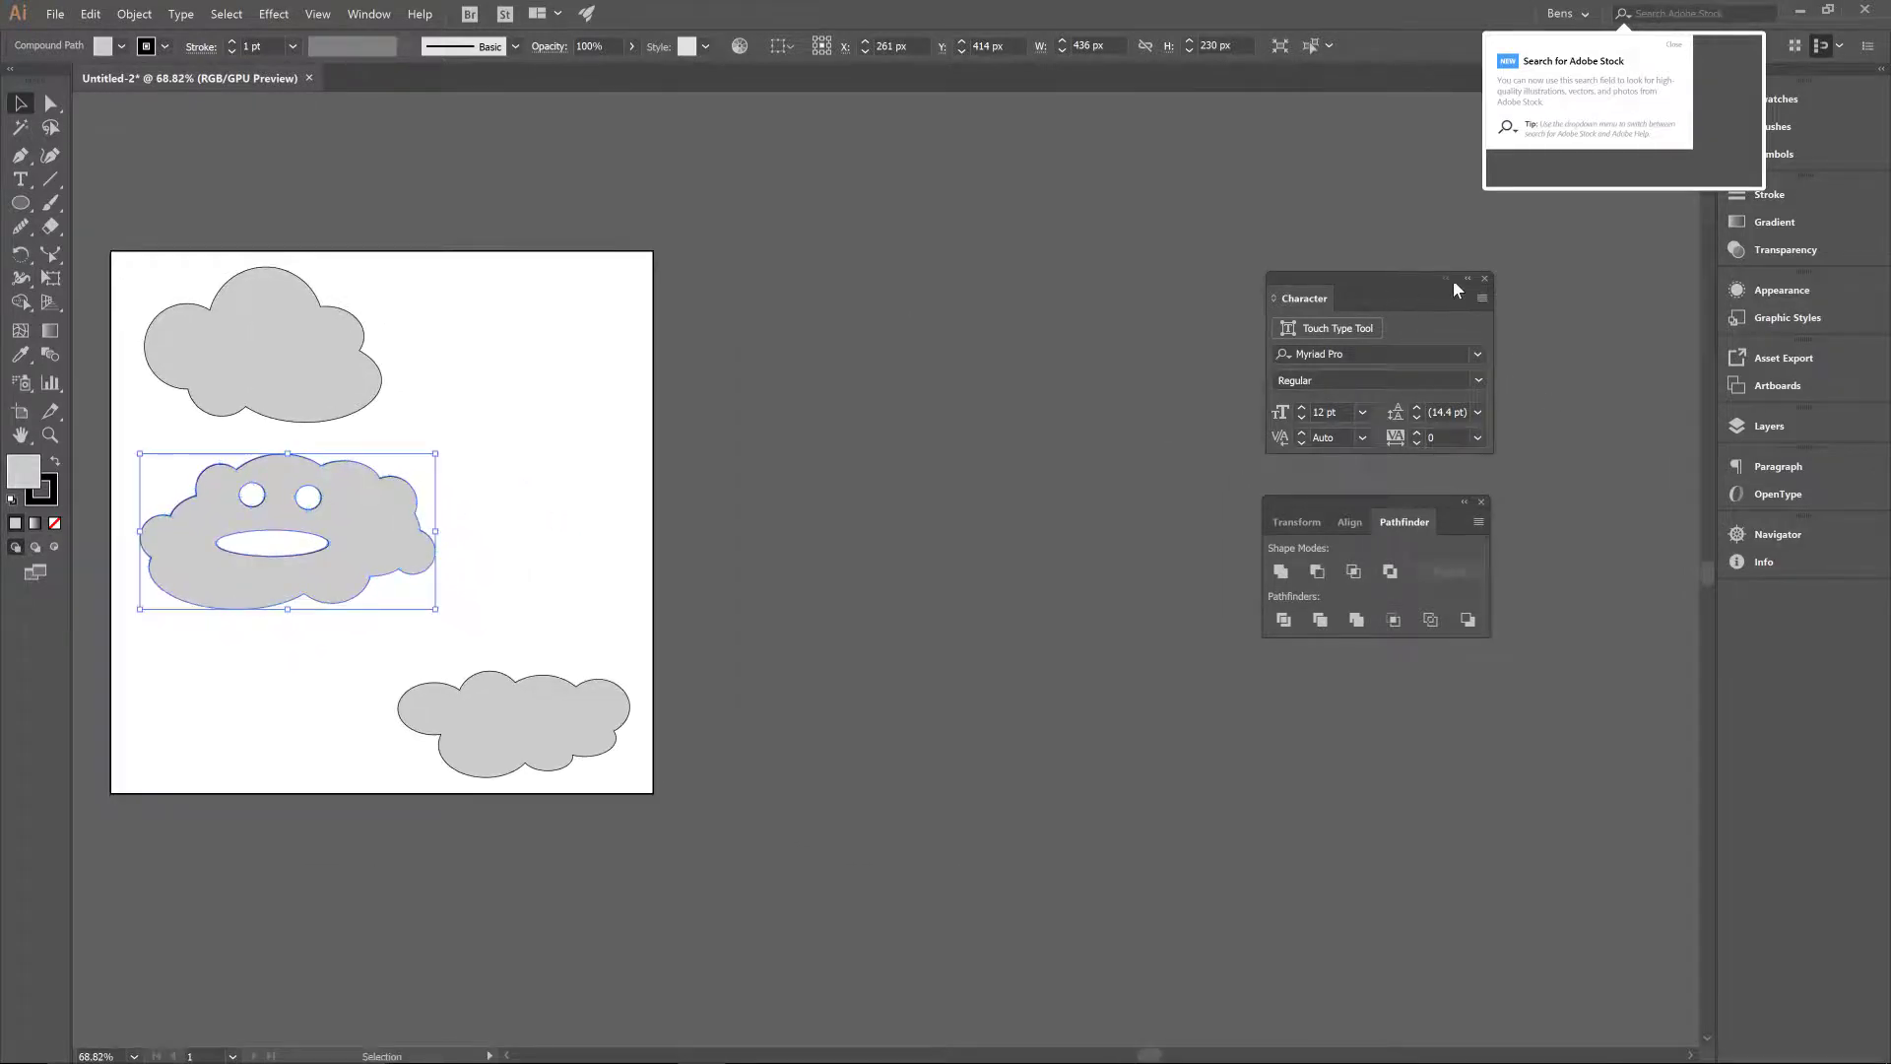
{"action": "left_click_drag", "start_coordinate": [1456, 287], "coordinate": [1666, 209]}
{"action": "left_click_drag", "start_coordinate": [1318, 511], "coordinate": [1535, 383]}
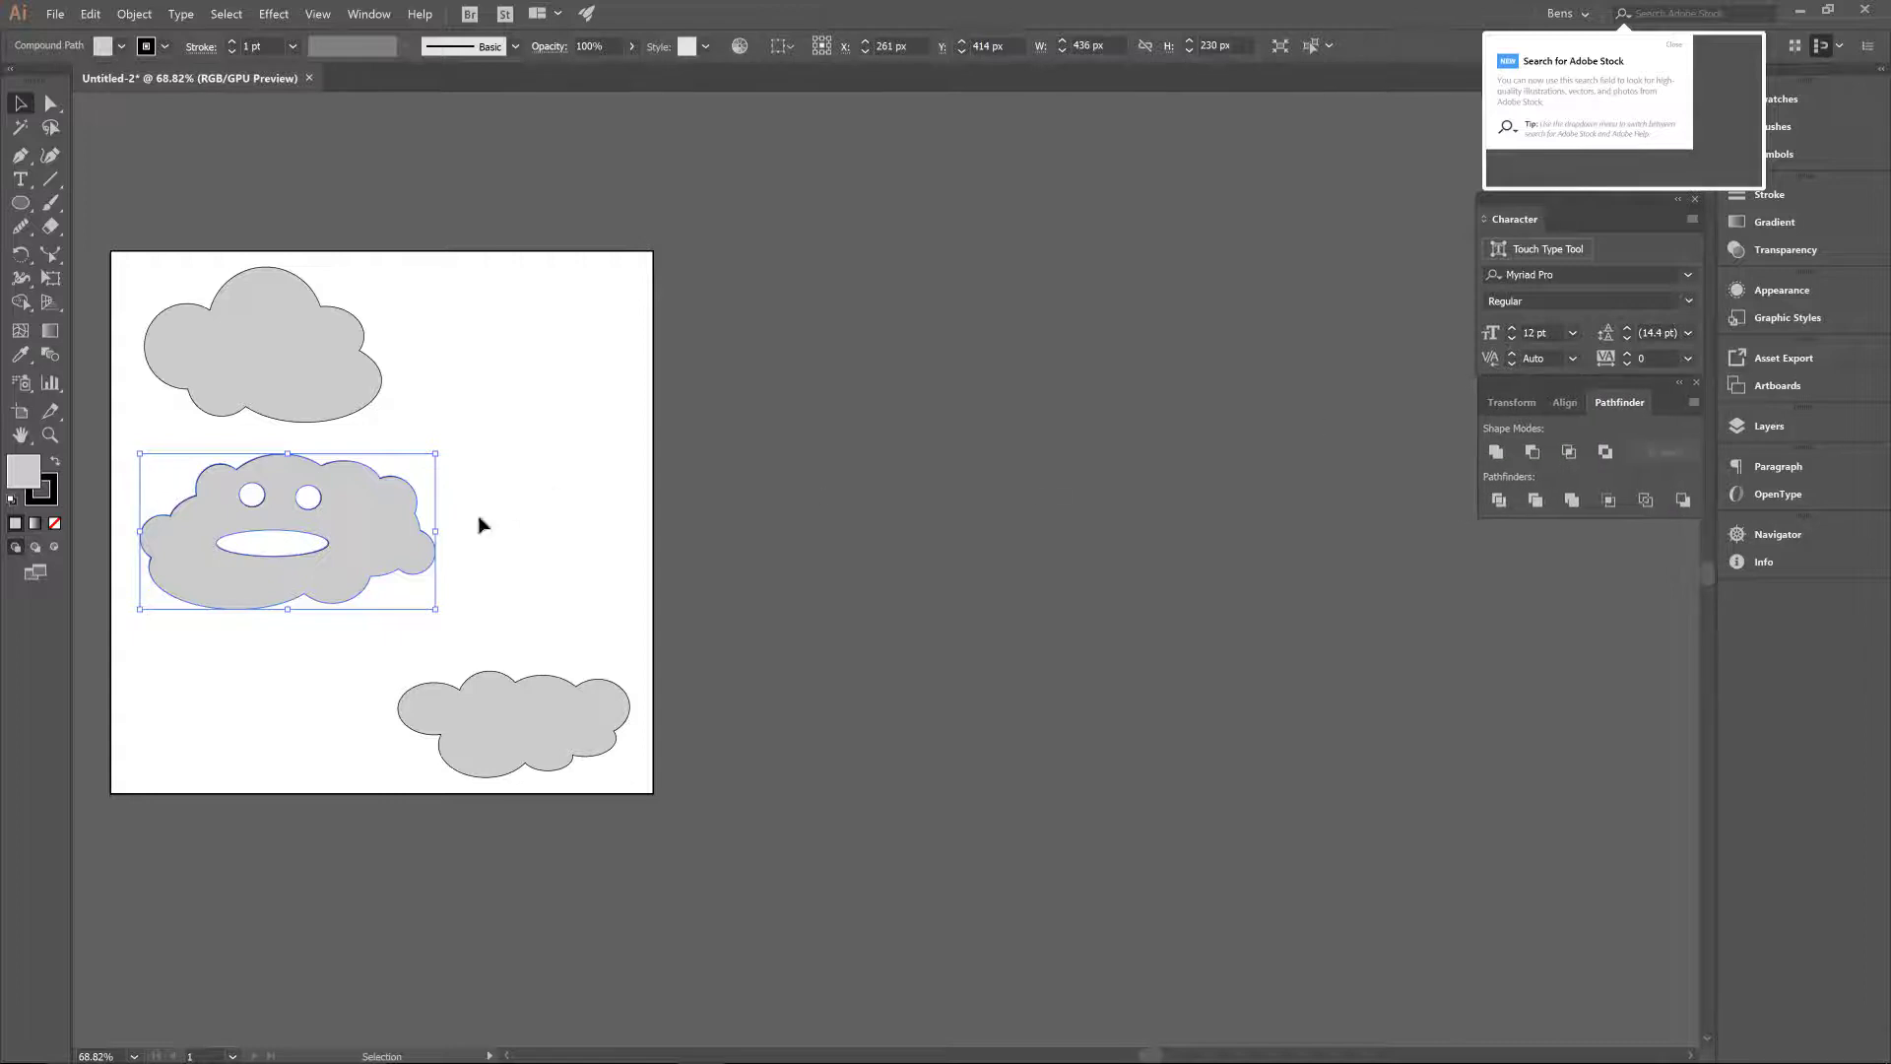
- Draw a second artboard of about 1394 by 927 px to the right of the cloud artboard
{"action": "left_click", "coordinate": [21, 412]}
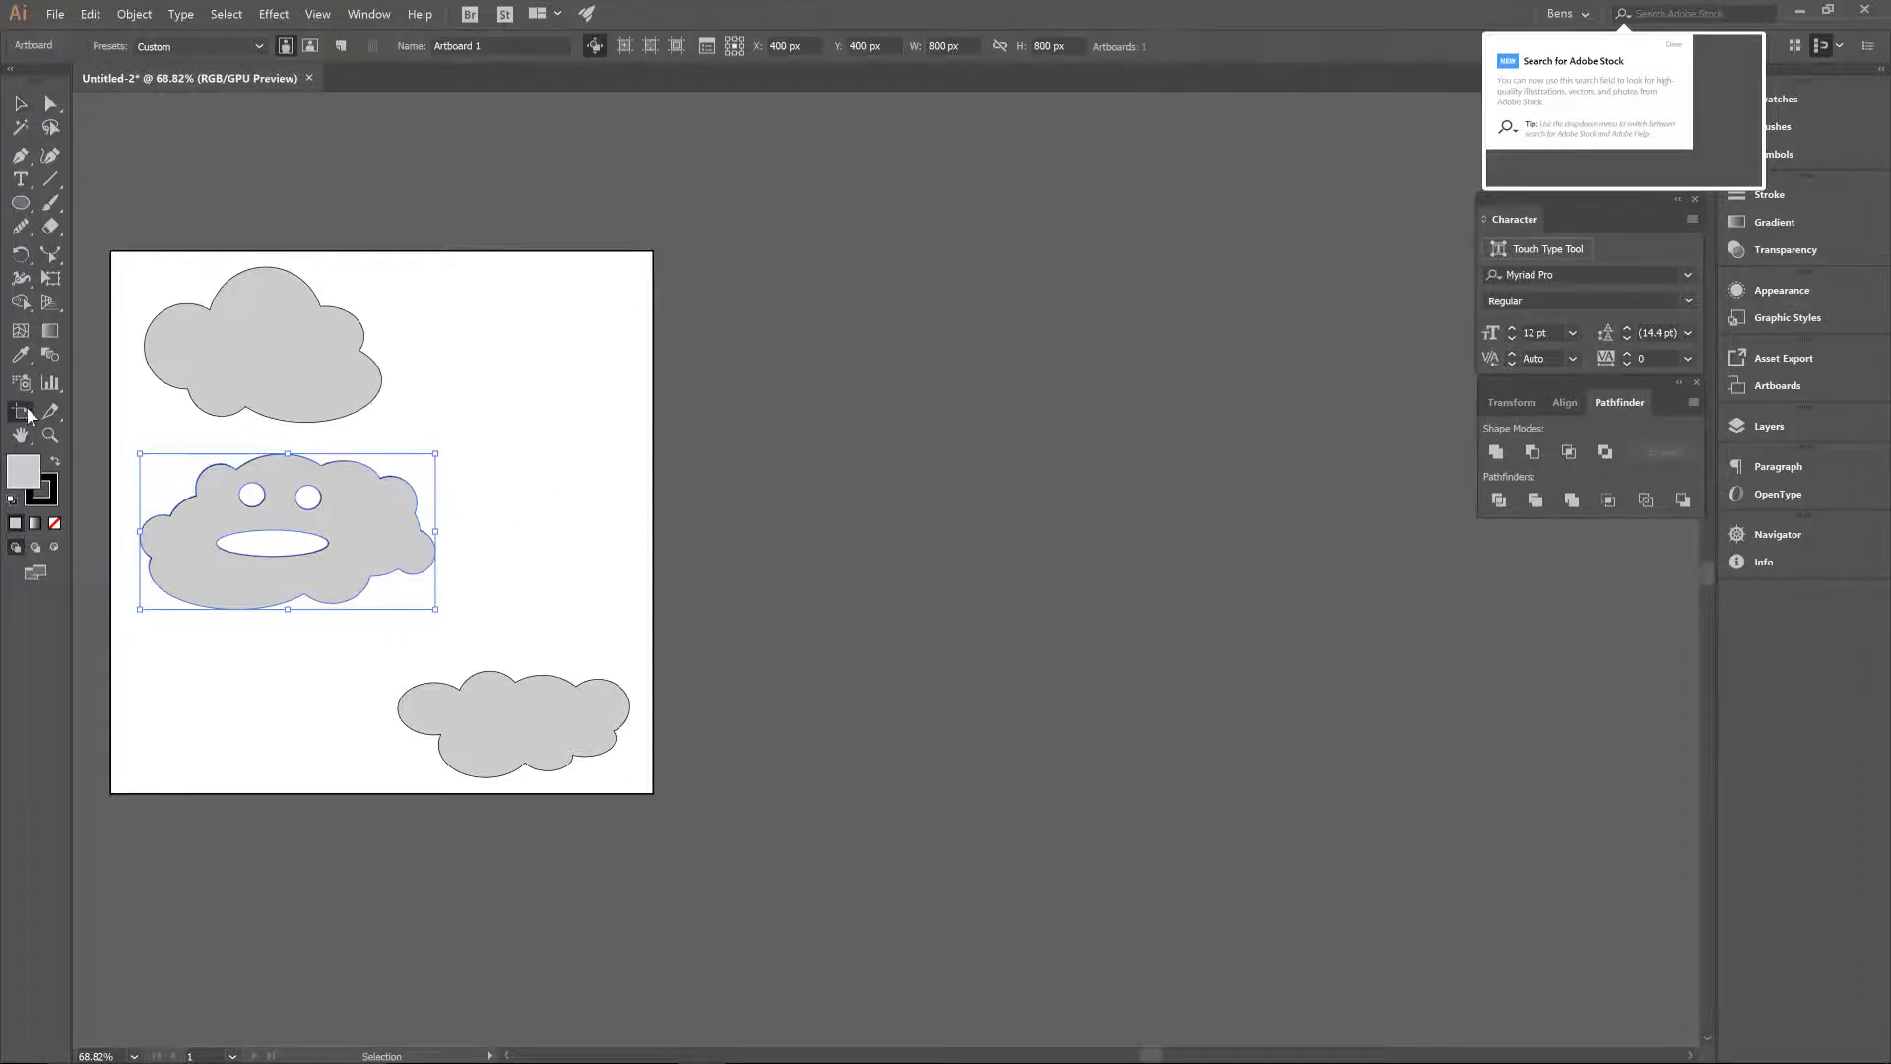
{"action": "left_click_drag", "start_coordinate": [681, 164], "coordinate": [1627, 793]}
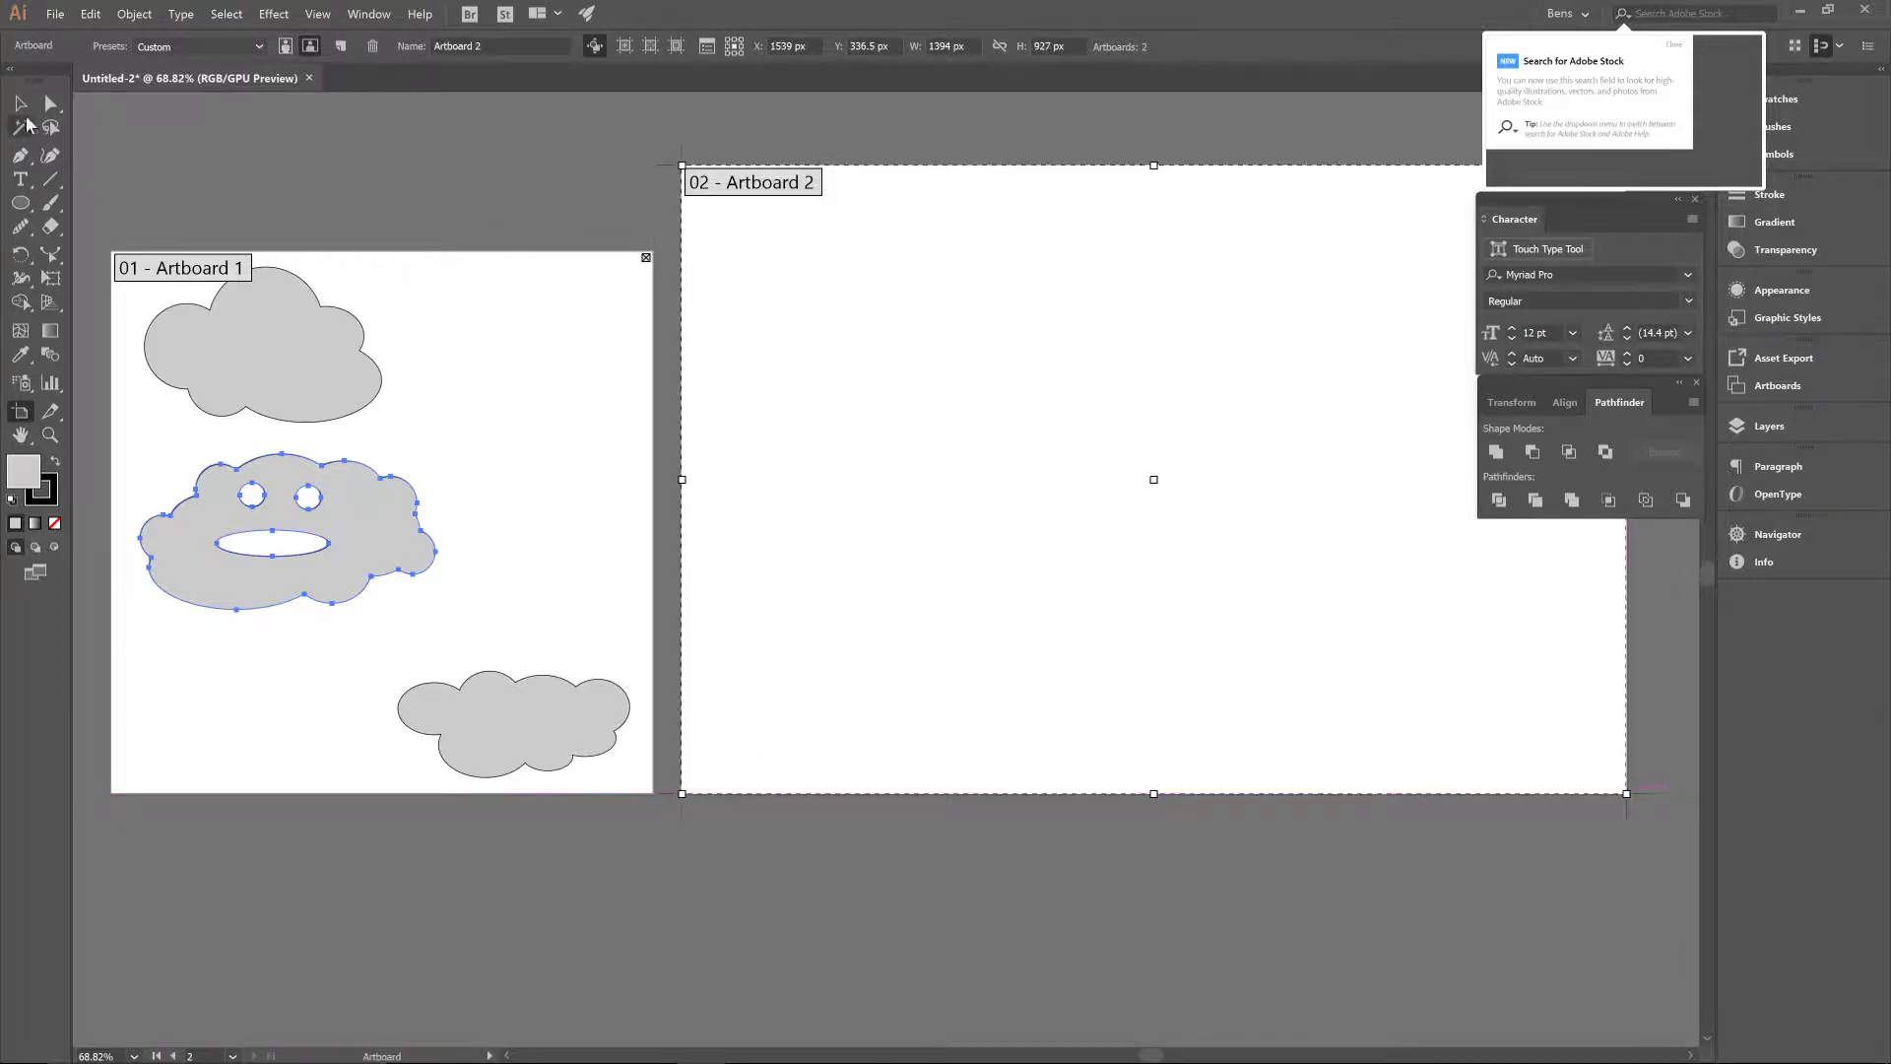
{"action": "left_click", "coordinate": [20, 103]}
- Turn on the document grid for drawing on the second artboard
{"action": "left_click_drag", "start_coordinate": [1237, 401], "coordinate": [1050, 441]}
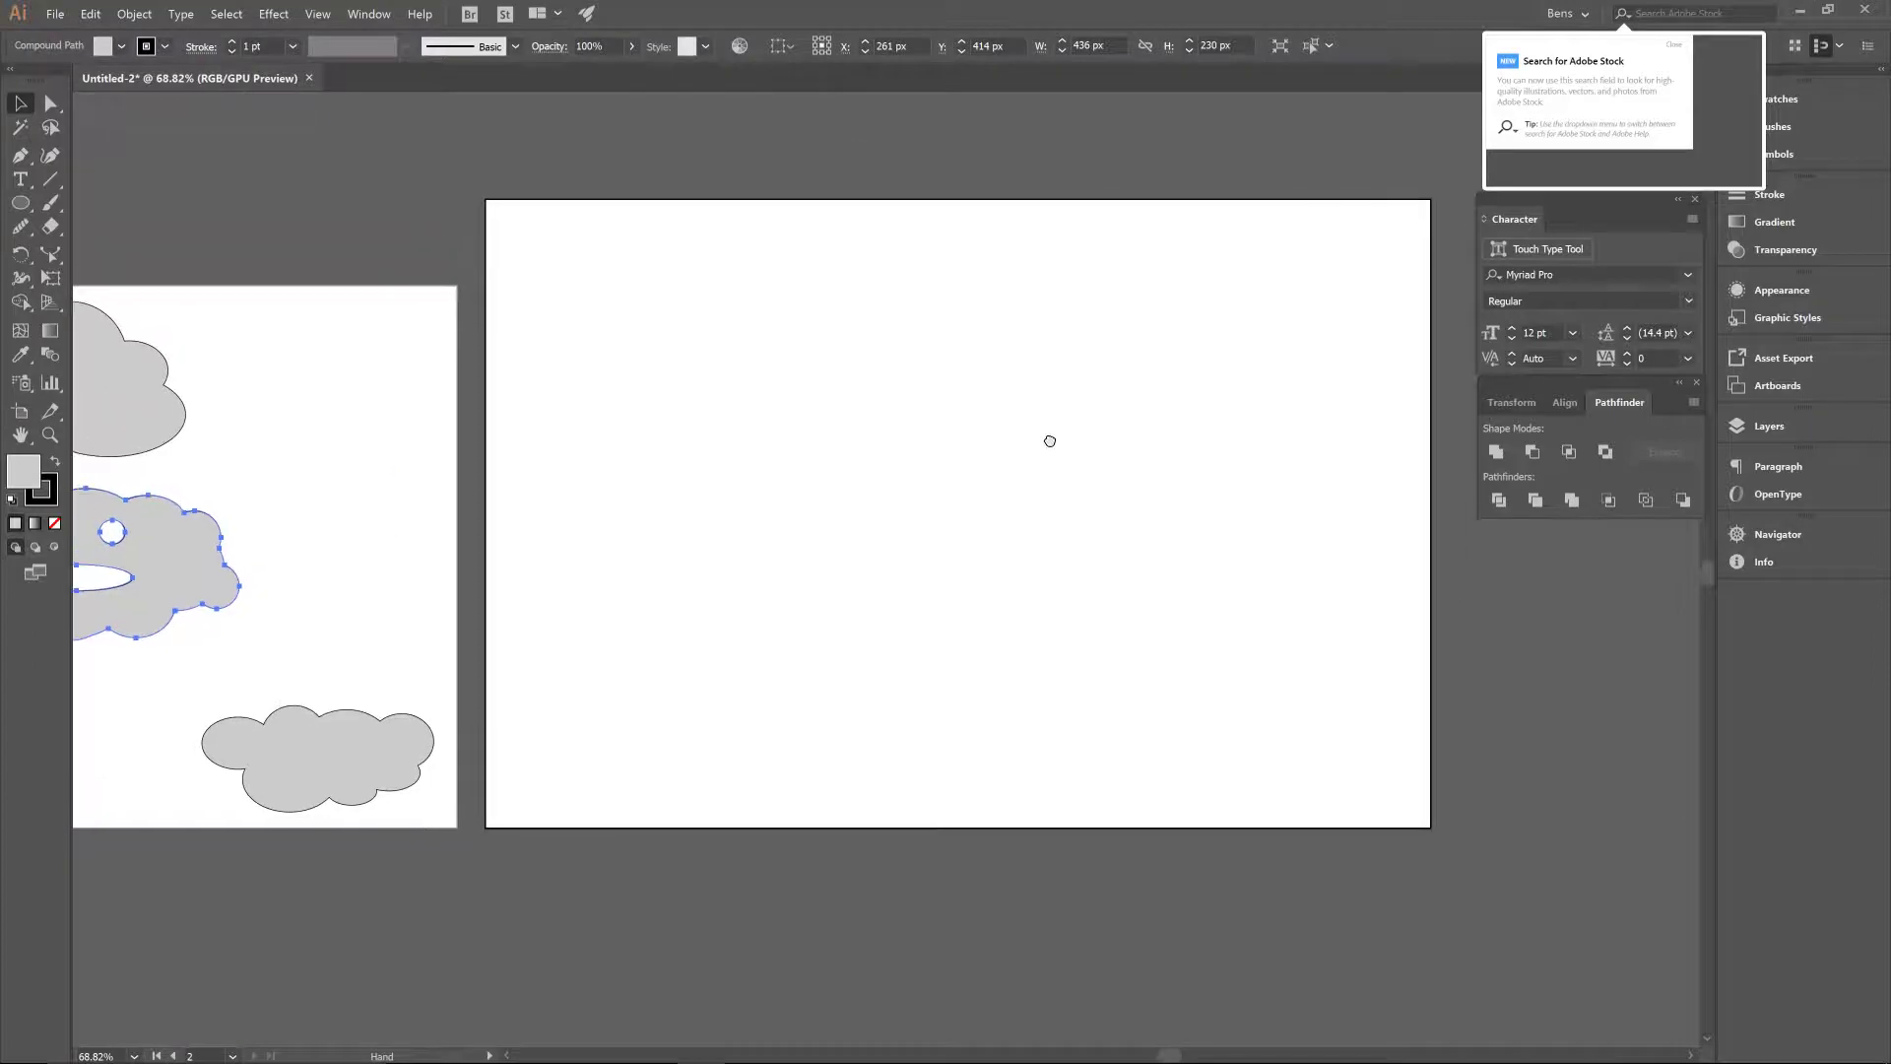
{"action": "left_click", "coordinate": [357, 14]}
{"action": "left_click", "coordinate": [317, 14]}
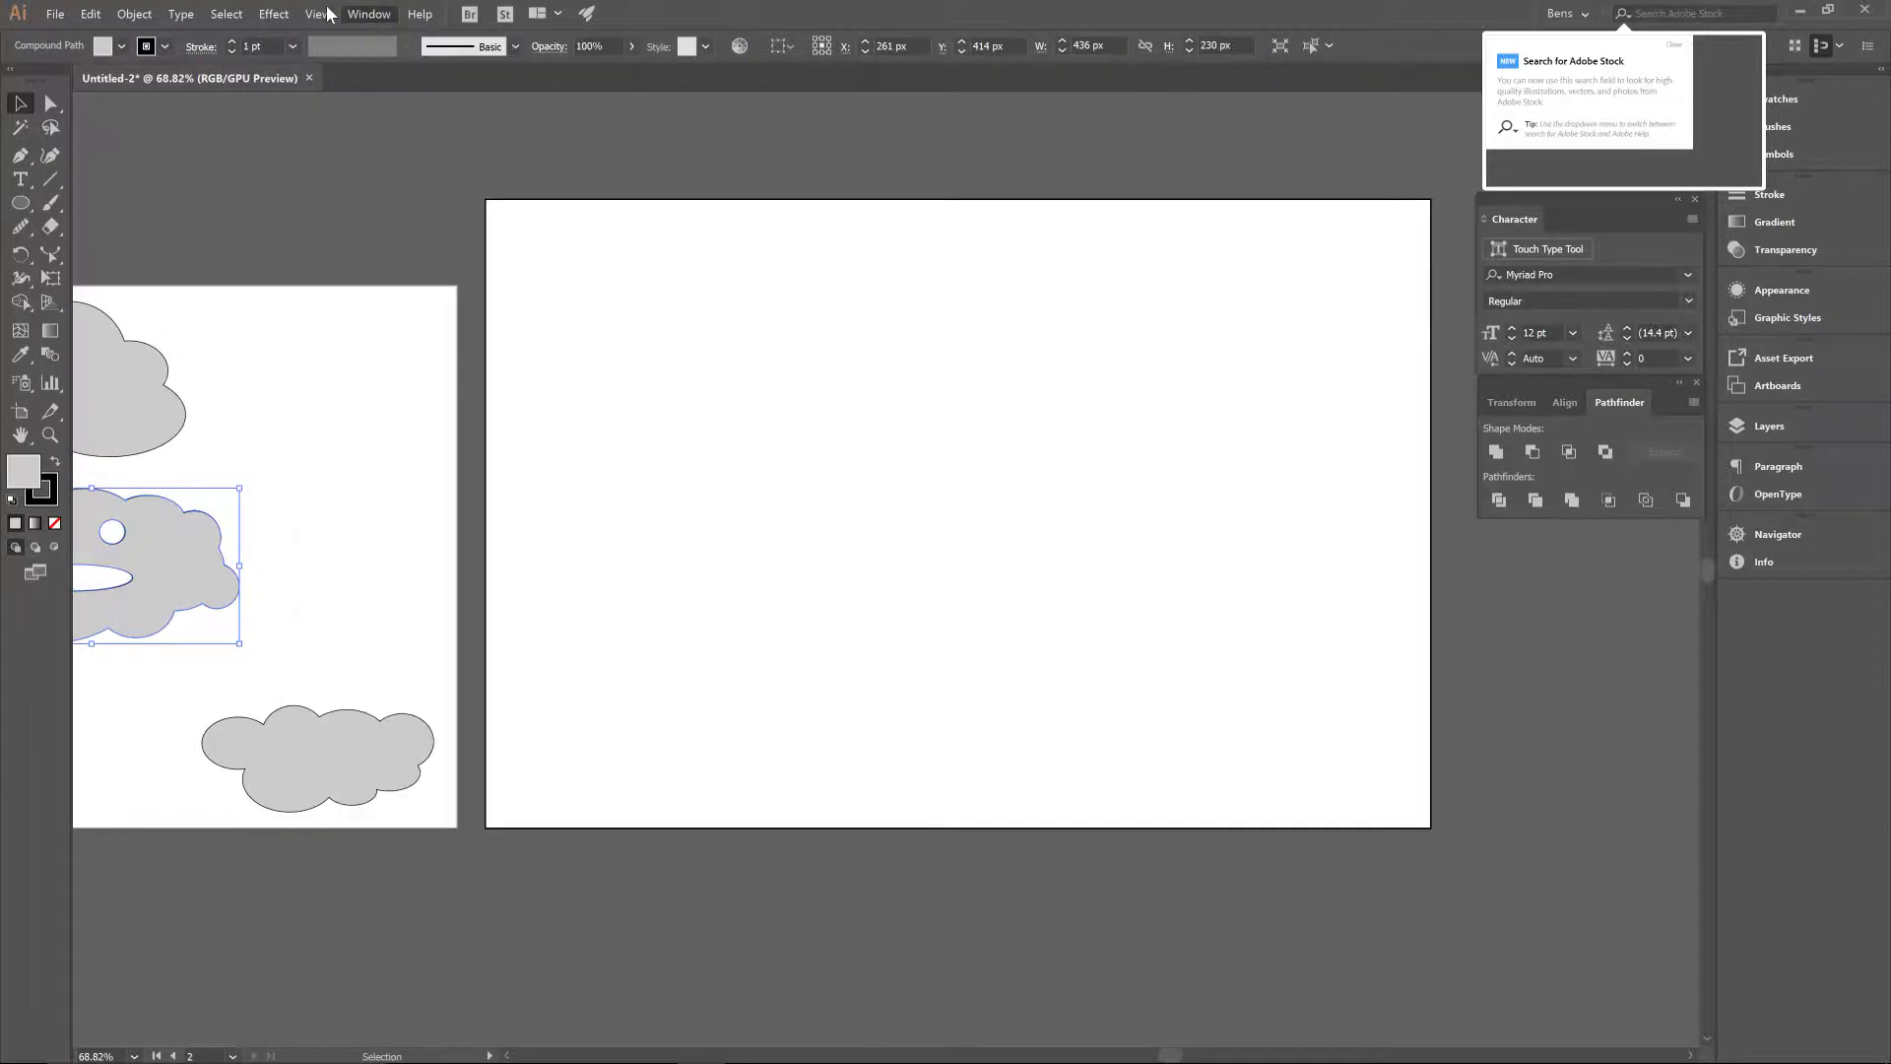
{"action": "left_click", "coordinate": [399, 580]}
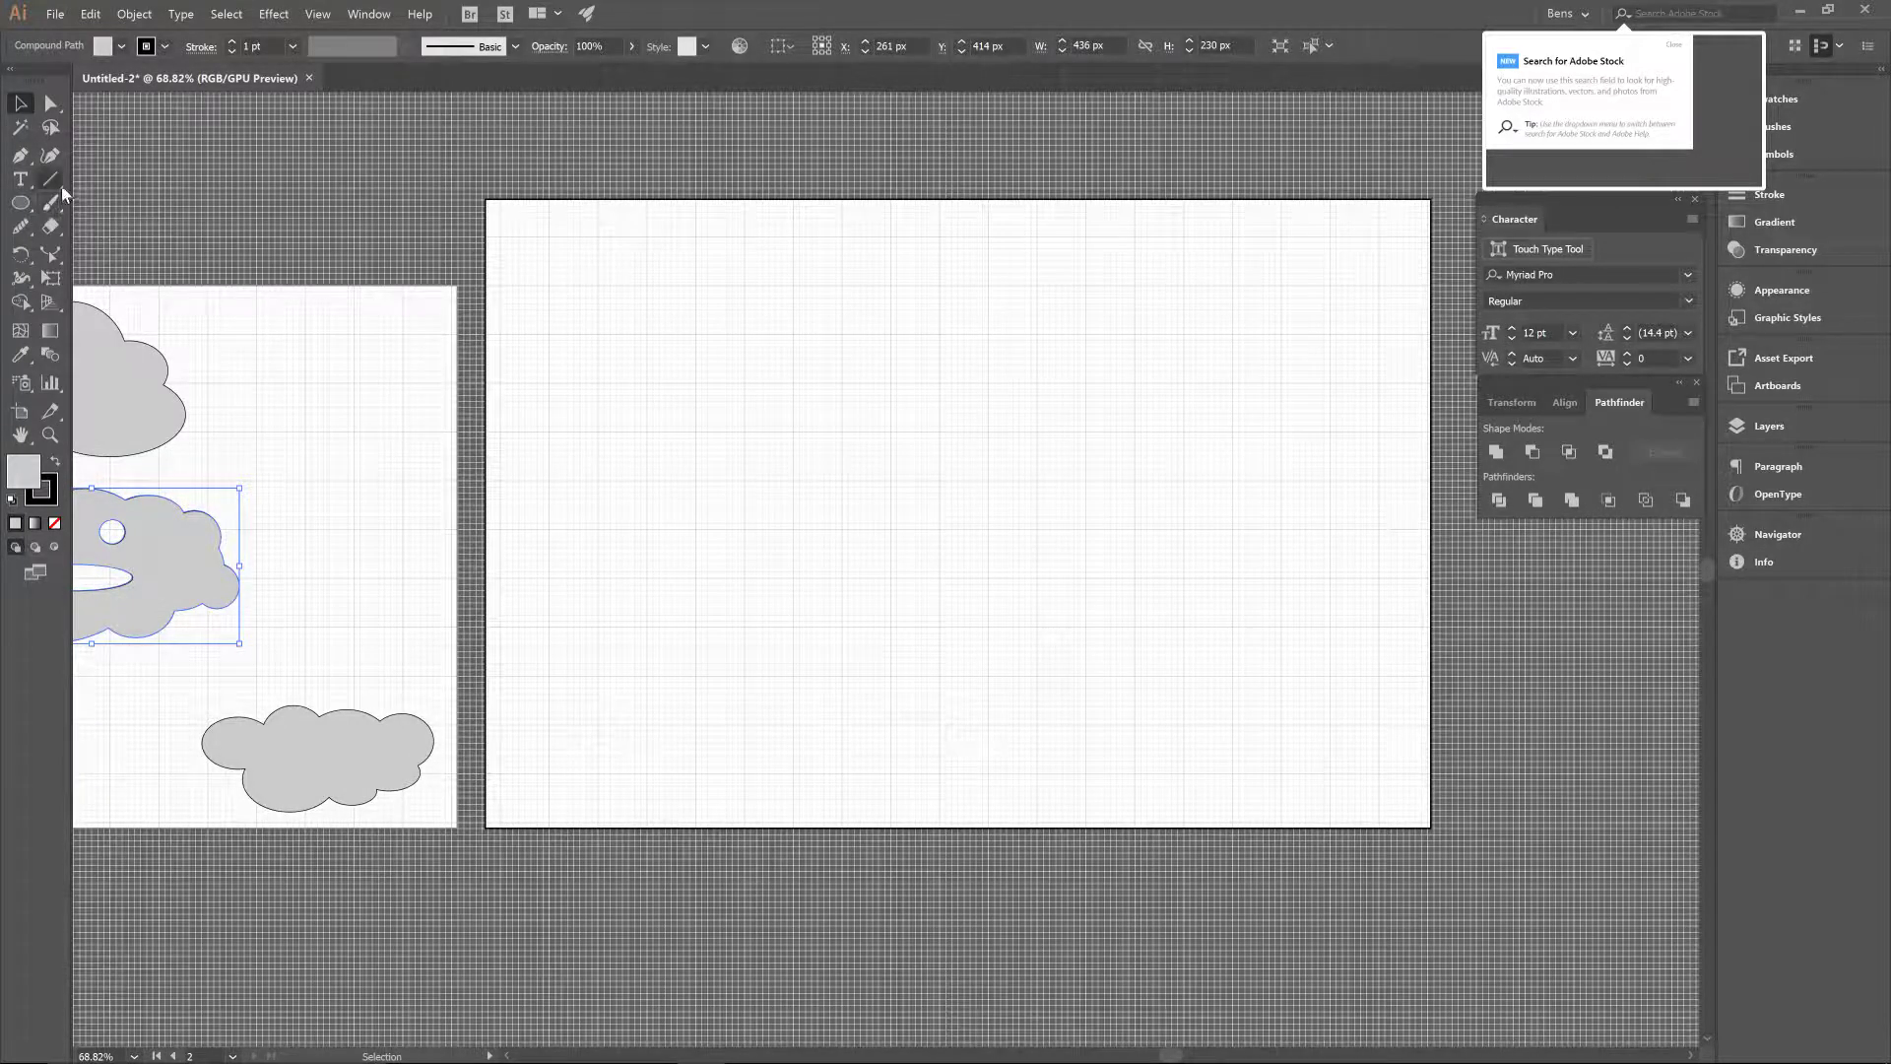
- Draw a tall rectangle about 362 by 723 px along the left side of the second artboard as a tower
{"action": "left_click", "coordinate": [21, 204]}
{"action": "left_click", "coordinate": [21, 206]}
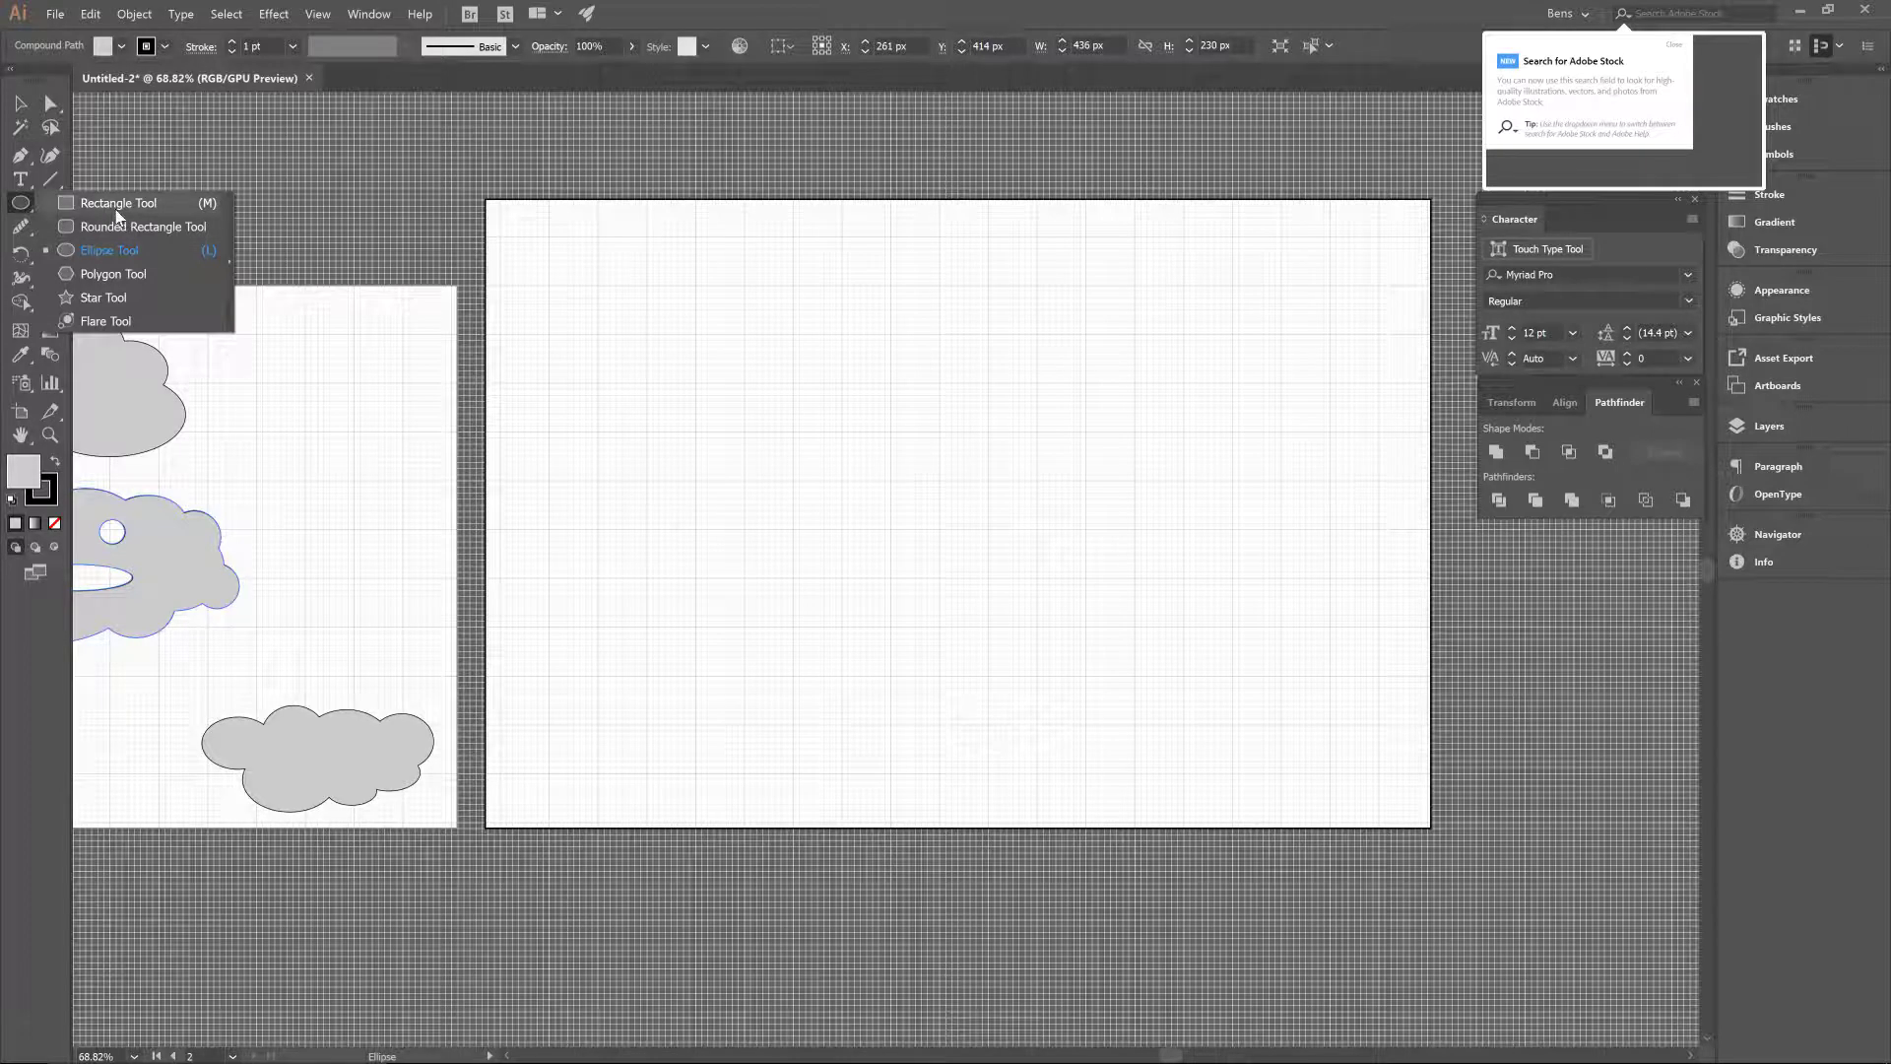
{"action": "left_click", "coordinate": [116, 205]}
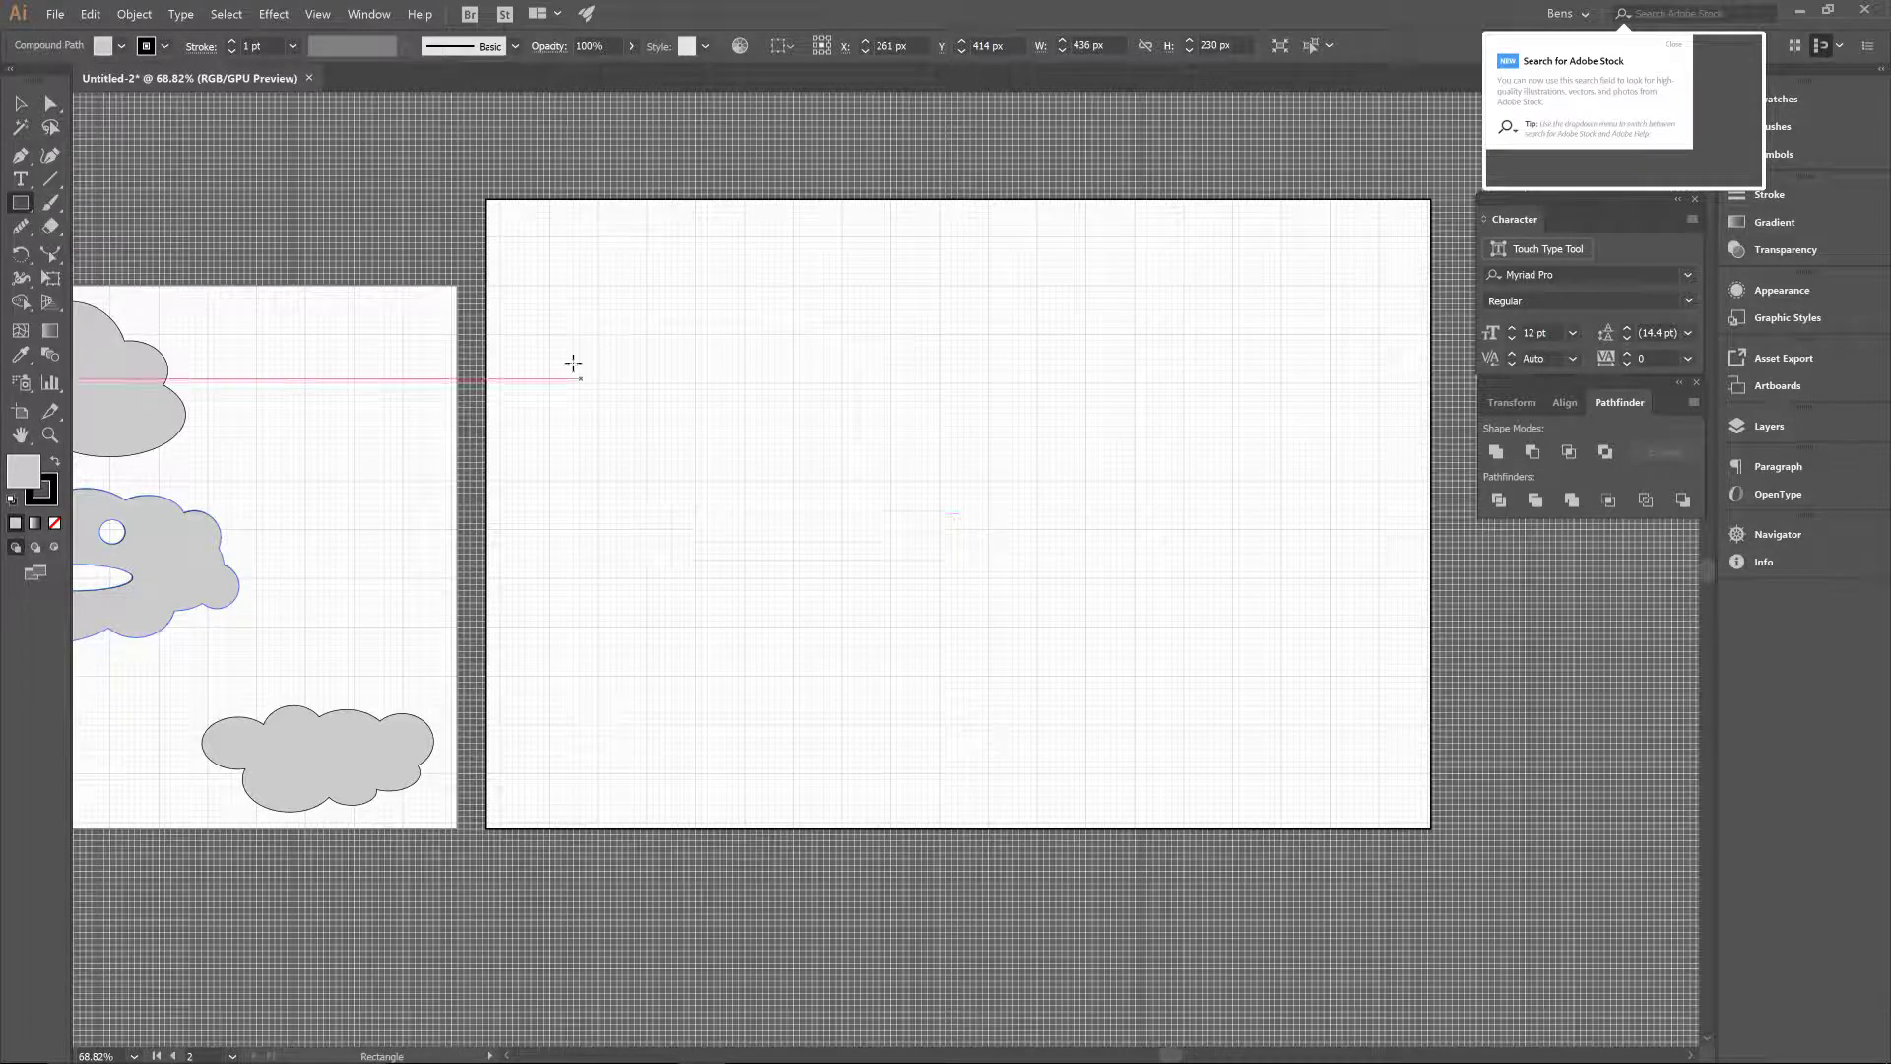
{"action": "left_click_drag", "start_coordinate": [549, 286], "coordinate": [746, 777]}
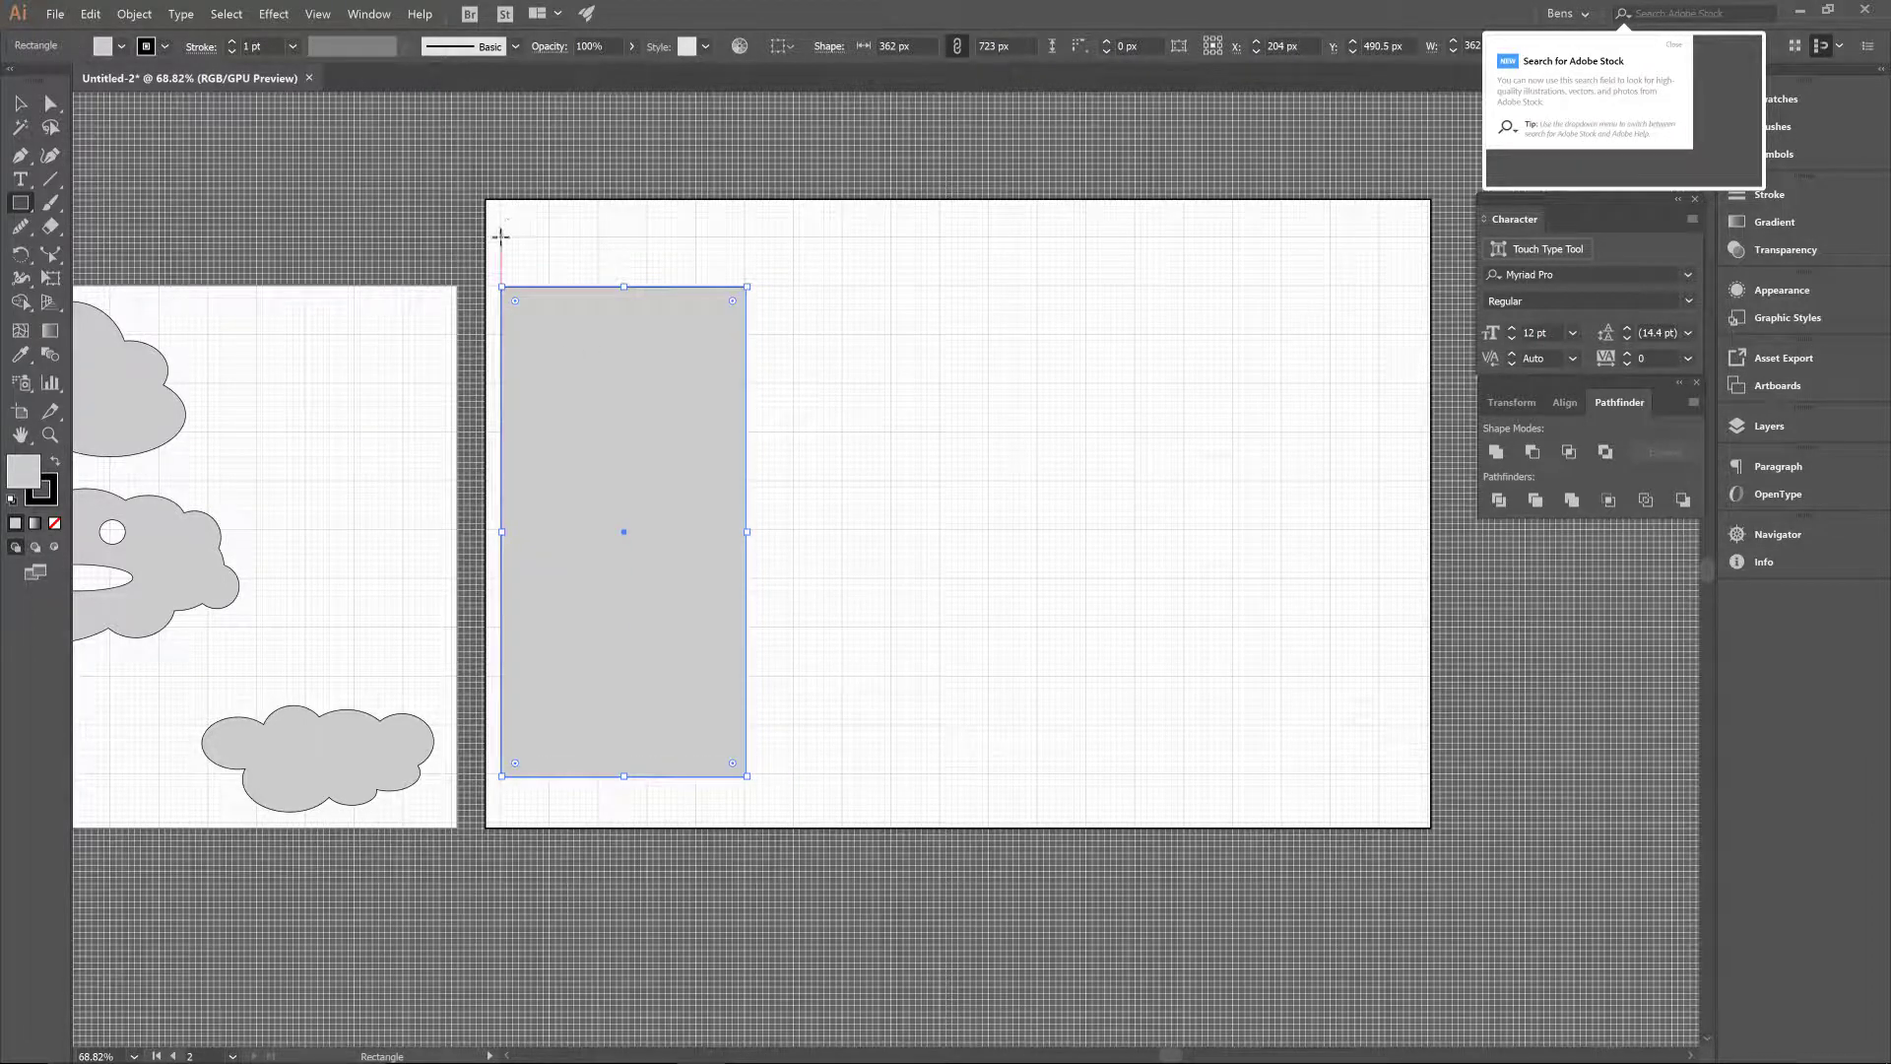
- Draw a 72 px square on the tower's upper-left corner and copy it twice, evenly spaced, along the top edge as battlements
{"action": "left_click_drag", "start_coordinate": [502, 237], "coordinate": [549, 284]}
{"action": "key", "text": "z"}
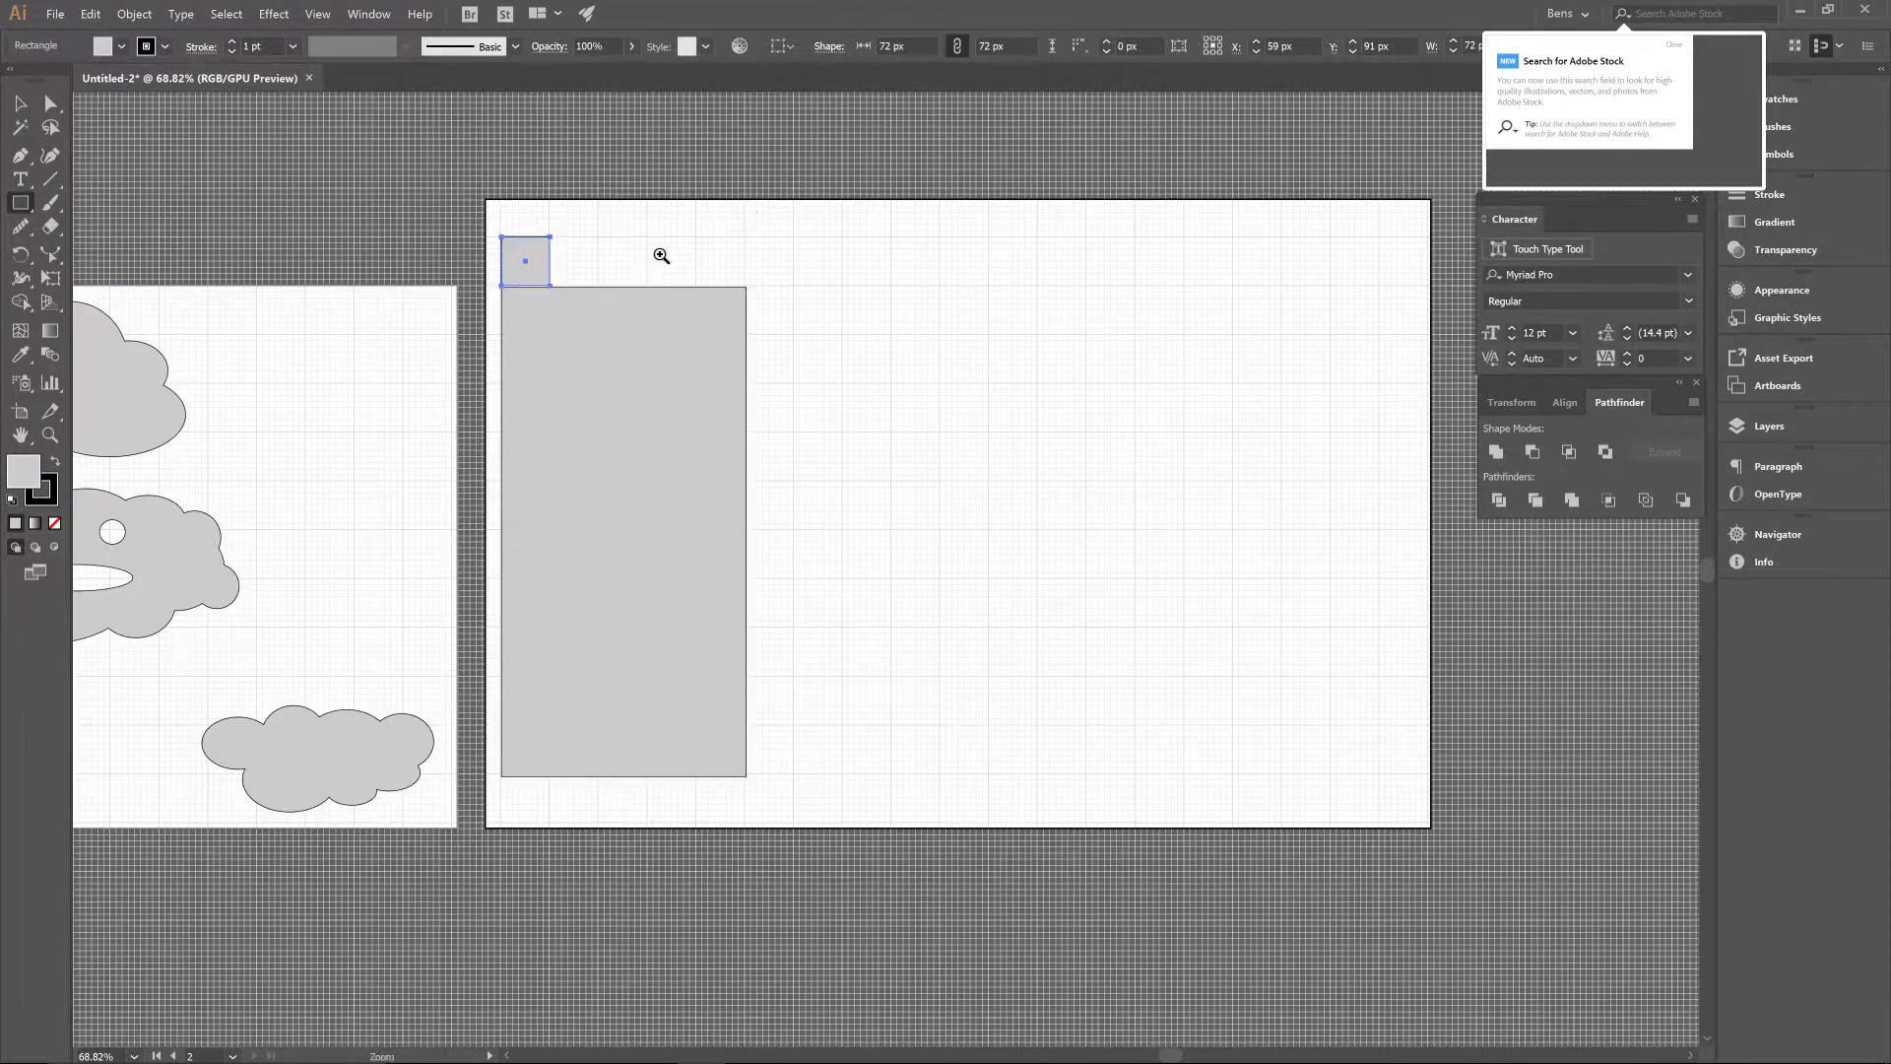
{"action": "left_click_drag", "start_coordinate": [660, 253], "coordinate": [845, 212]}
{"action": "left_click_drag", "start_coordinate": [616, 319], "coordinate": [661, 399]}
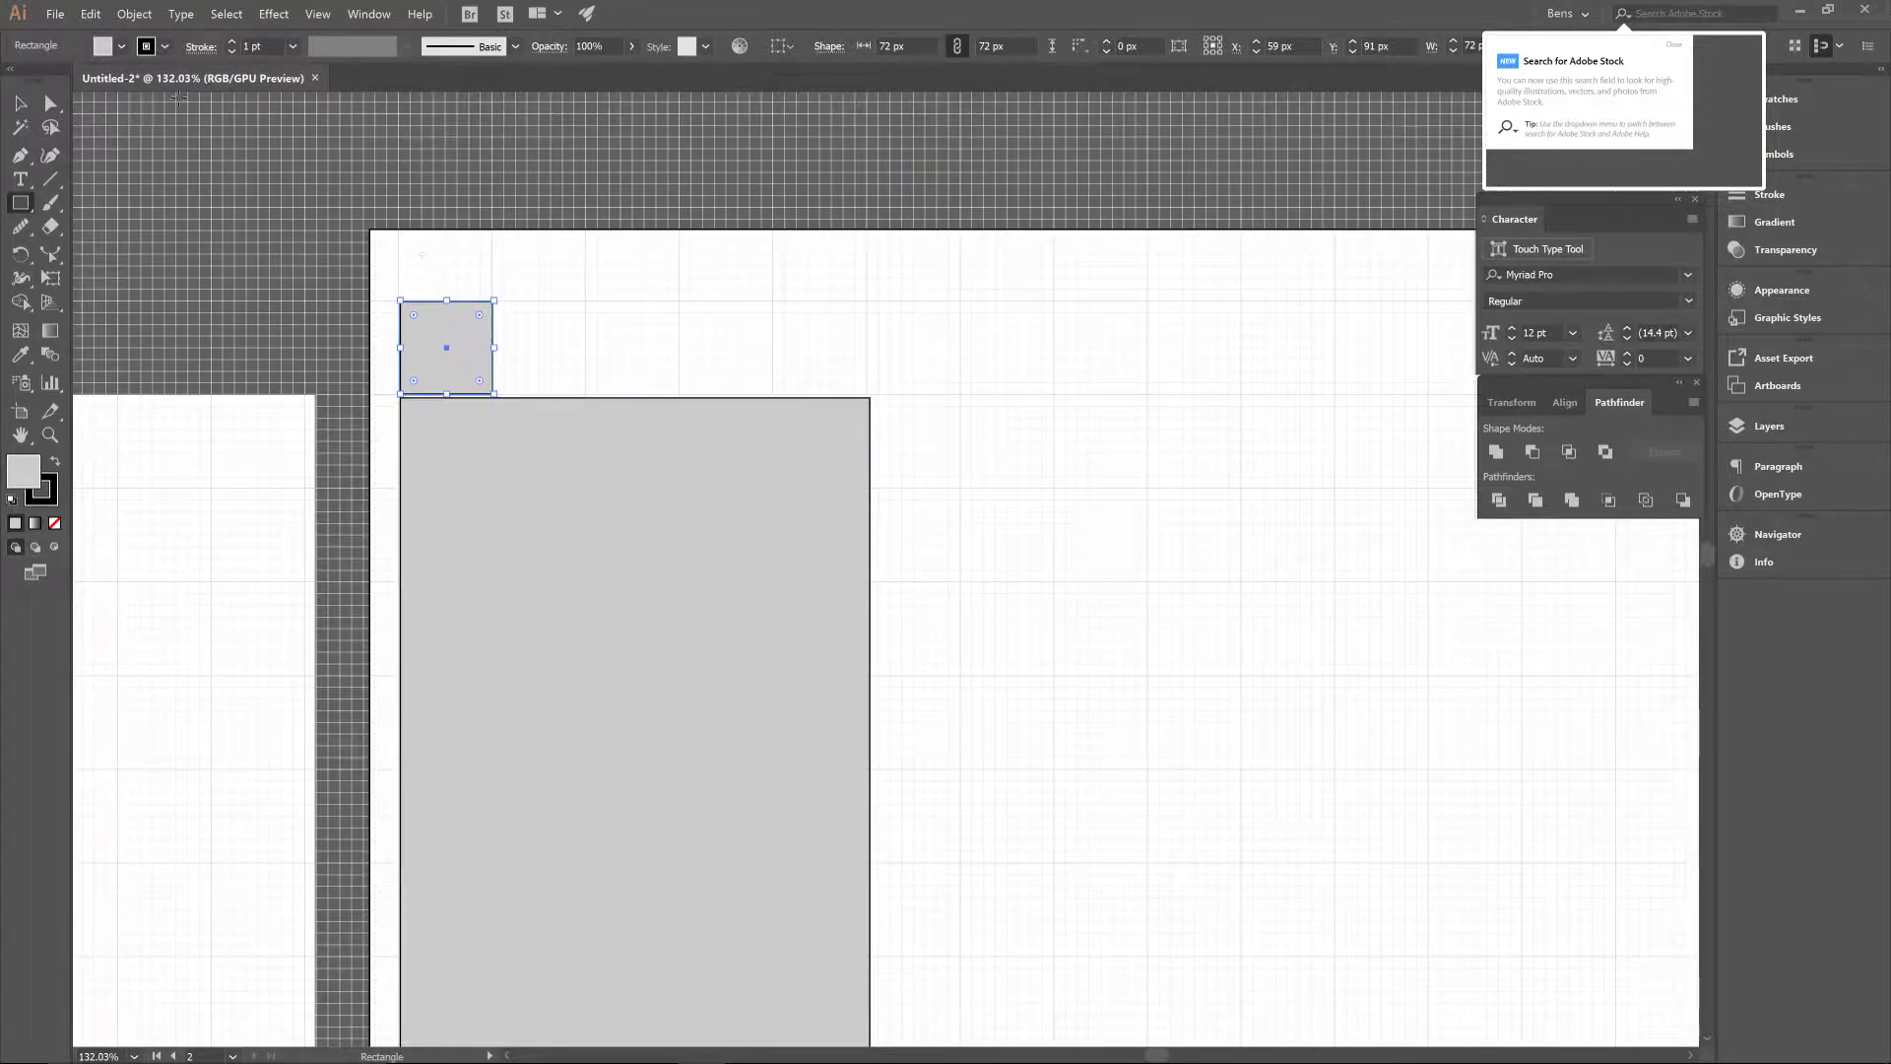
{"action": "left_click", "coordinate": [19, 102]}
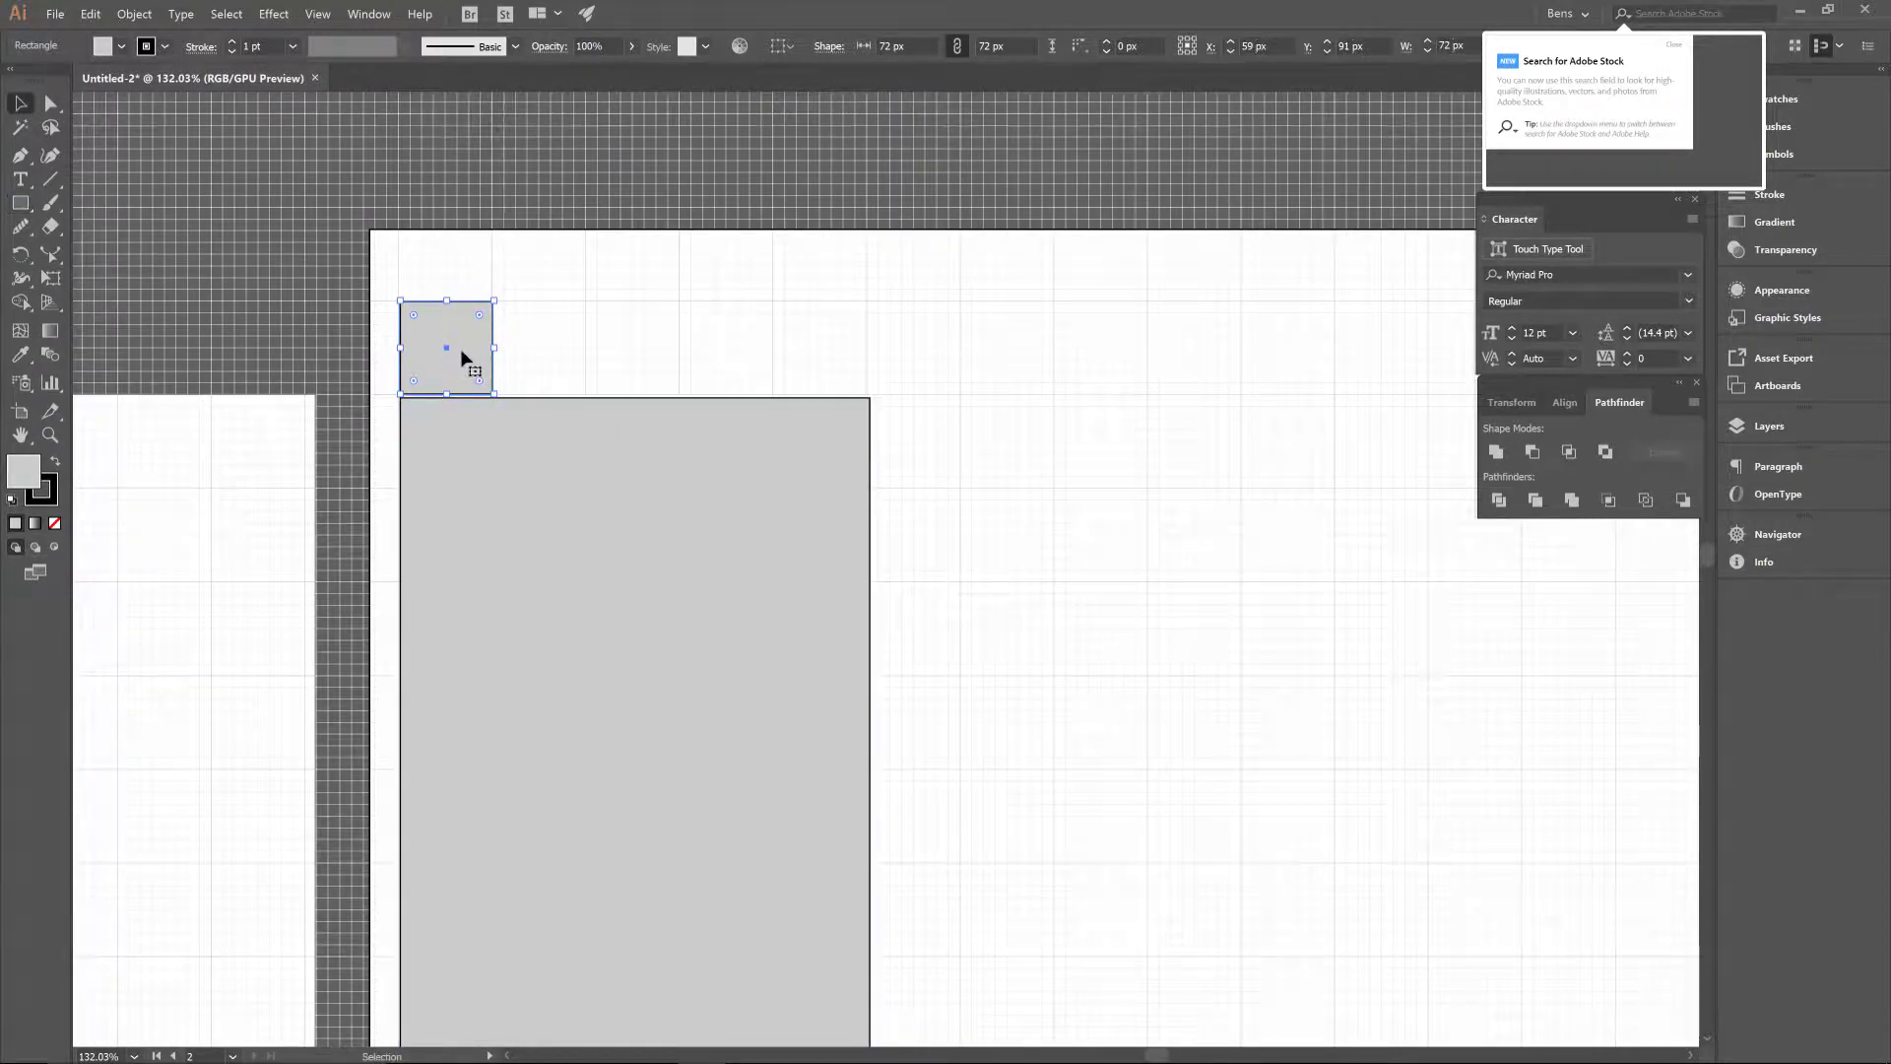
{"action": "left_click_drag", "start_coordinate": [471, 367], "coordinate": [850, 360]}
{"action": "left_click", "coordinate": [991, 397]}
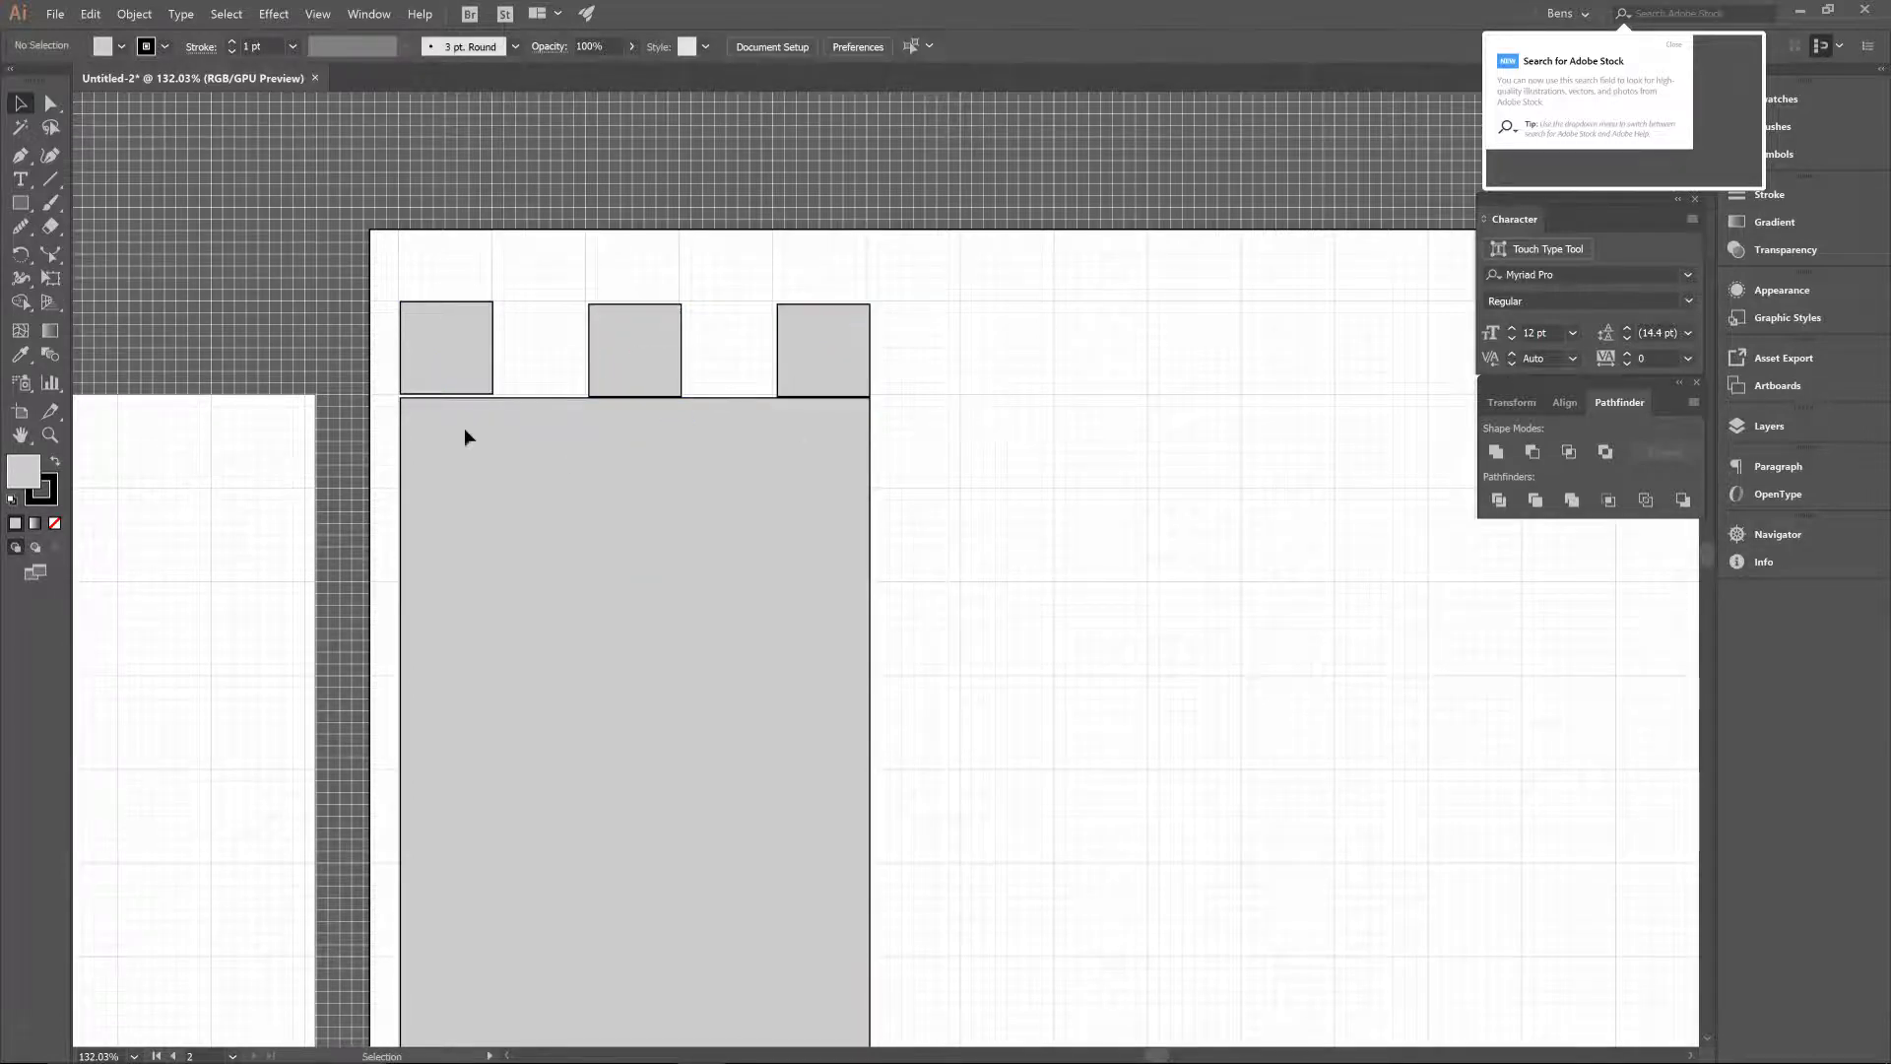
- Nudge the left battlement square down so it sits on the tower's top edge, level with the other two squares
{"action": "left_click", "coordinate": [469, 367]}
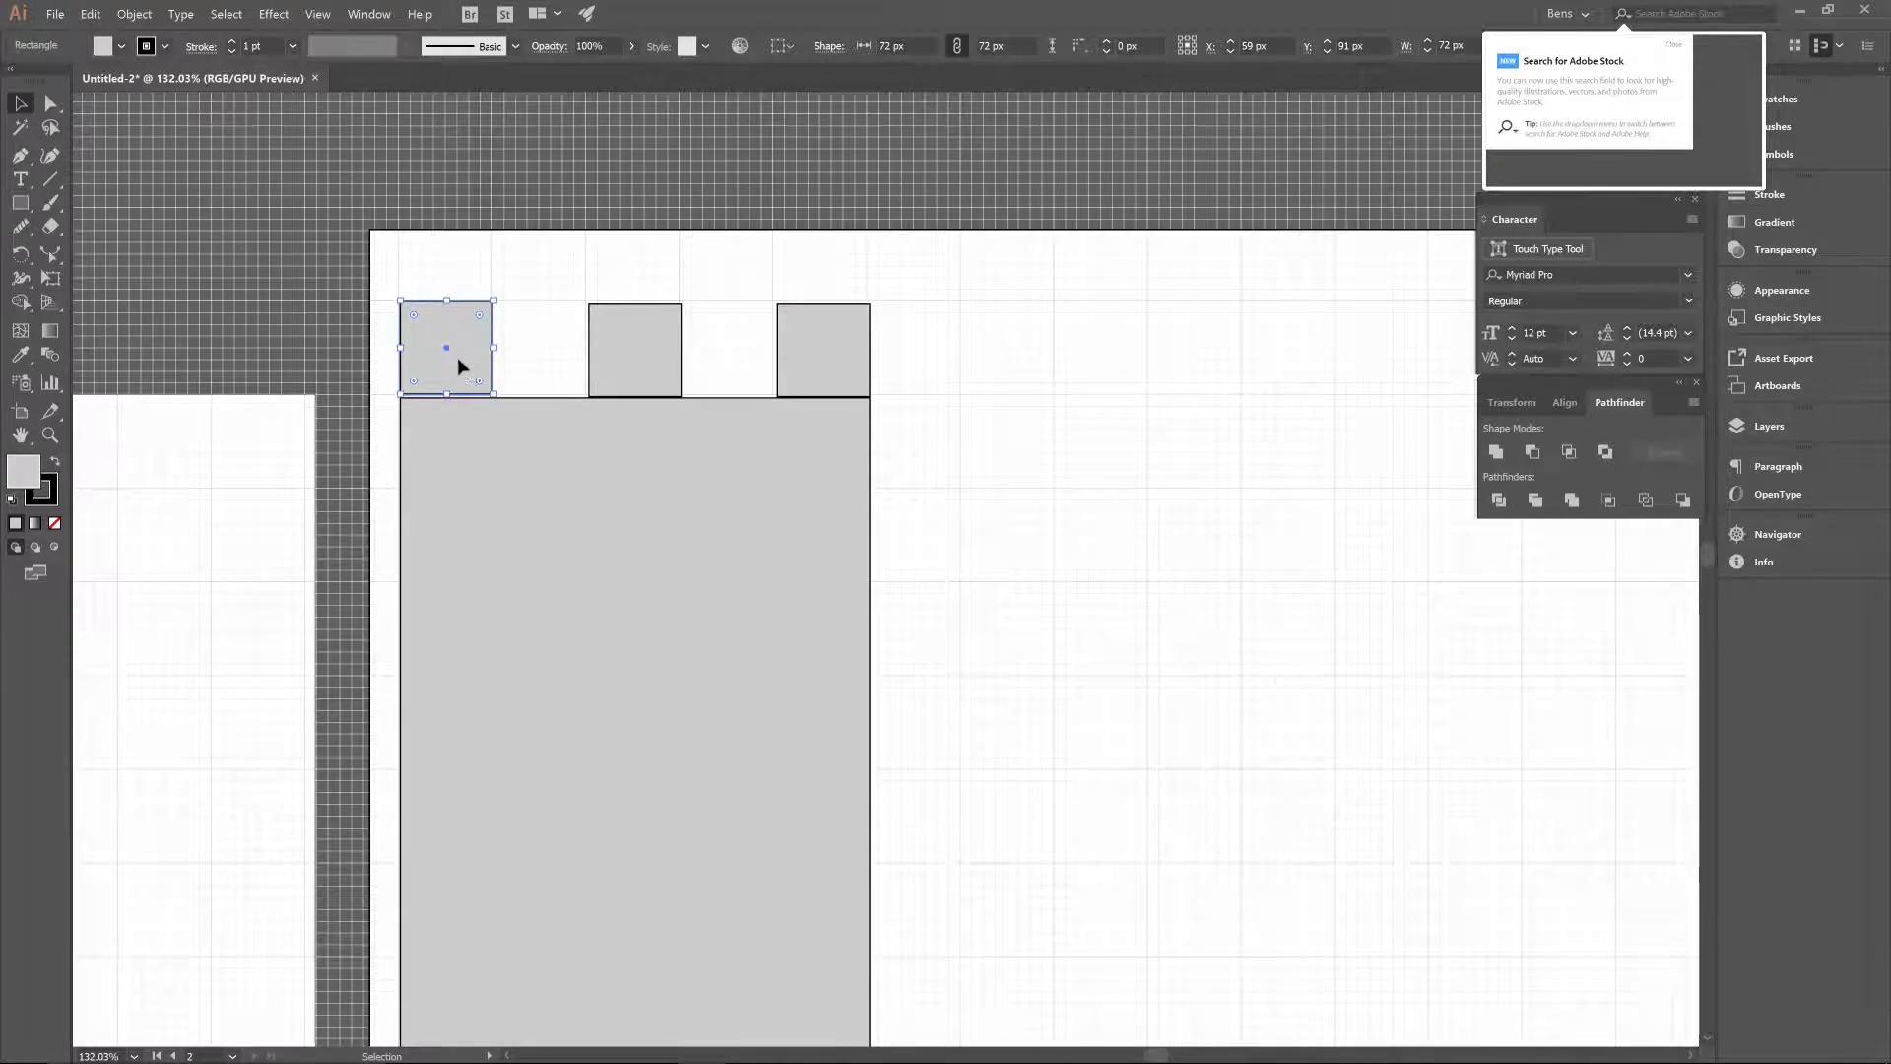
{"action": "left_click_drag", "start_coordinate": [458, 366], "coordinate": [458, 369]}
{"action": "left_click_drag", "start_coordinate": [458, 362], "coordinate": [457, 361]}
{"action": "left_click", "coordinate": [1121, 402]}
{"action": "left_click", "coordinate": [995, 347], "text": "ctrl+alt"}
{"action": "left_click_drag", "start_coordinate": [939, 409], "coordinate": [1010, 456]}
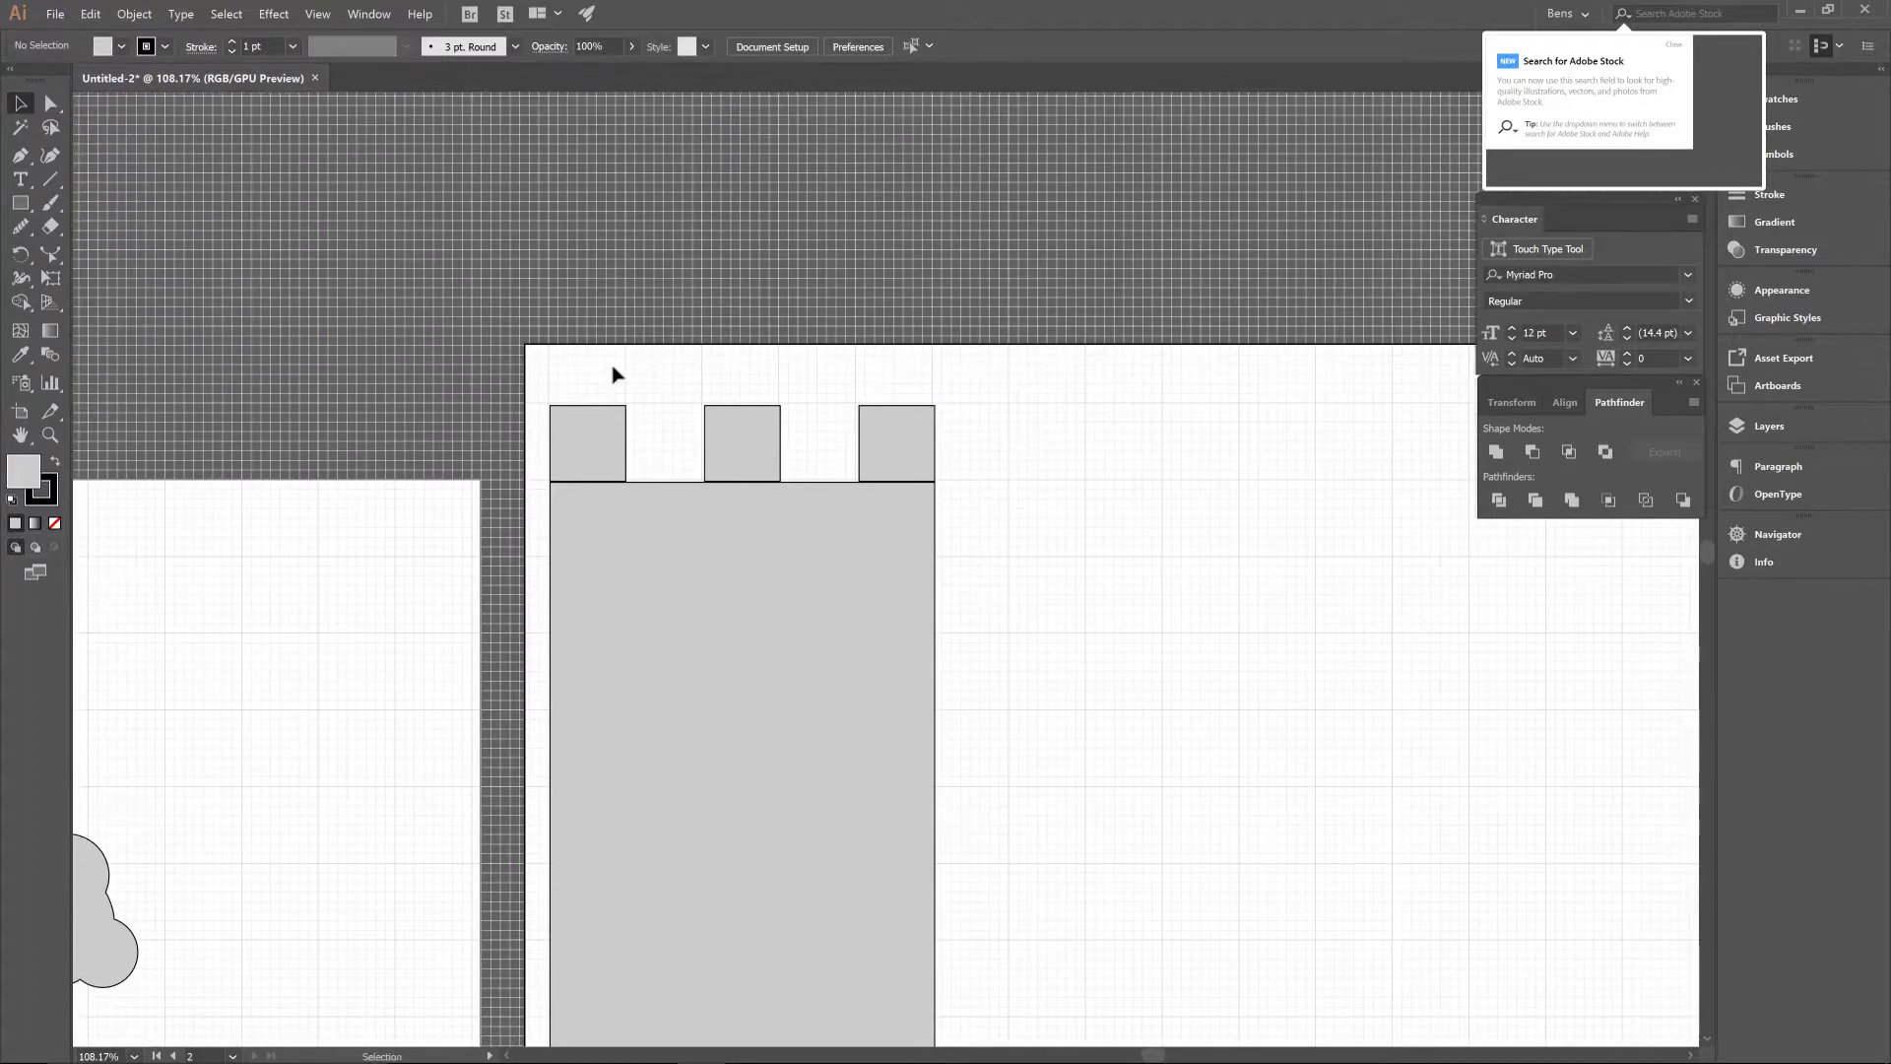
- Raise the upper-right corner point of the right battlement square straight up with Direct Selection to give it a slanted top
{"action": "left_click", "coordinate": [50, 102]}
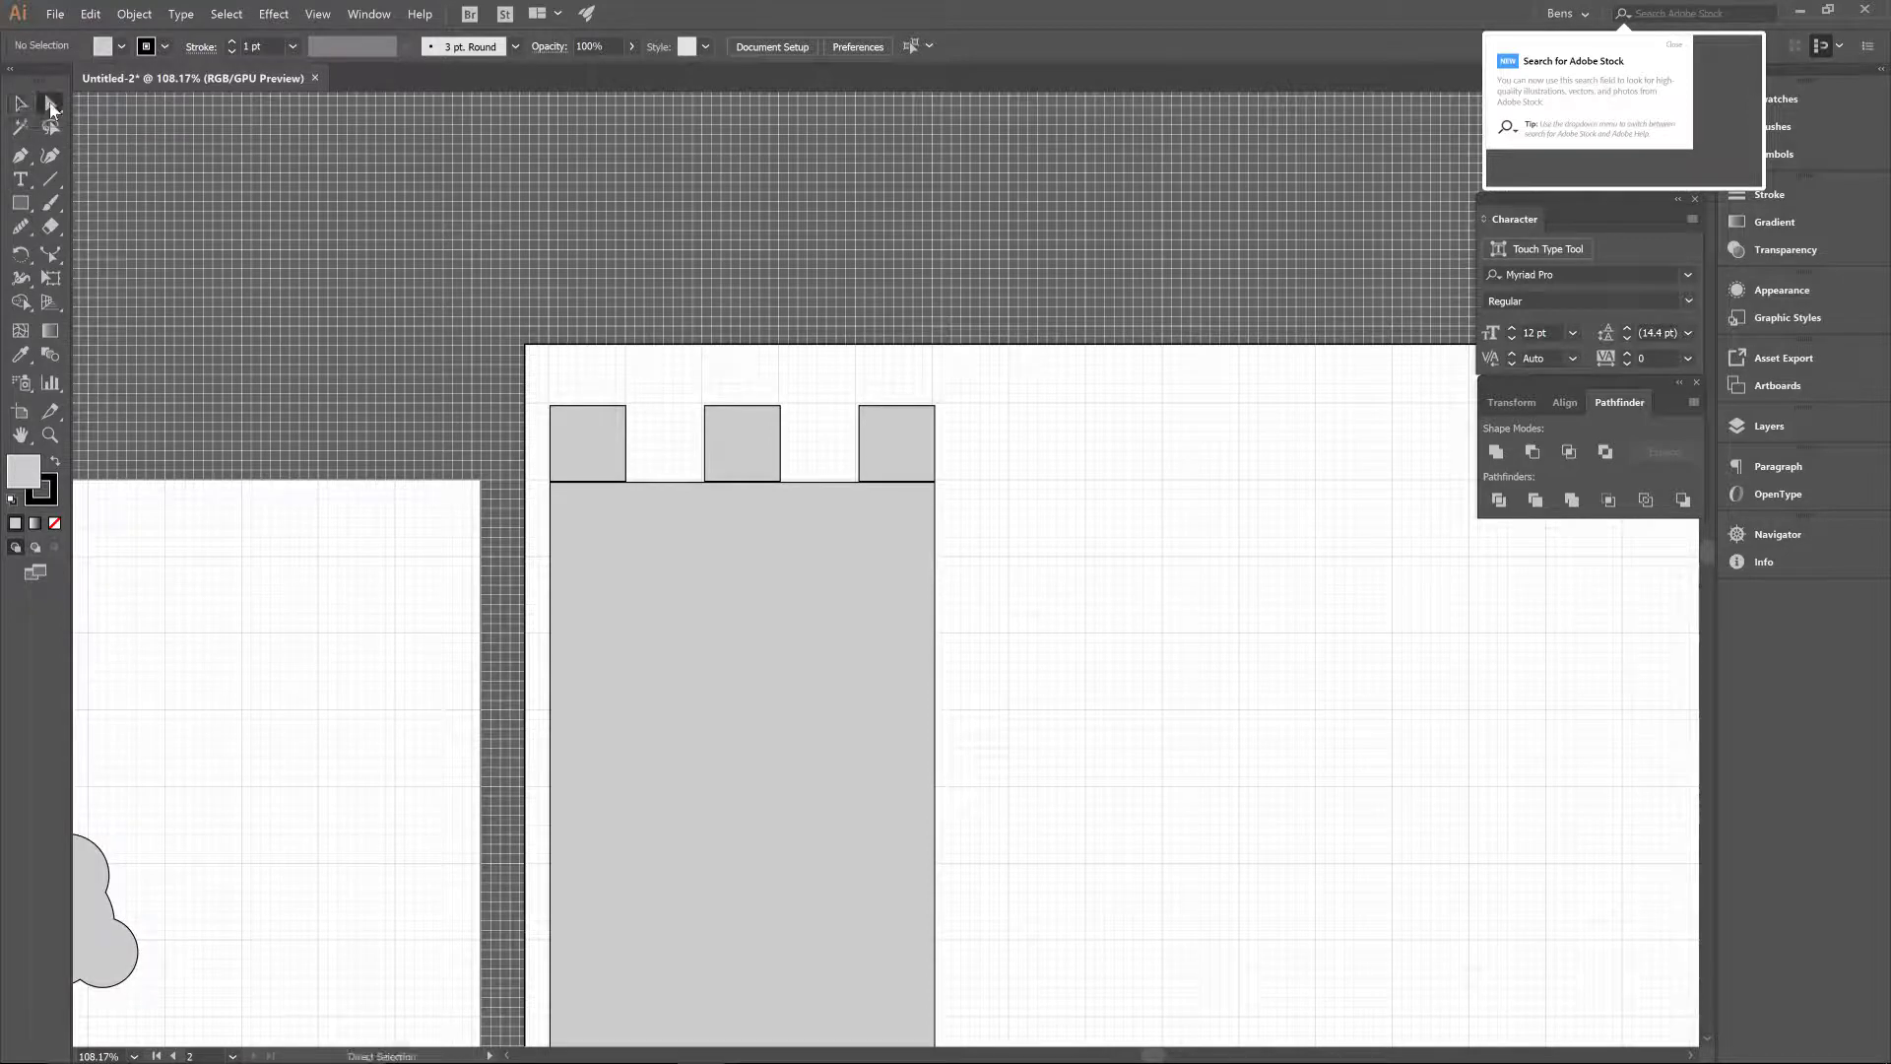
{"action": "left_click", "coordinate": [908, 423]}
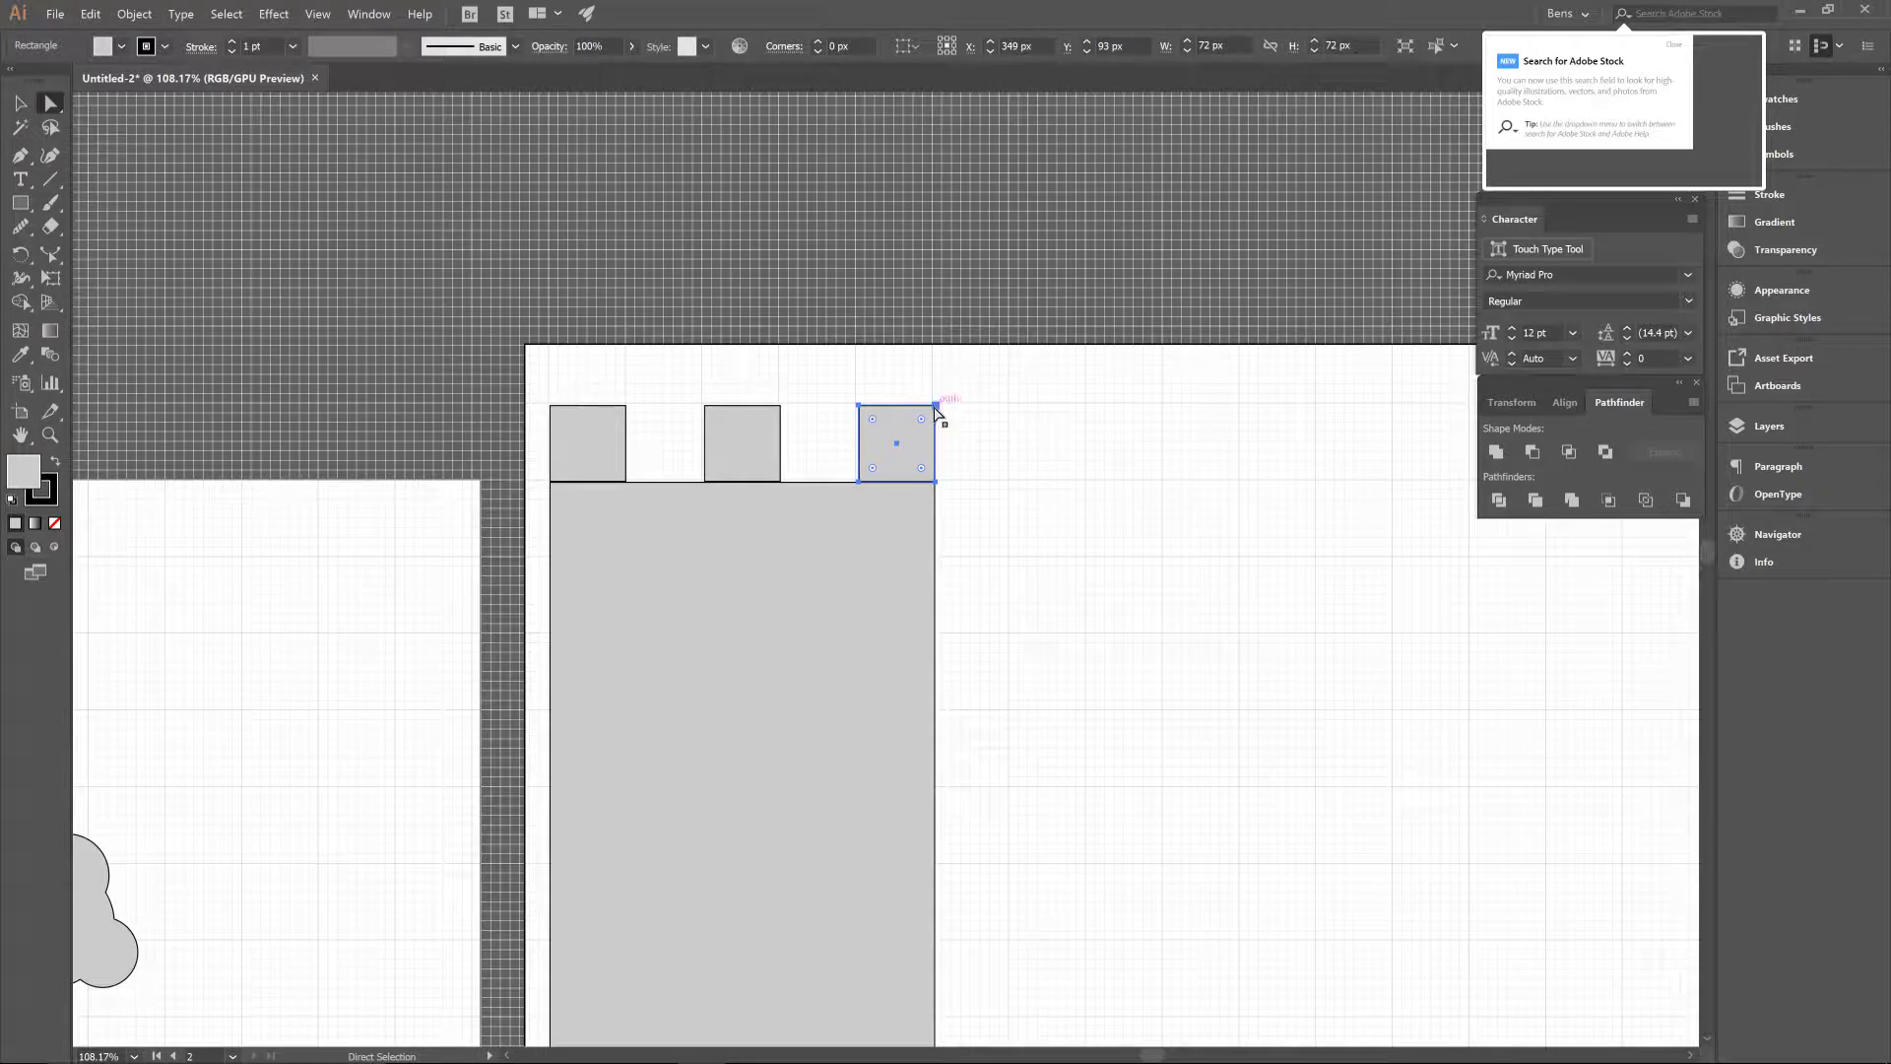
{"action": "left_click", "coordinate": [936, 405]}
{"action": "left_click_drag", "start_coordinate": [937, 412], "coordinate": [935, 354]}
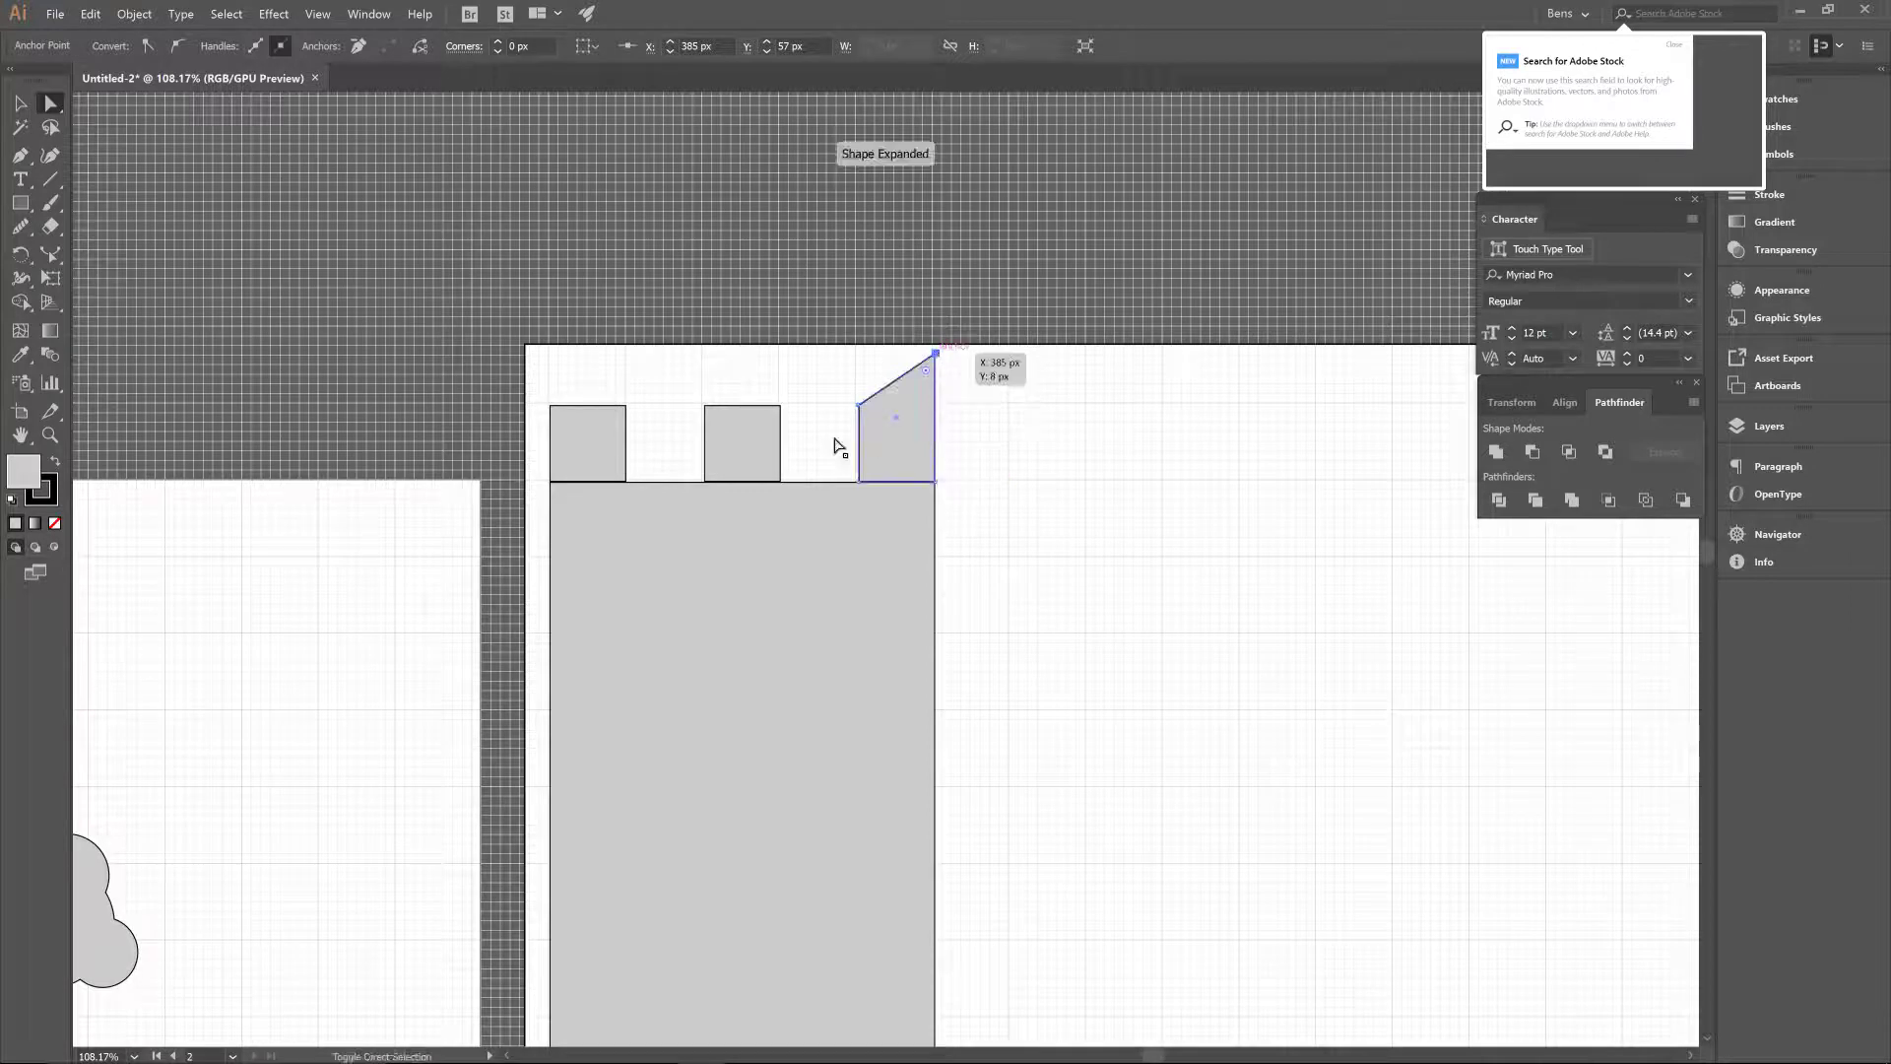
- Raise the left battlement's upper-left corner point straight up to Y 8 px, mirroring the slanted right battlement
{"action": "left_click", "coordinate": [549, 406]}
{"action": "left_click_drag", "start_coordinate": [551, 409], "coordinate": [551, 353]}
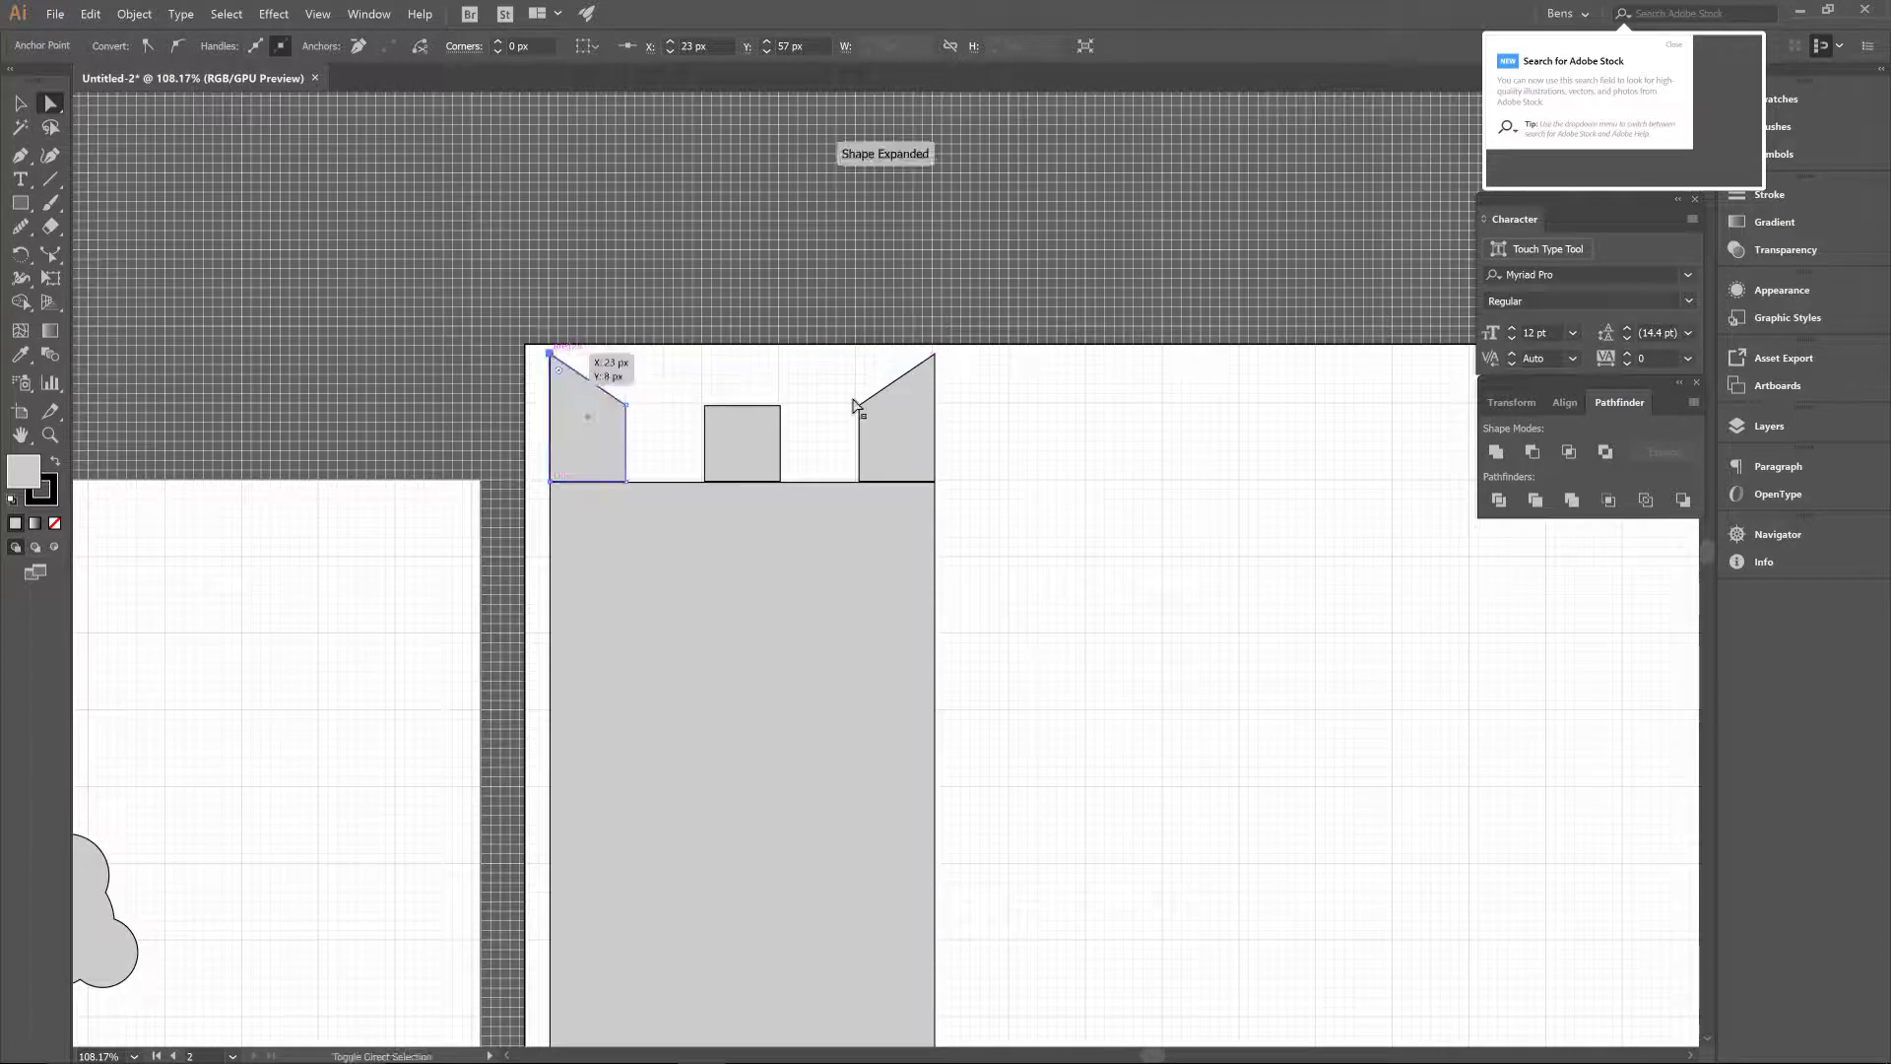
{"action": "left_click", "coordinate": [1089, 452]}
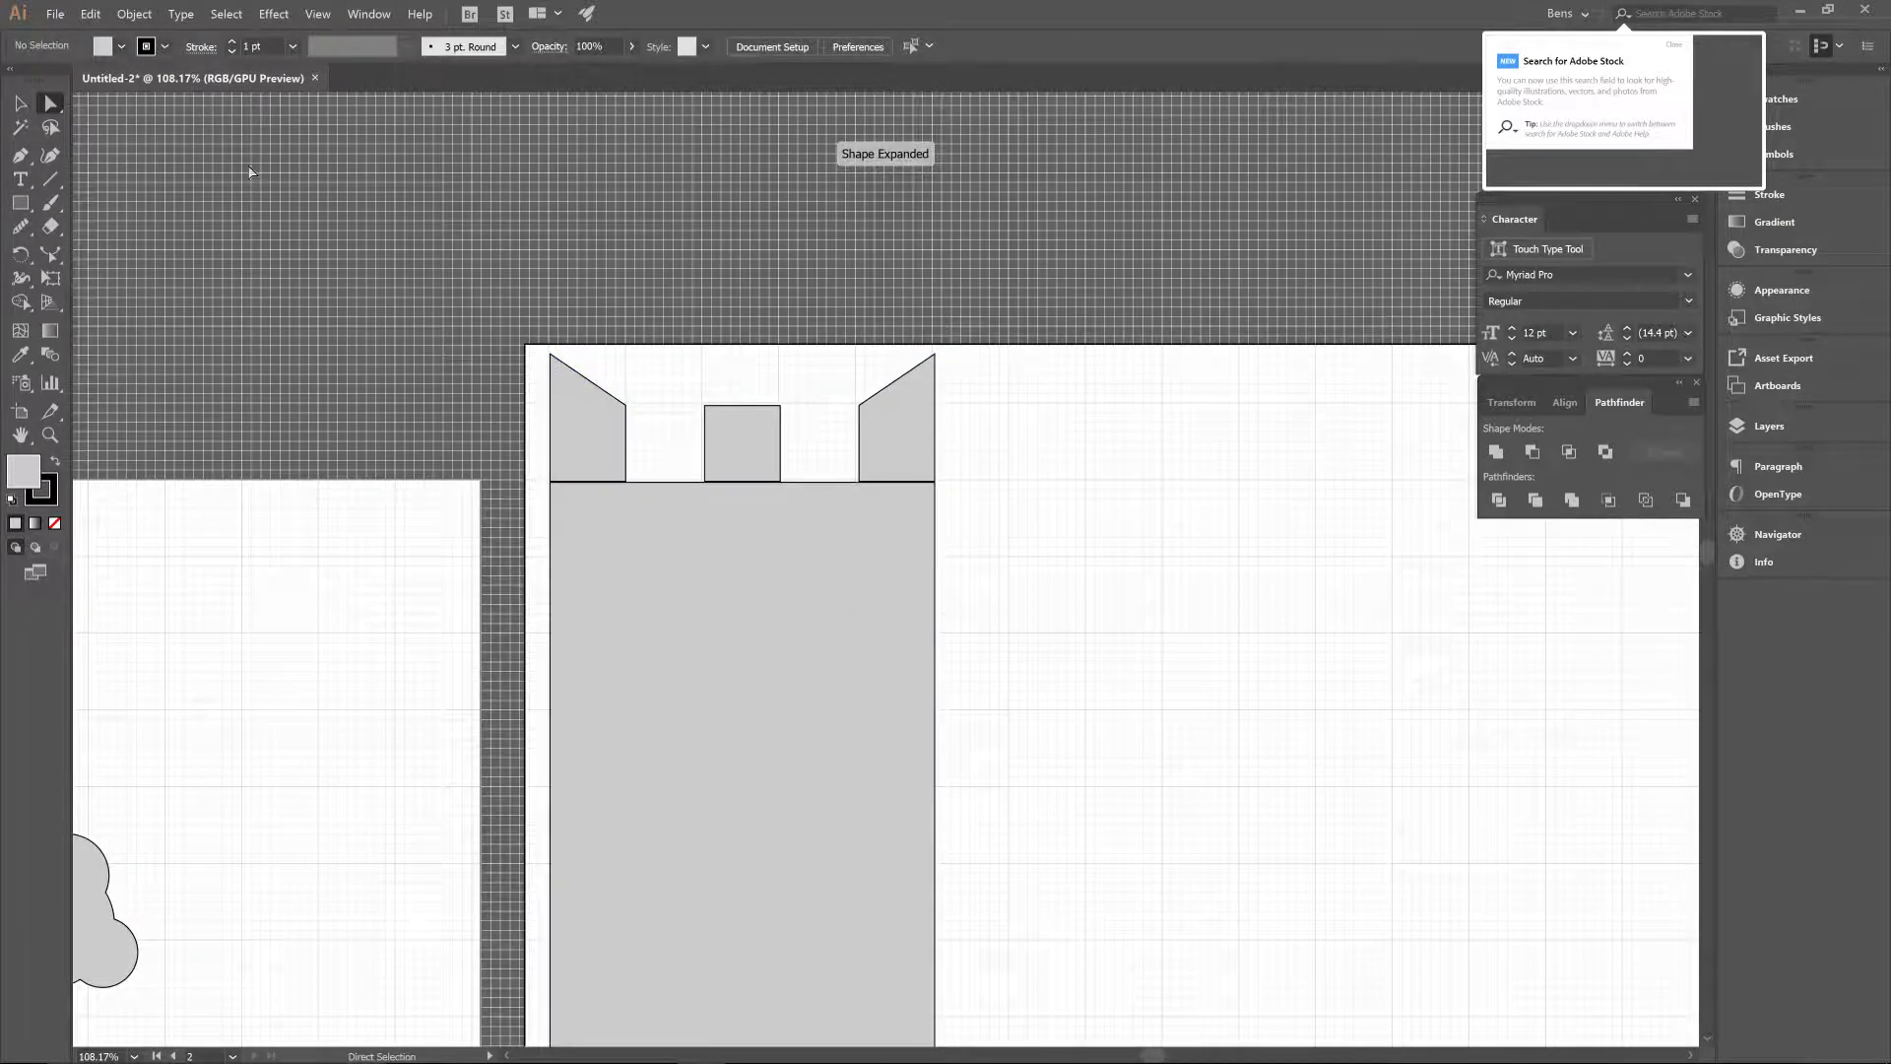
- Merge the three battlements and the tower rectangle into one shape with Shape Builder
{"action": "left_click", "coordinate": [19, 103]}
{"action": "left_click_drag", "start_coordinate": [1199, 703], "coordinate": [550, 443]}
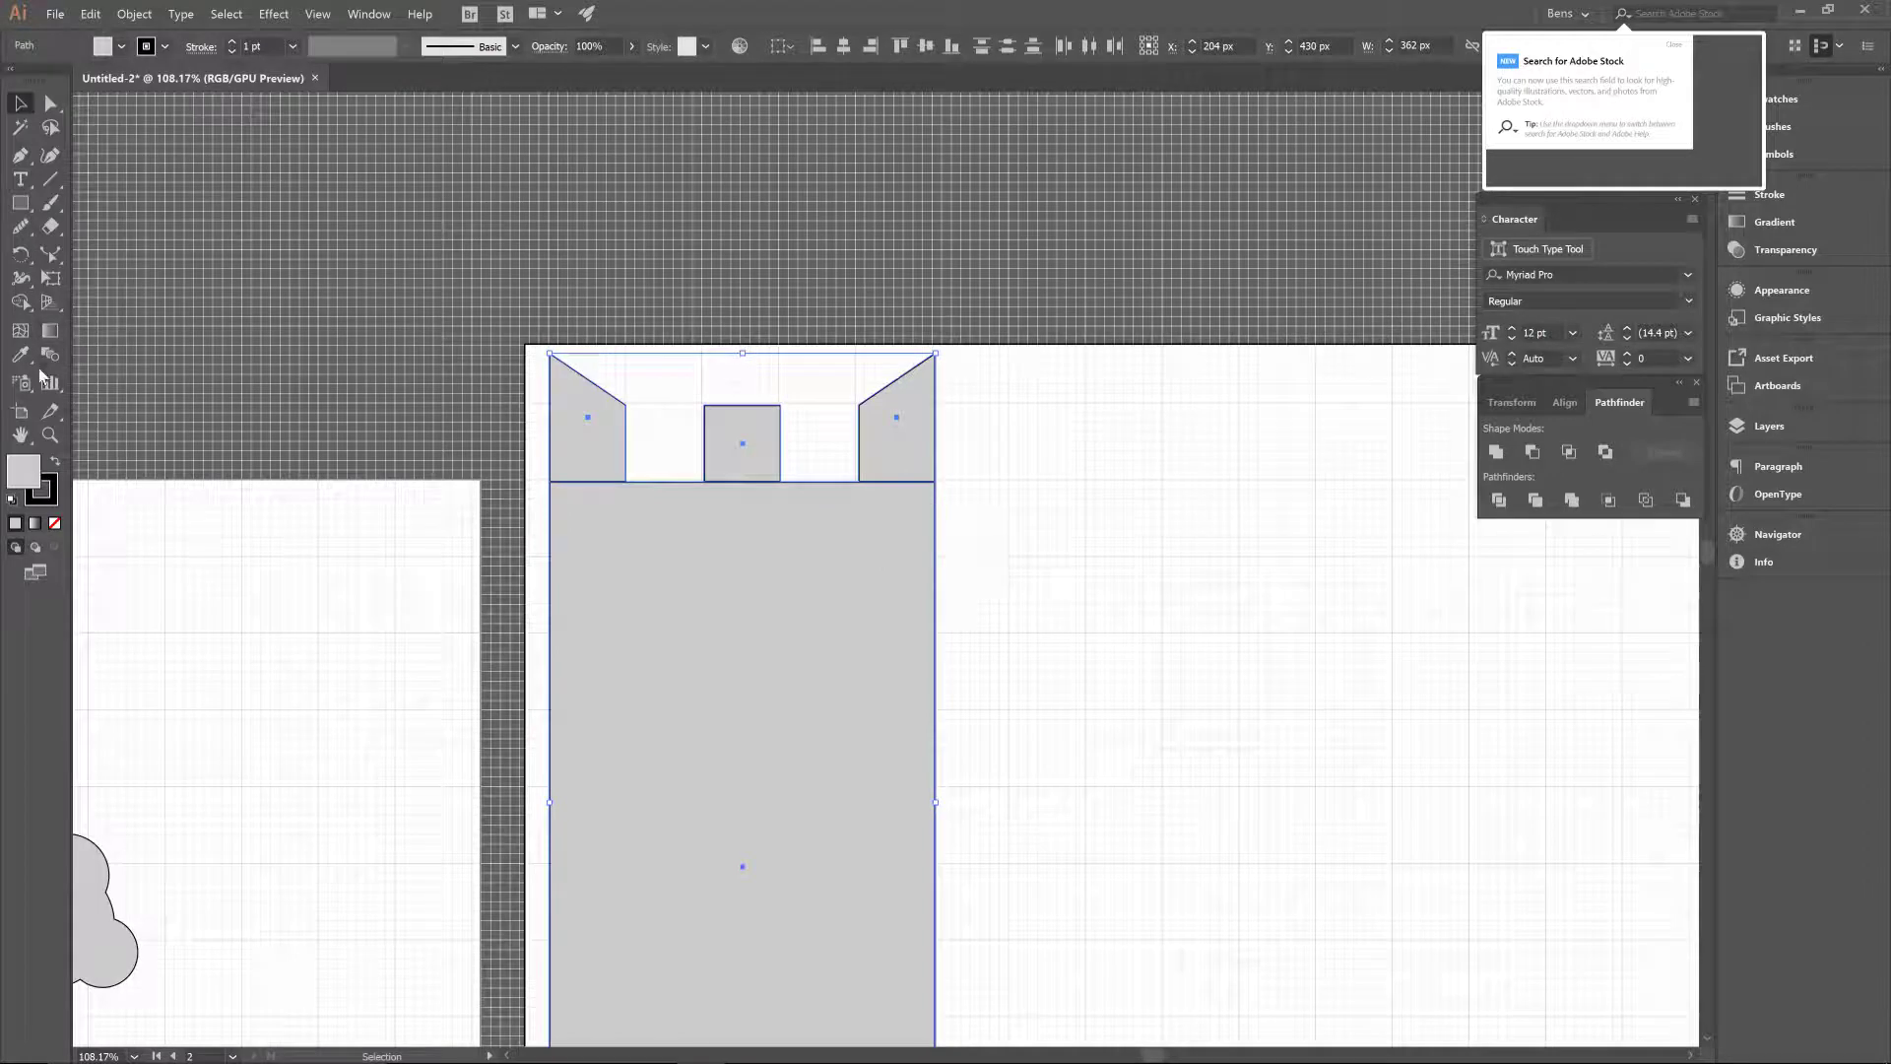
{"action": "left_click", "coordinate": [19, 301]}
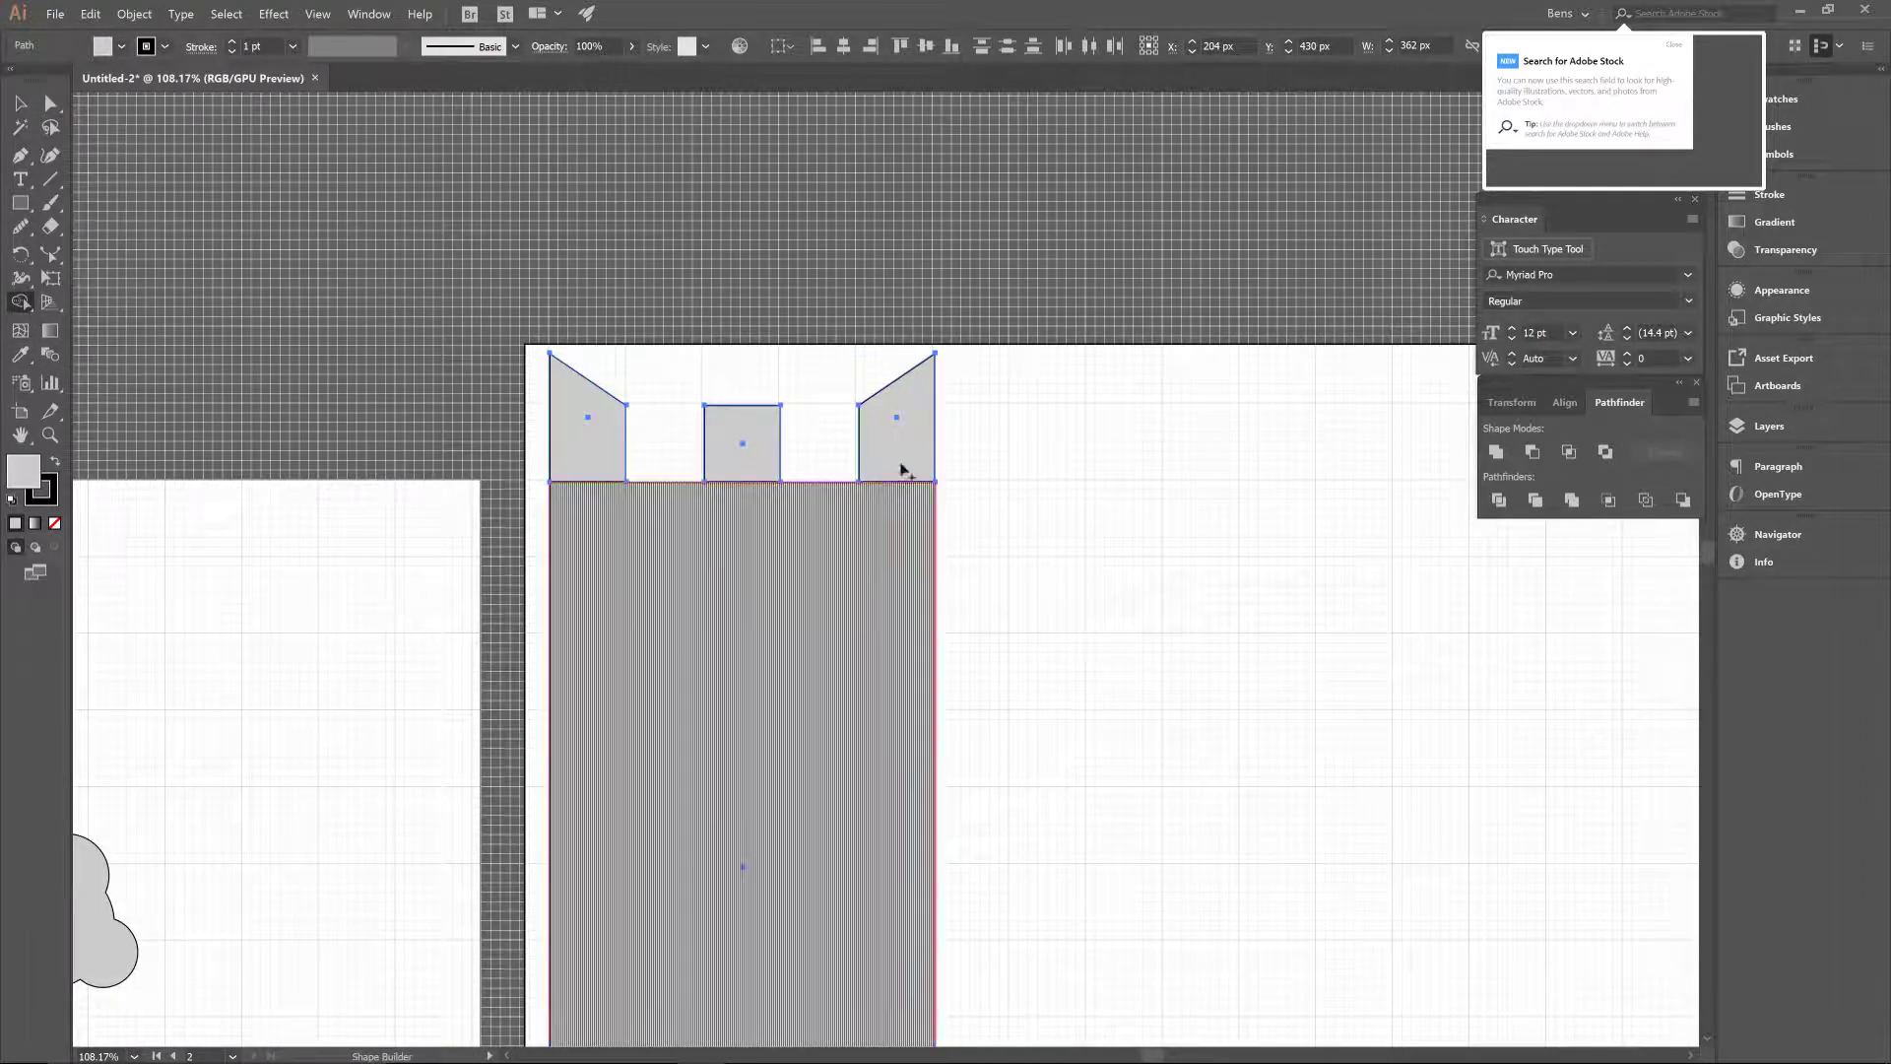
{"action": "left_click_drag", "start_coordinate": [903, 471], "coordinate": [860, 517]}
{"action": "left_click_drag", "start_coordinate": [746, 475], "coordinate": [665, 549]}
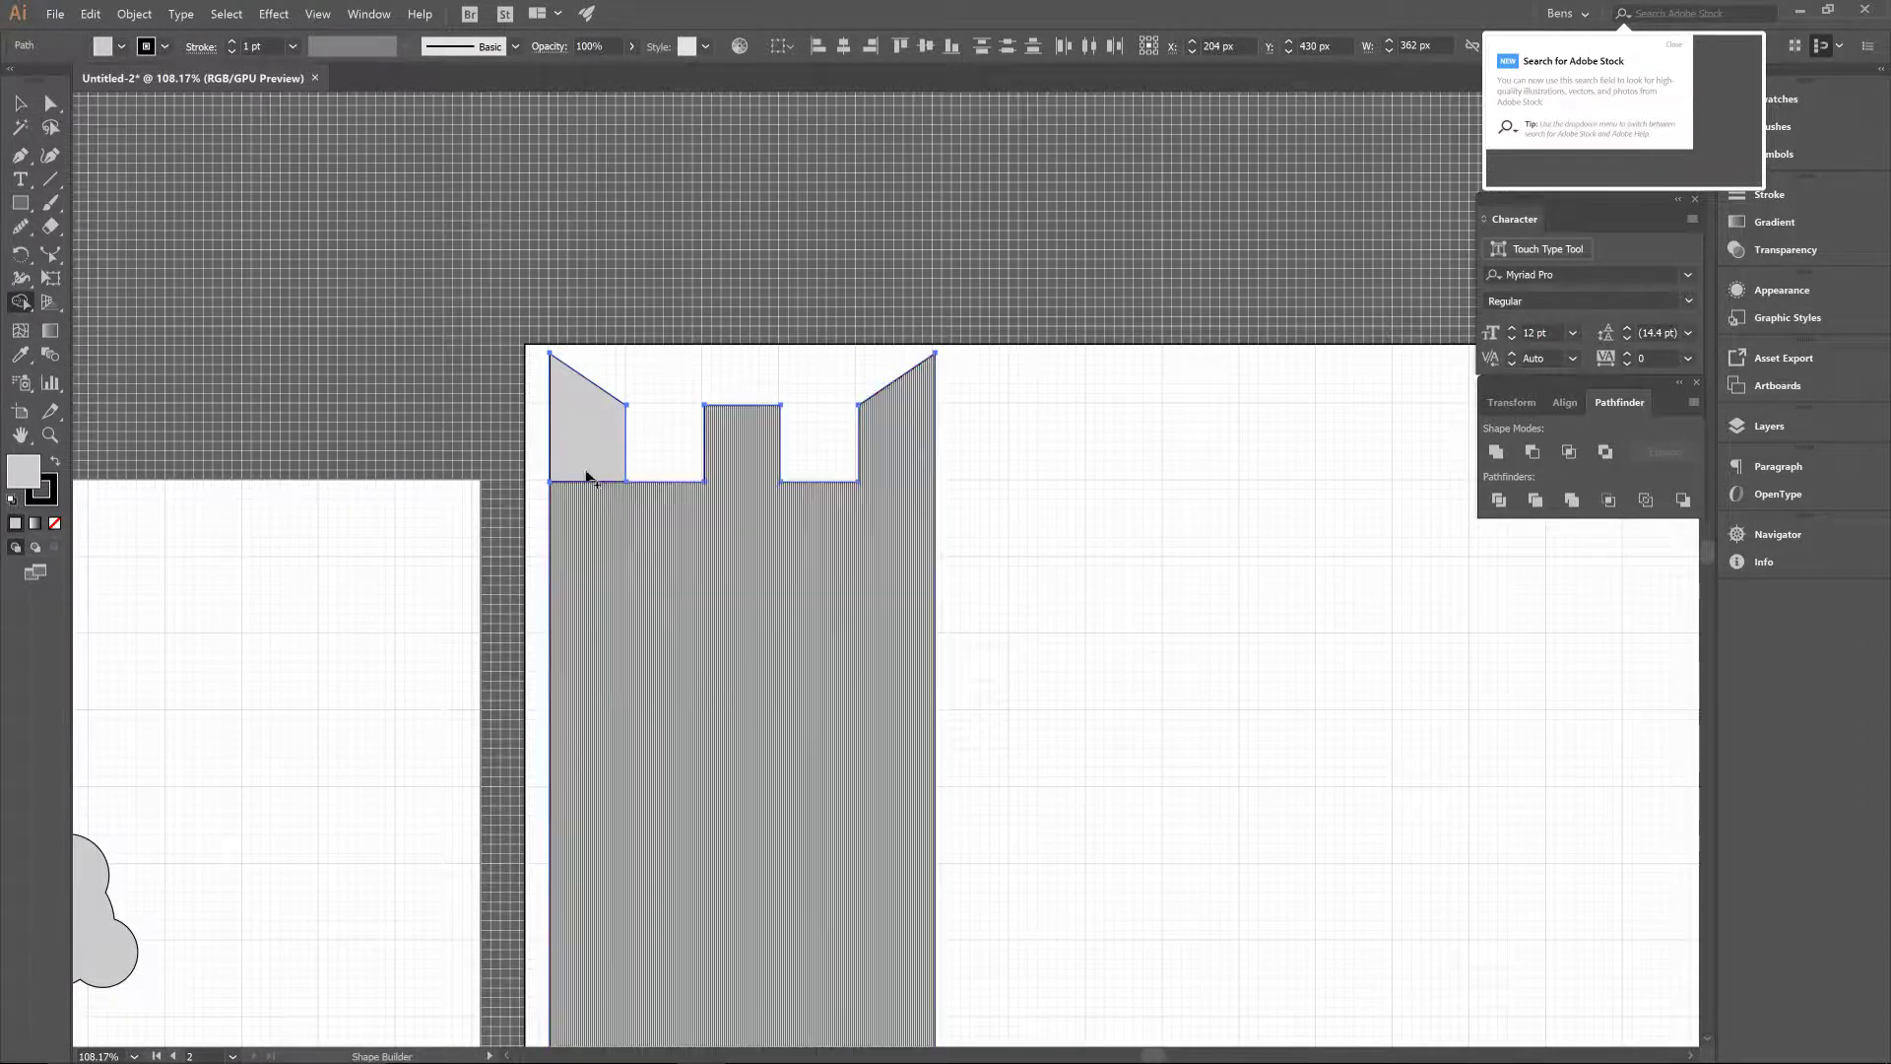
{"action": "left_click_drag", "start_coordinate": [586, 478], "coordinate": [739, 613]}
{"action": "left_click", "coordinate": [816, 762], "text": "ctrl+alt"}
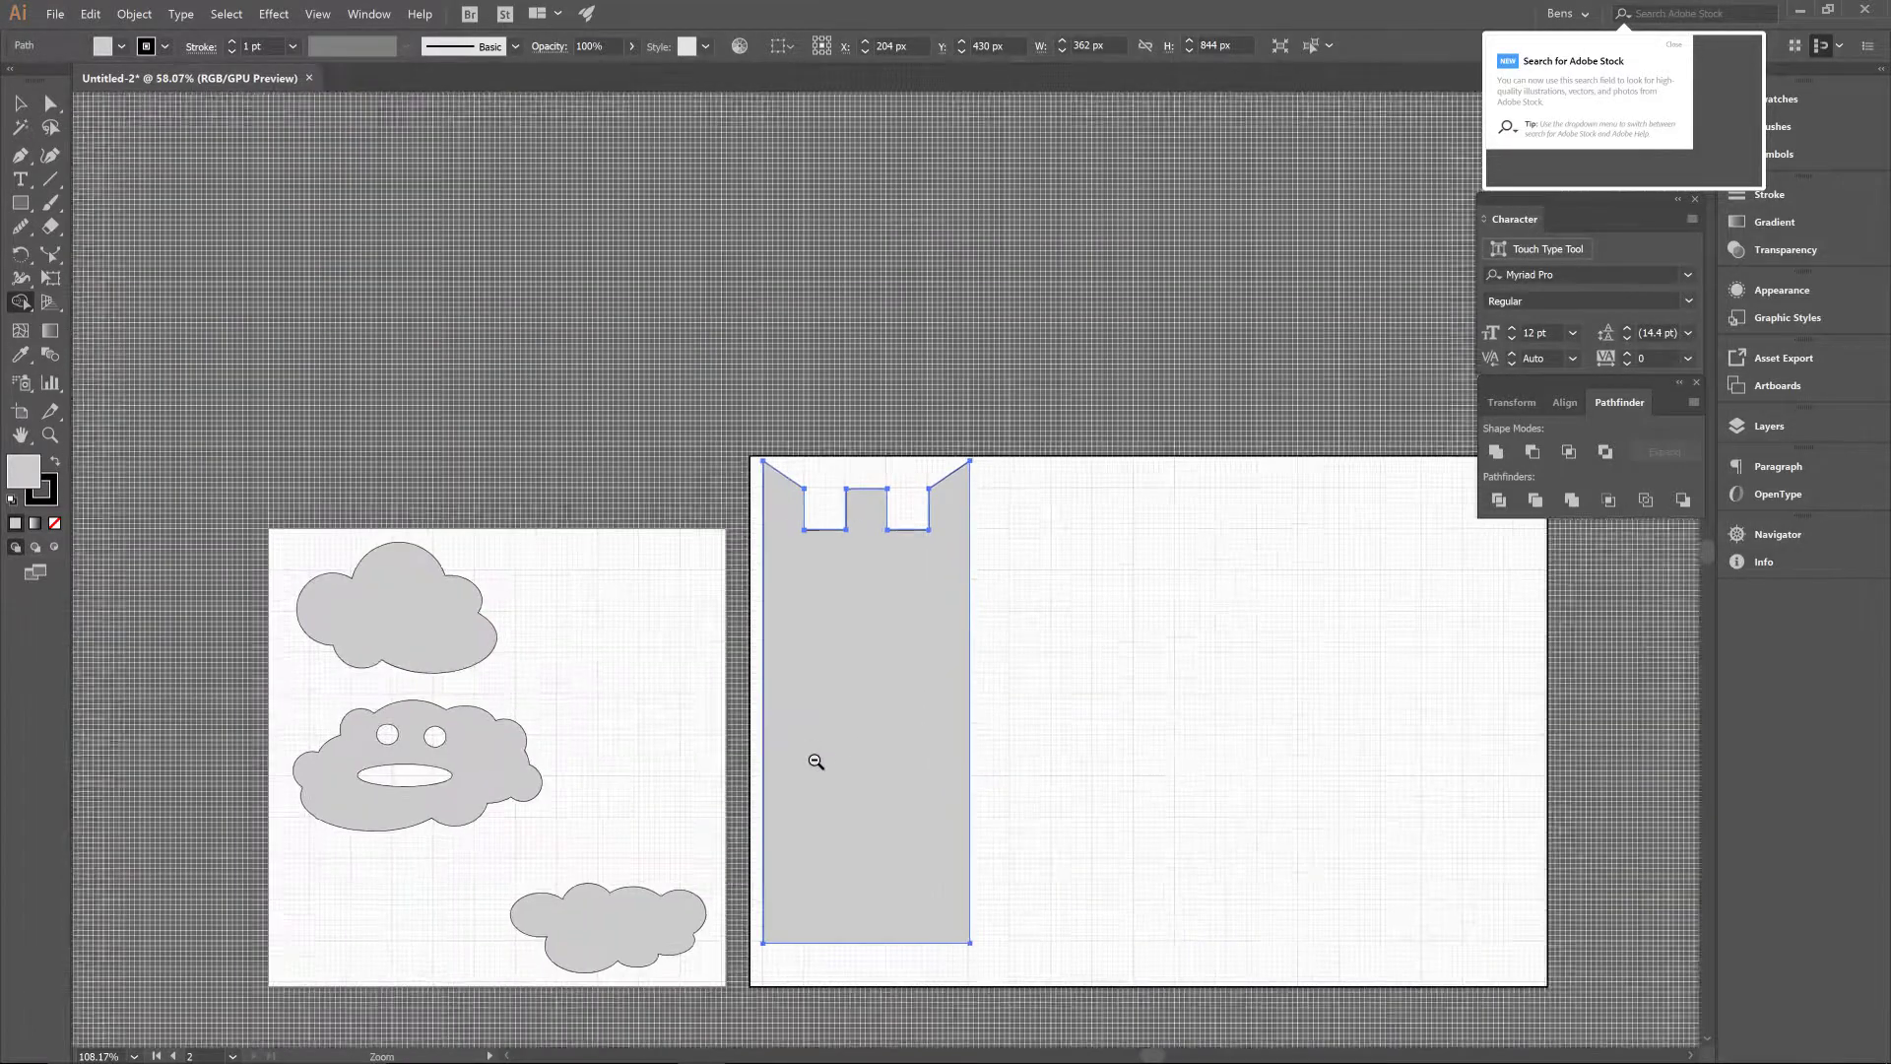
{"action": "left_click_drag", "start_coordinate": [816, 762], "coordinate": [841, 726]}
{"action": "left_click_drag", "start_coordinate": [1081, 760], "coordinate": [948, 664]}
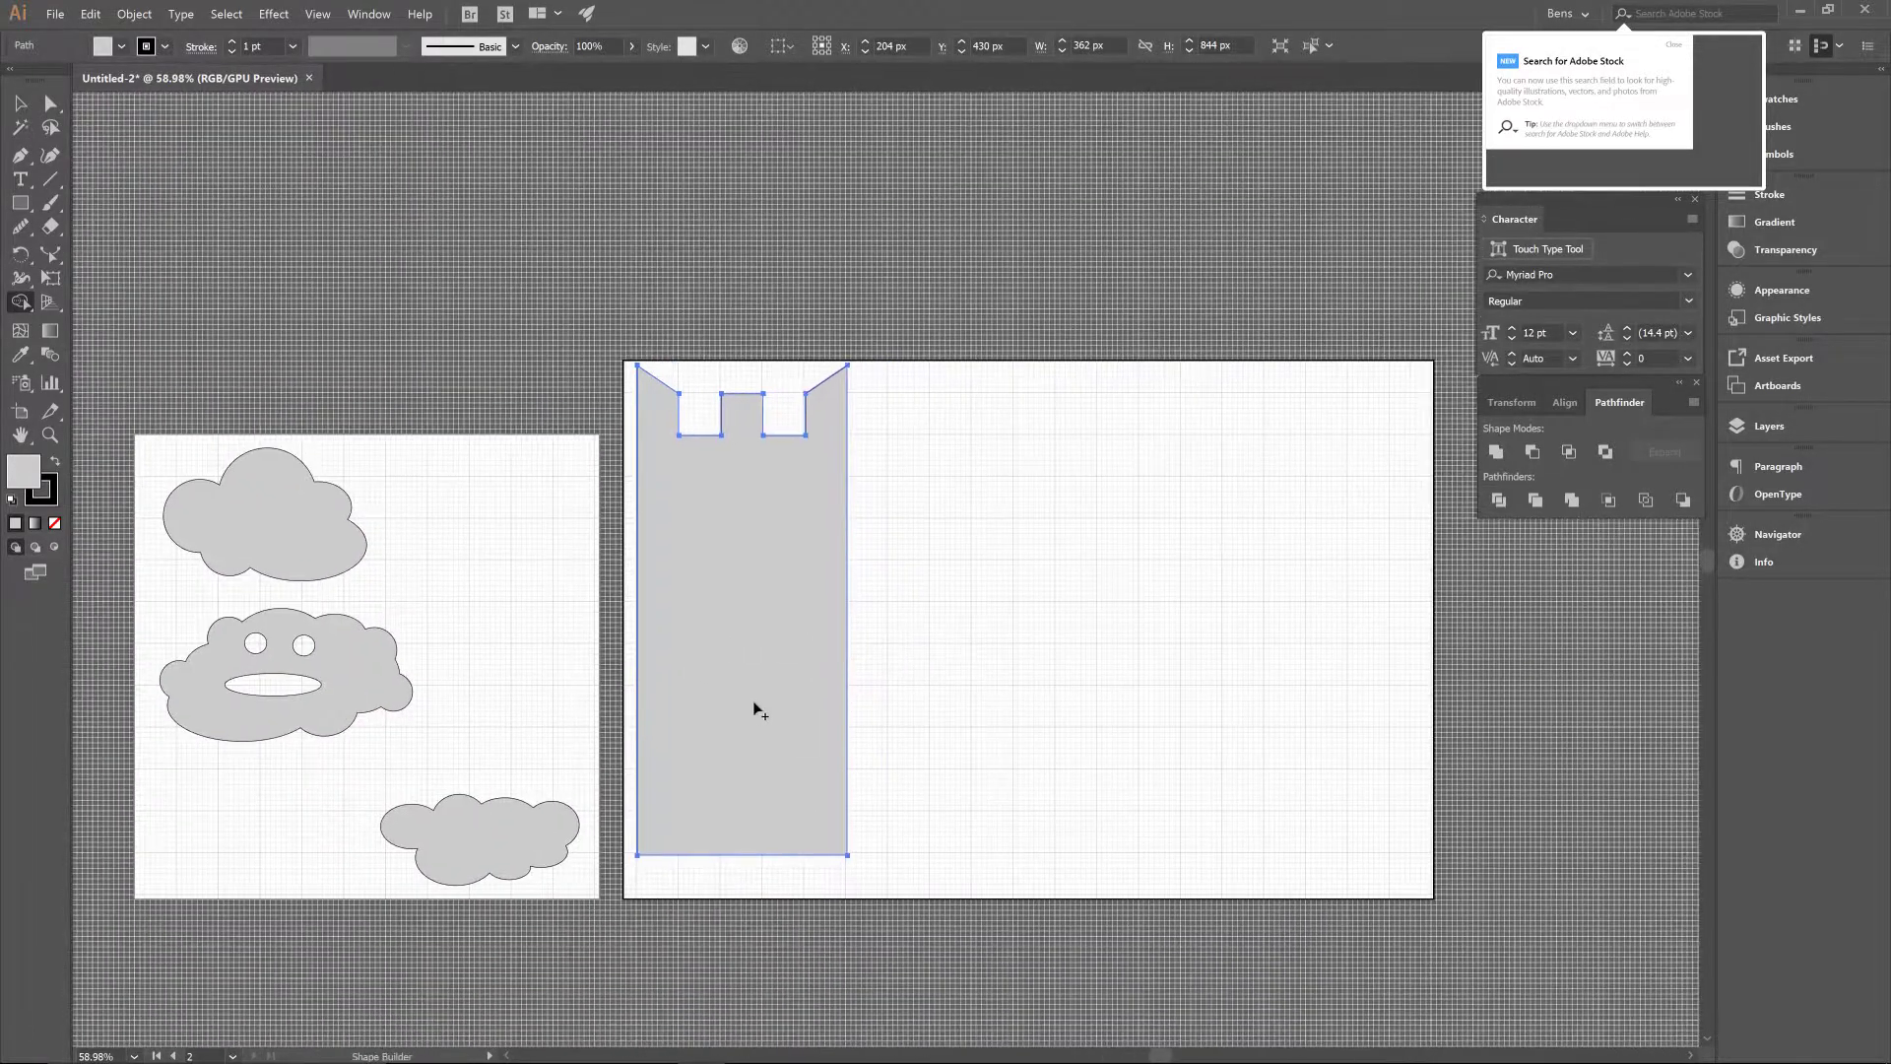
{"action": "left_click", "coordinate": [783, 630]}
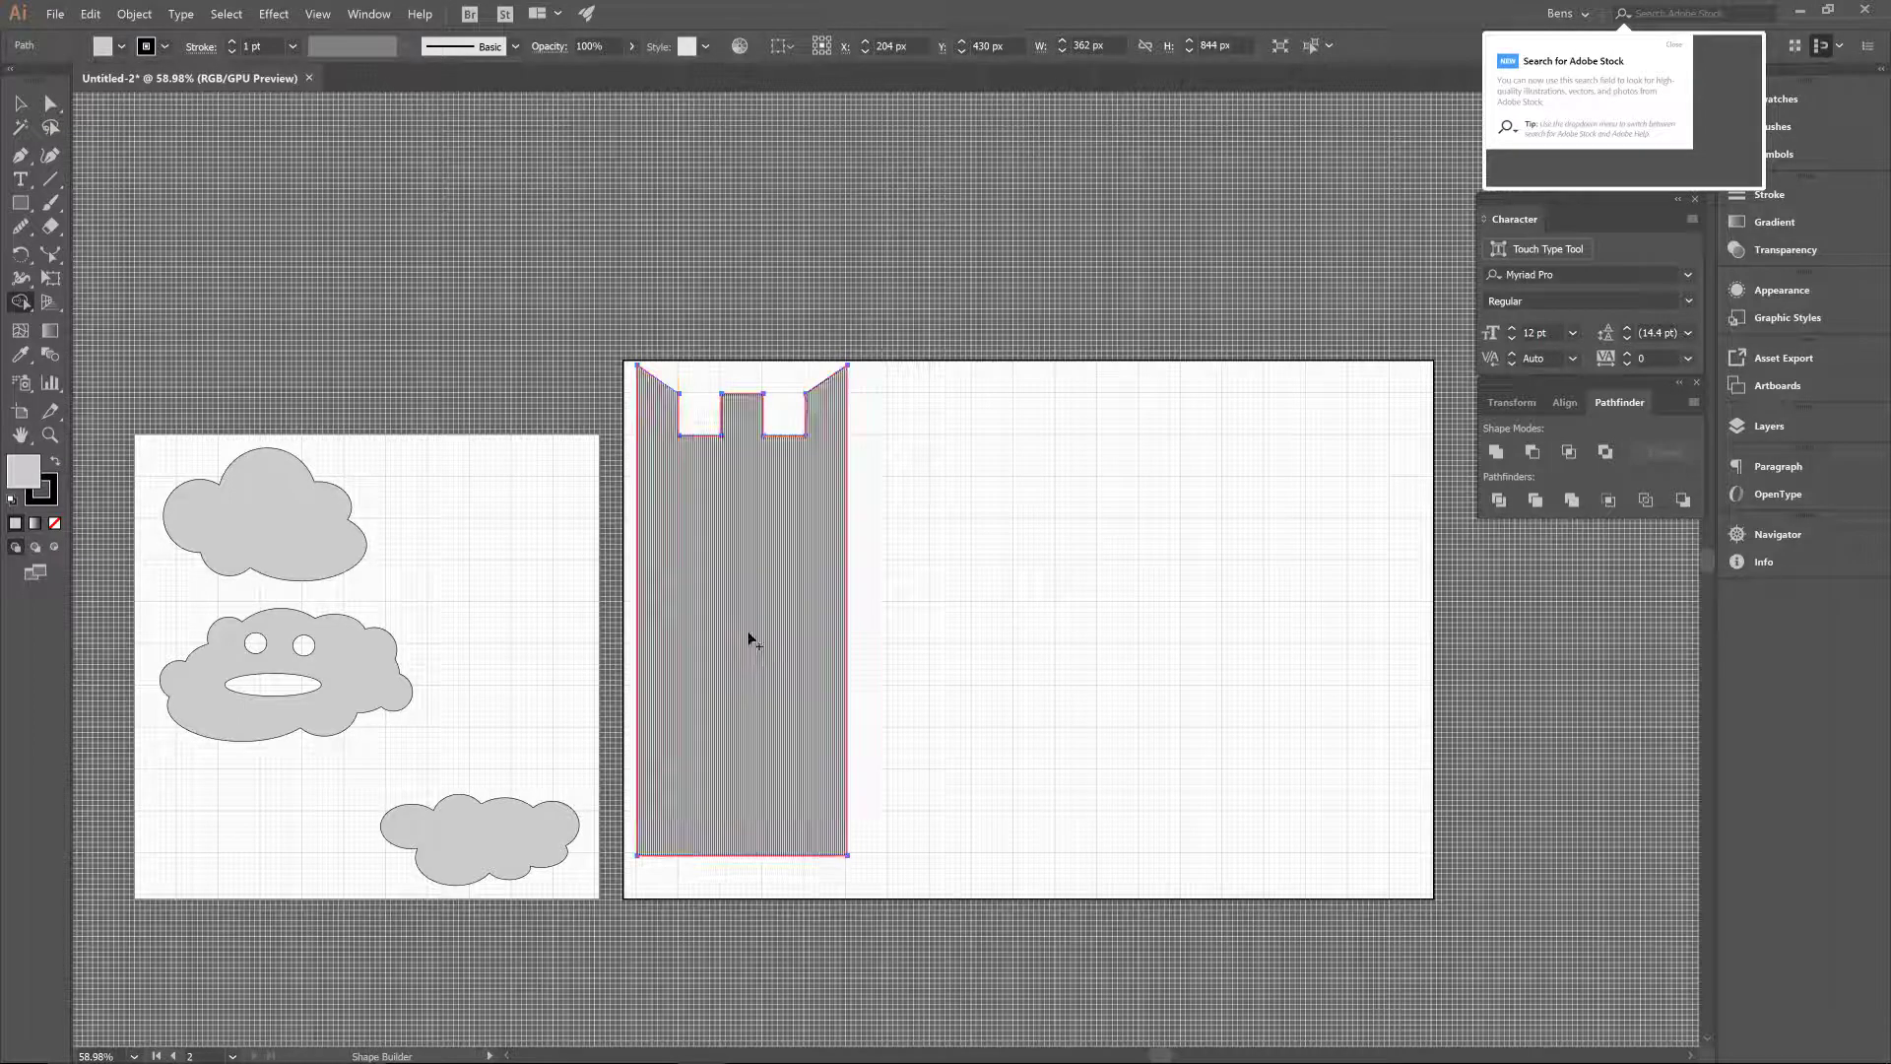
{"action": "left_click", "coordinate": [778, 576]}
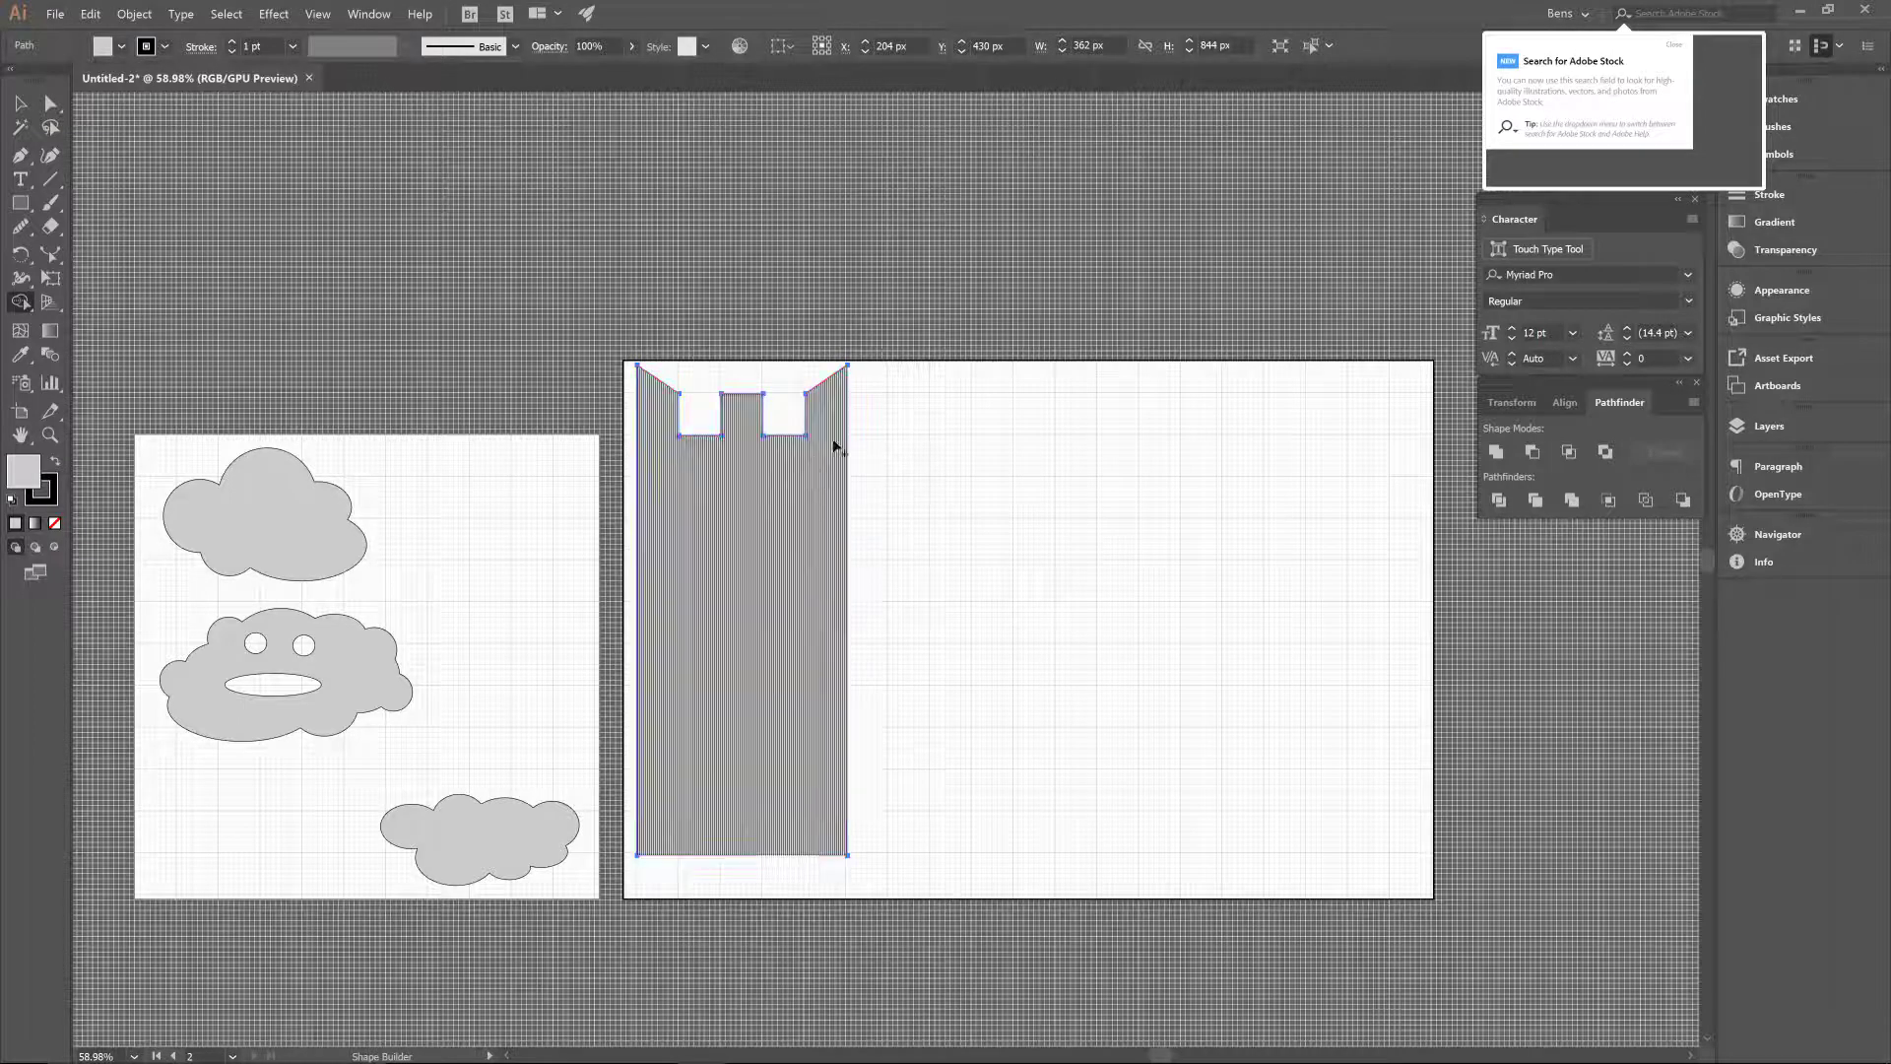
{"action": "mouse_move", "coordinate": [759, 631]}
{"action": "left_mouse_down"}
{"action": "mouse_move", "coordinate": [1065, 633]}
{"action": "mouse_move", "coordinate": [807, 617]}
{"action": "left_mouse_up"}
{"action": "key", "text": "ctrl+z"}
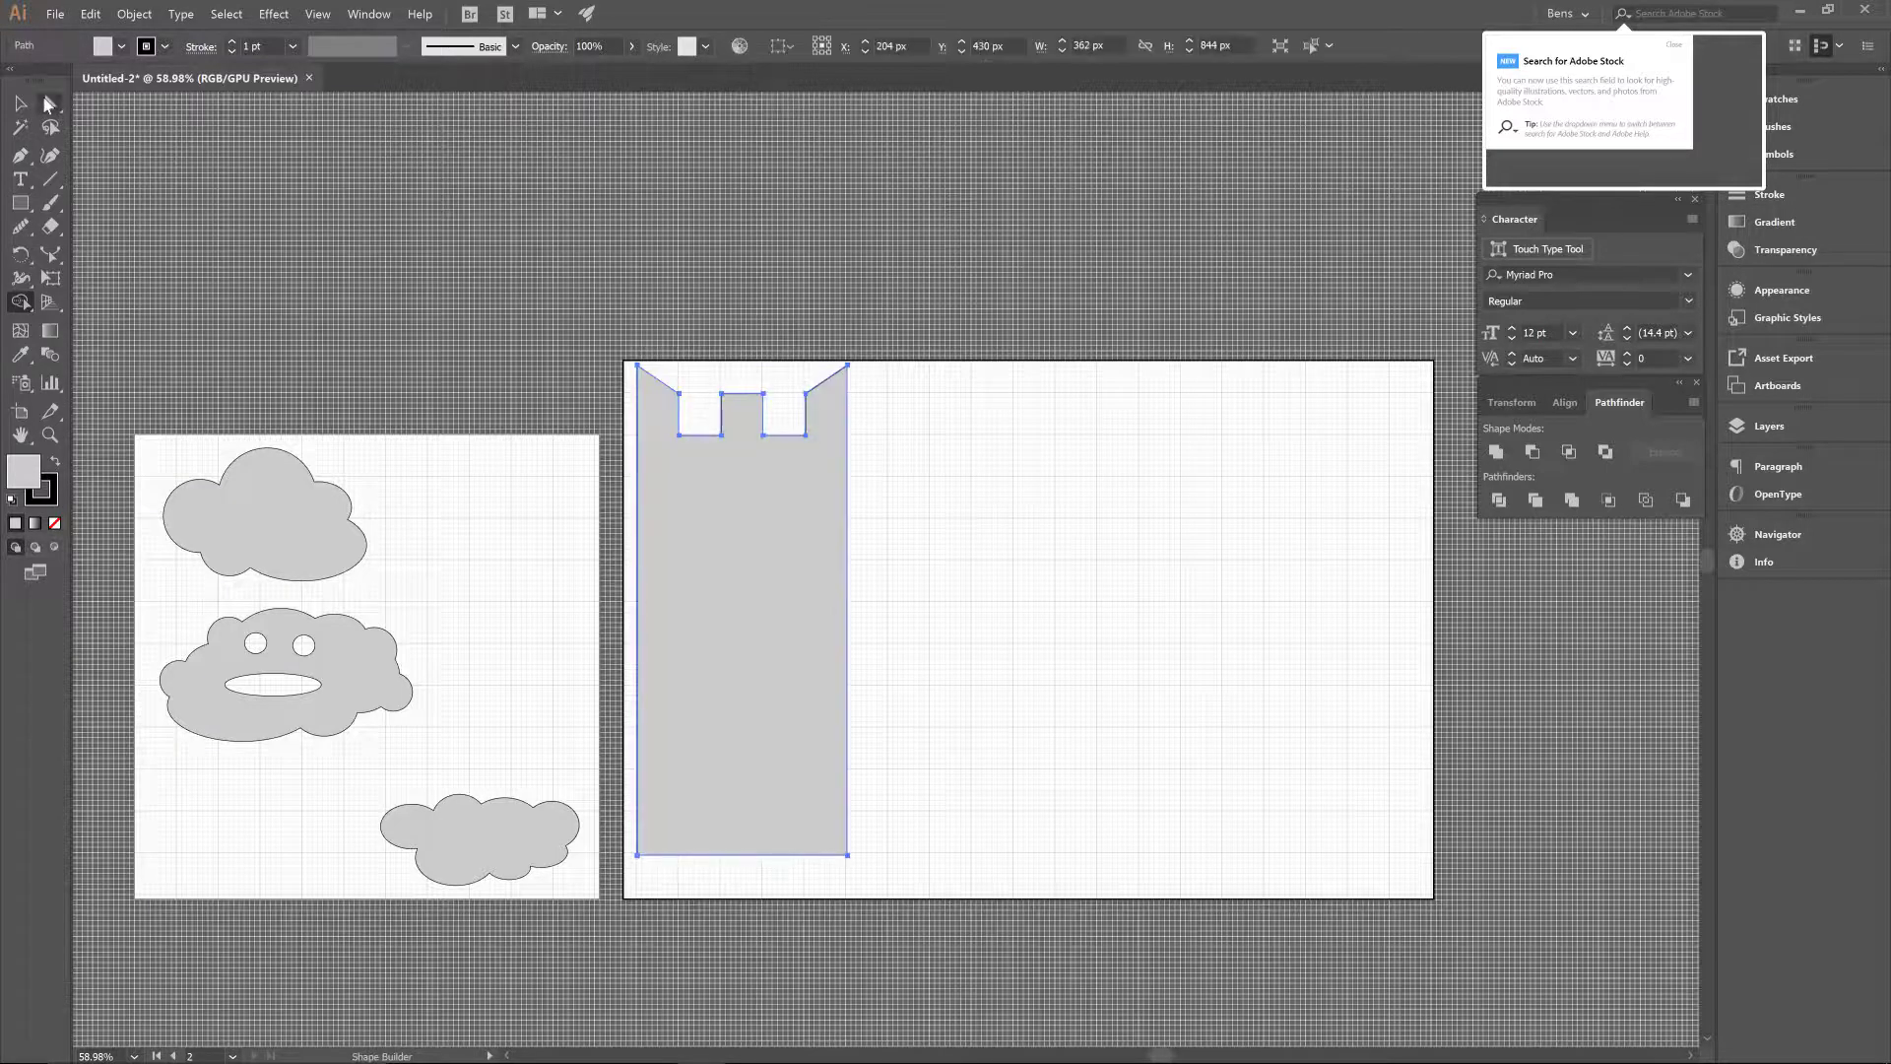
- Duplicate the tower to the right side of the second artboard and place another copy between the two towers
{"action": "left_click", "coordinate": [21, 103]}
{"action": "left_click_drag", "start_coordinate": [772, 562], "coordinate": [1352, 557]}
{"action": "left_click", "coordinate": [771, 558]}
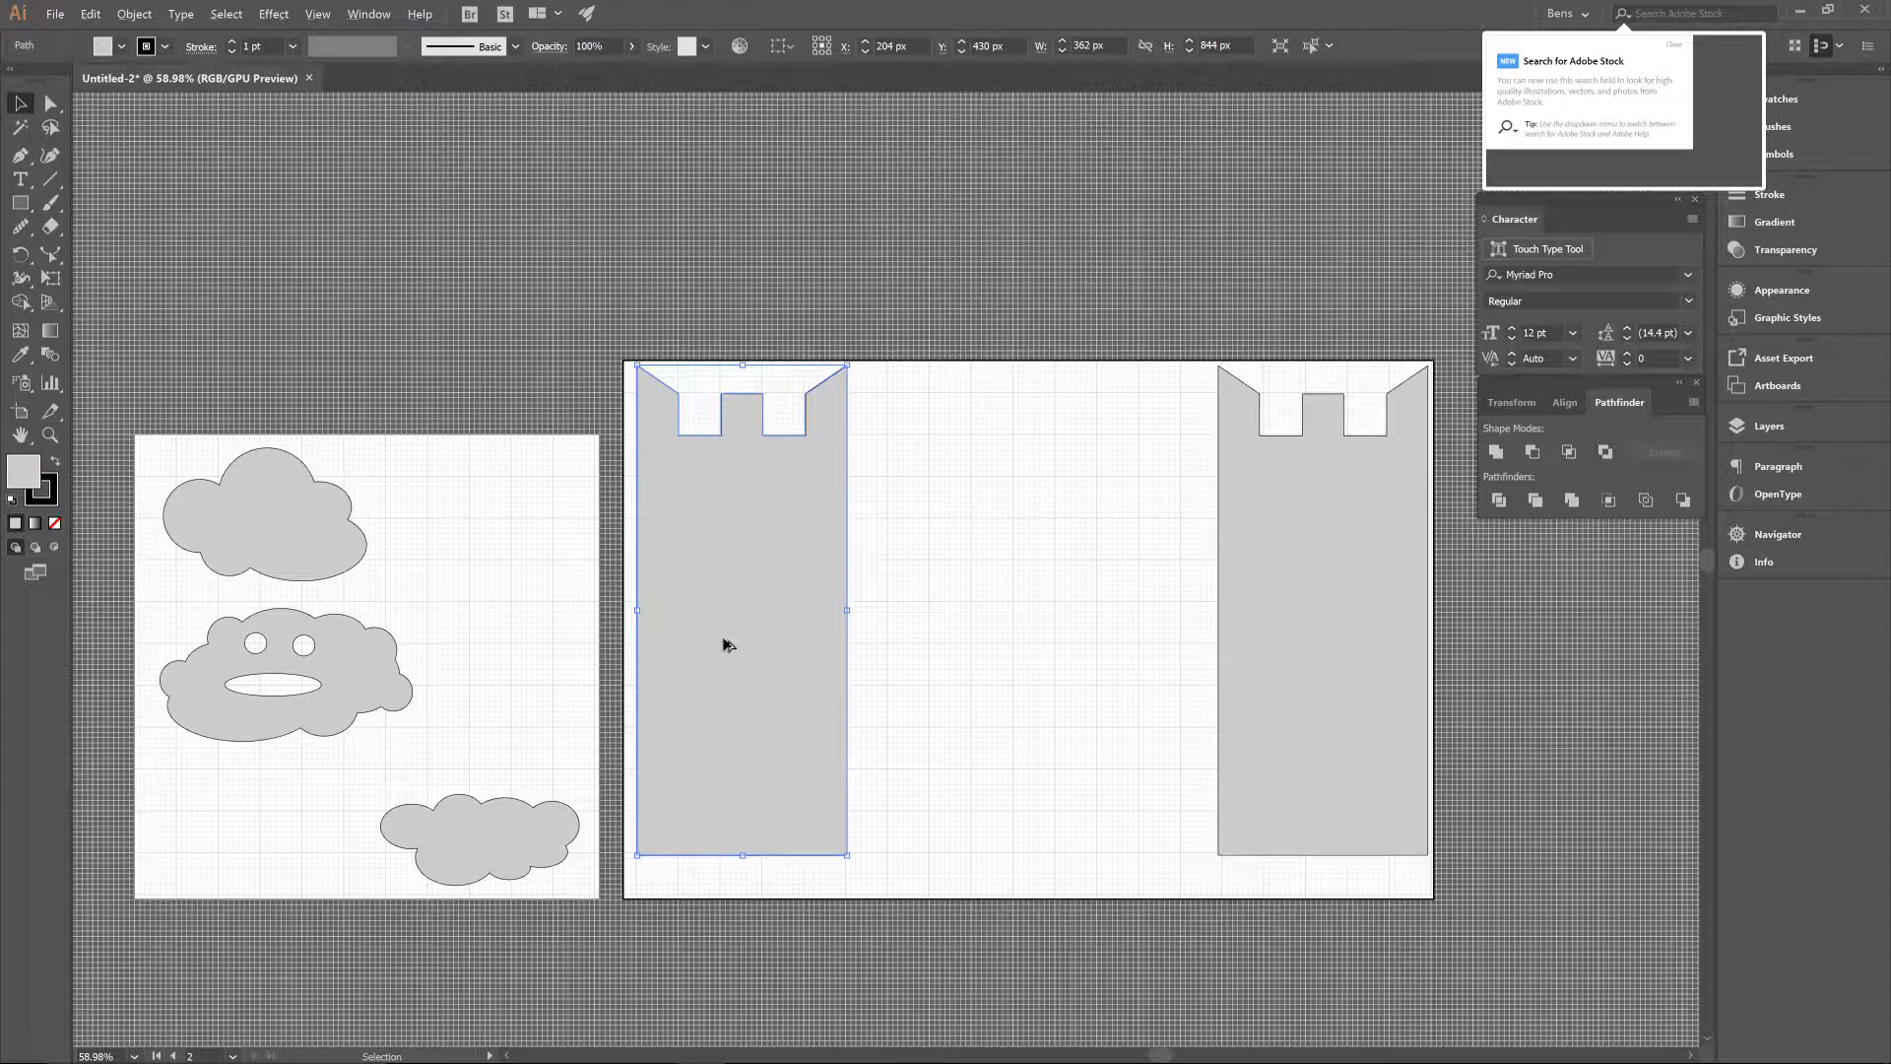
{"action": "left_click_drag", "start_coordinate": [728, 644], "coordinate": [1022, 643]}
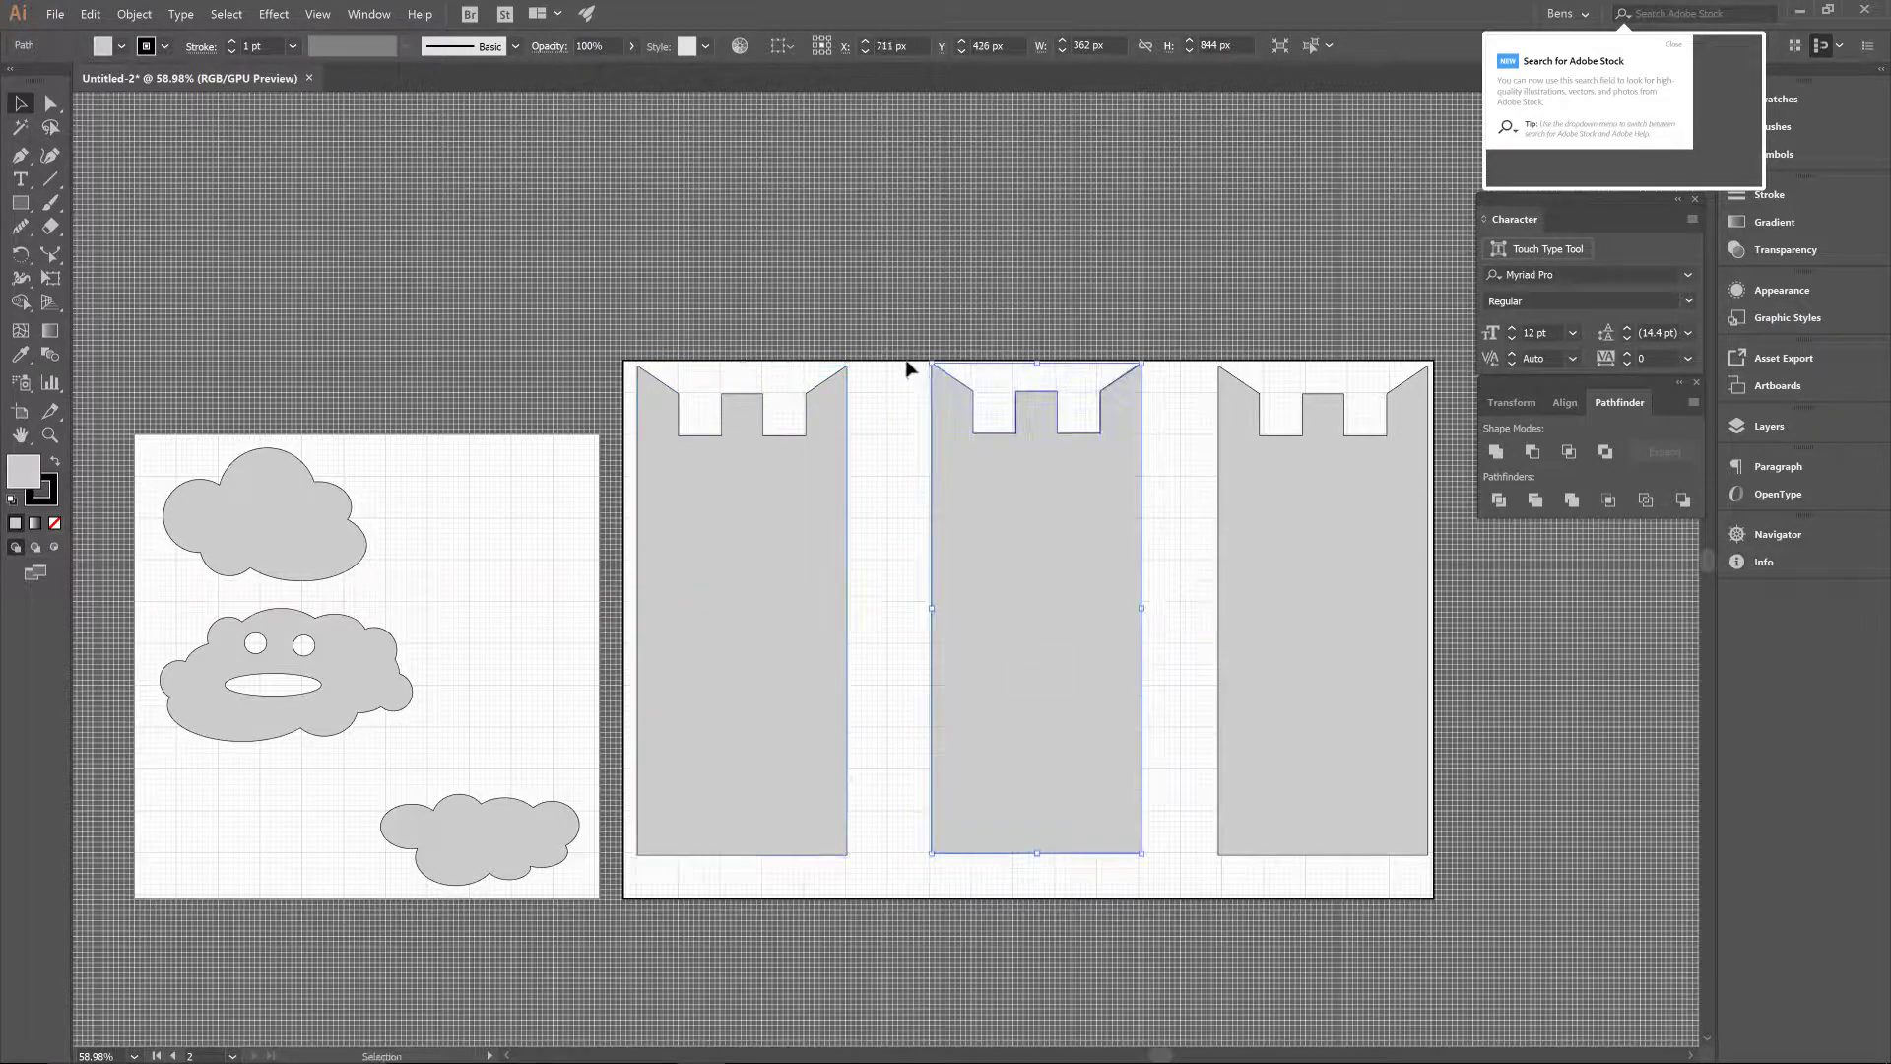
- Shorten the middle tower to about 513 px tall by lowering its top points, and set two of these side by side against the left tower
{"action": "left_click", "coordinate": [51, 103]}
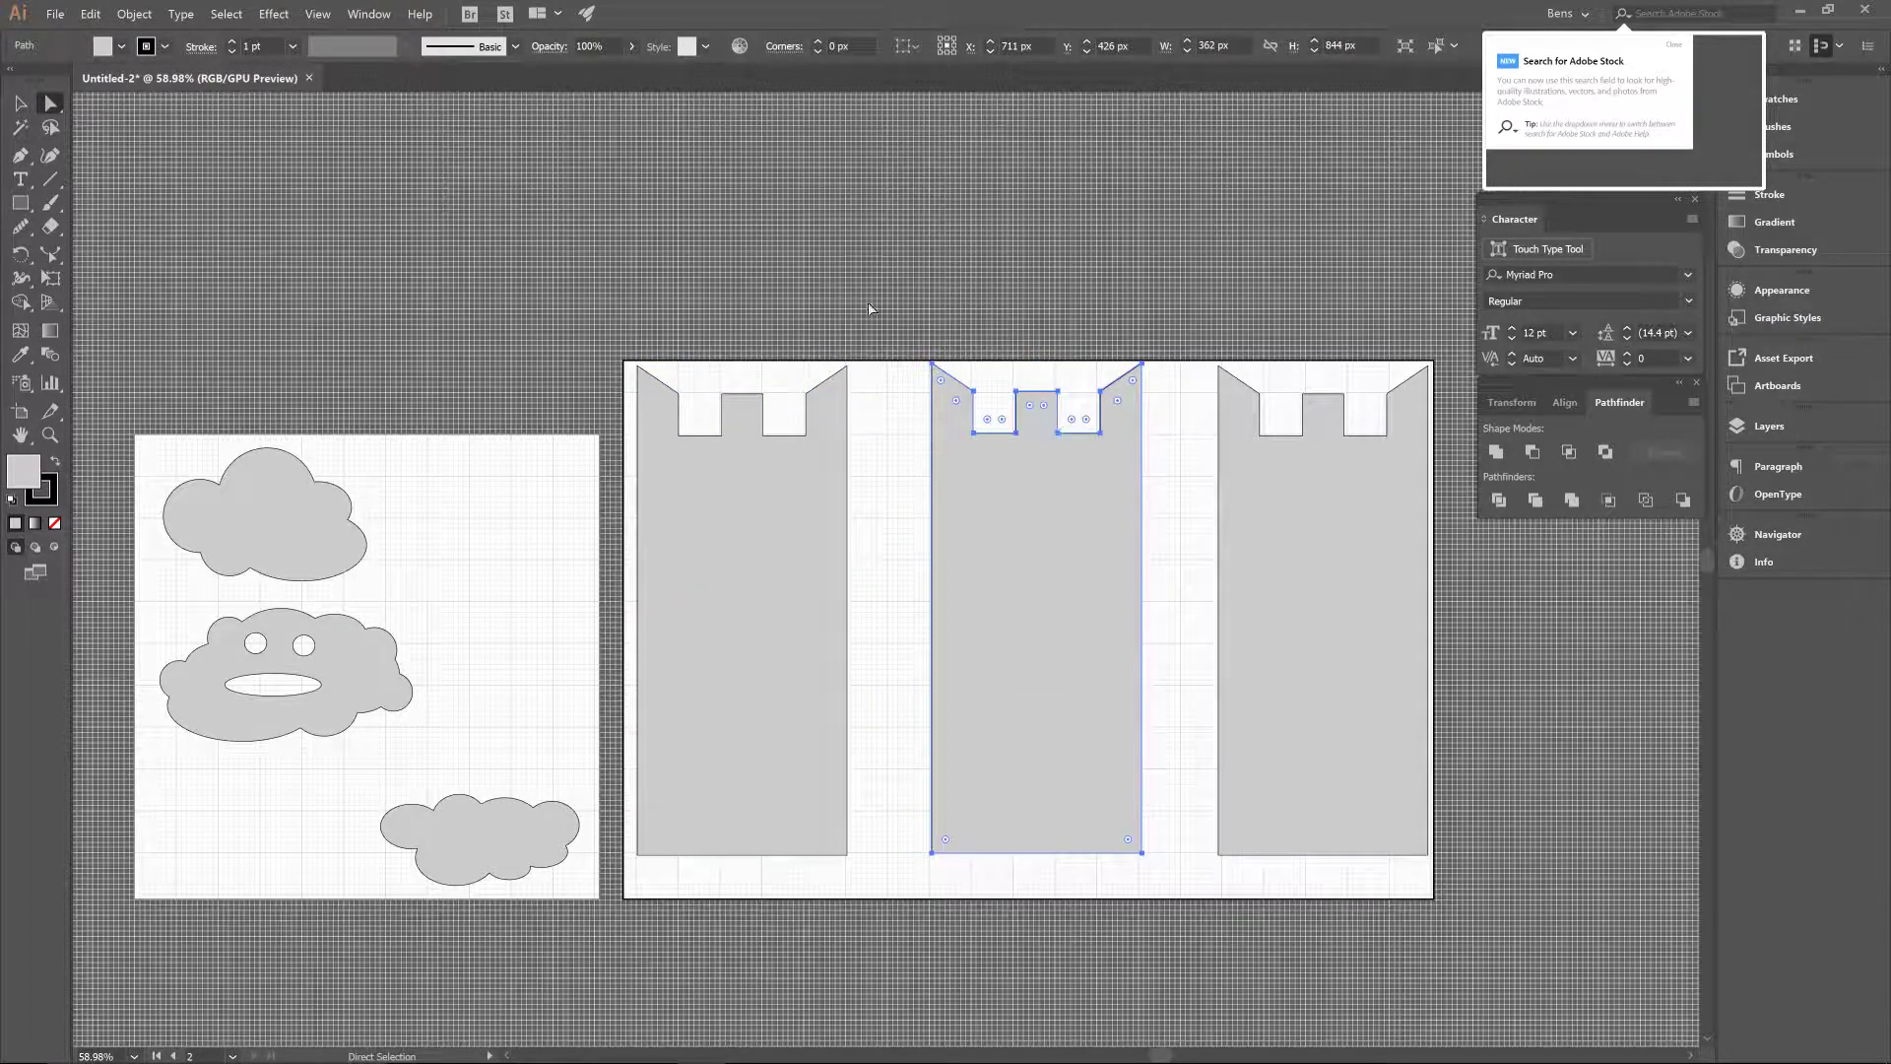
{"action": "left_click_drag", "start_coordinate": [872, 361], "coordinate": [1173, 477]}
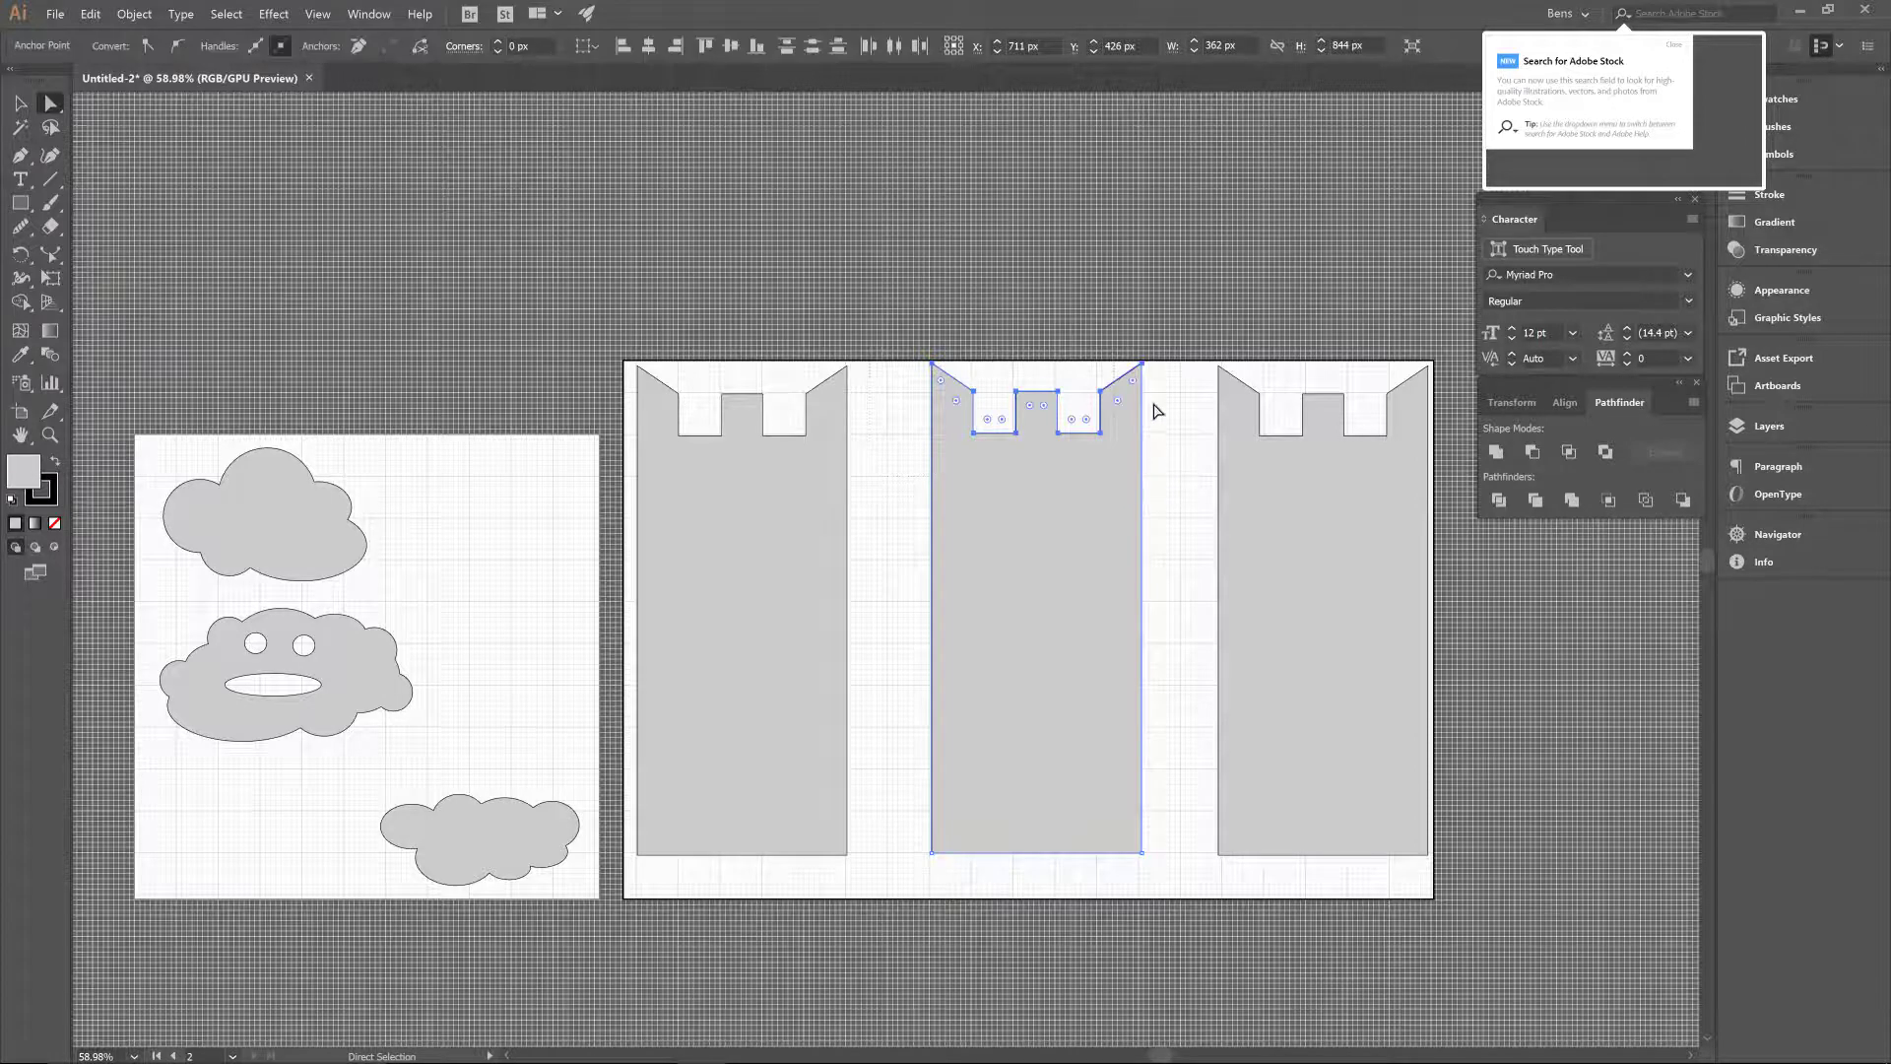
{"action": "left_click_drag", "start_coordinate": [1143, 367], "coordinate": [1138, 560]}
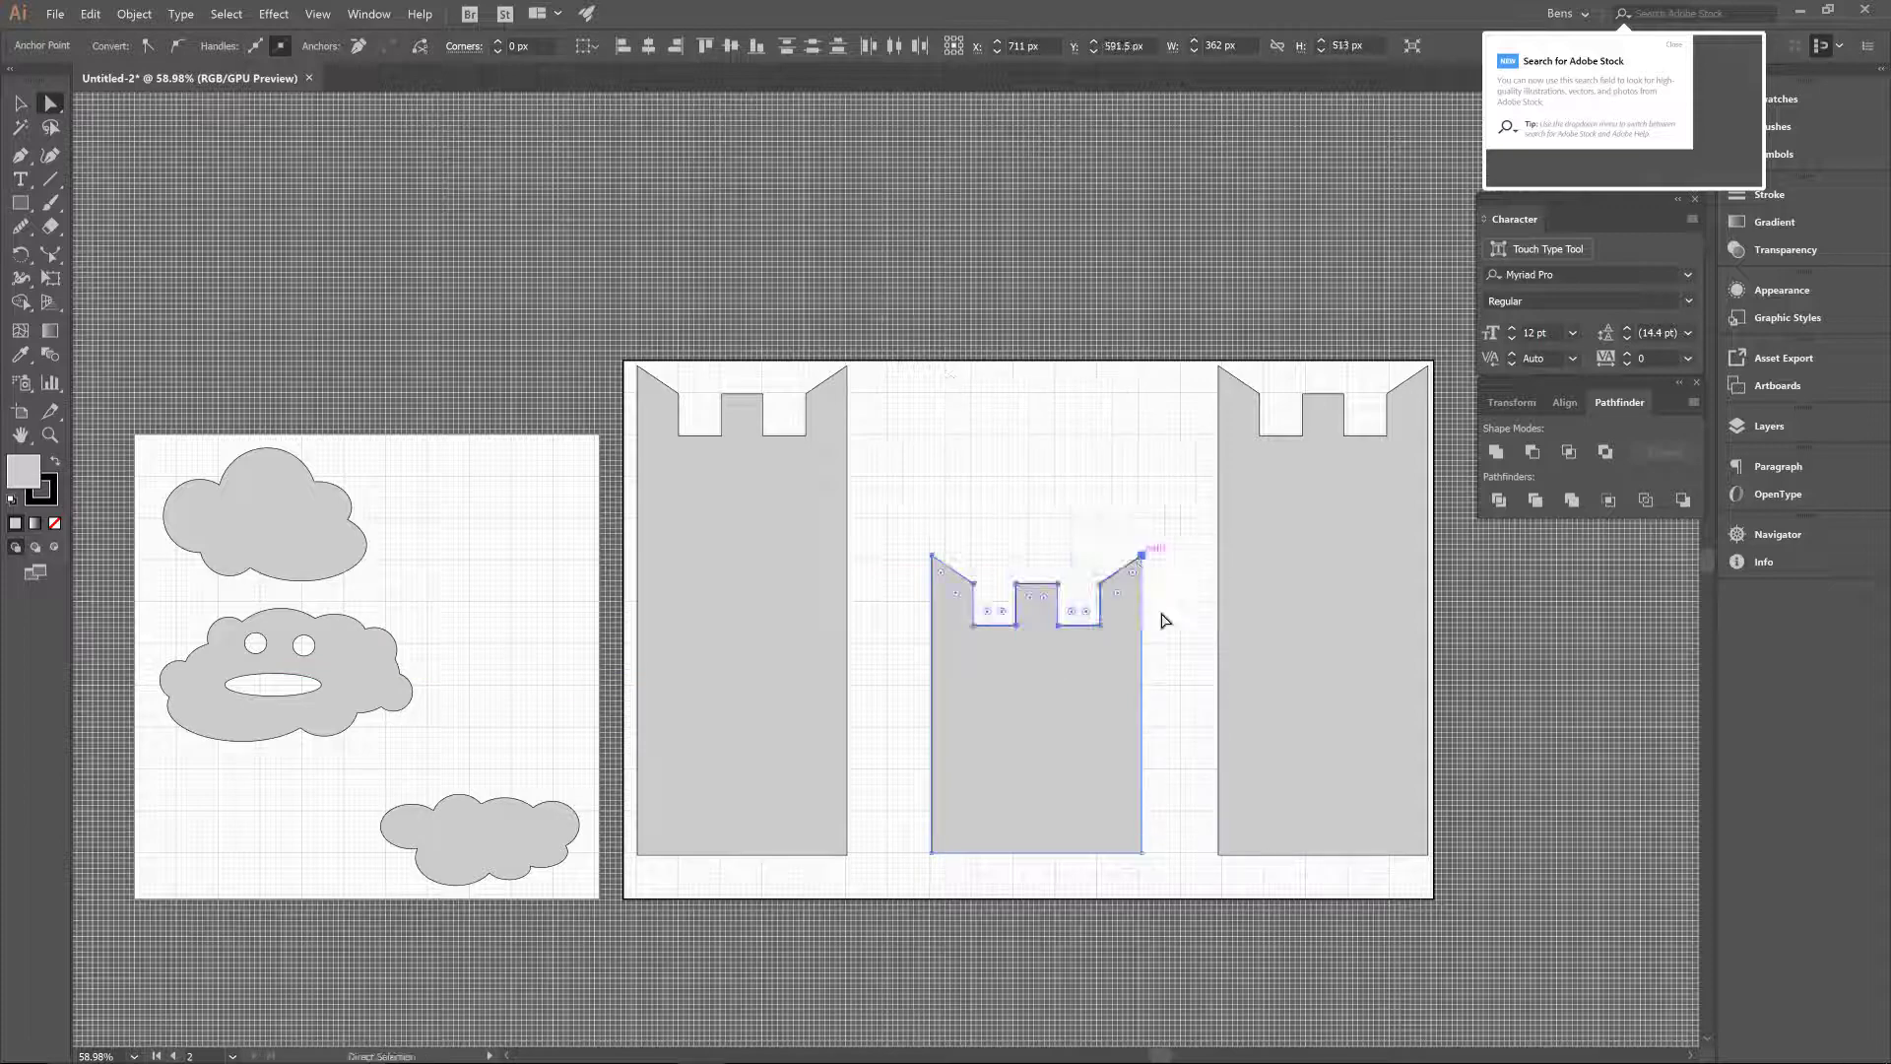
{"action": "left_click_drag", "start_coordinate": [1019, 727], "coordinate": [1232, 740]}
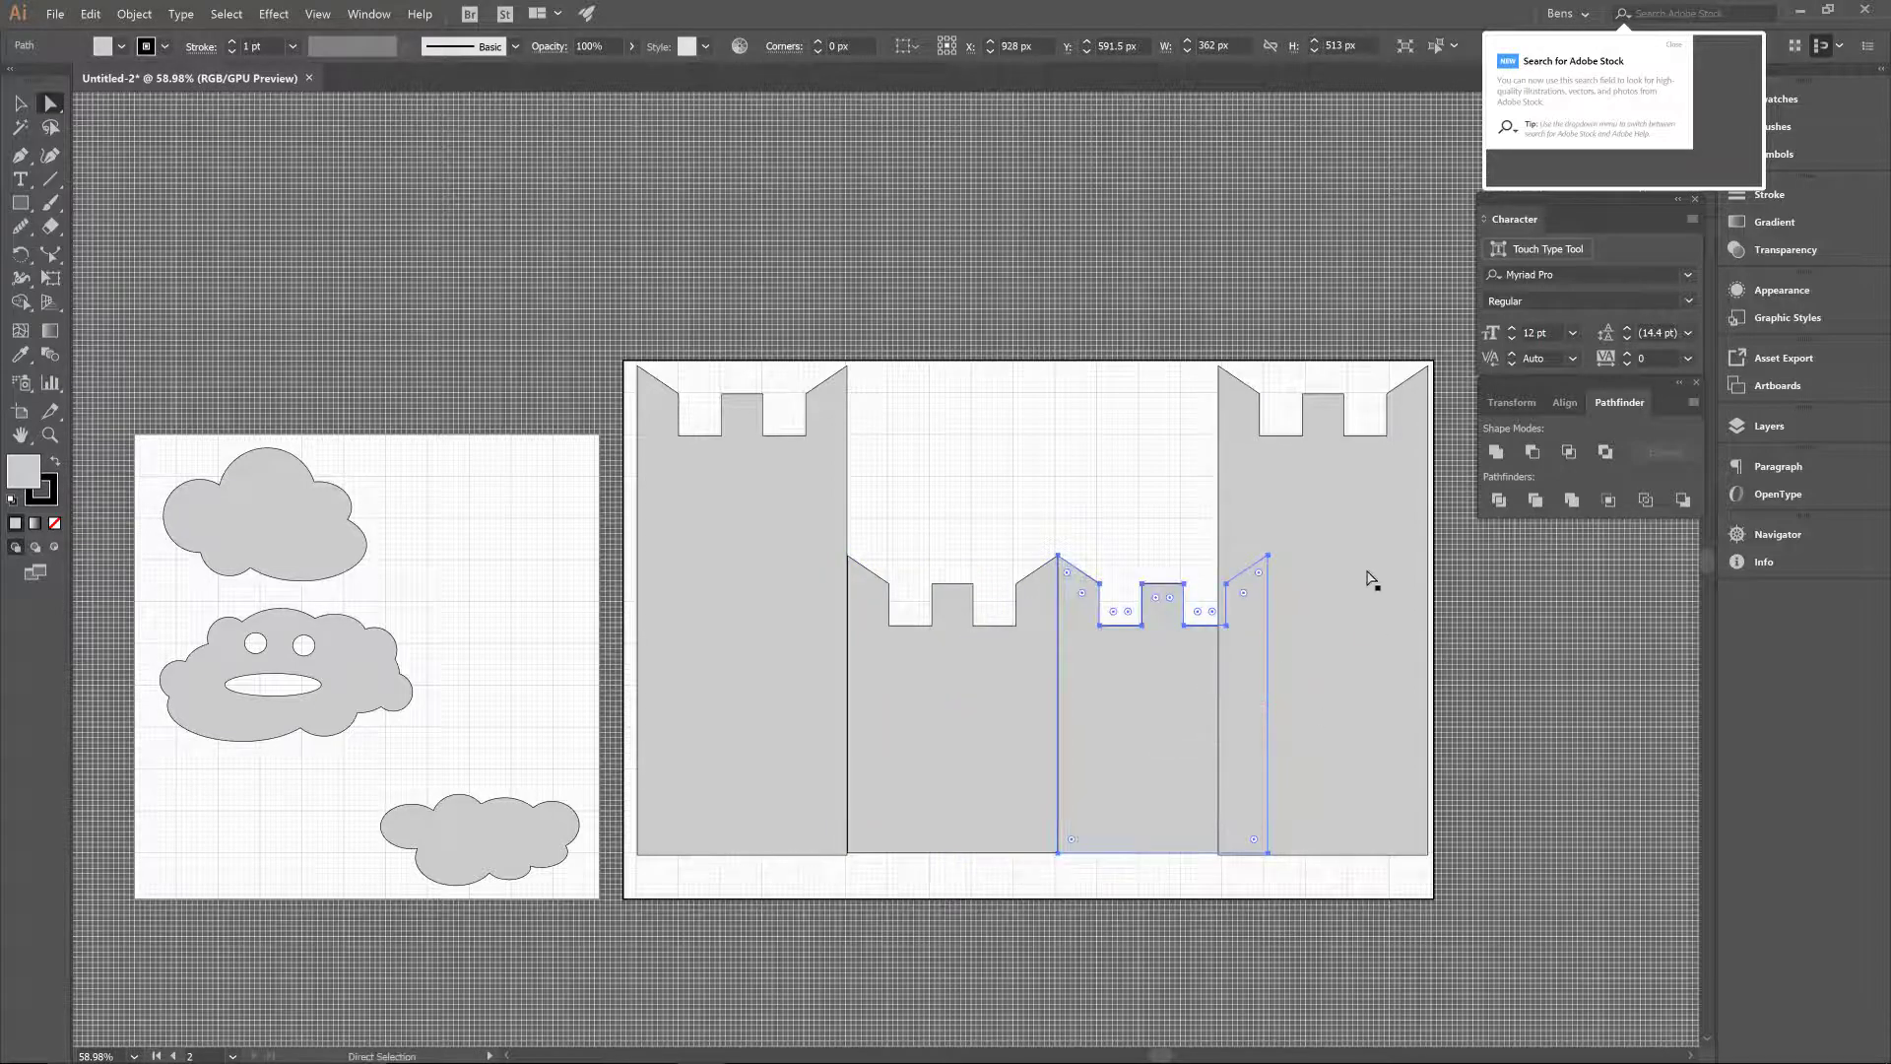
- Widen Artboard 2 to 1600 px and move the tall right tower flush against the second short tower
{"action": "left_click", "coordinate": [20, 412]}
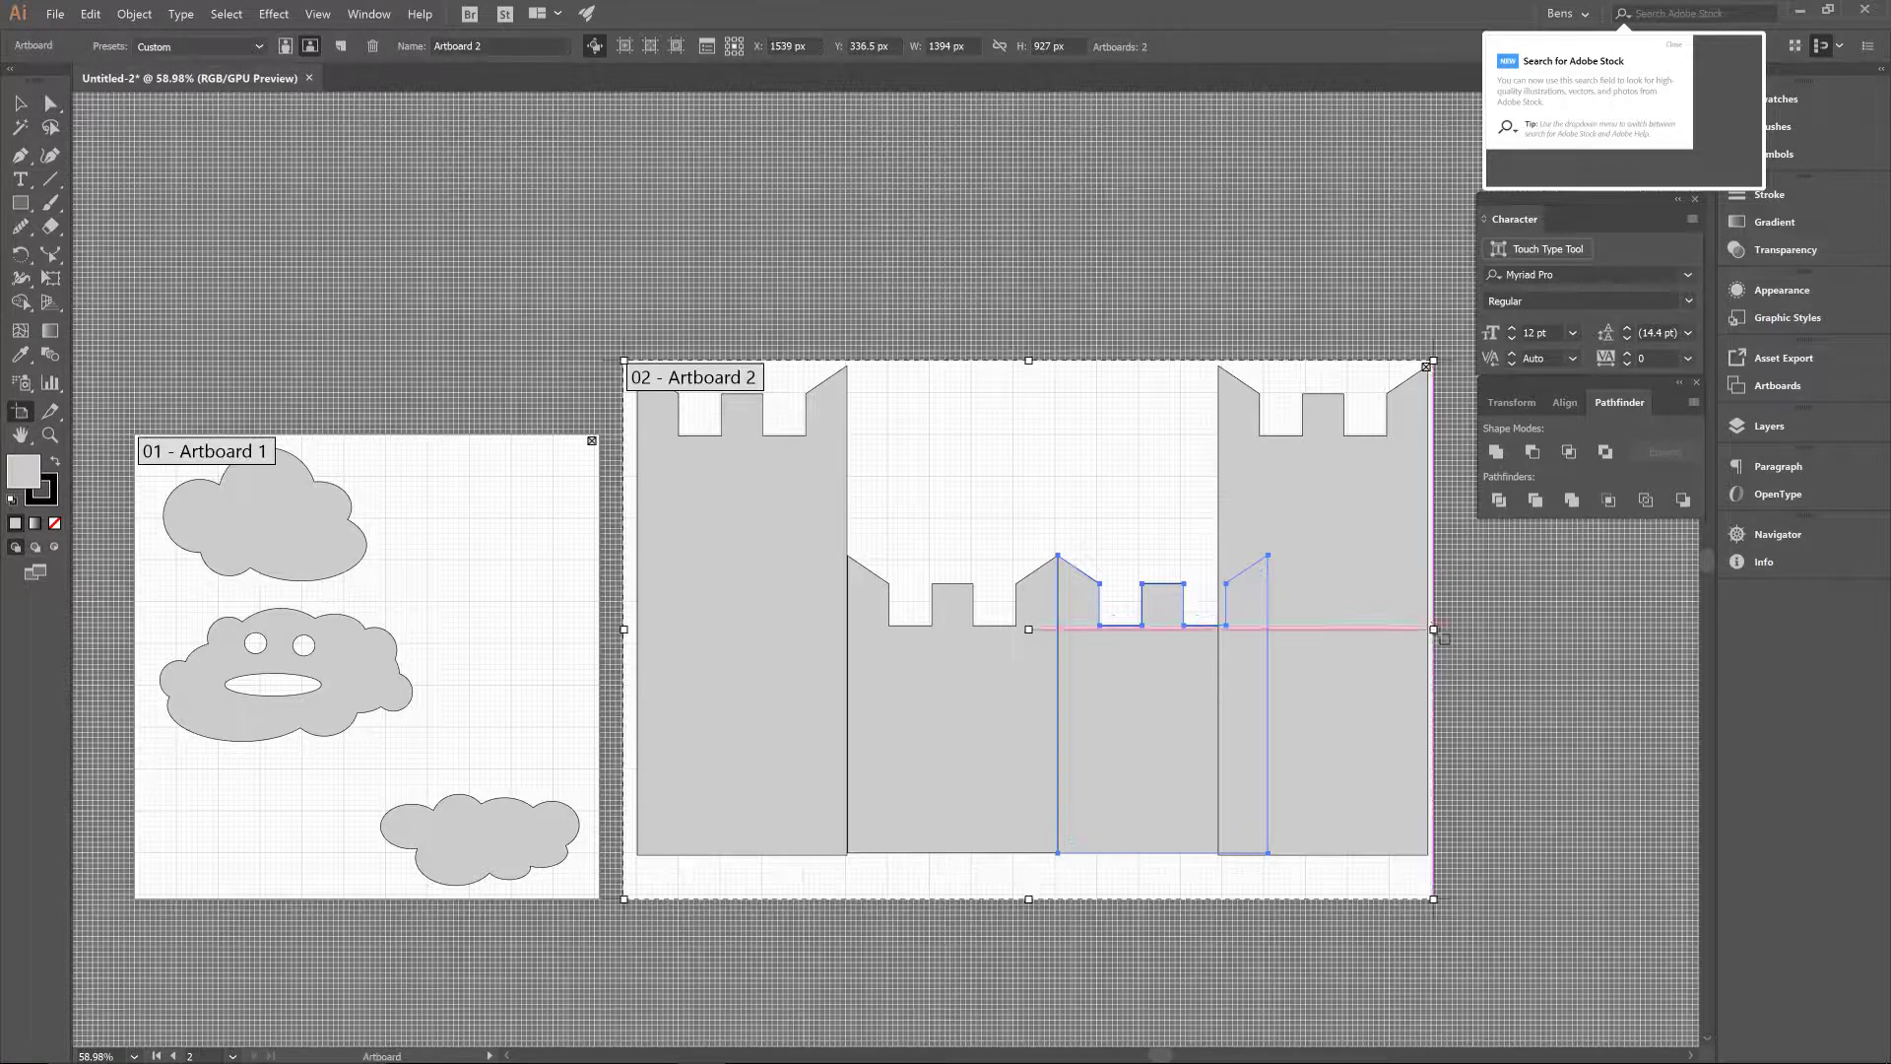
{"action": "left_click_drag", "start_coordinate": [1435, 628], "coordinate": [1553, 629]}
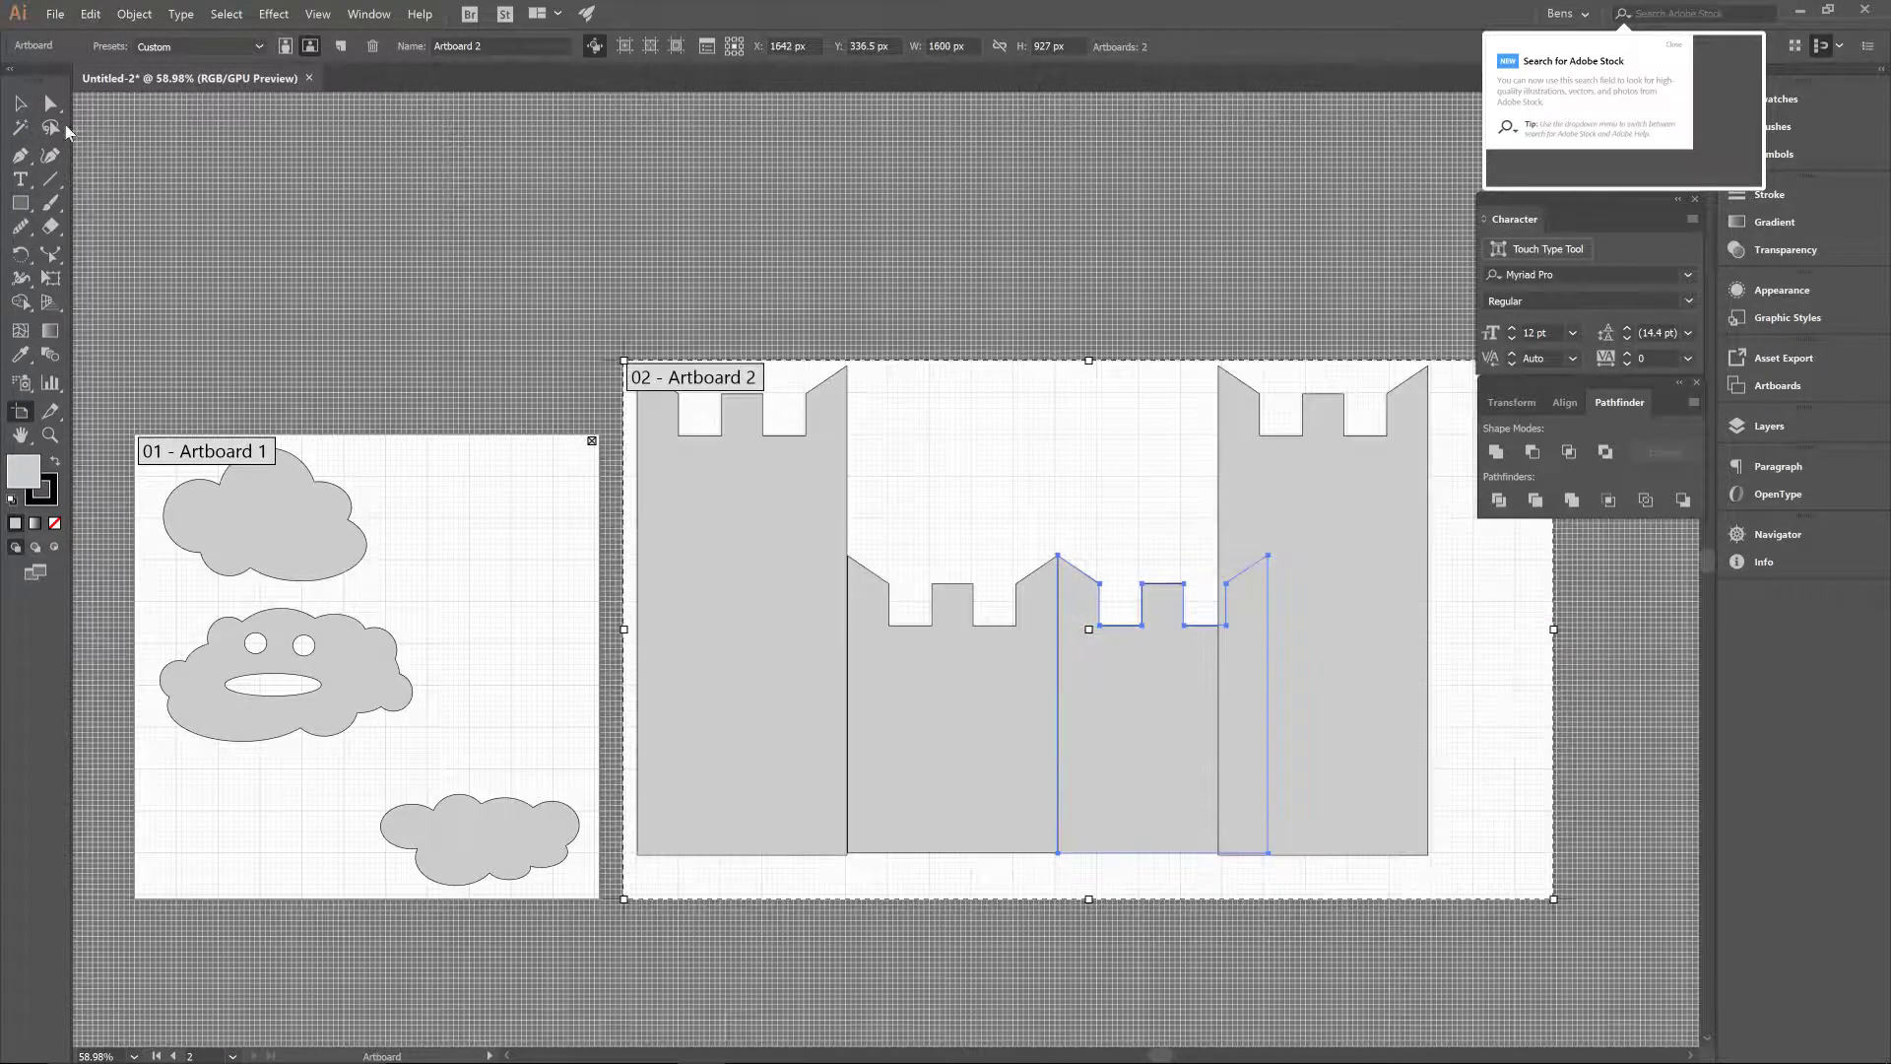
{"action": "left_click", "coordinate": [19, 102]}
{"action": "left_click", "coordinate": [1384, 769]}
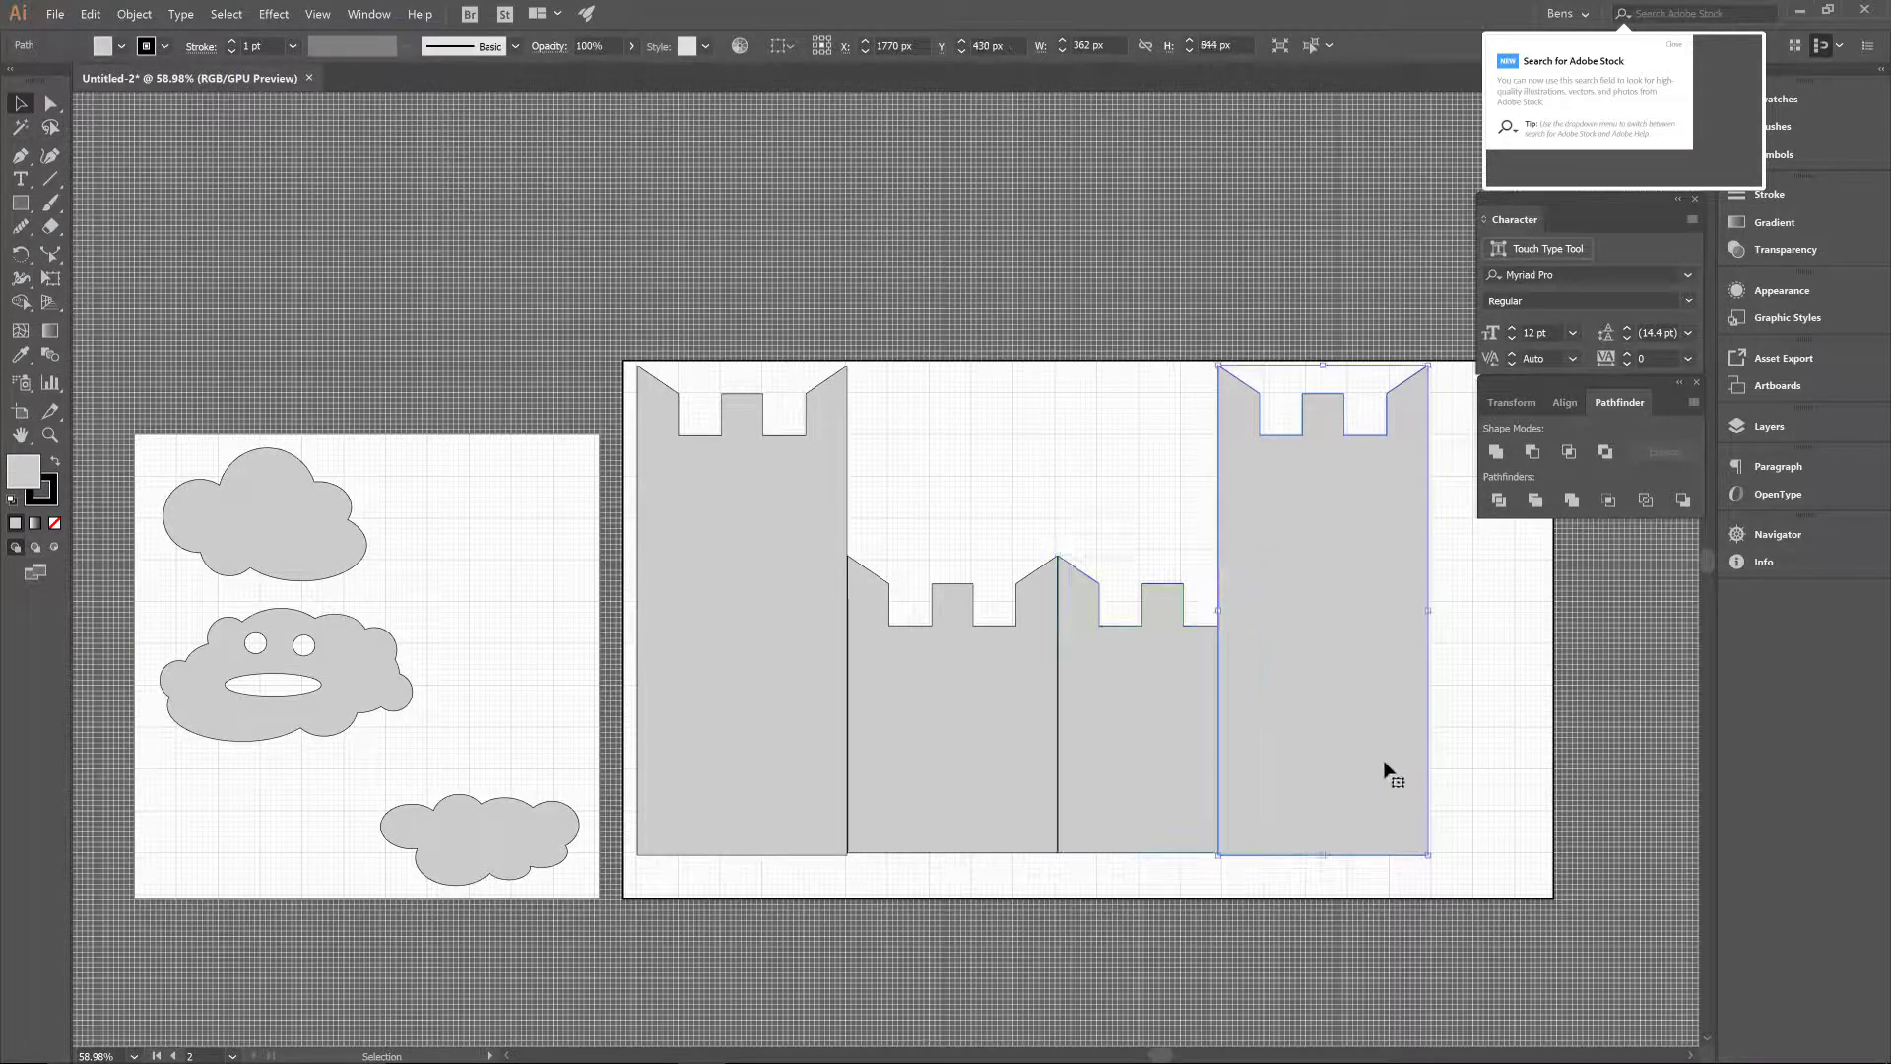
{"action": "mouse_move", "coordinate": [1384, 769]}
{"action": "left_mouse_down"}
{"action": "mouse_move", "coordinate": [1472, 749]}
{"action": "mouse_move", "coordinate": [1384, 746]}
{"action": "left_mouse_up"}
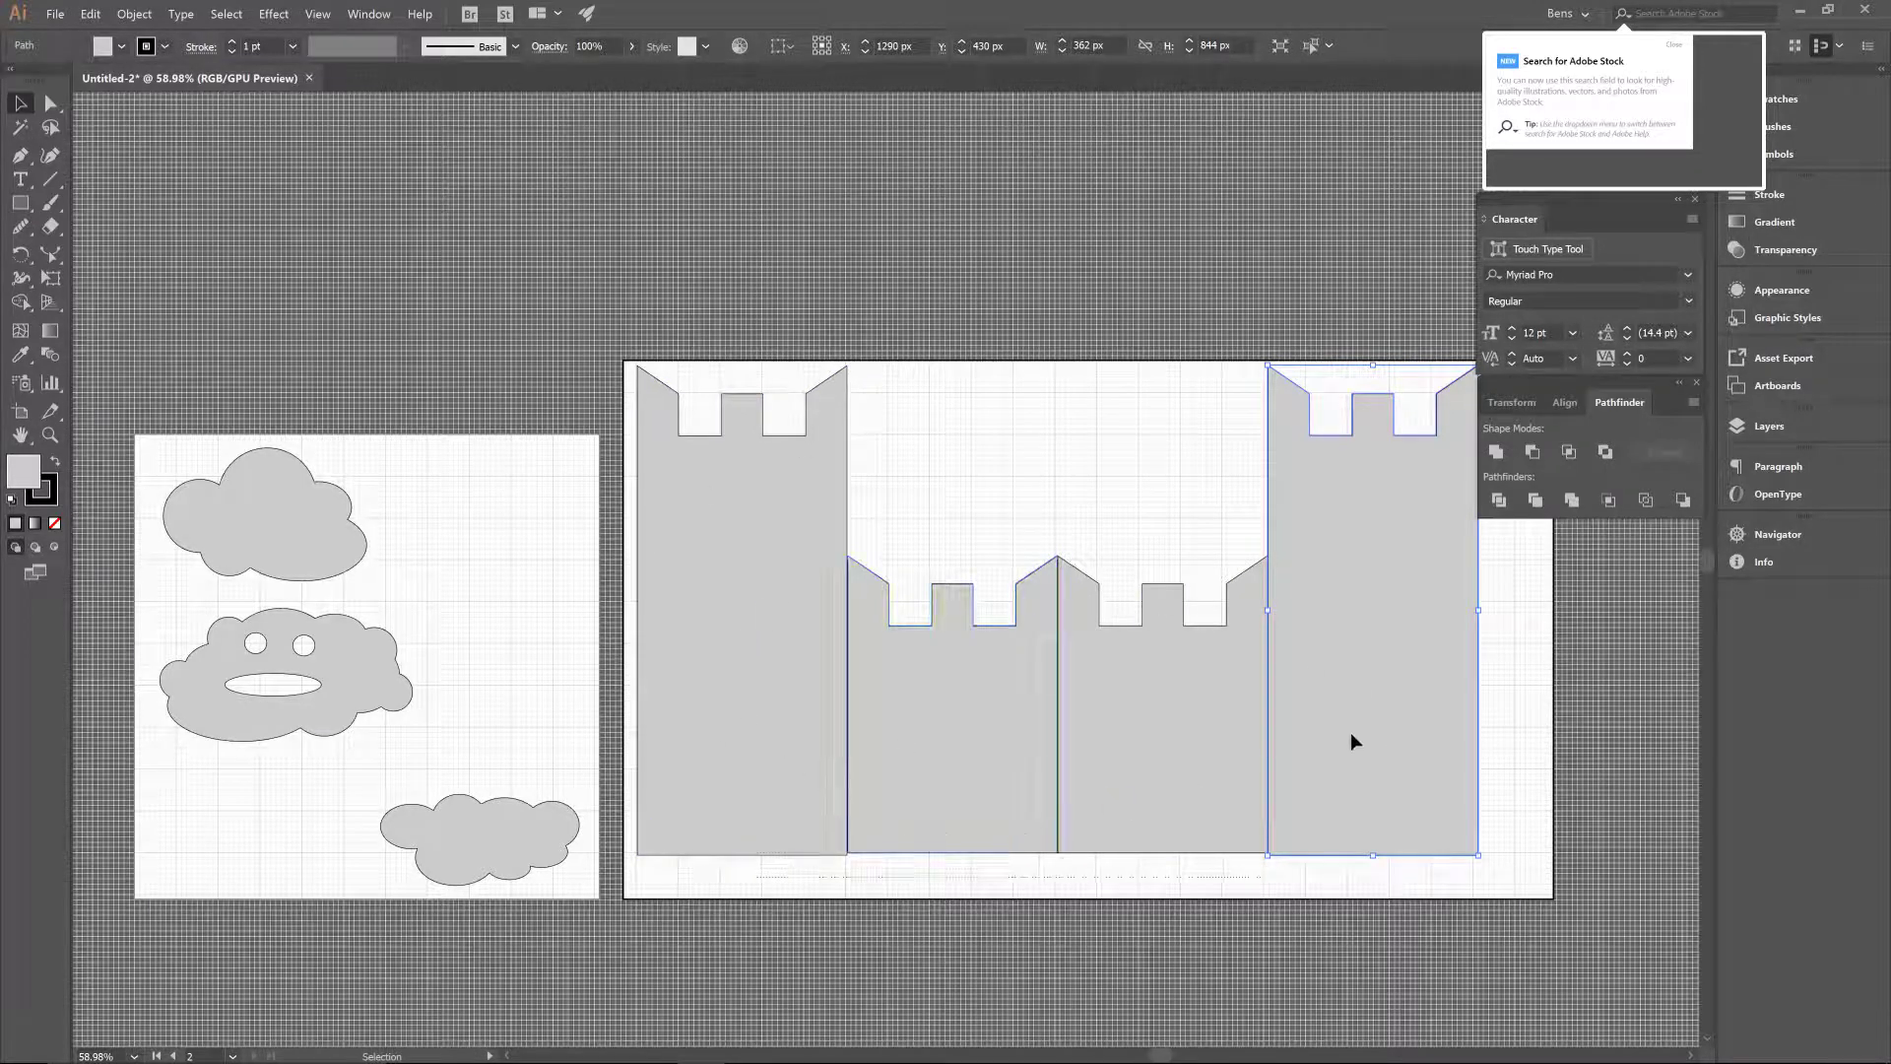
- Merge all four adjoining towers into a single castle shape with Shape Builder
{"action": "key", "text": "ctrl+alt+a"}
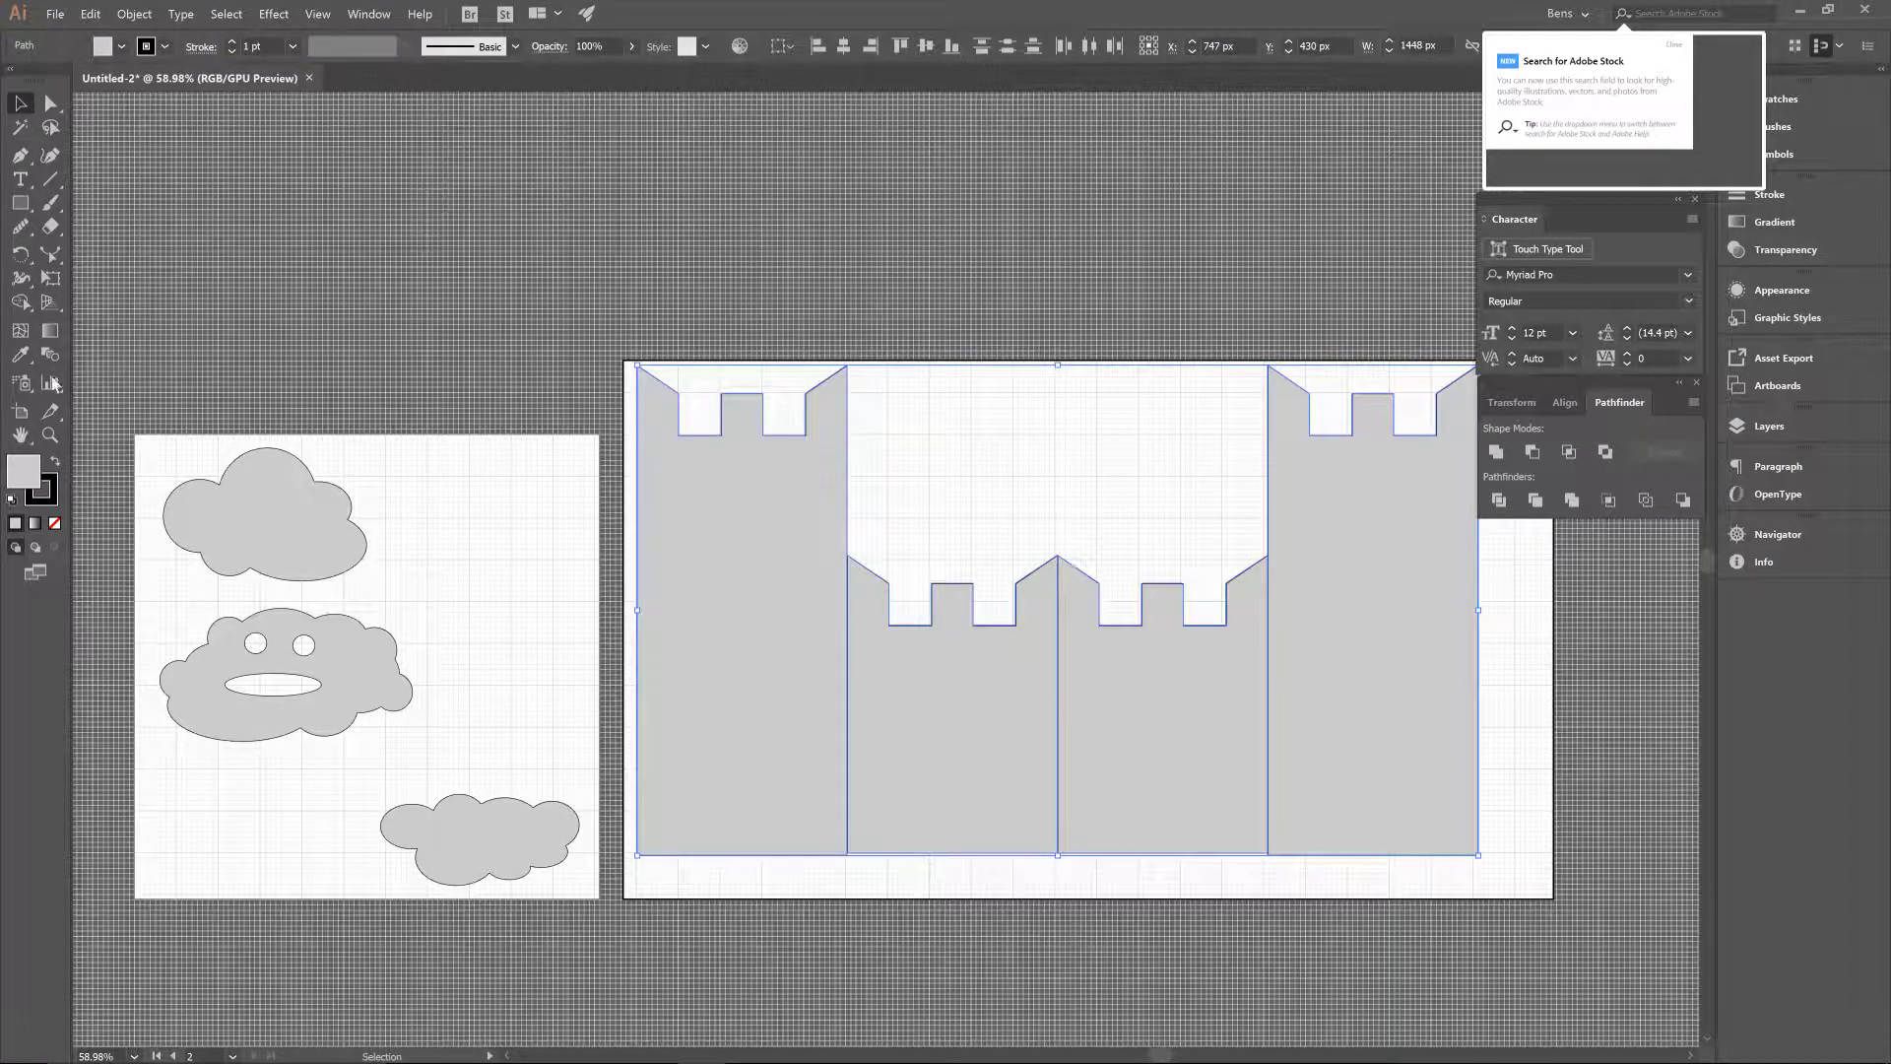
{"action": "left_click", "coordinate": [20, 302]}
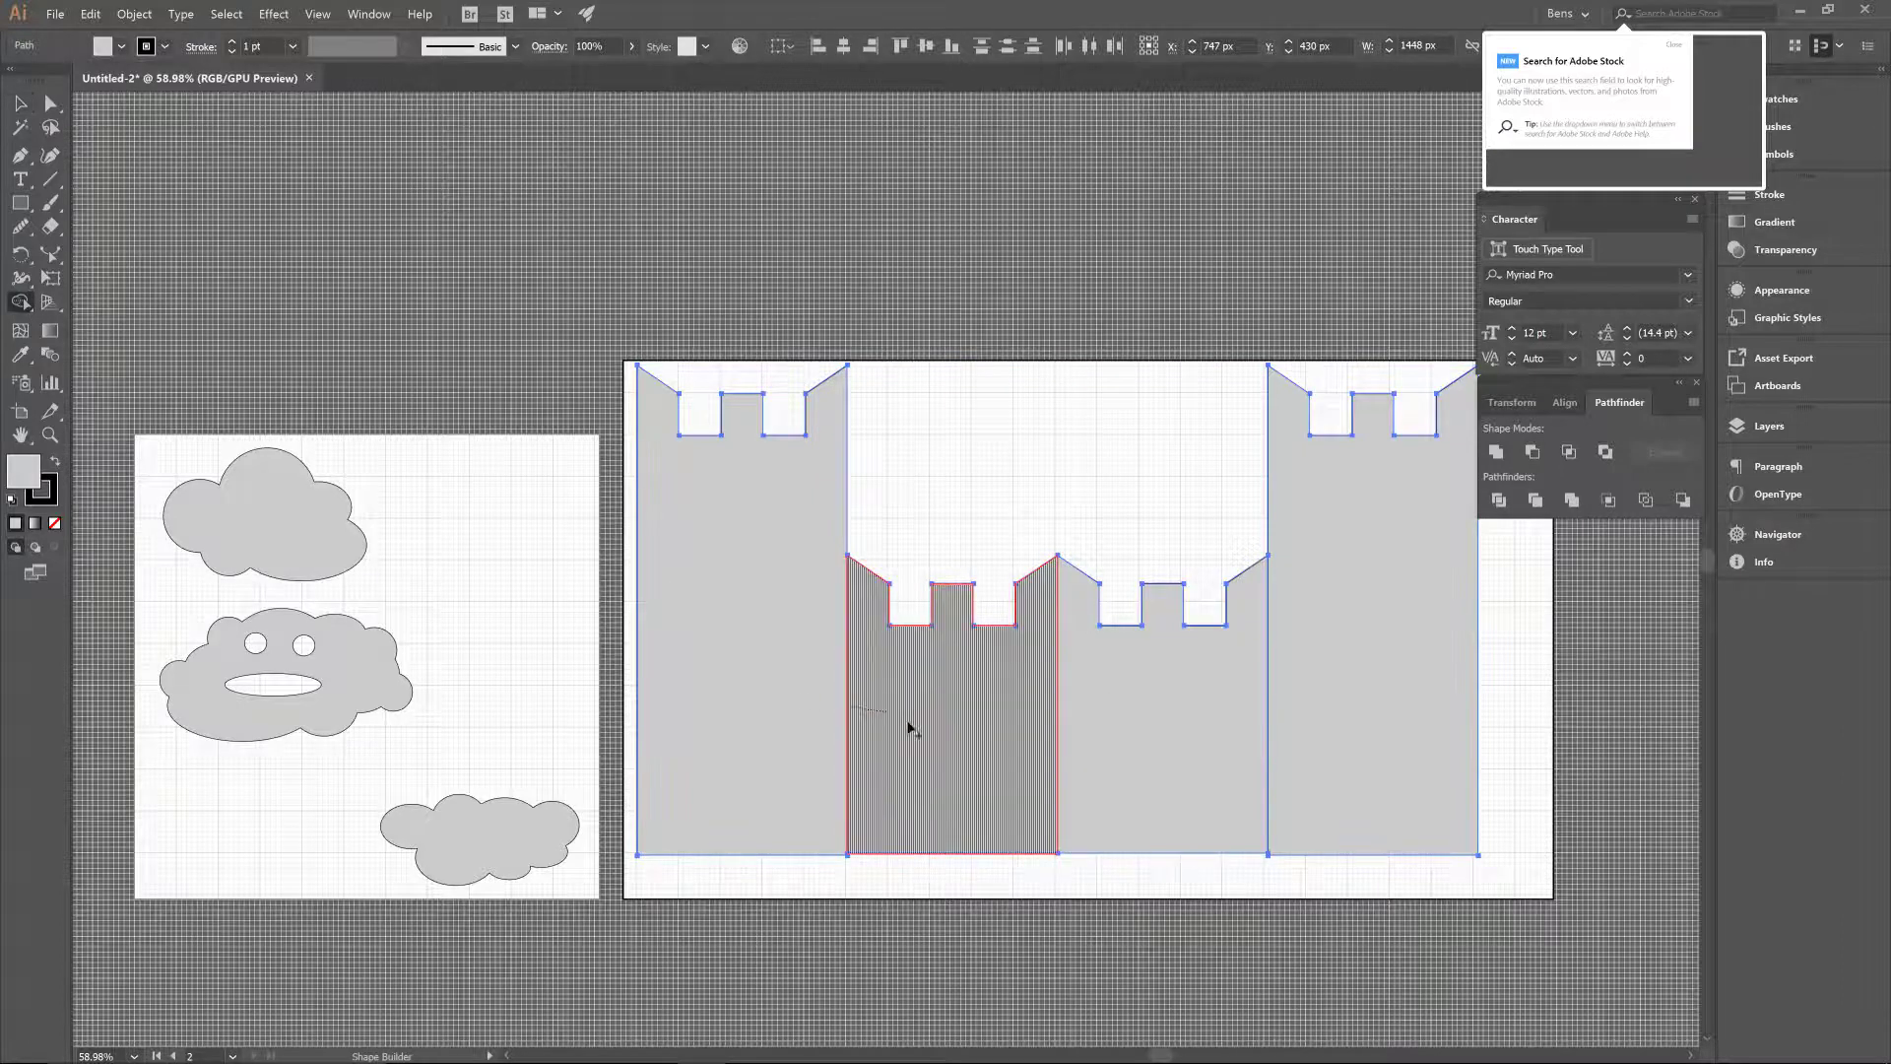
{"action": "mouse_move", "coordinate": [783, 685]}
{"action": "left_mouse_down"}
{"action": "mouse_move", "coordinate": [1044, 751]}
{"action": "mouse_move", "coordinate": [1250, 752]}
{"action": "mouse_move", "coordinate": [995, 750]}
{"action": "mouse_move", "coordinate": [1064, 562]}
{"action": "mouse_move", "coordinate": [946, 463]}
{"action": "mouse_move", "coordinate": [902, 322]}
{"action": "left_mouse_up"}
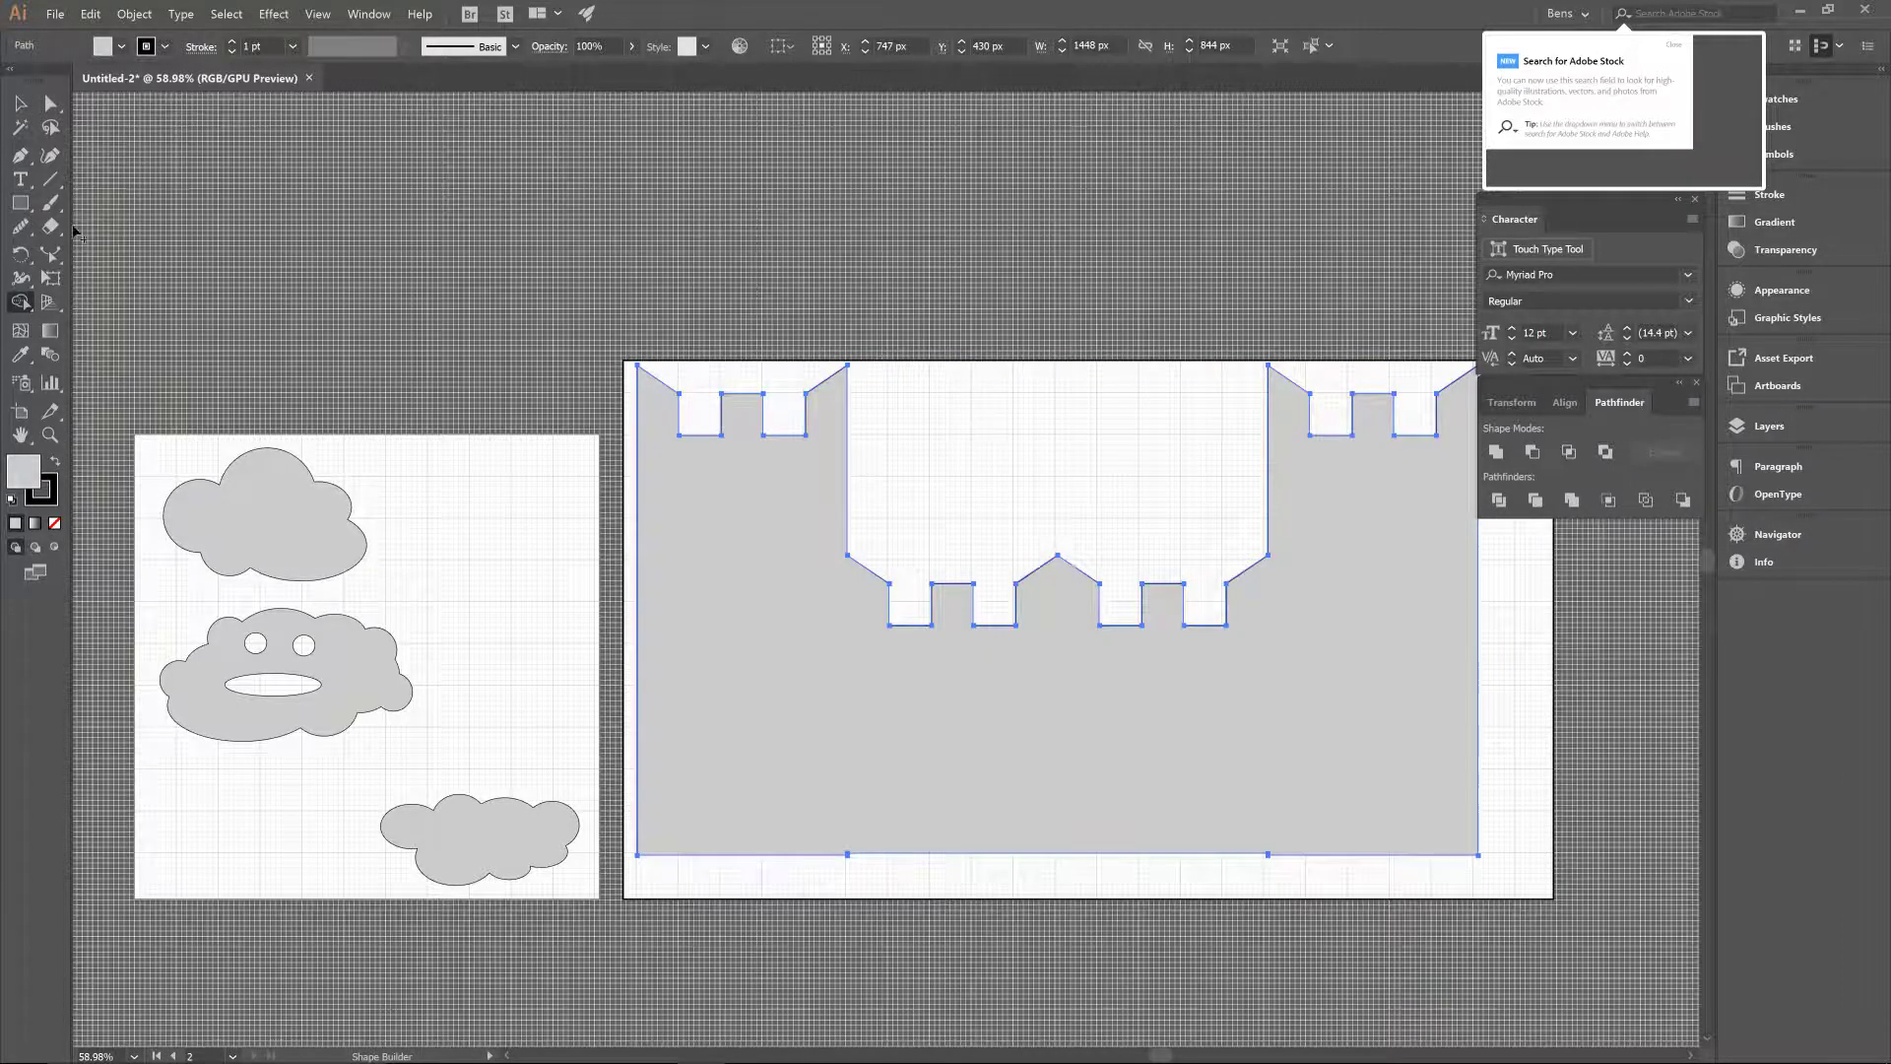
- Draw a tall ellipse about 323 by 752 px overlapping the middle of the castle's bottom edge
{"action": "left_click", "coordinate": [19, 203]}
{"action": "left_click", "coordinate": [17, 204]}
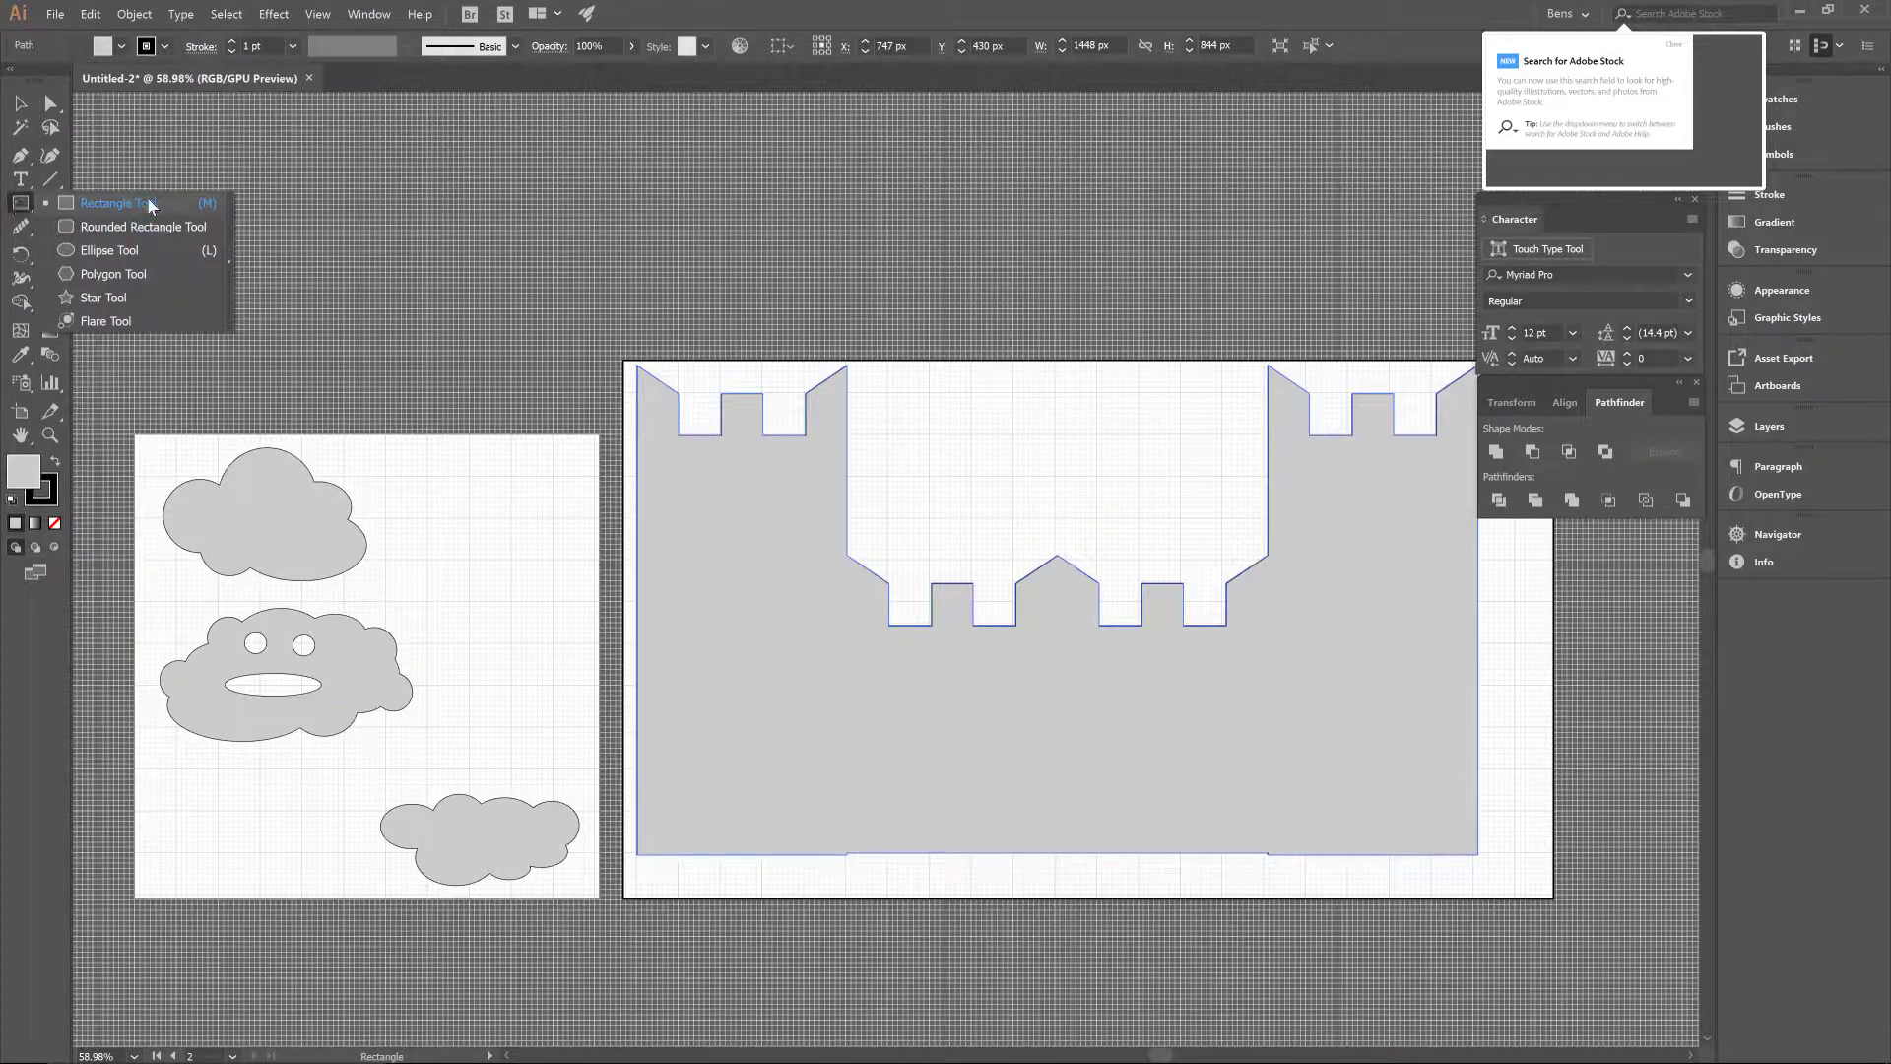
{"action": "left_click", "coordinate": [164, 250]}
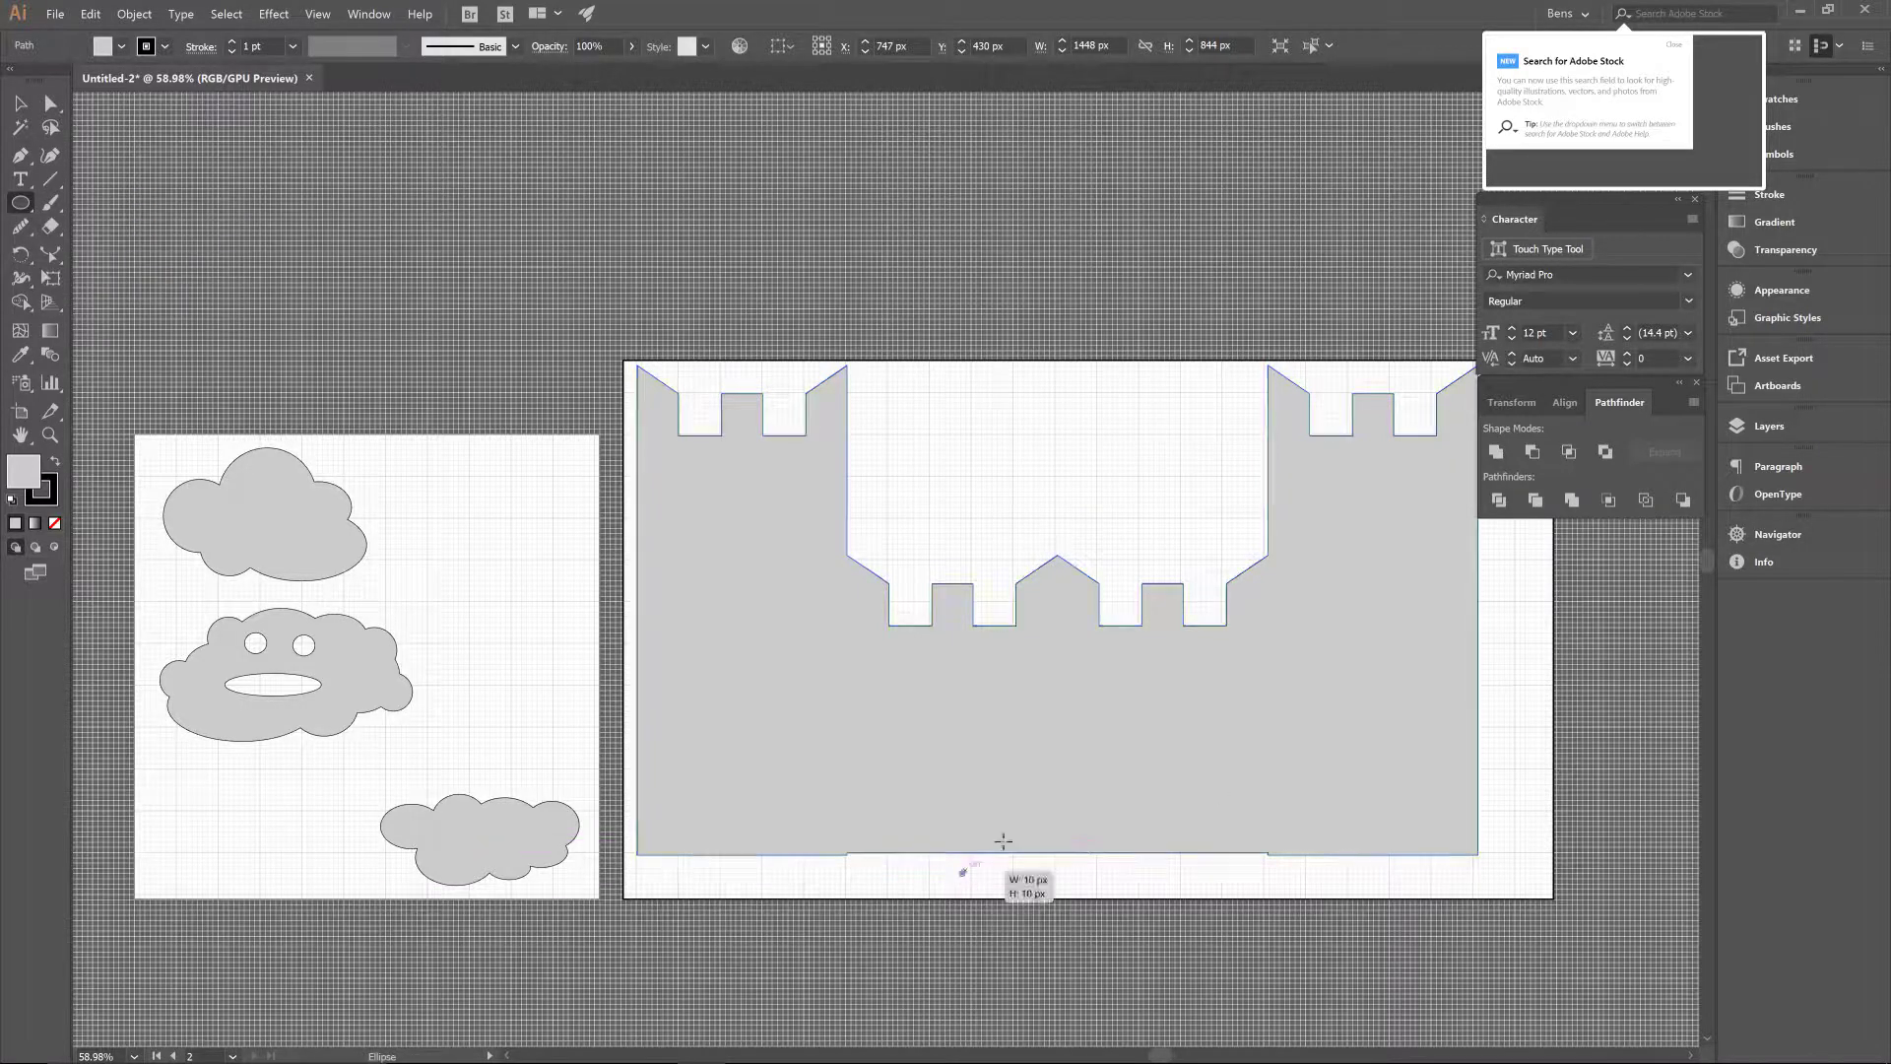
{"action": "left_click_drag", "start_coordinate": [1003, 840], "coordinate": [1159, 975]}
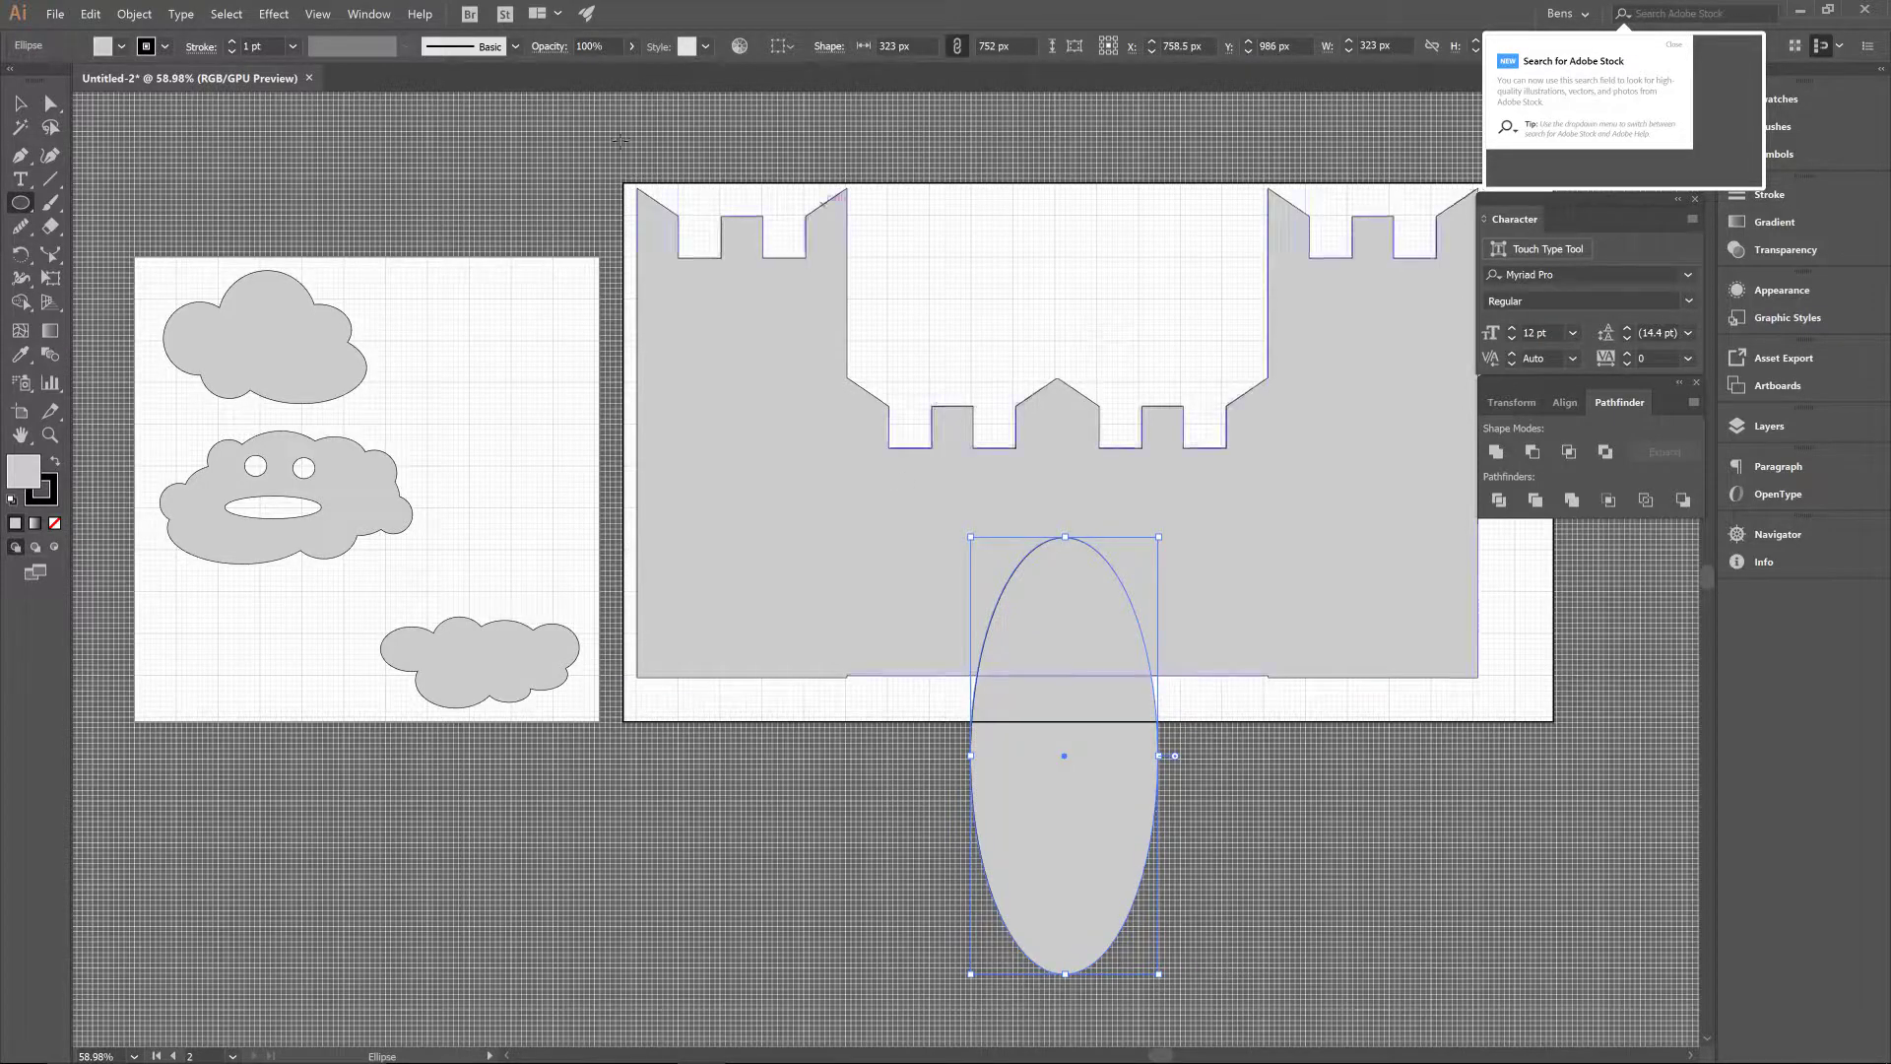
- Turn the ellipse into a closed arch about 242 px tall by deleting its bottom anchor and raising its base to the castle's bottom edge
{"action": "left_click", "coordinate": [51, 103]}
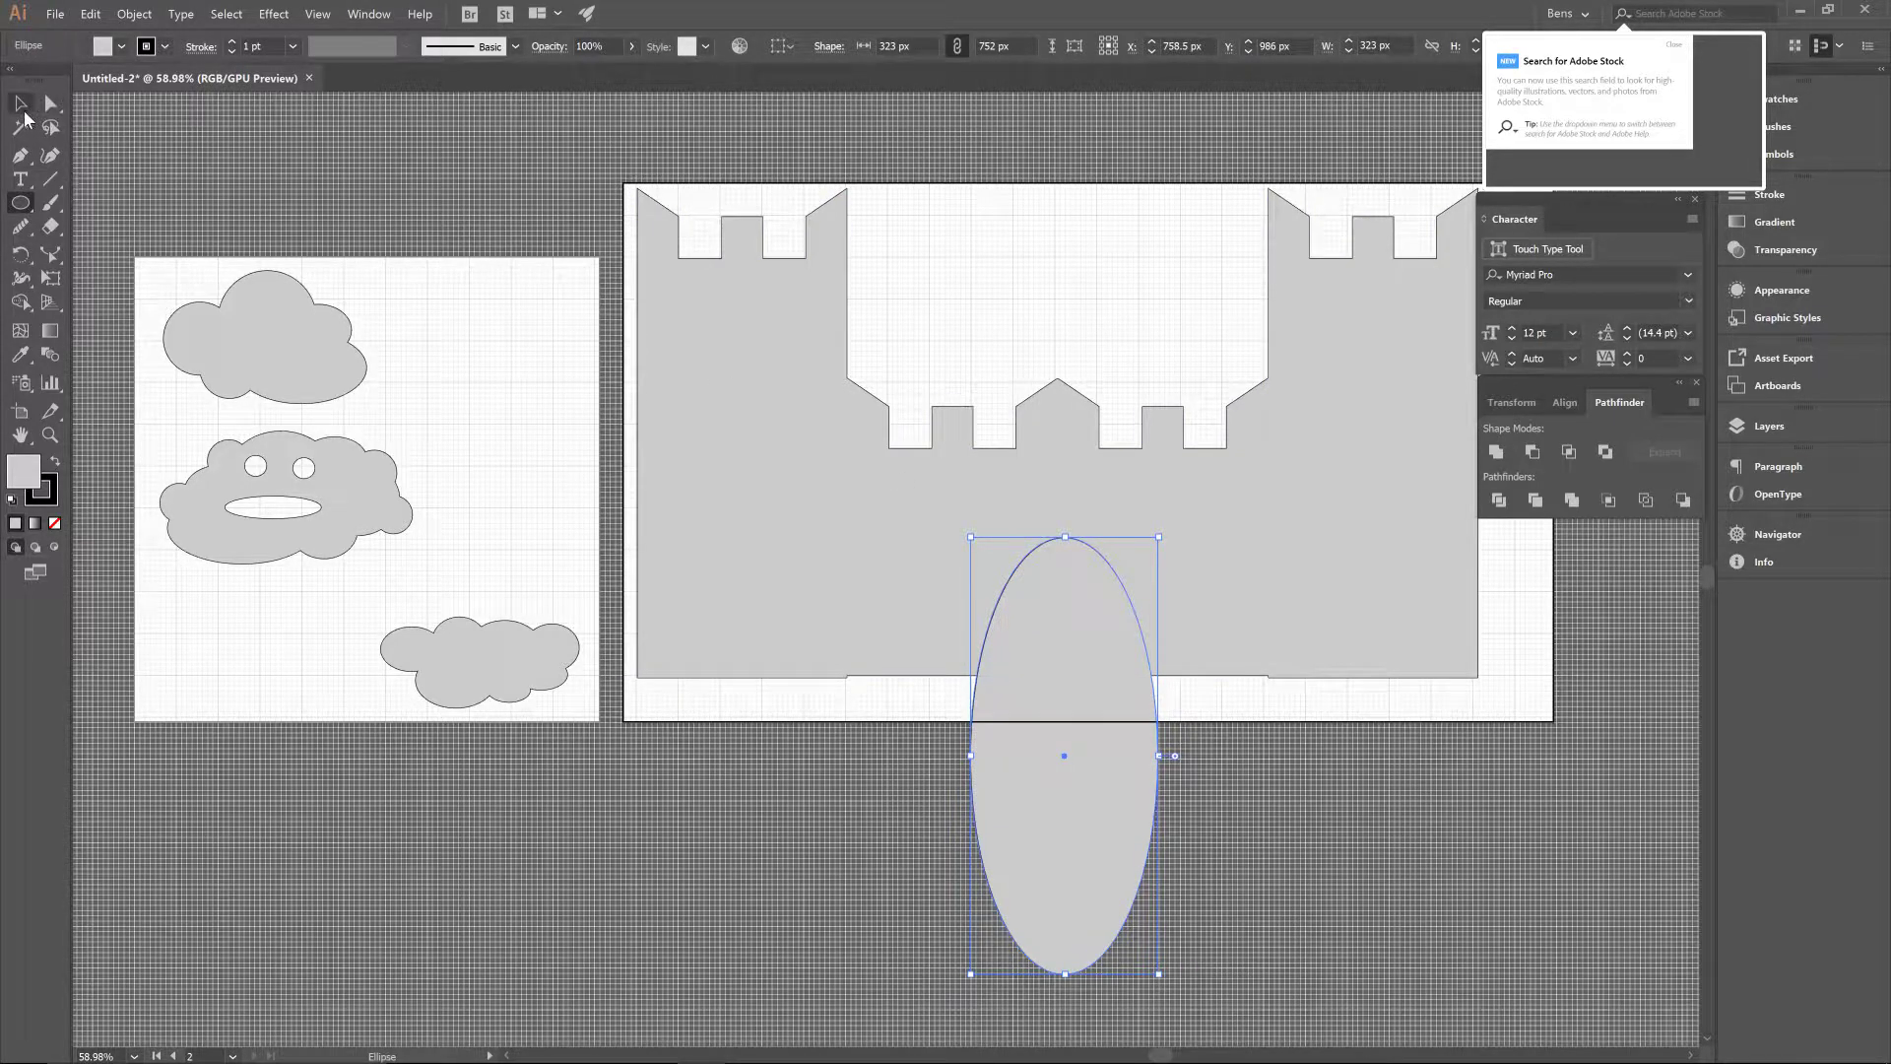
{"action": "left_click", "coordinate": [1064, 973]}
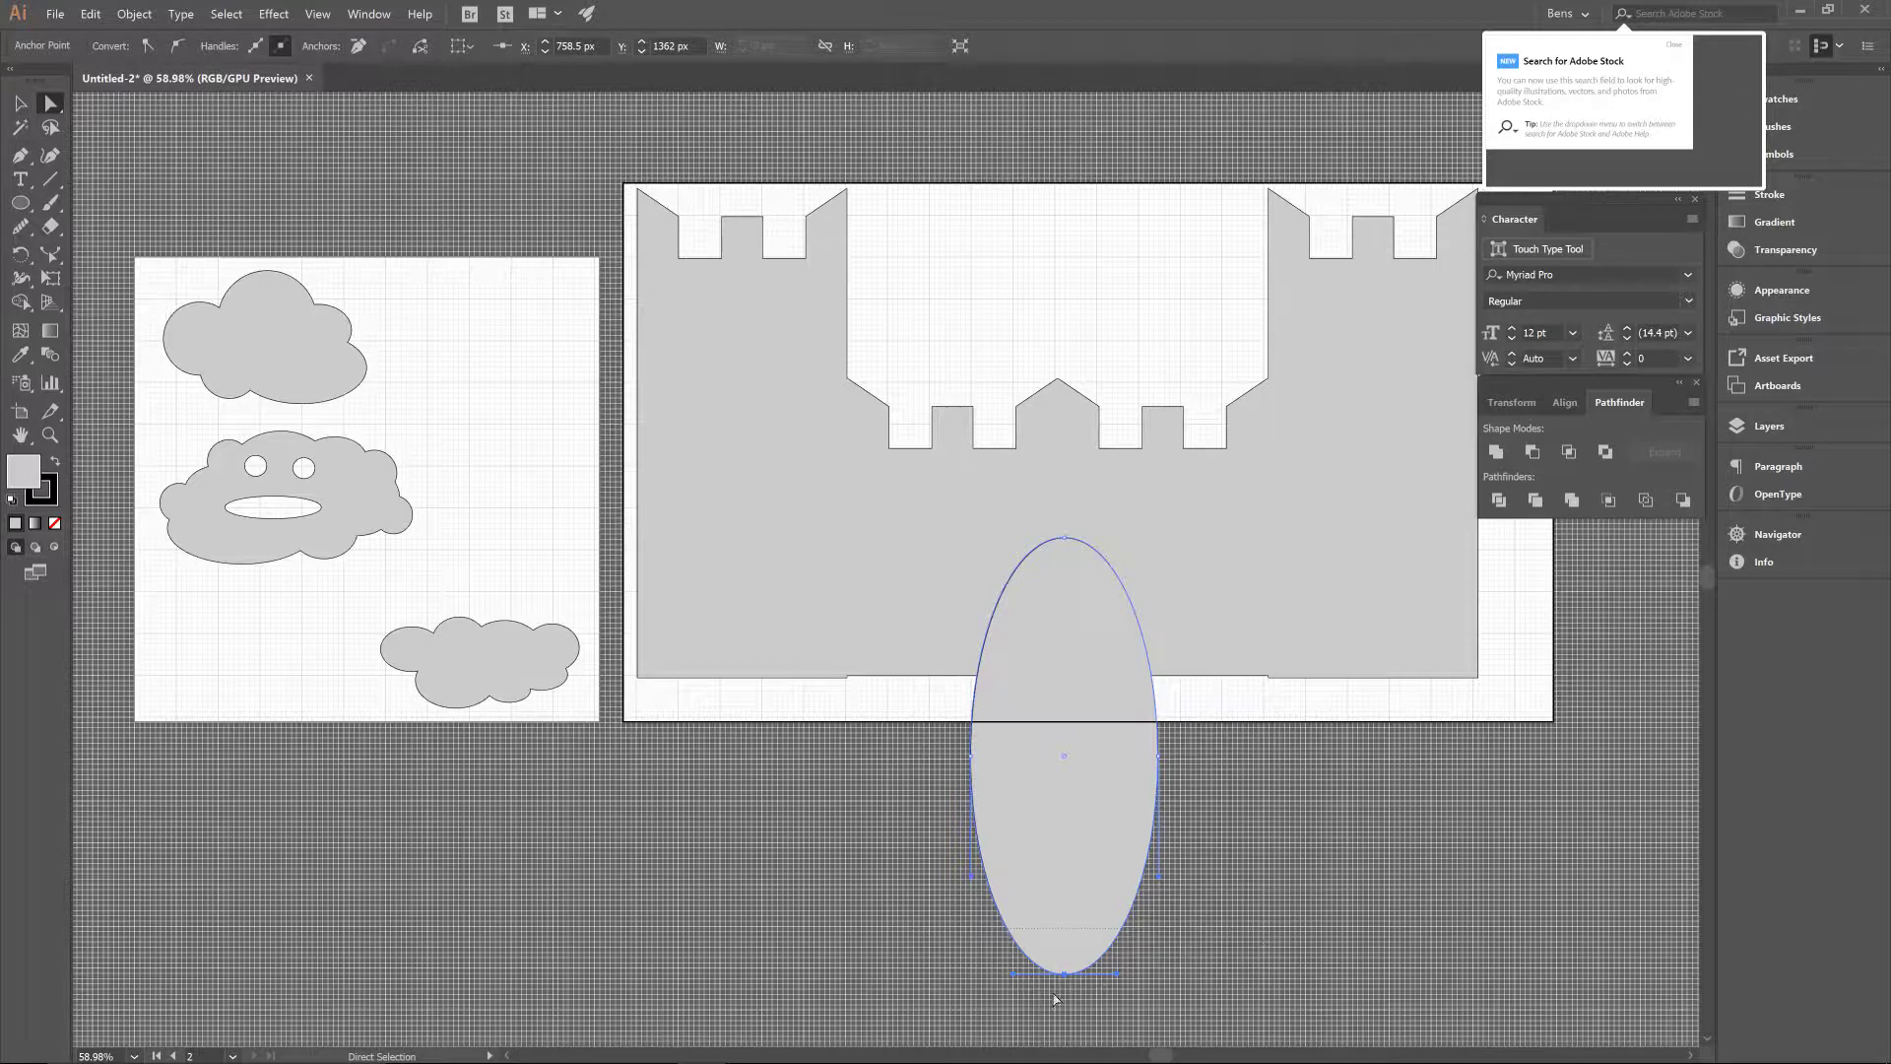
{"action": "key", "text": "Delete"}
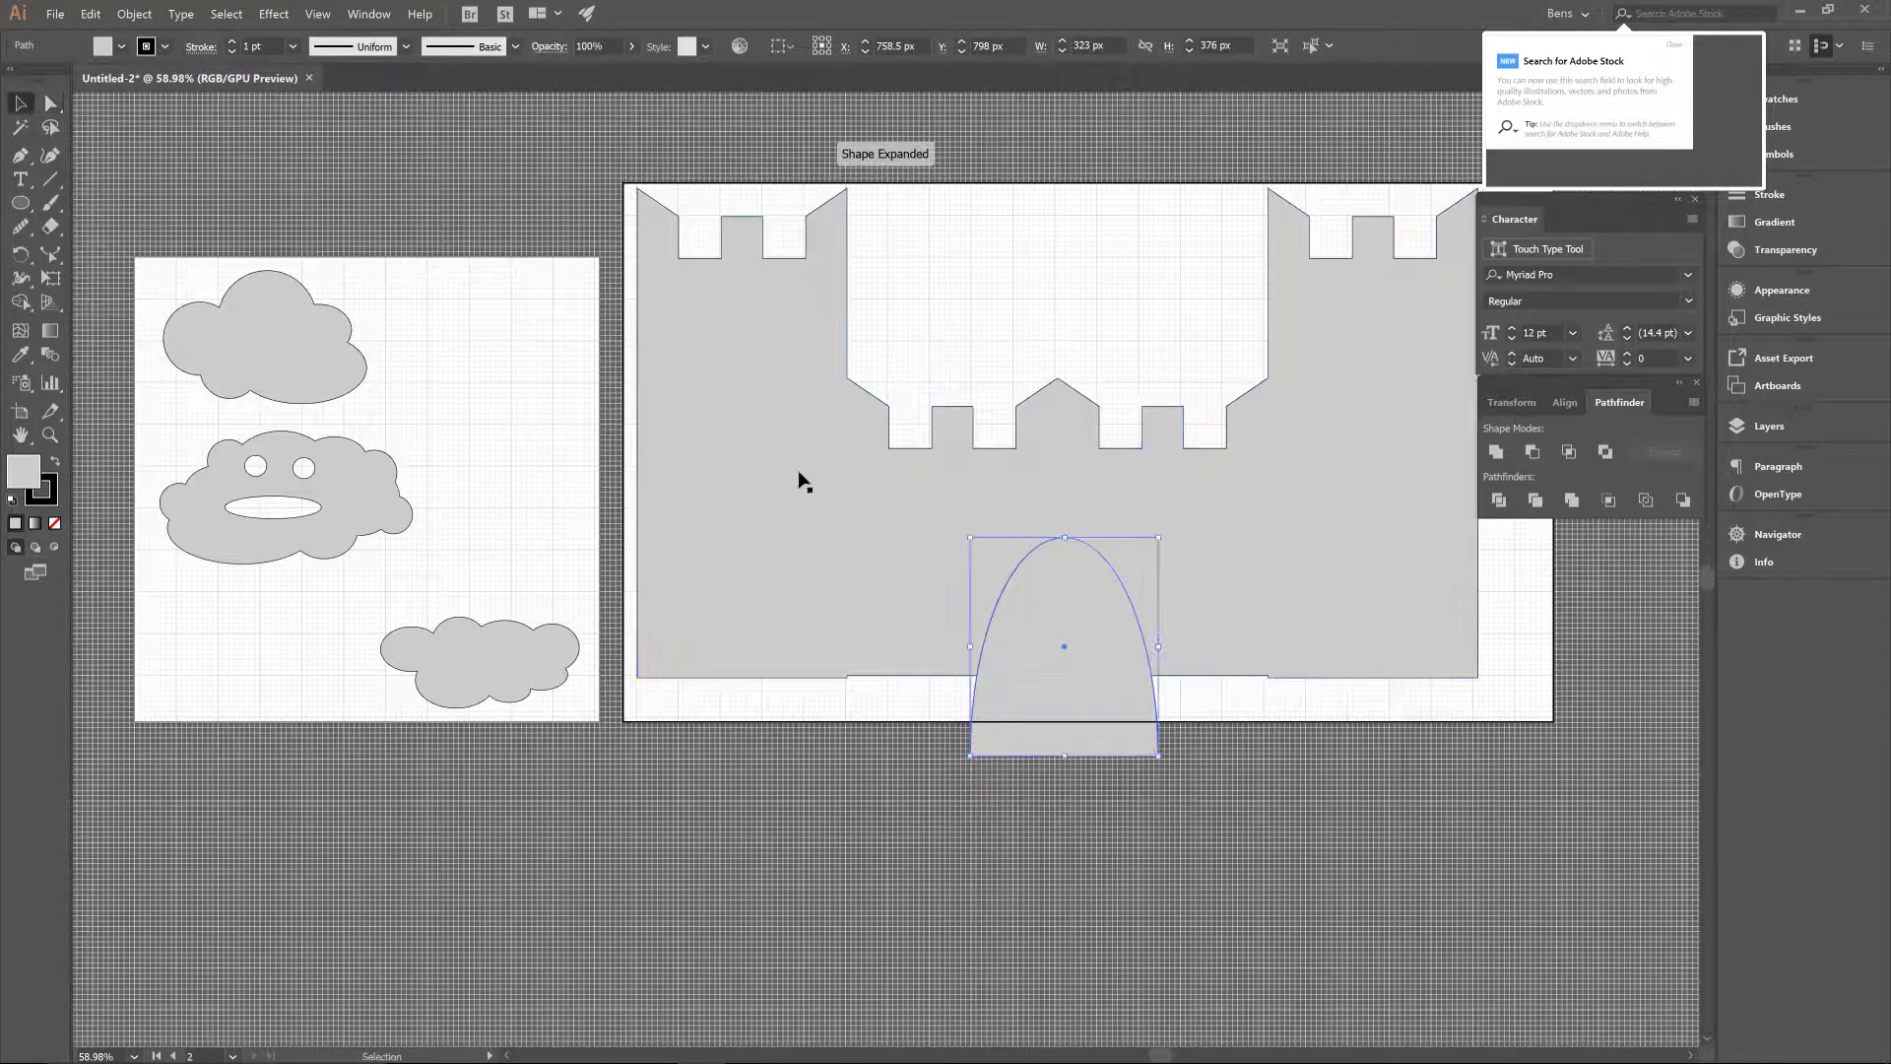
{"action": "key", "text": "ctrl+j"}
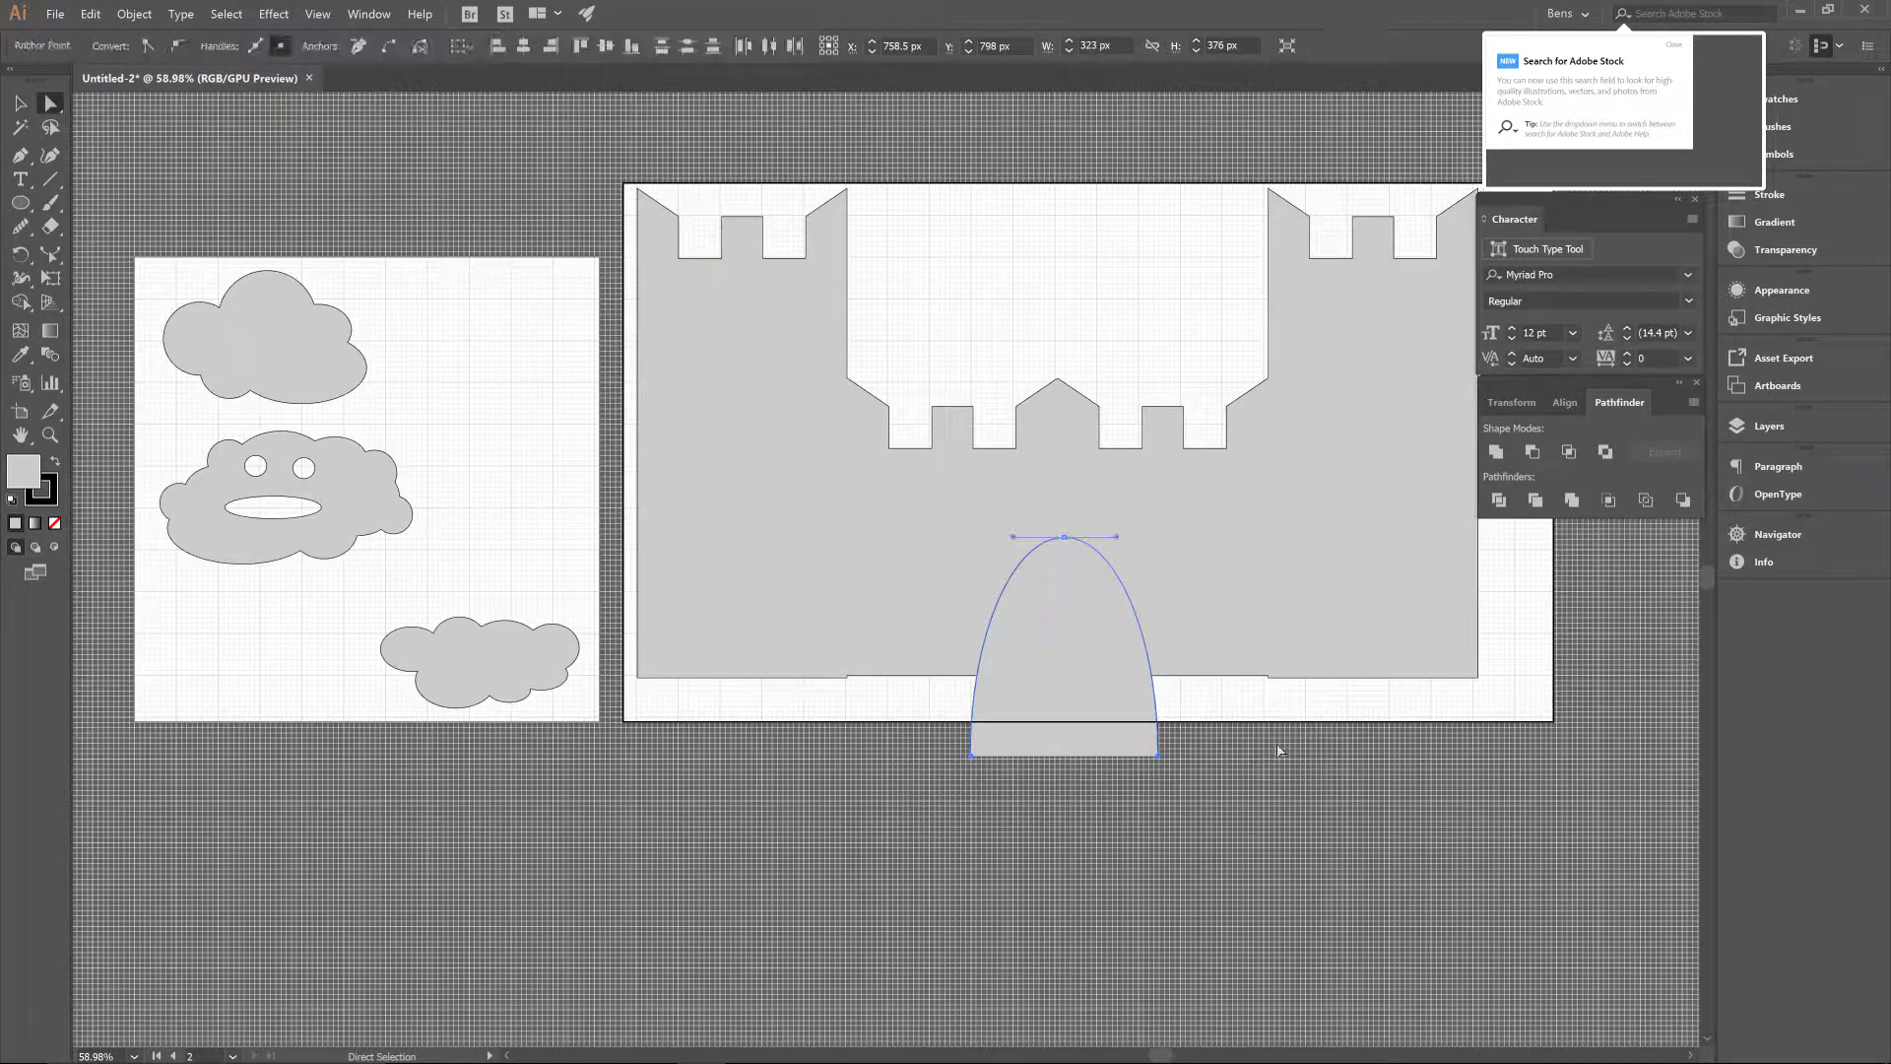
{"action": "left_click_drag", "start_coordinate": [1160, 764], "coordinate": [1158, 678]}
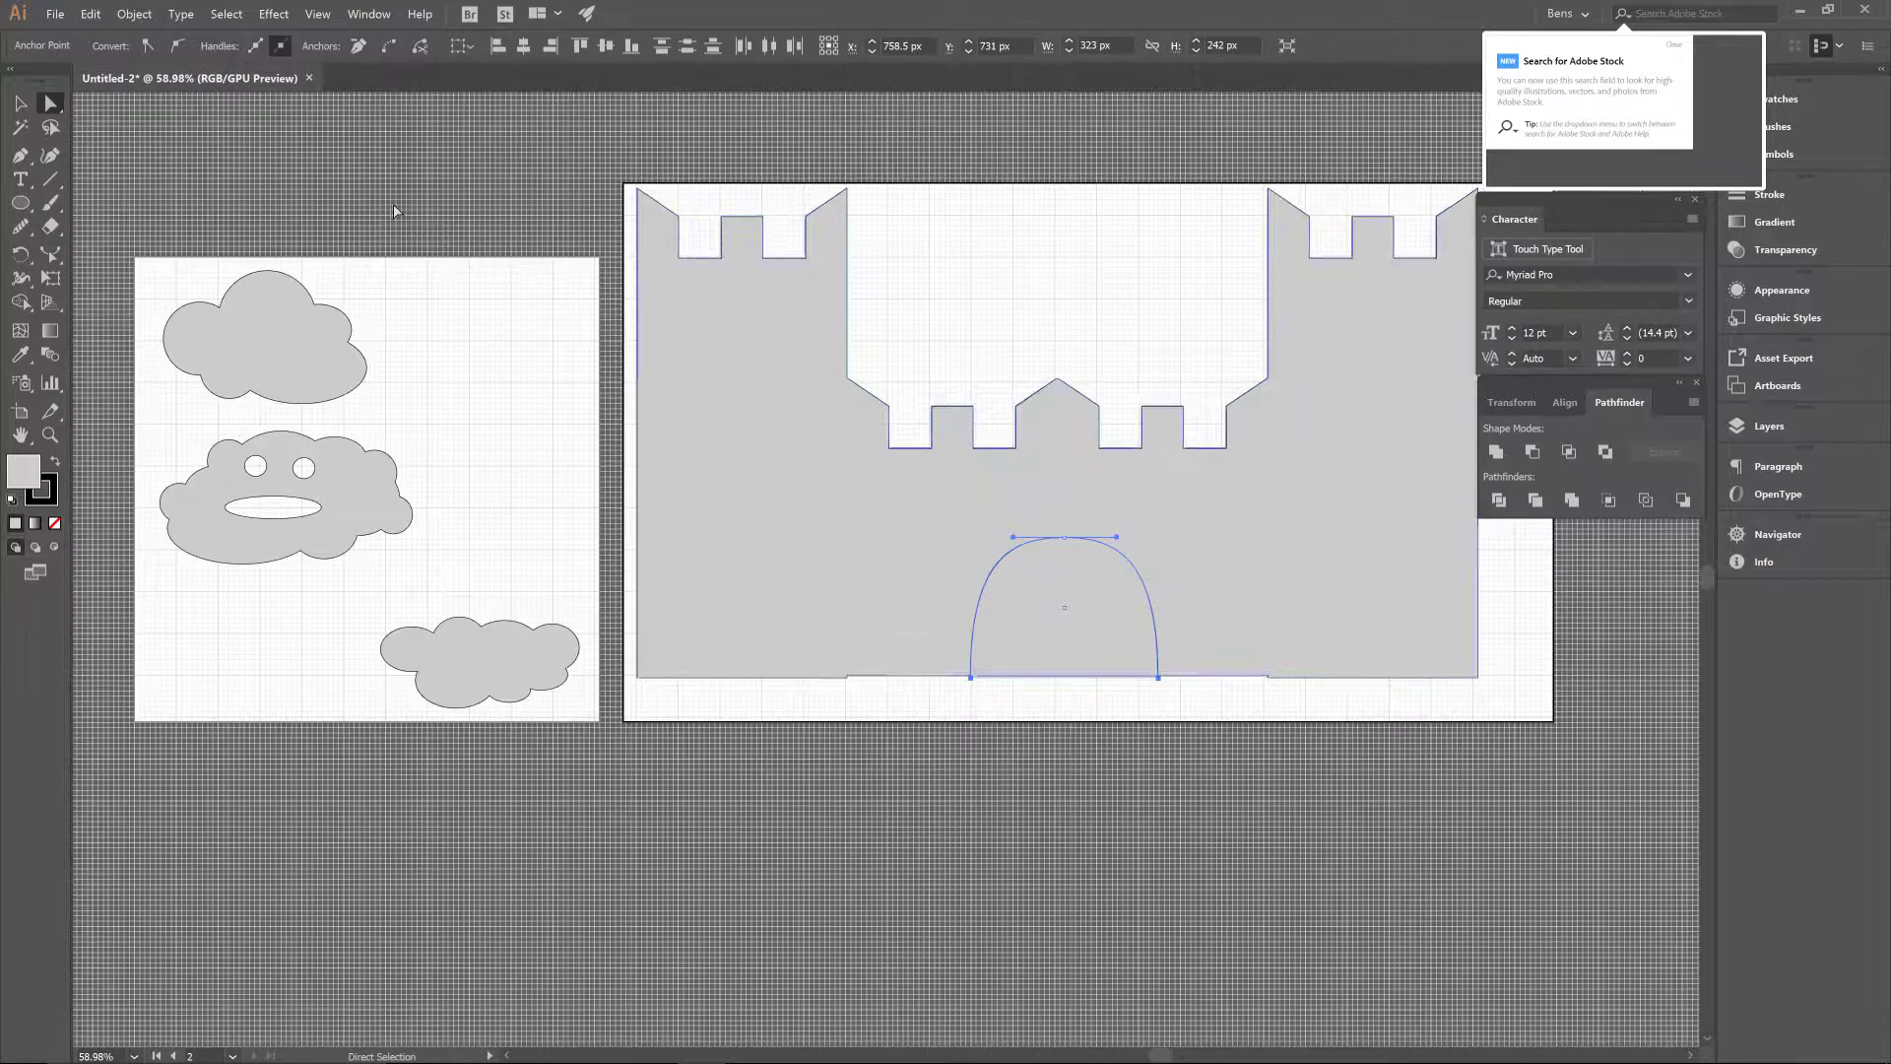
- Cut the arched doorway out of the castle by applying Pathfinder Exclude to the arch and the castle shape
{"action": "left_click", "coordinate": [21, 103]}
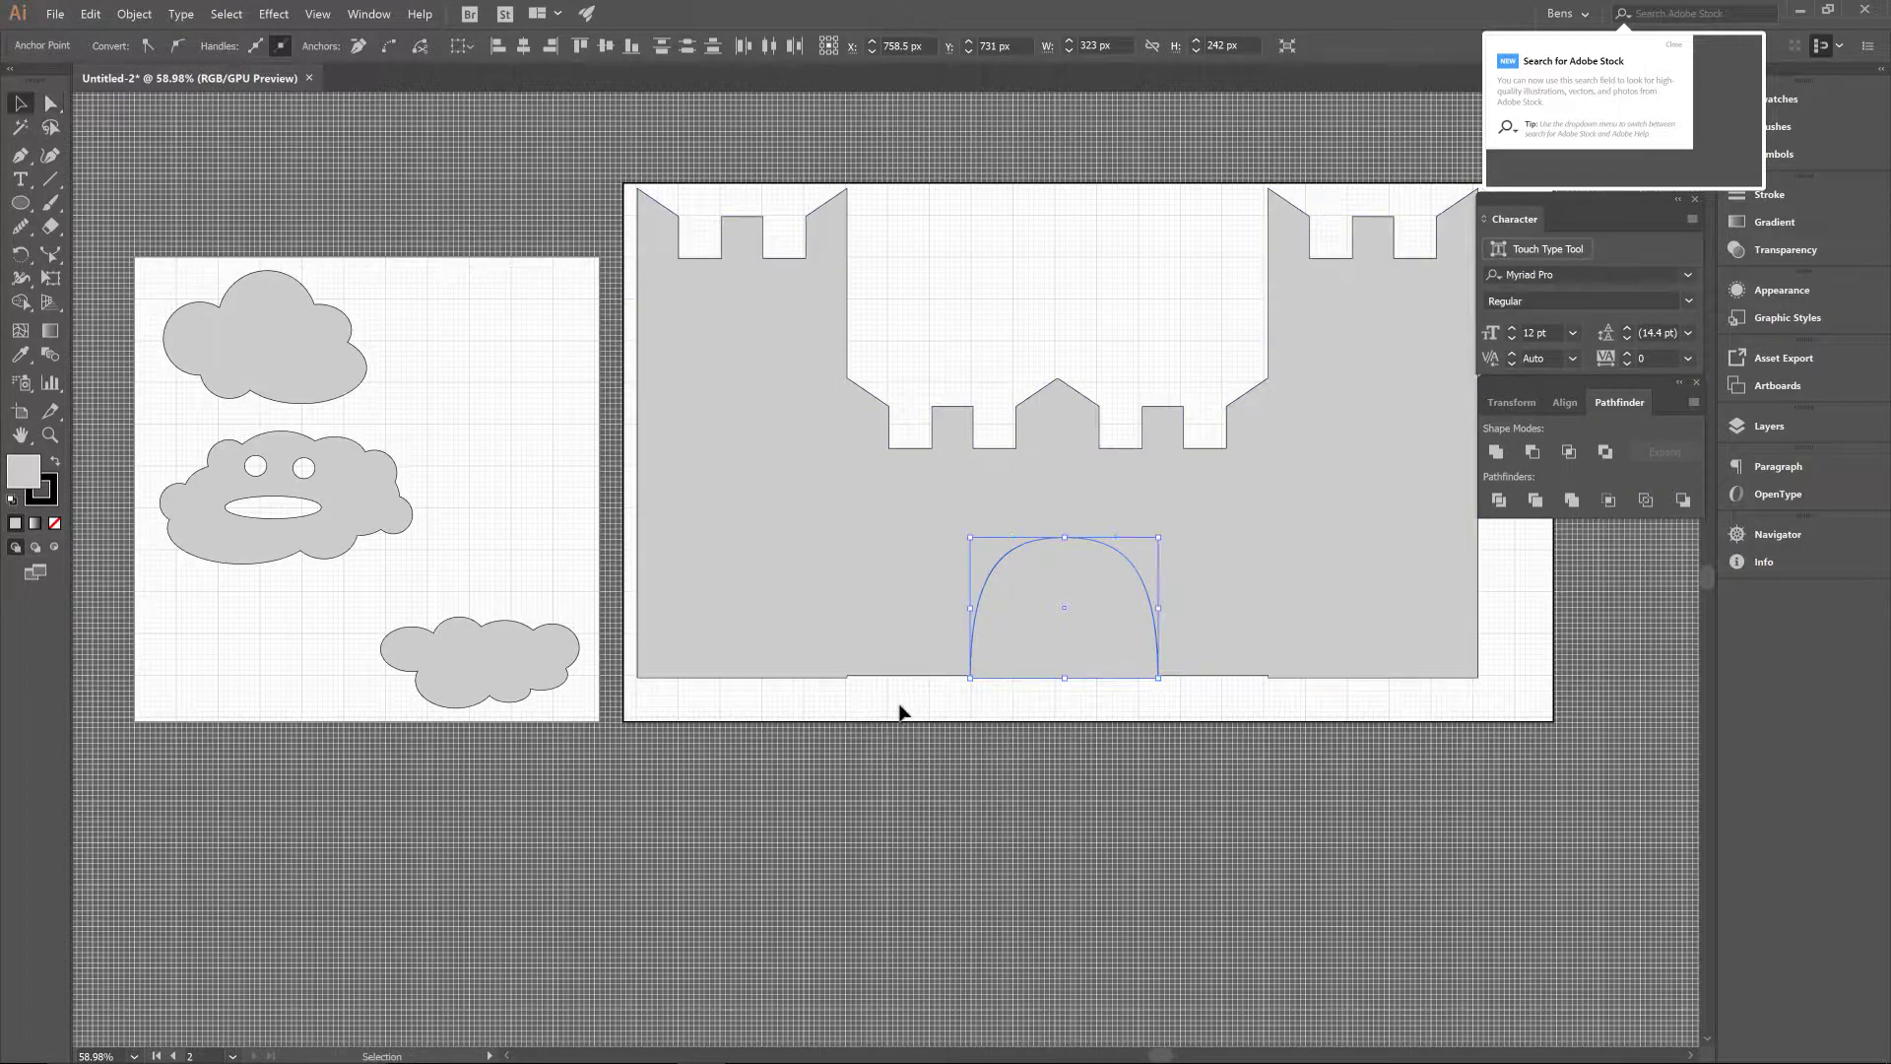
{"action": "left_click", "coordinate": [1269, 610], "text": "shift"}
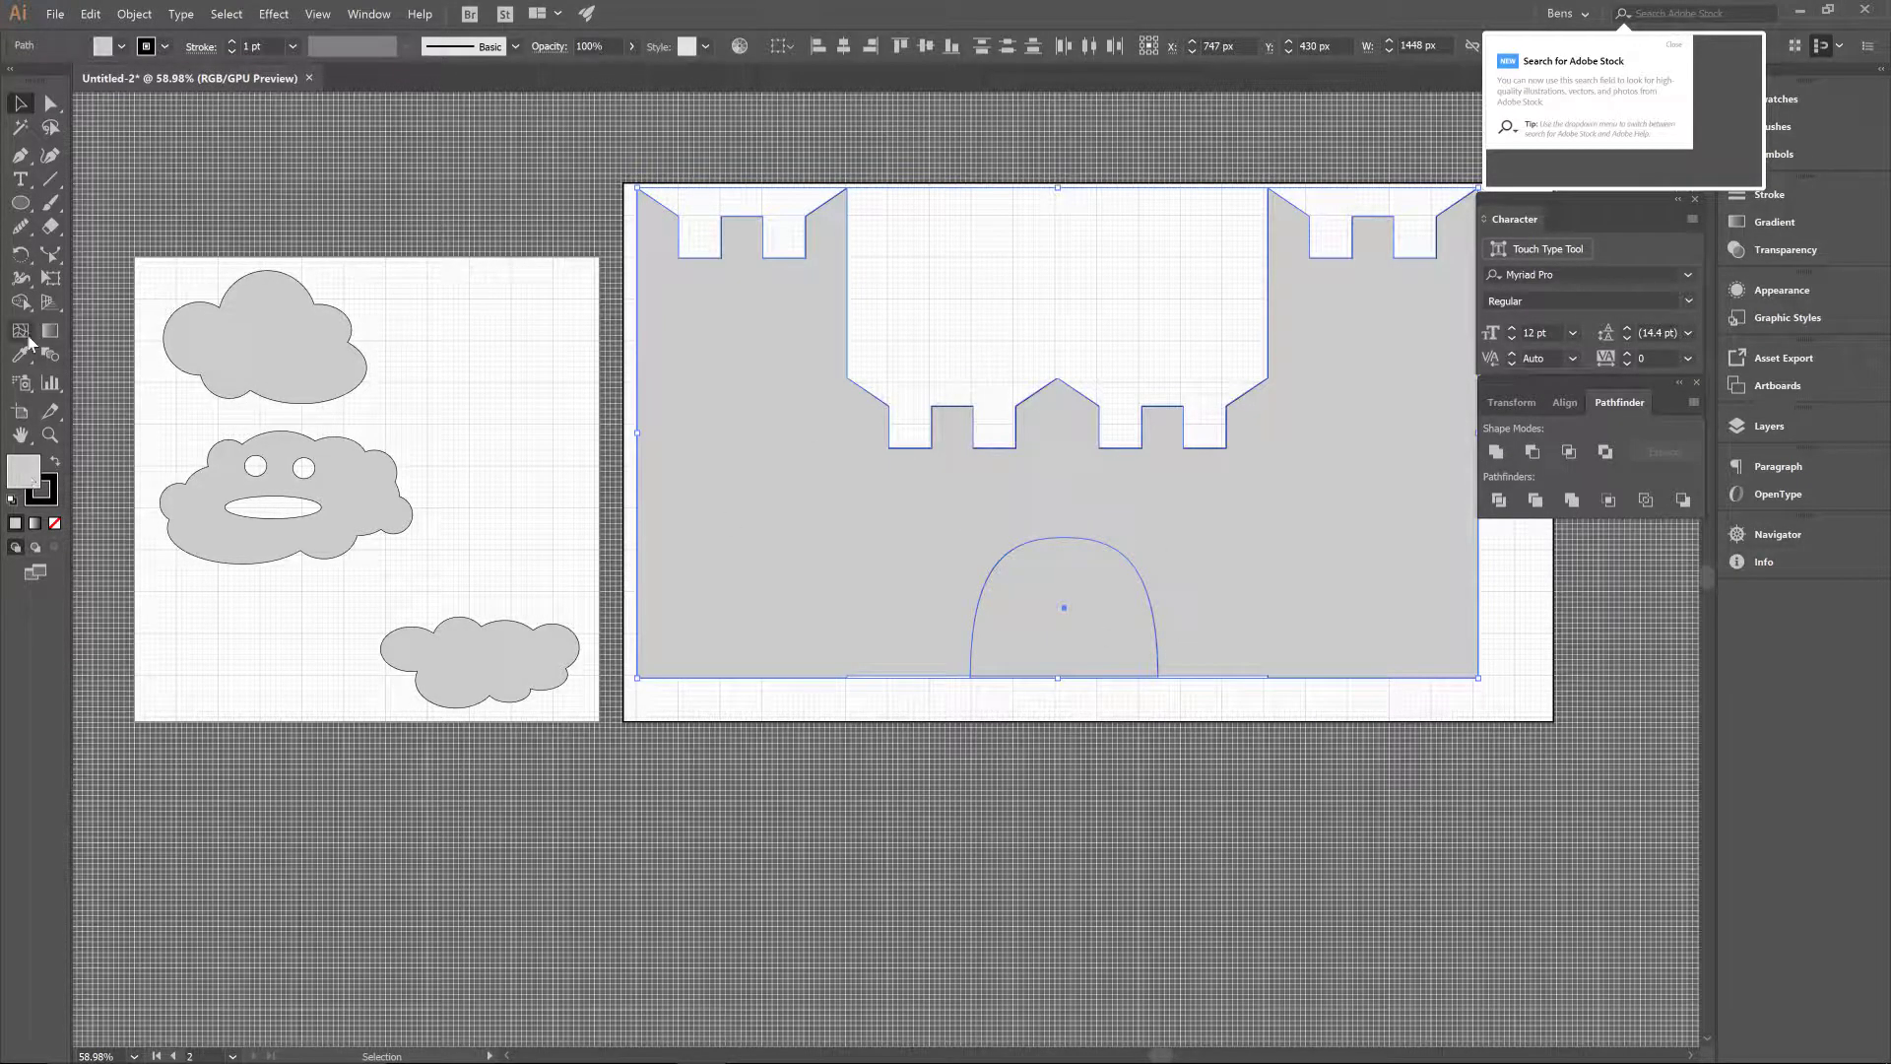
{"action": "left_click", "coordinate": [20, 301]}
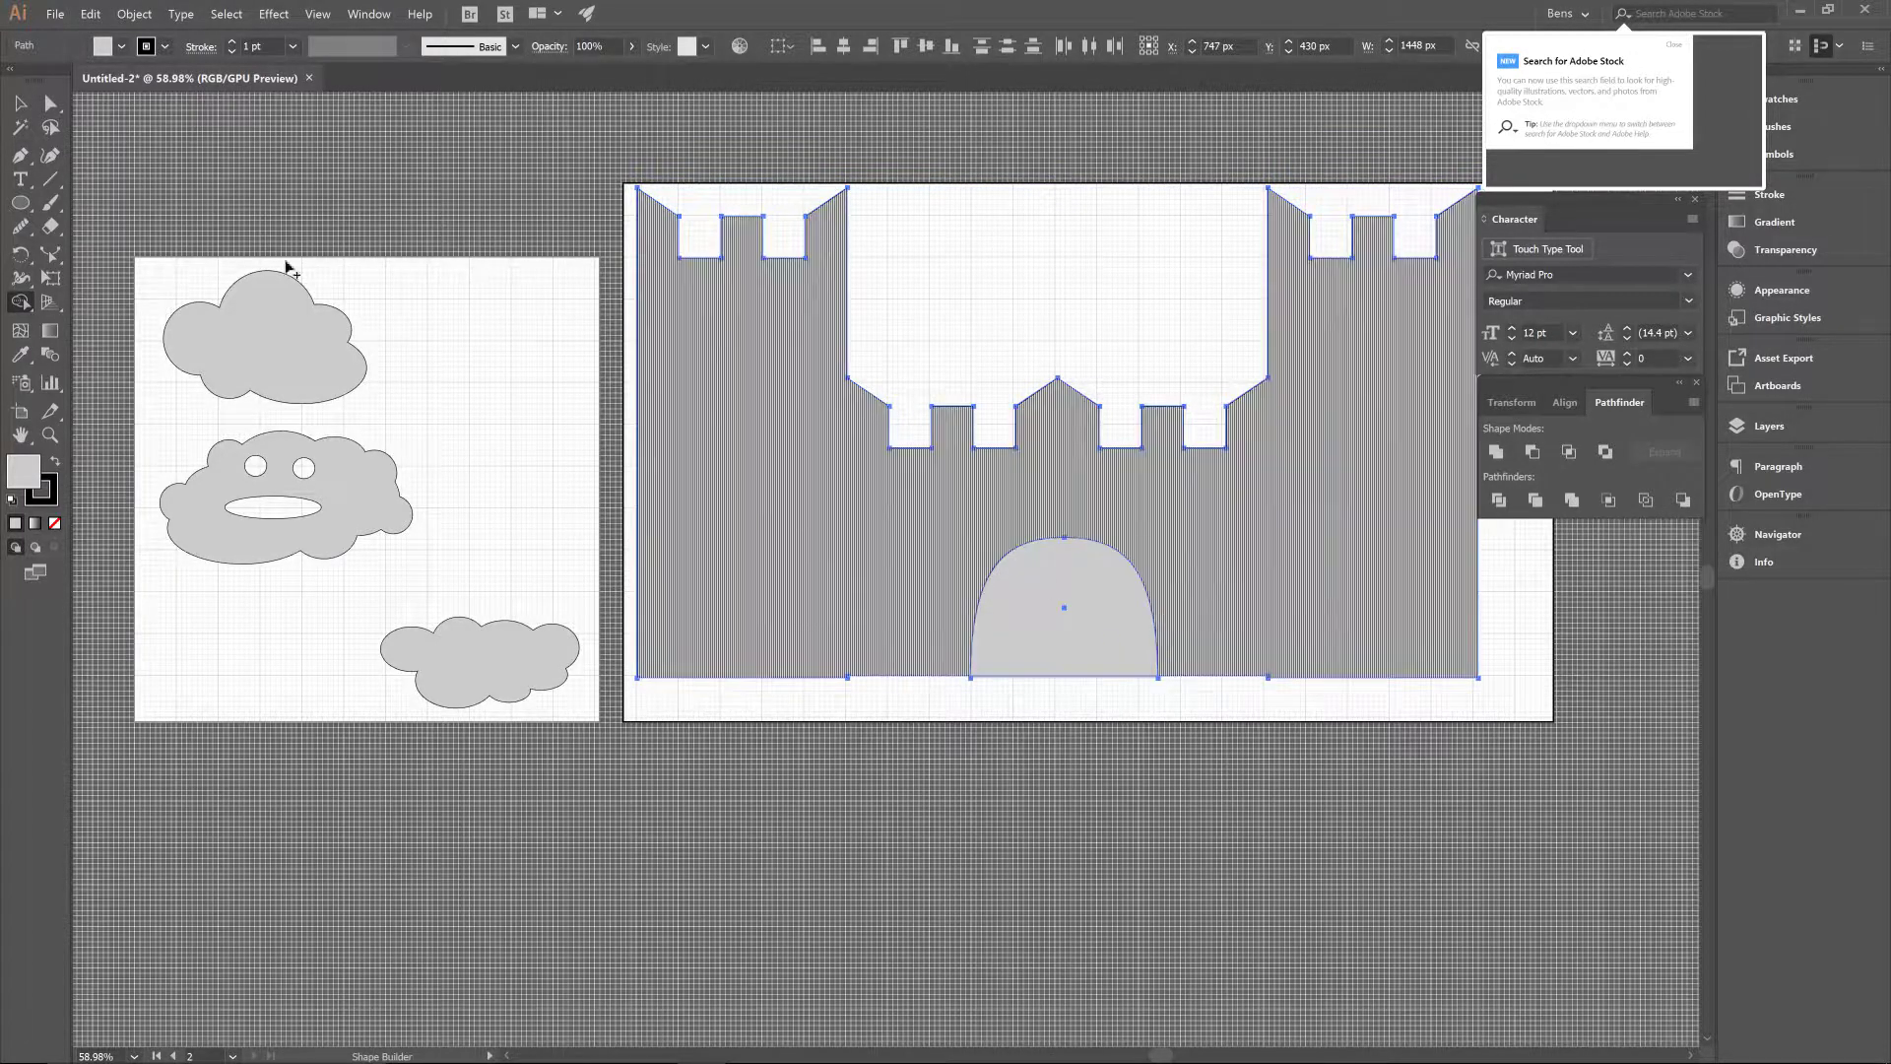
{"action": "key", "text": "v"}
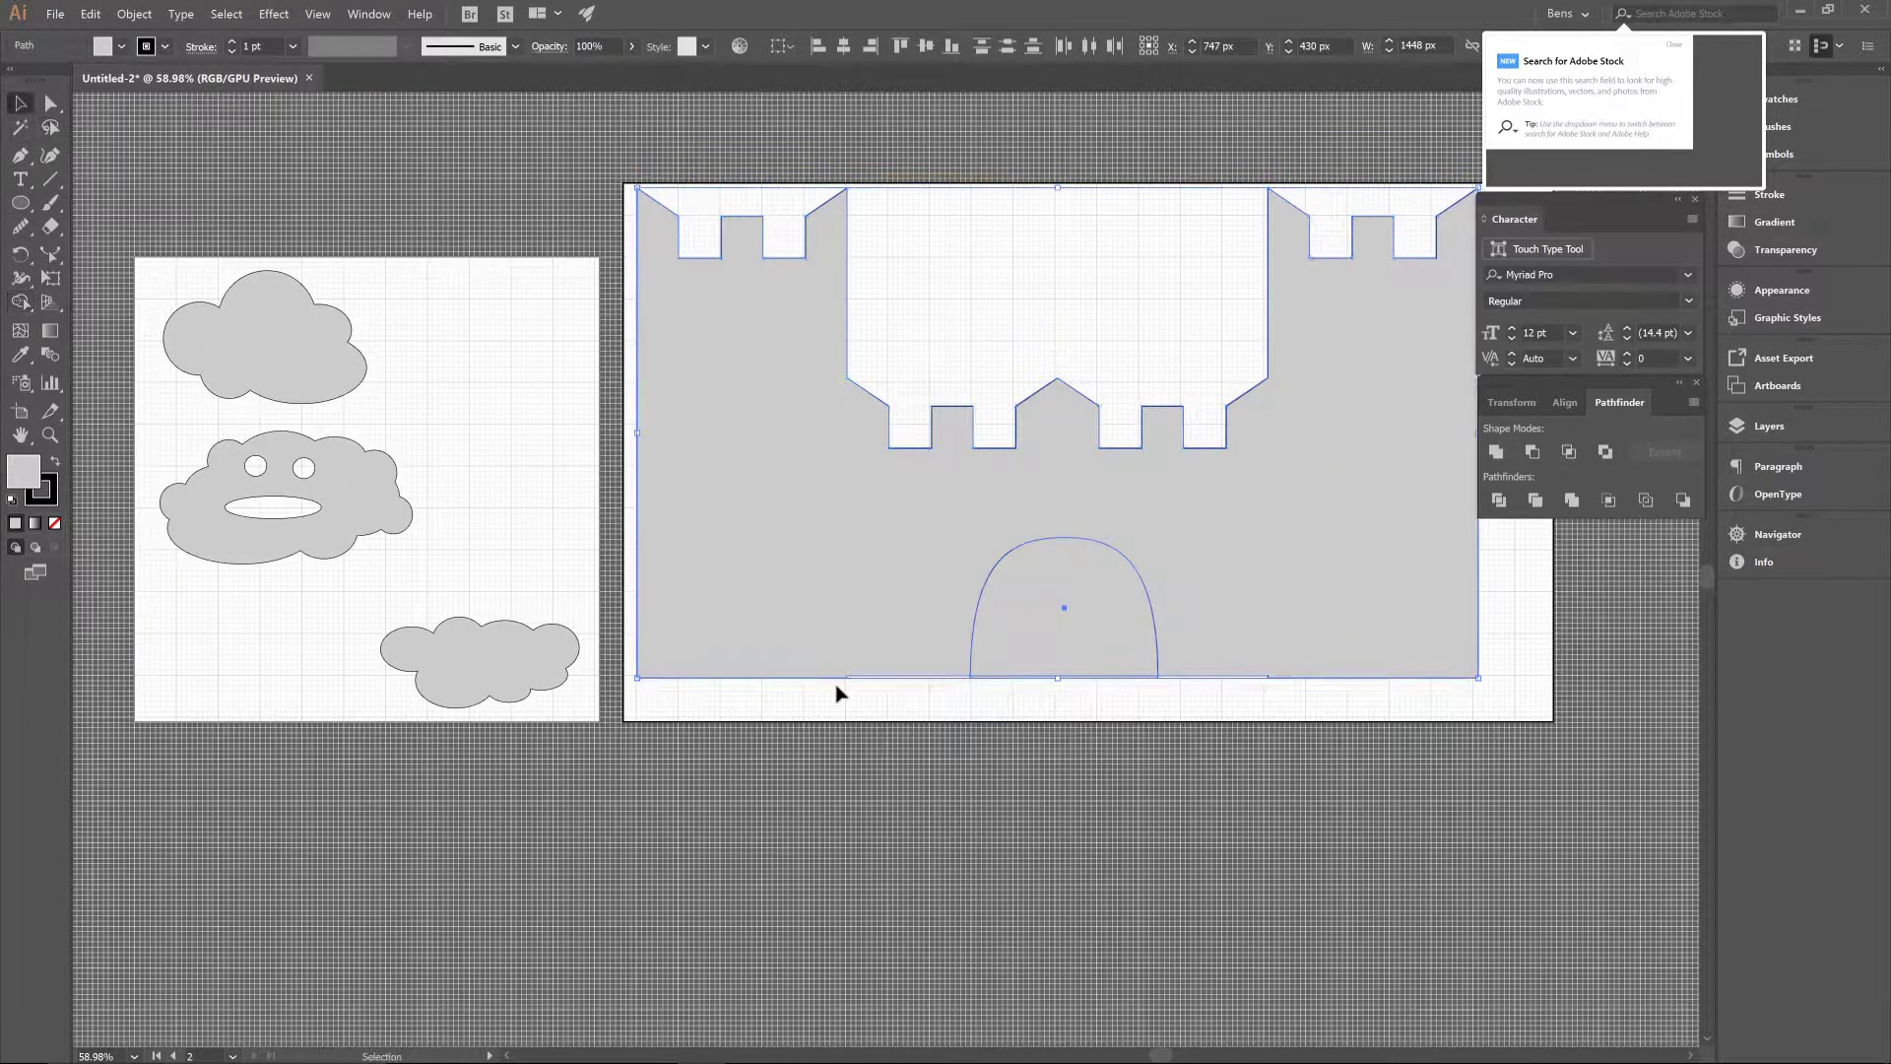
{"action": "left_click", "coordinate": [1607, 456]}
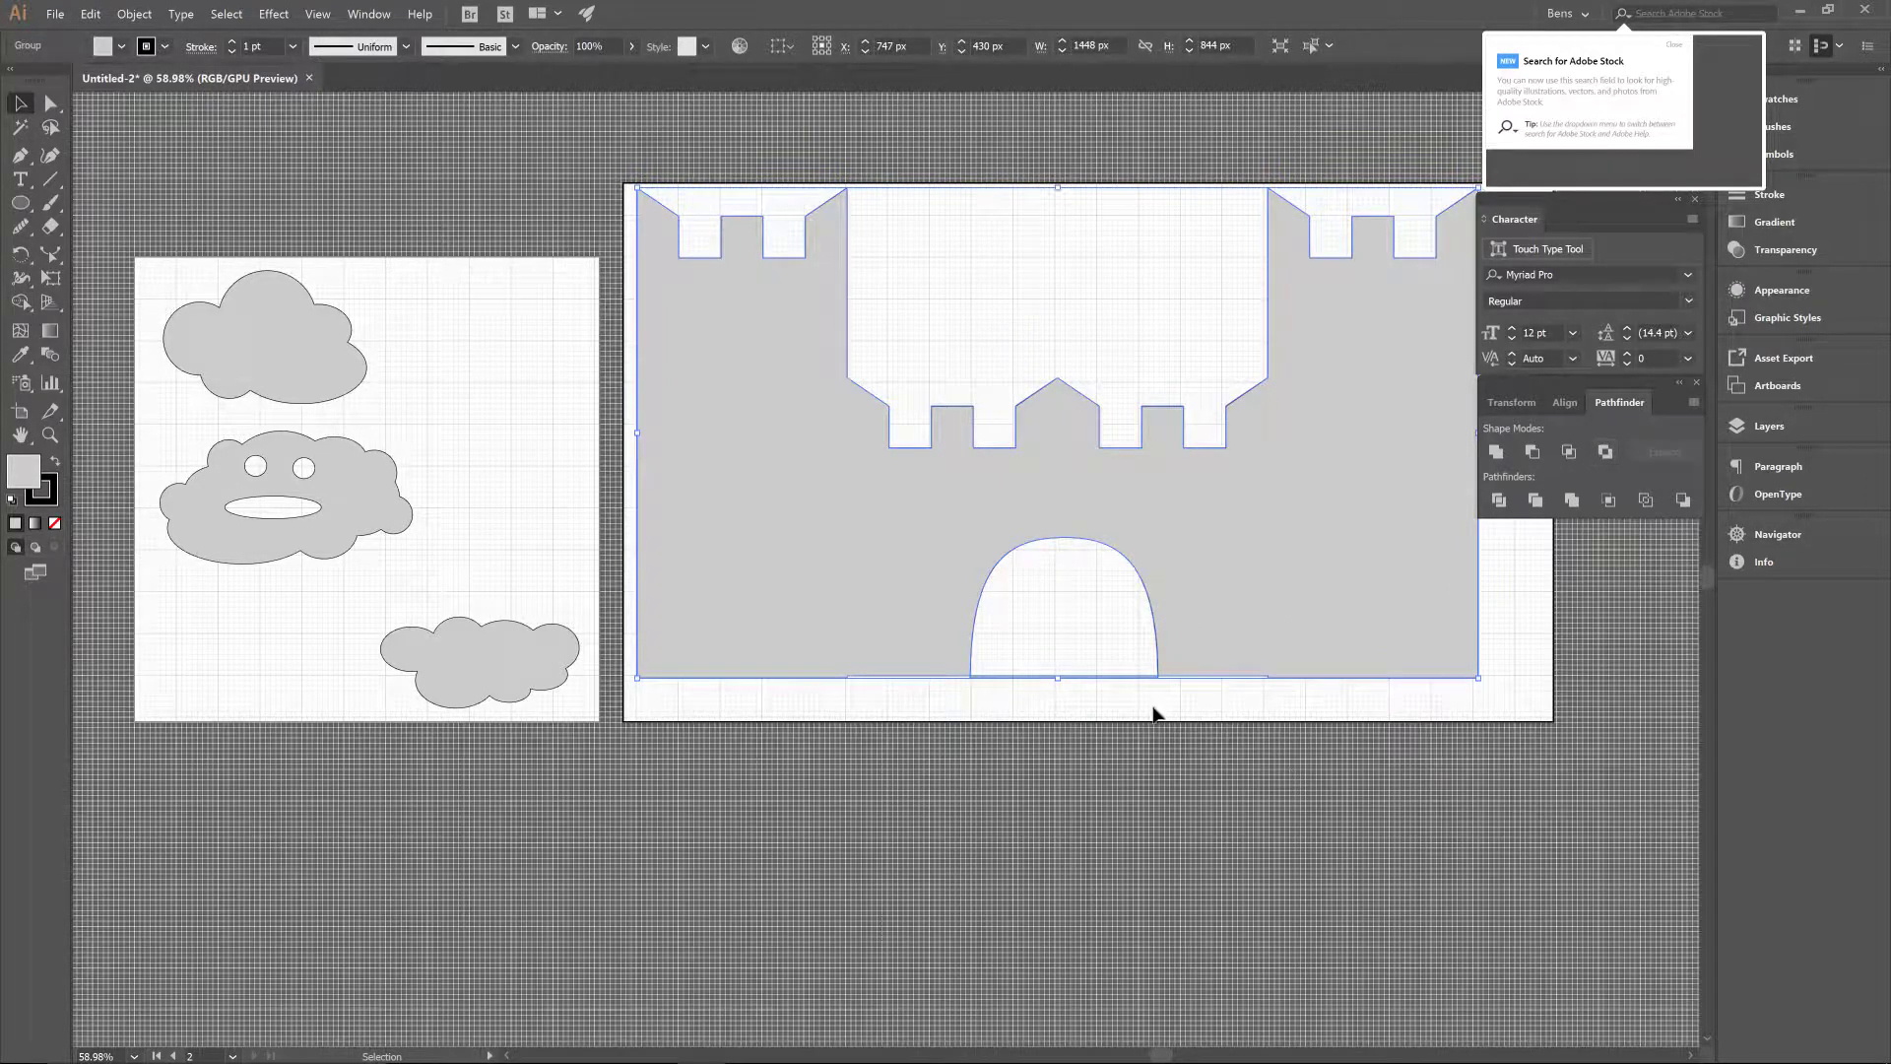
{"action": "left_click", "coordinate": [1411, 702]}
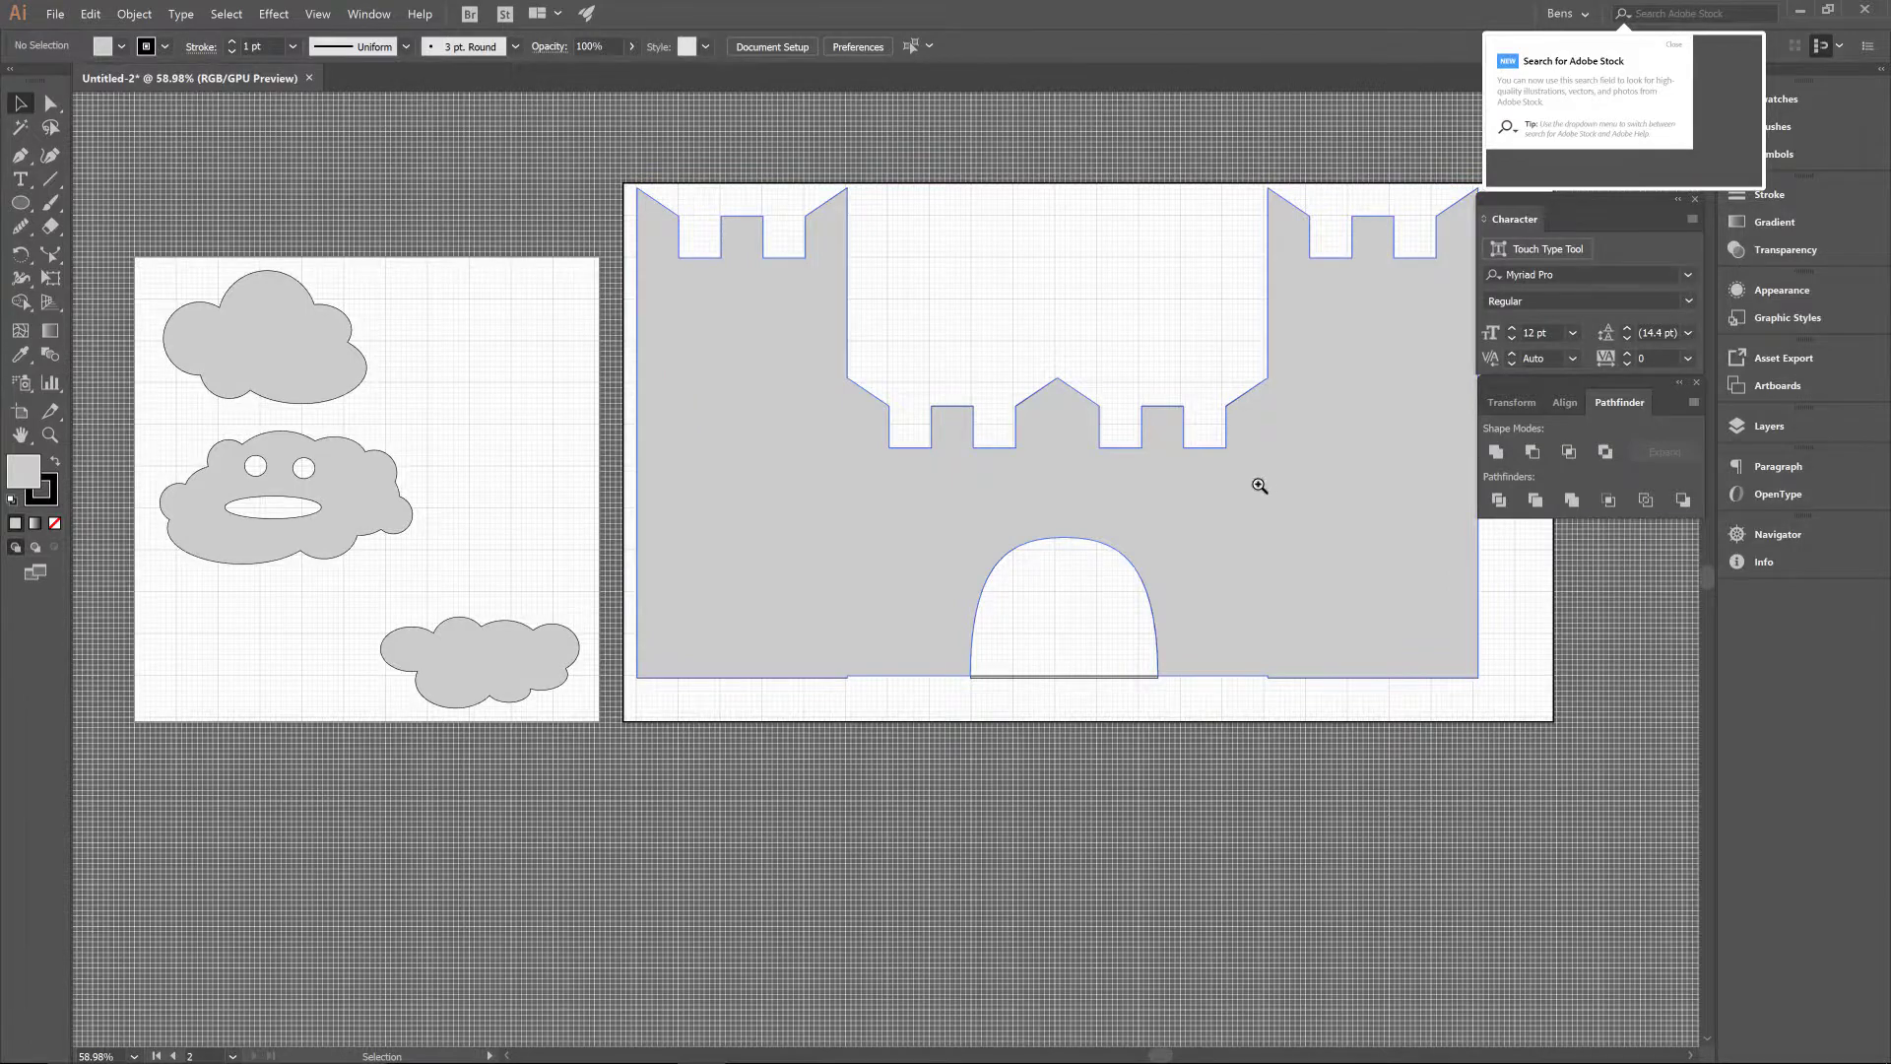
- Draw a window rectangle about 106 by 93 px on the left tower and duplicate it for two windows per tall tower
{"action": "left_click_drag", "start_coordinate": [1260, 486], "coordinate": [1172, 521]}
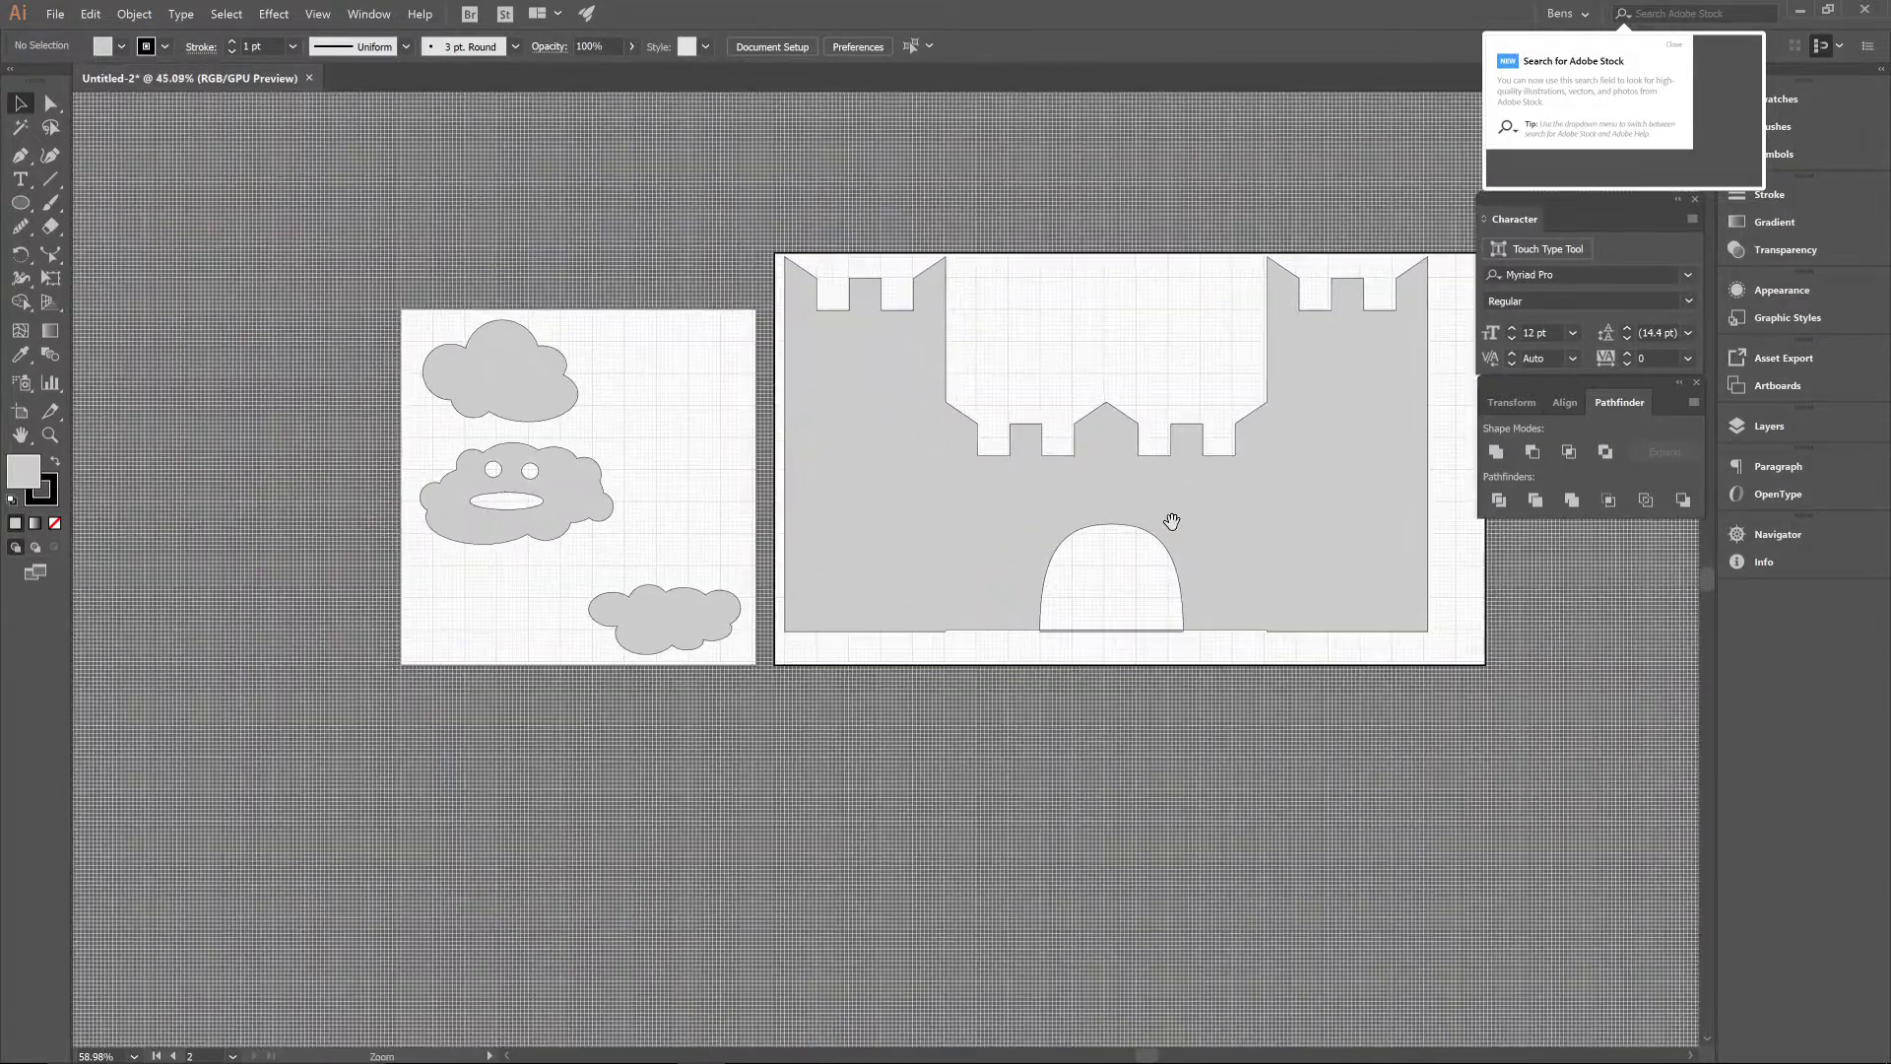
{"action": "left_click_drag", "start_coordinate": [1059, 492], "coordinate": [1090, 537]}
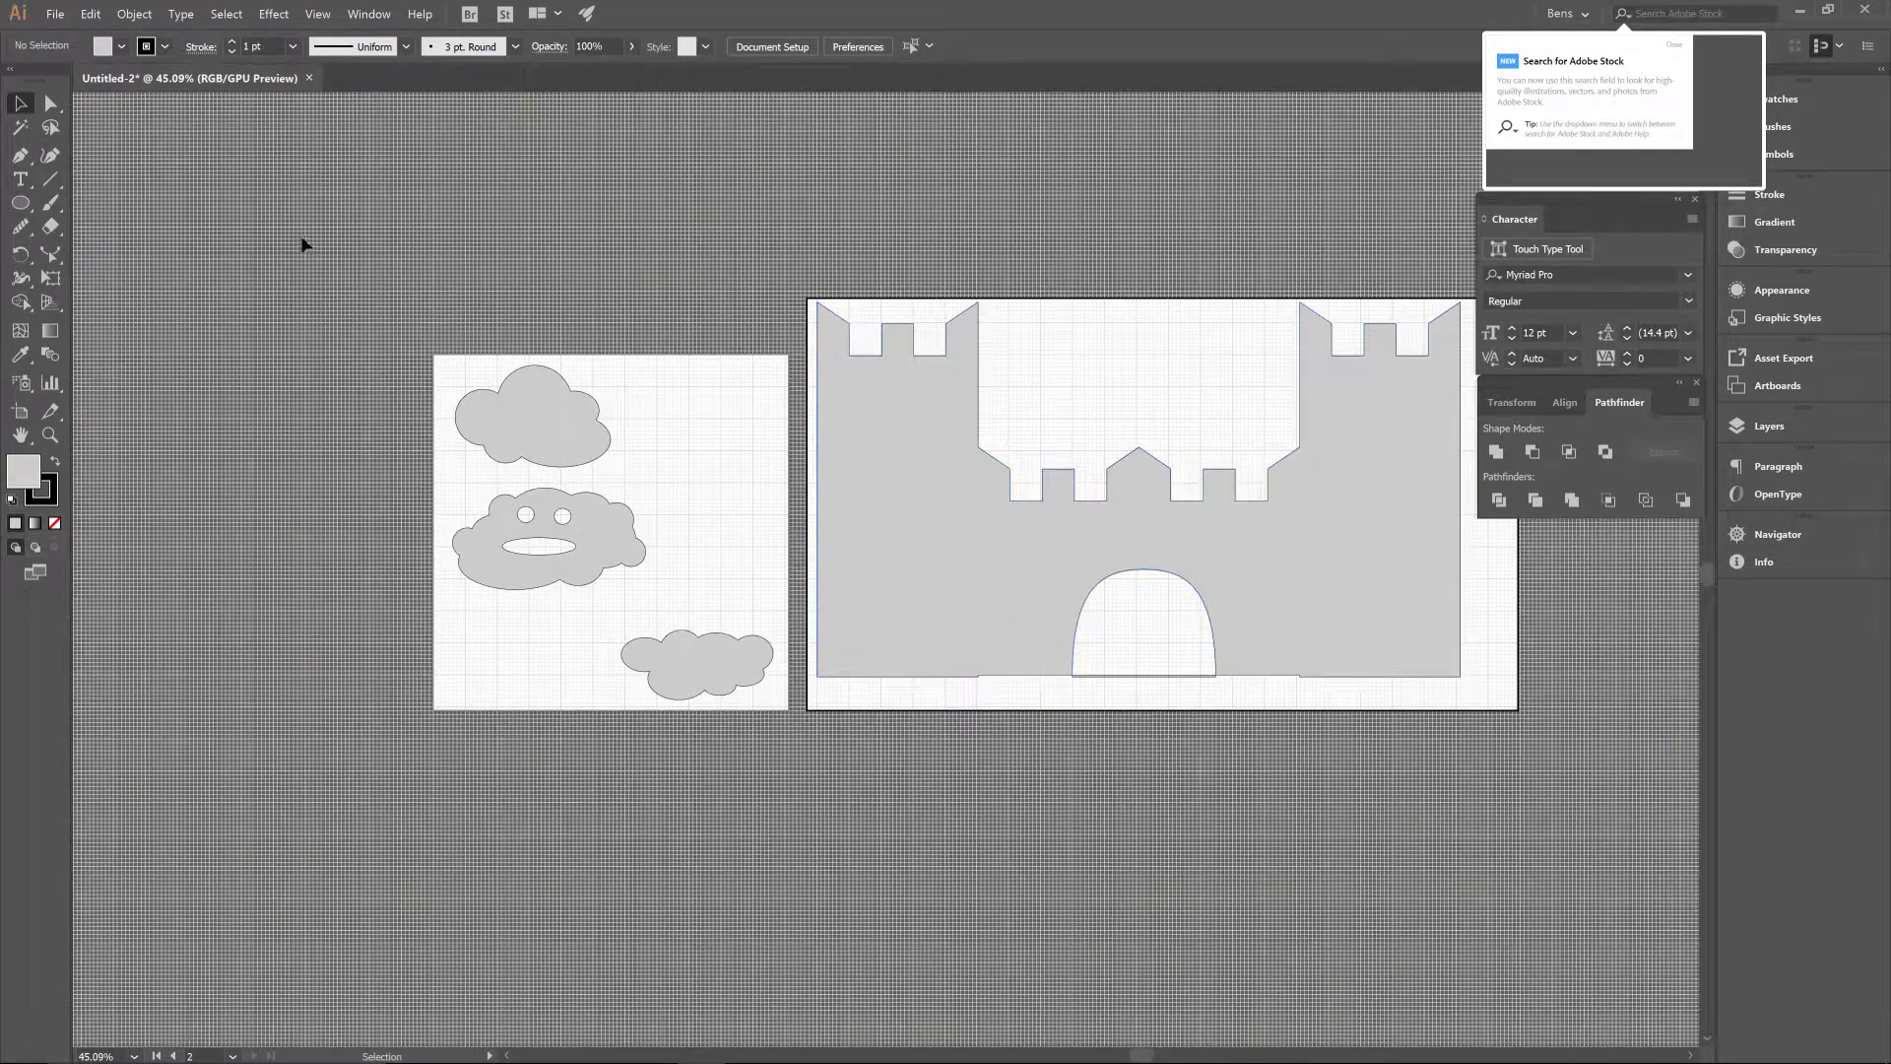
{"action": "left_click", "coordinate": [22, 204]}
{"action": "left_click_drag", "start_coordinate": [22, 204], "coordinate": [129, 210]}
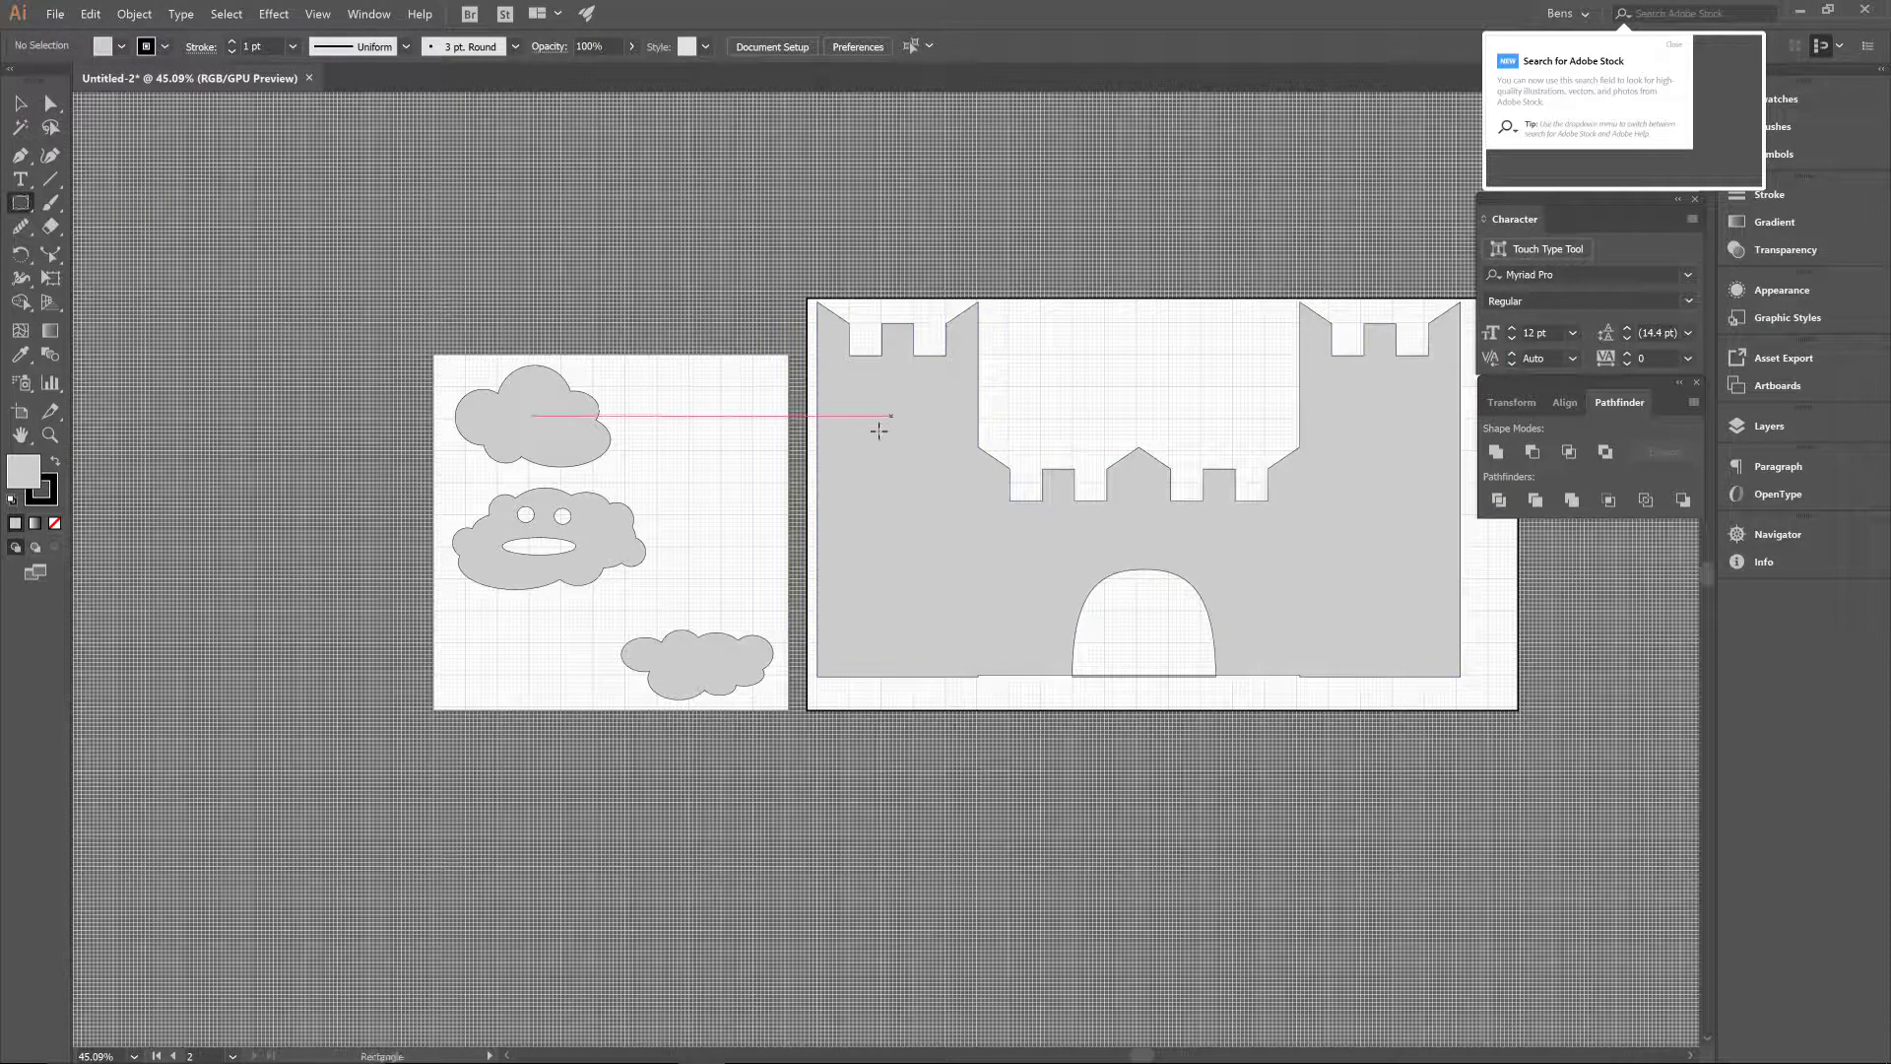
{"action": "left_click_drag", "start_coordinate": [871, 397], "coordinate": [916, 425]}
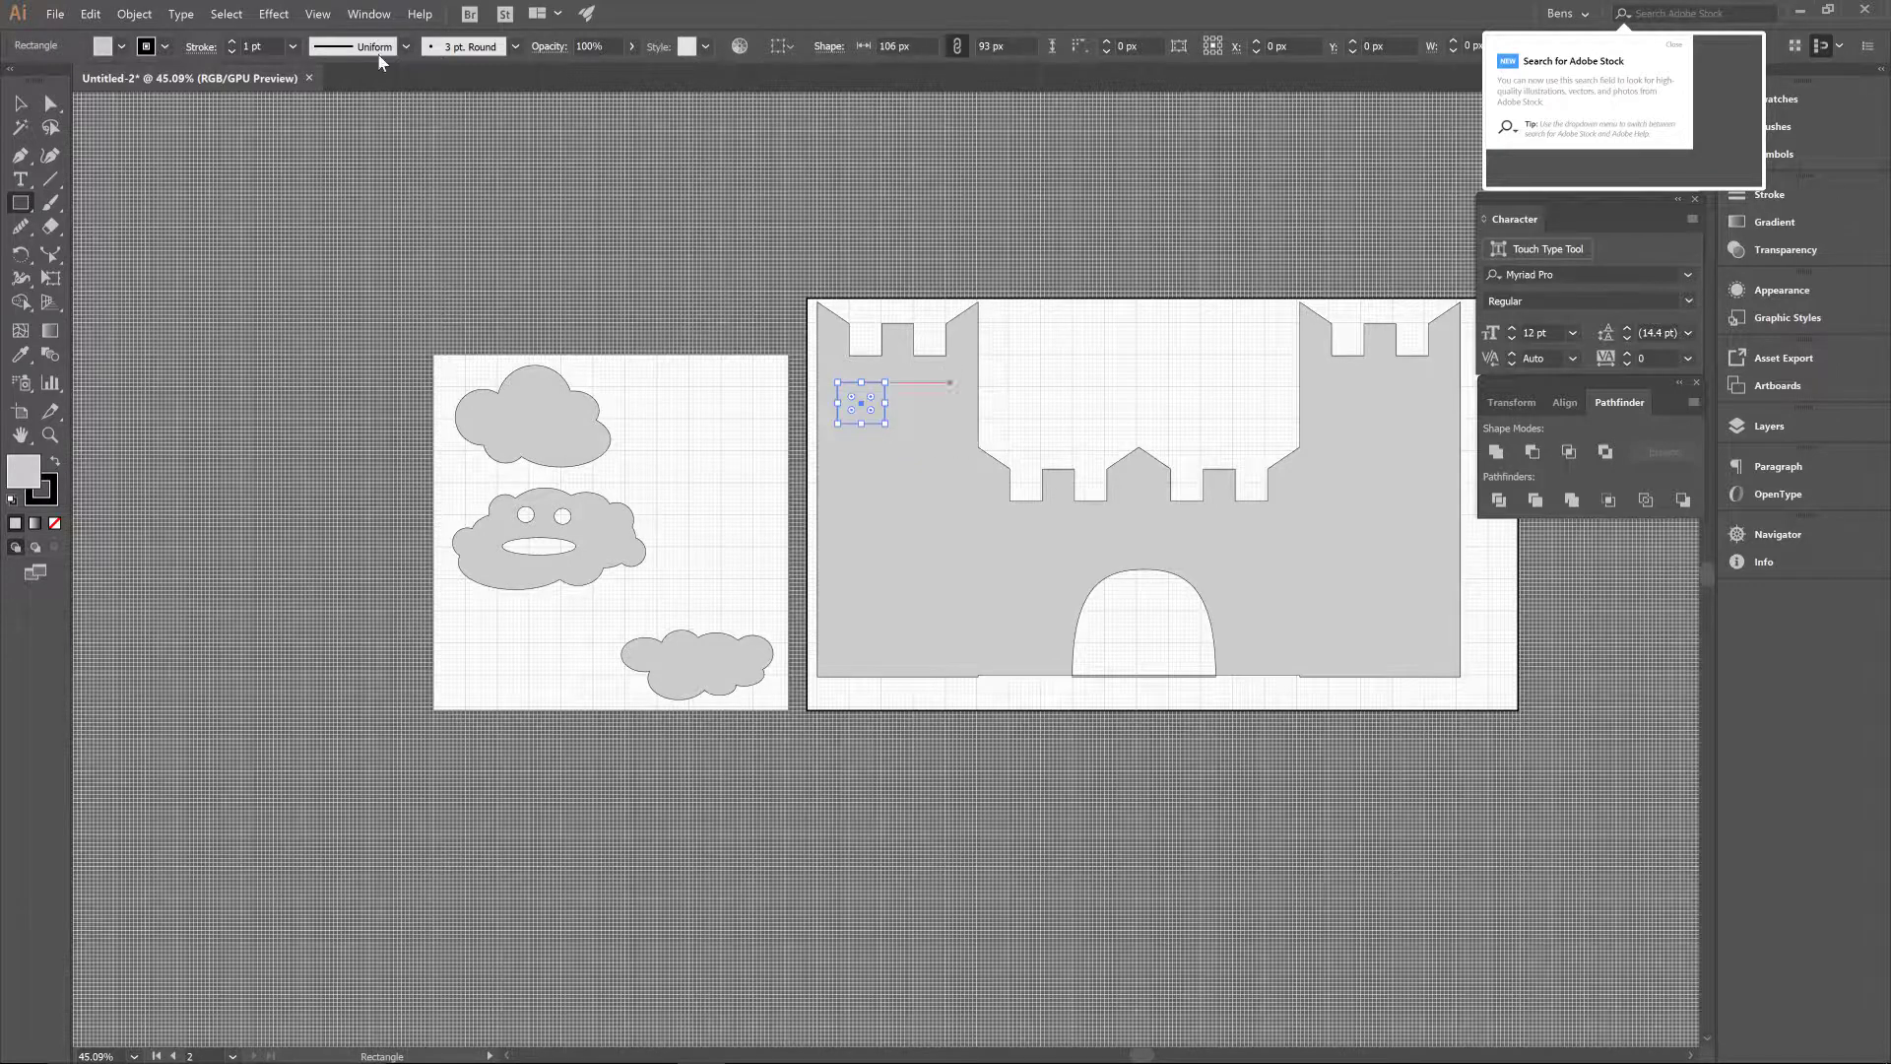
{"action": "left_click", "coordinate": [27, 106]}
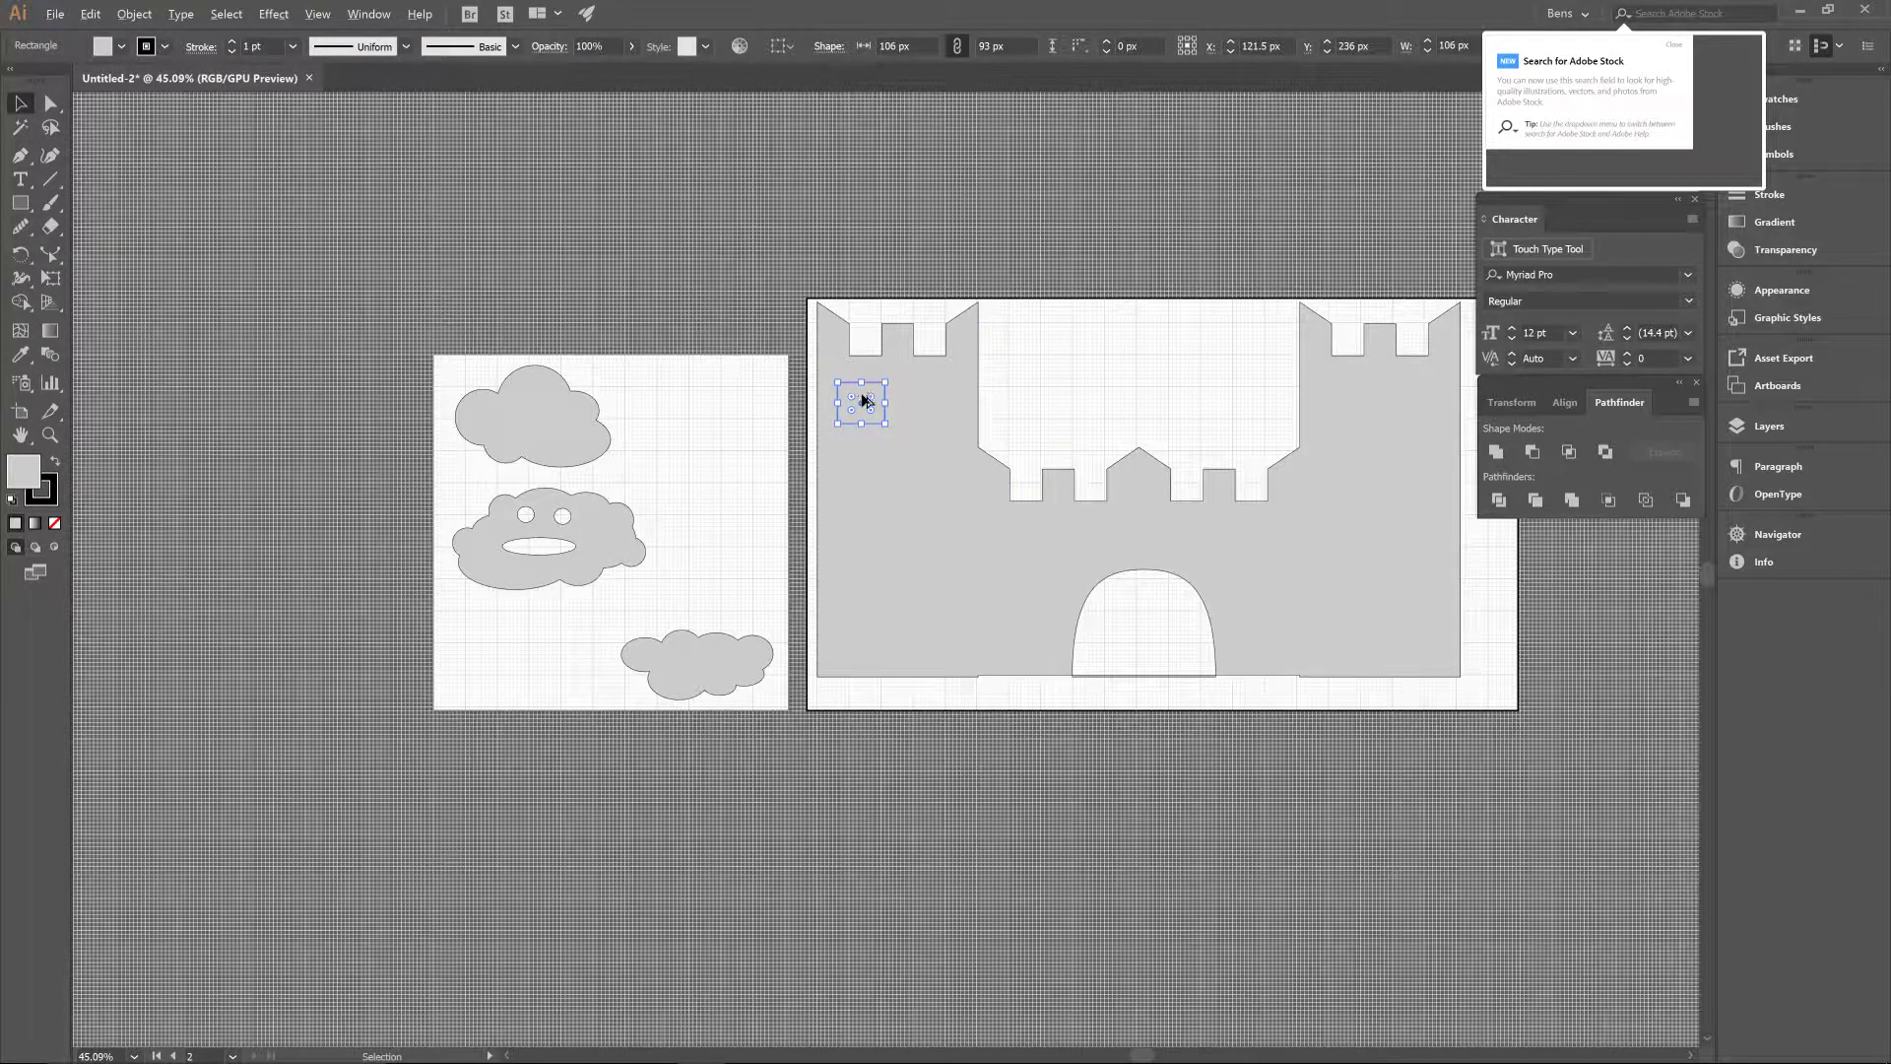
{"action": "left_click_drag", "start_coordinate": [864, 400], "coordinate": [1423, 398]}
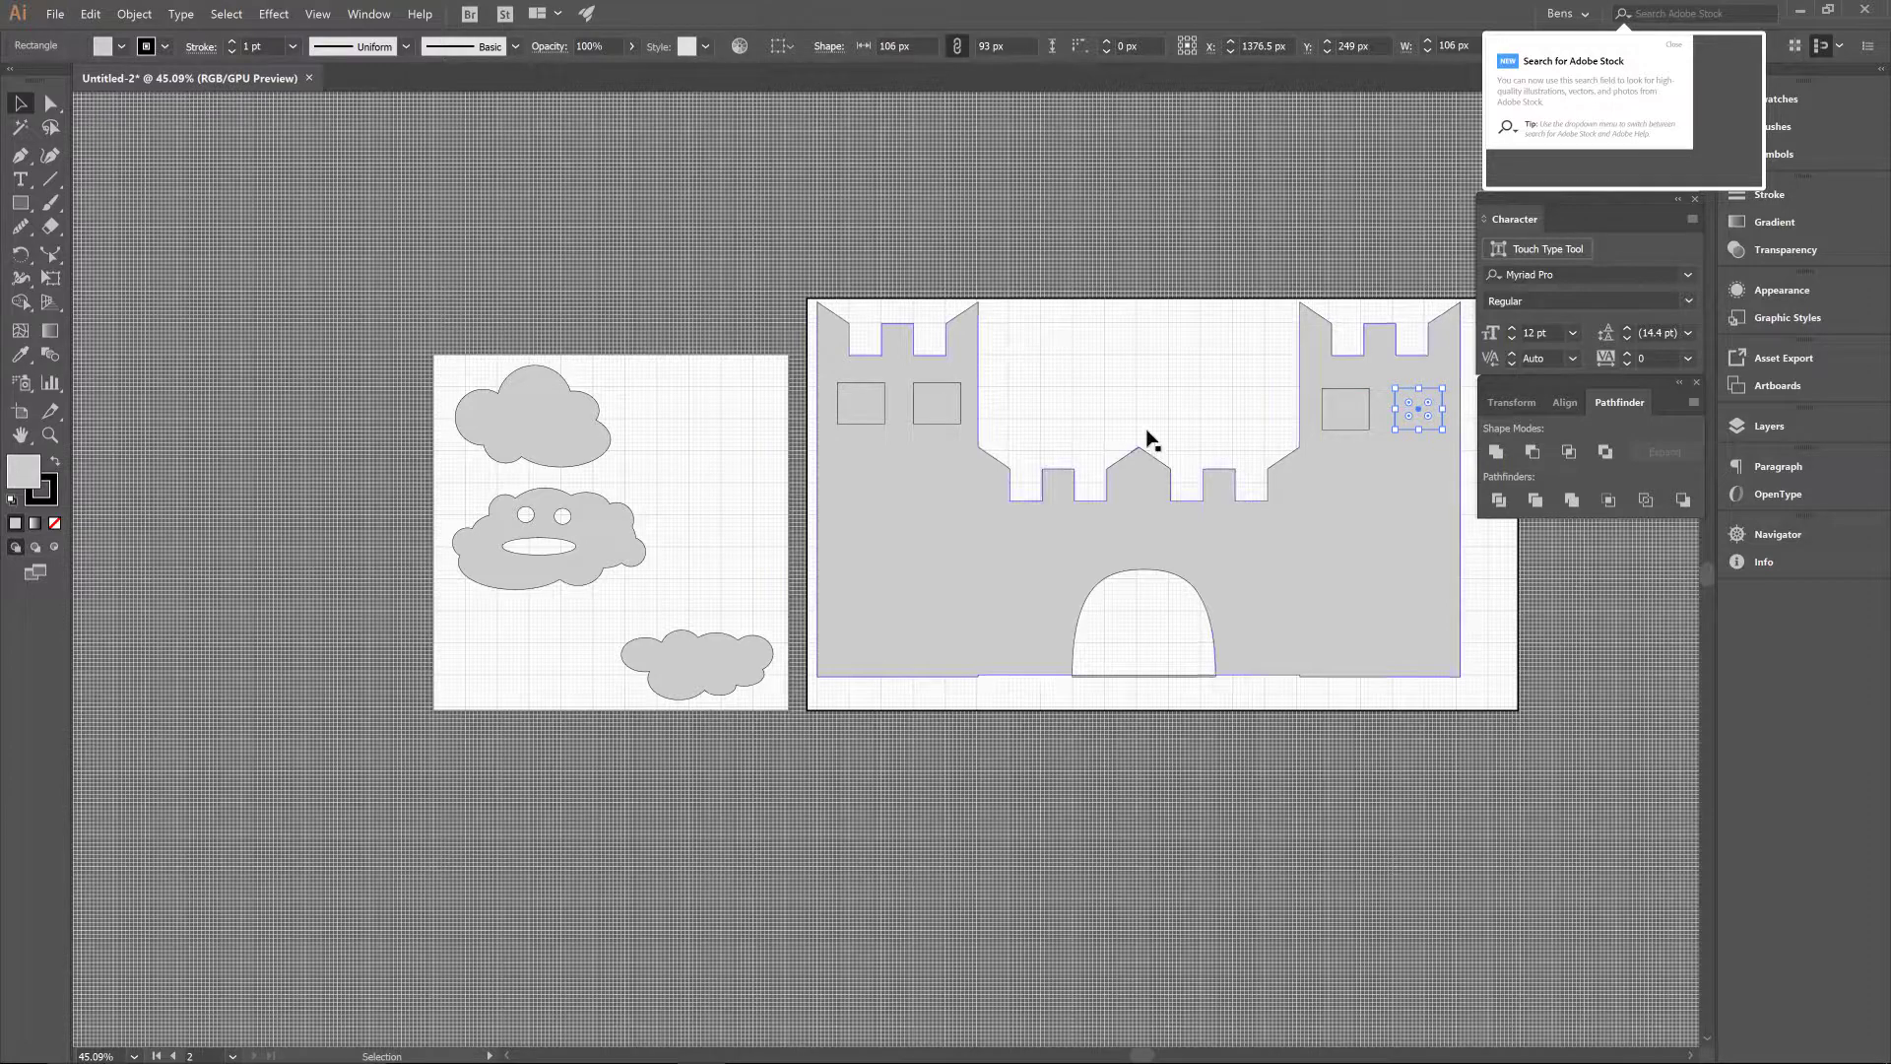
- Cut the four window rectangles out of the castle with Pathfinder Exclude
{"action": "scroll", "coordinate": [1148, 438], "scroll_direction": "right", "scroll_amount": 4}
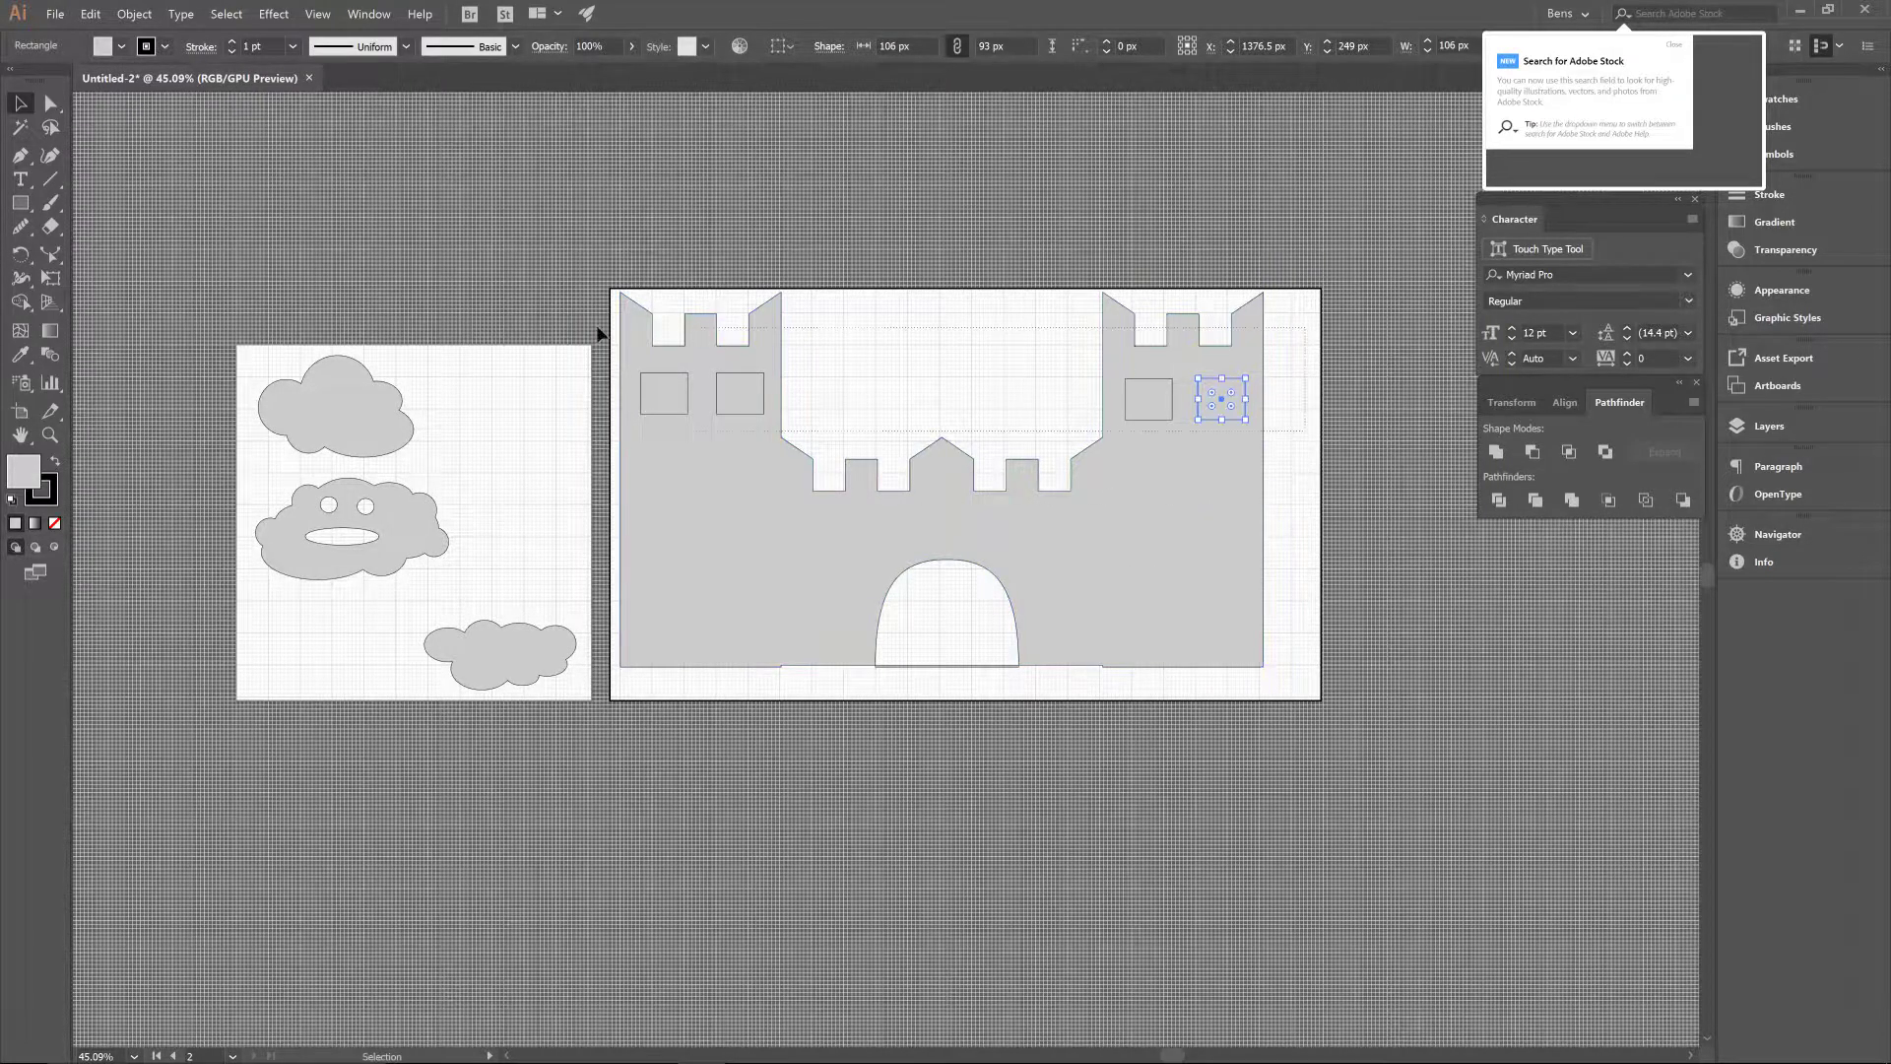
{"action": "key", "text": "ctrl+alt+a"}
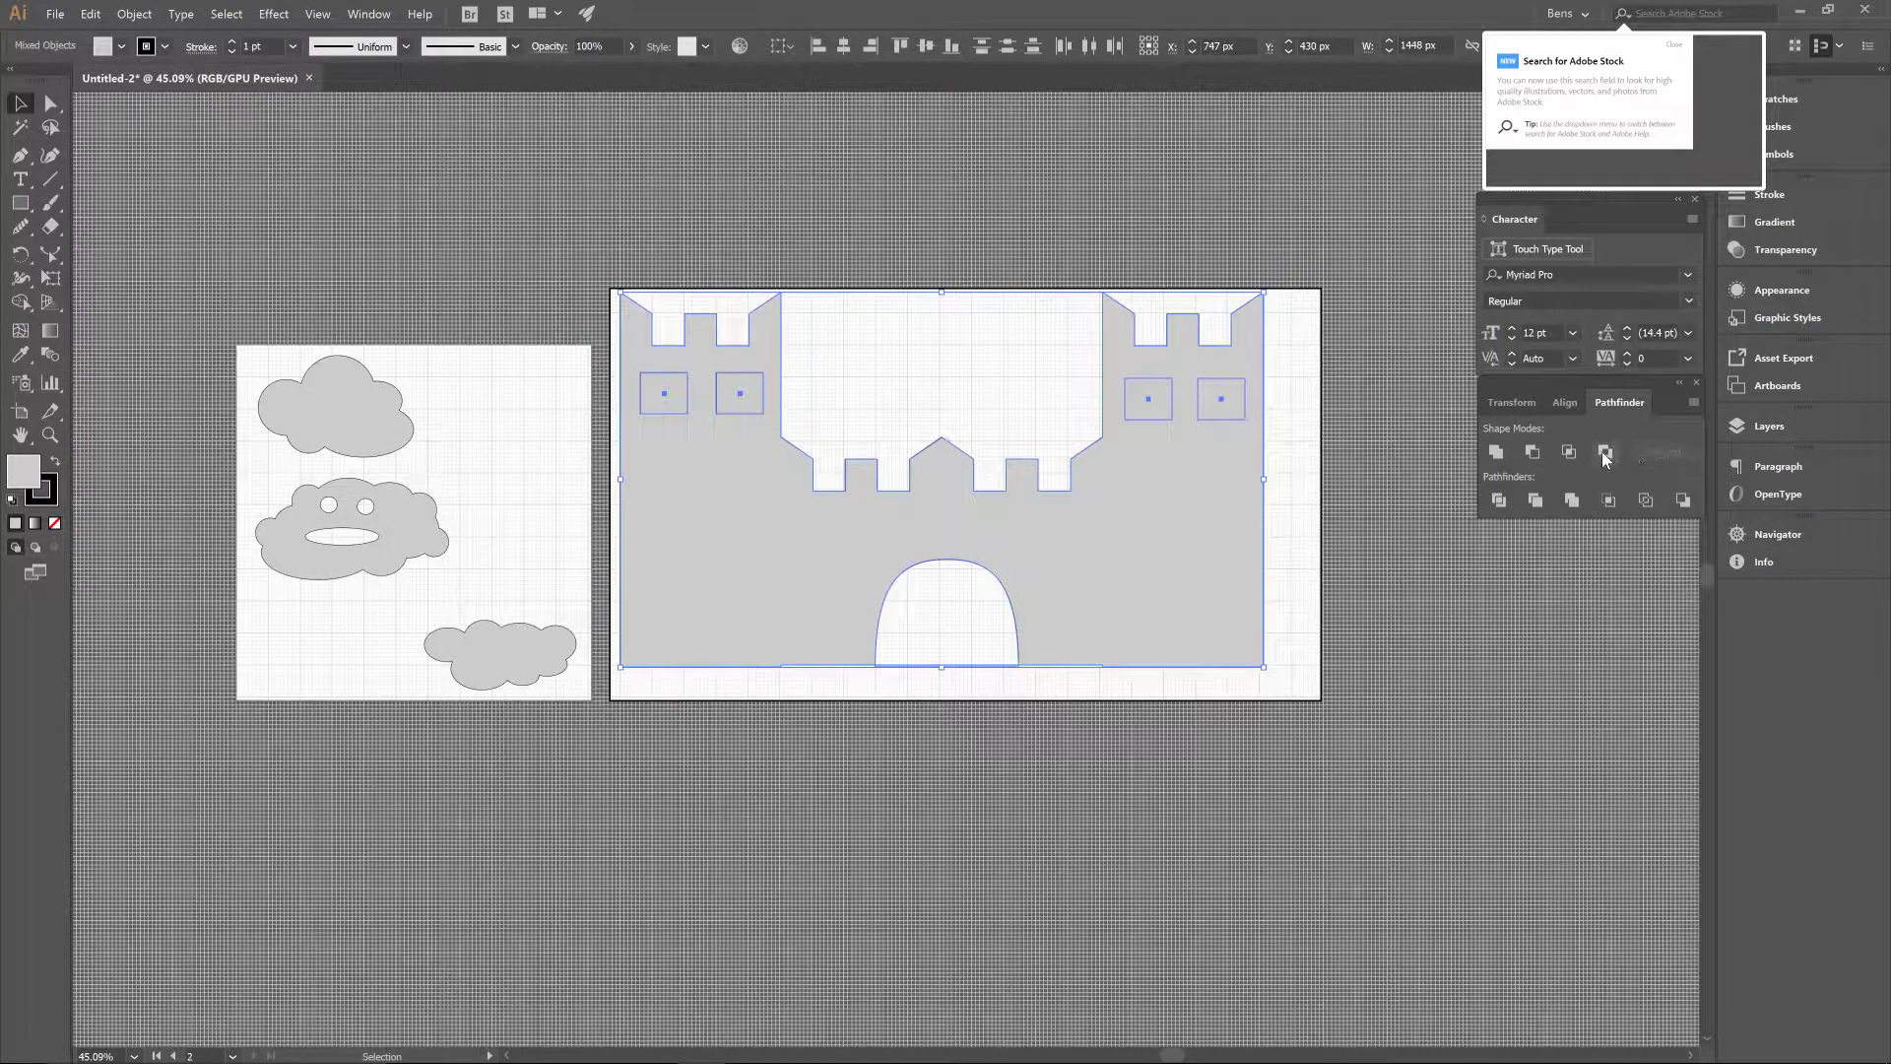
{"action": "left_click", "coordinate": [1605, 452]}
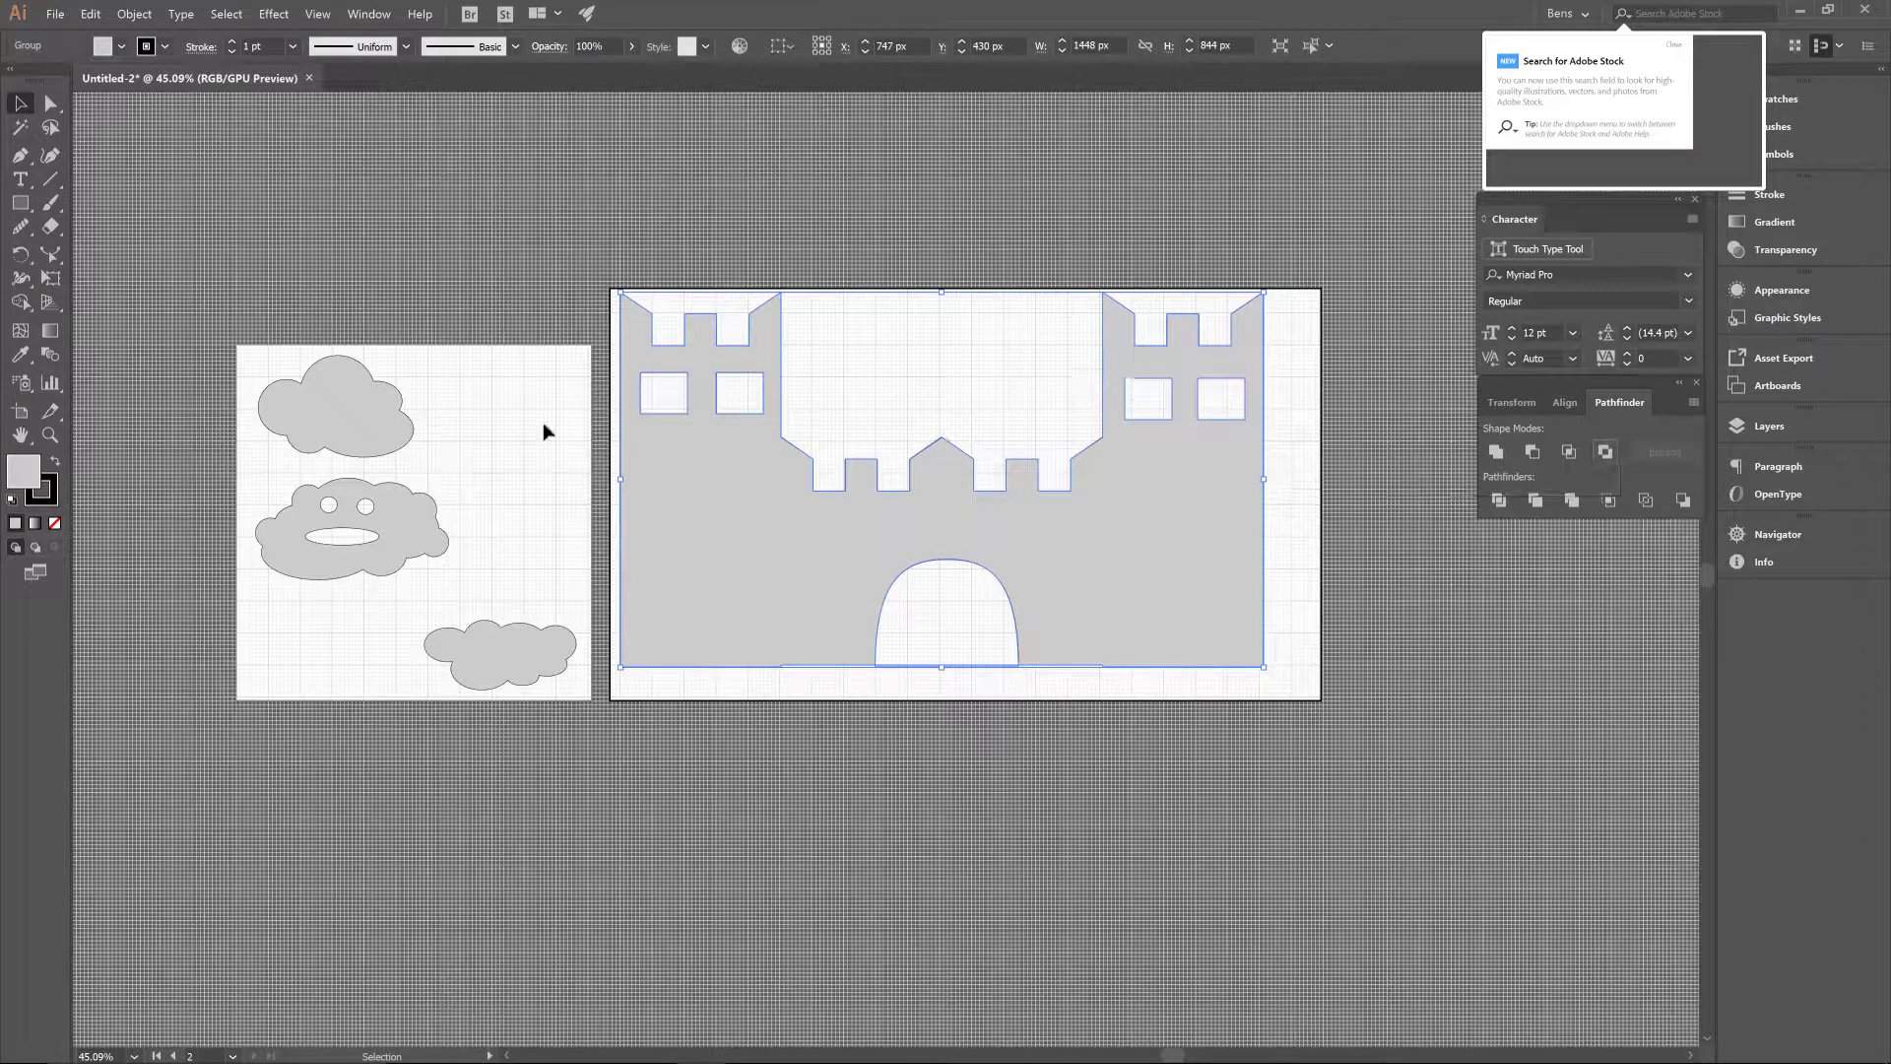
{"action": "left_click", "coordinate": [1350, 438]}
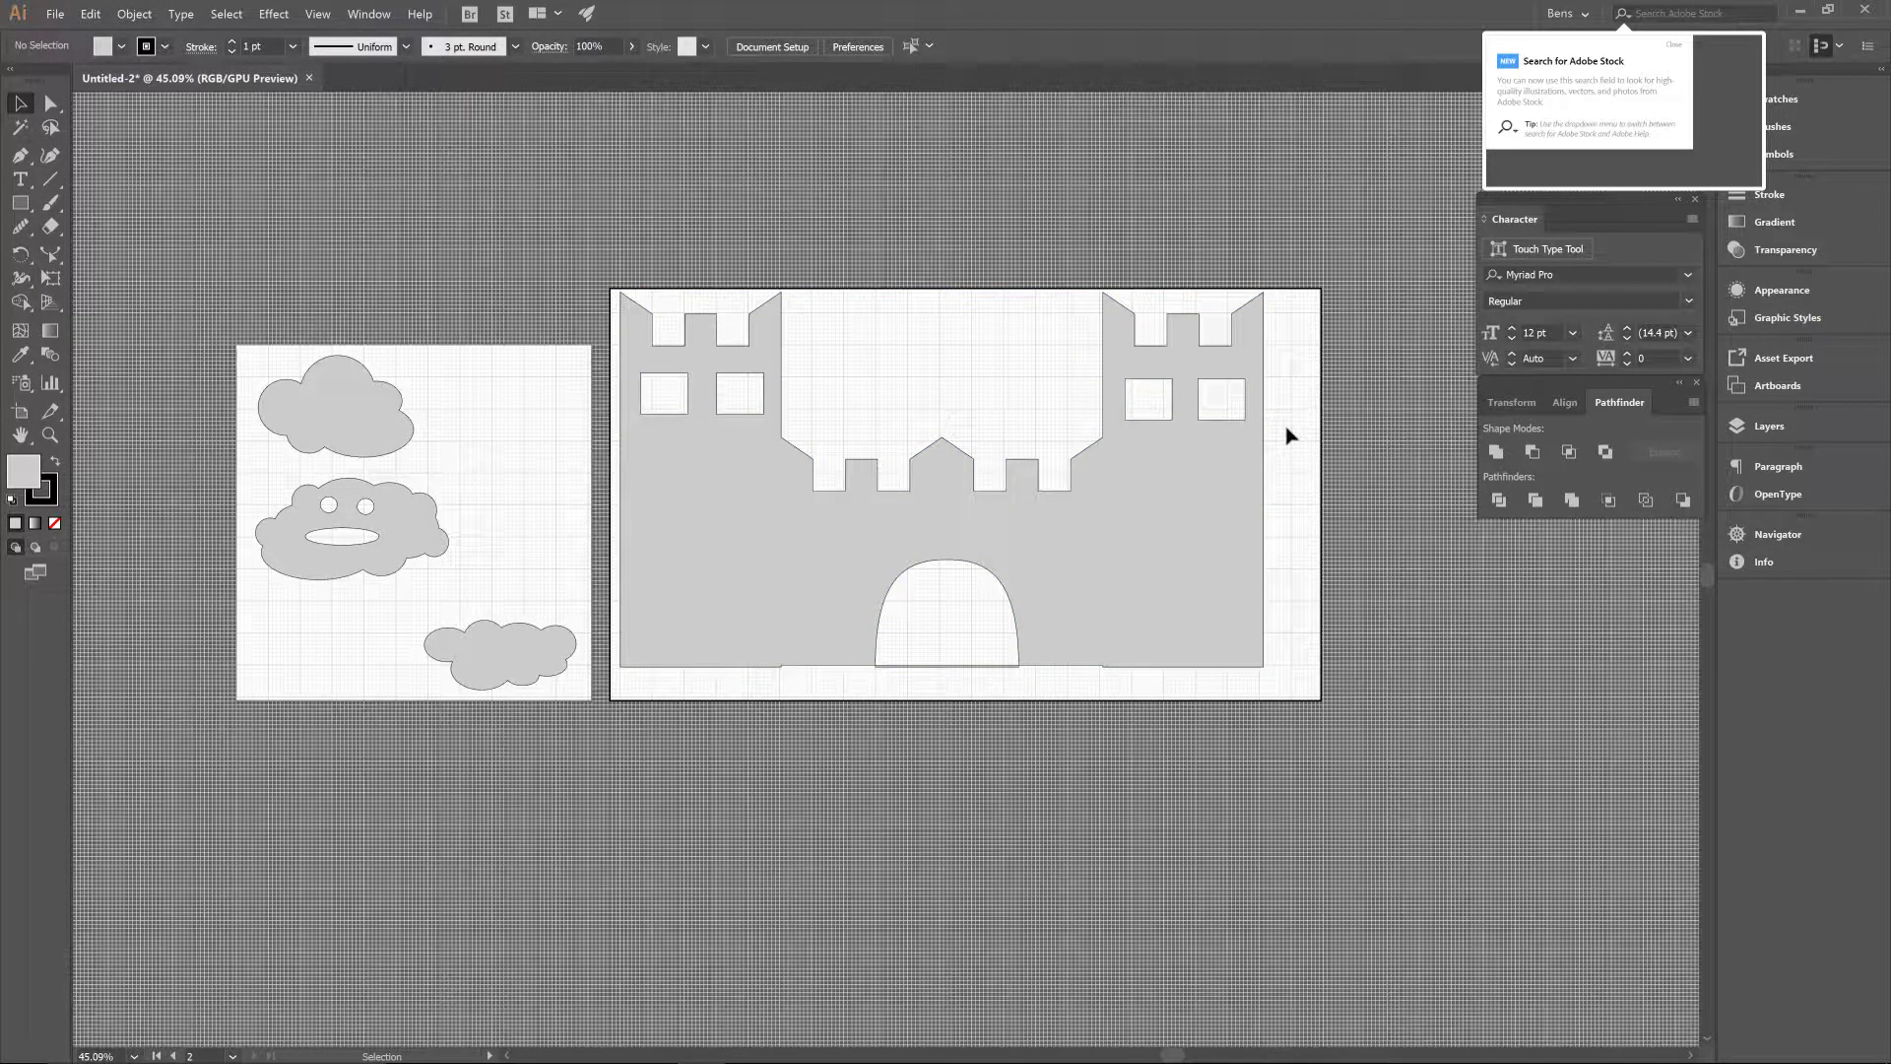
- Reposition the castle so that it sits roughly centred on Artboard 2
{"action": "left_click_drag", "start_coordinate": [1179, 576], "coordinate": [1211, 591]}
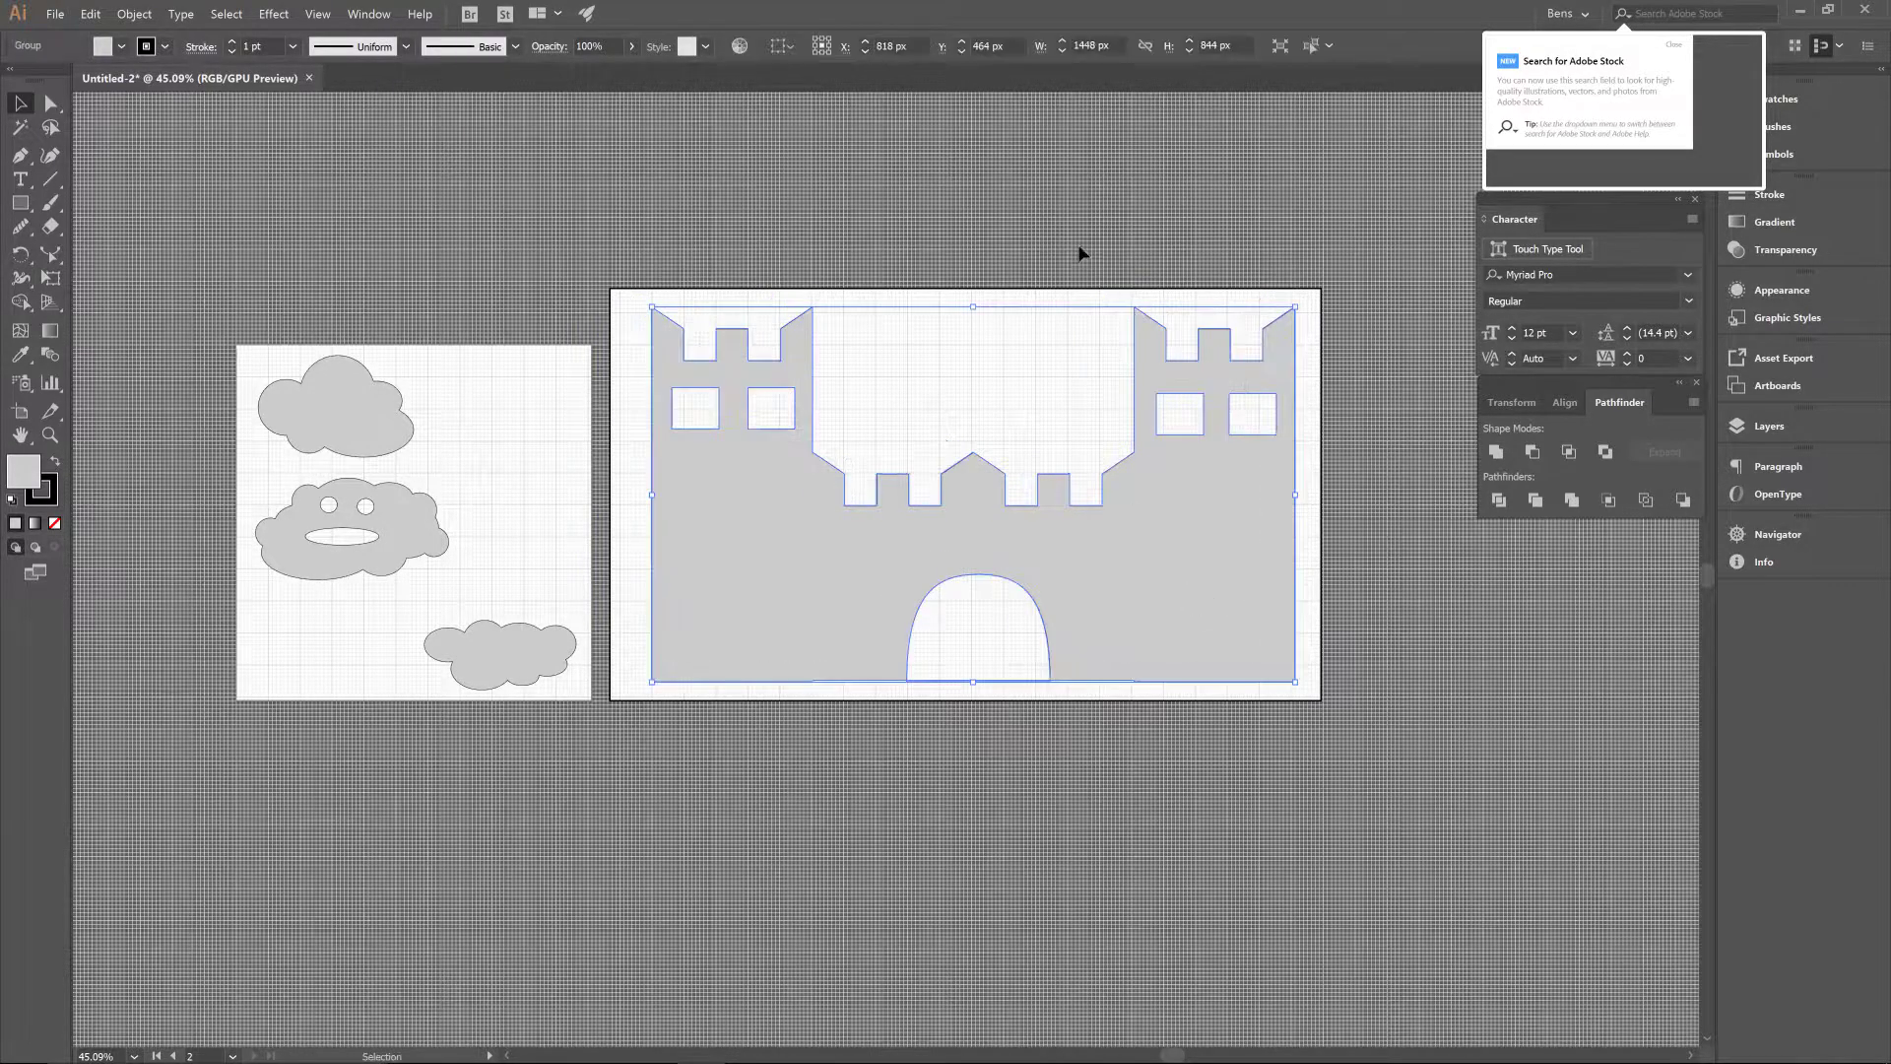
{"action": "left_click", "coordinate": [1184, 584]}
{"action": "left_click_drag", "start_coordinate": [1185, 581], "coordinate": [1178, 569]}
{"action": "left_click", "coordinate": [1155, 178]}
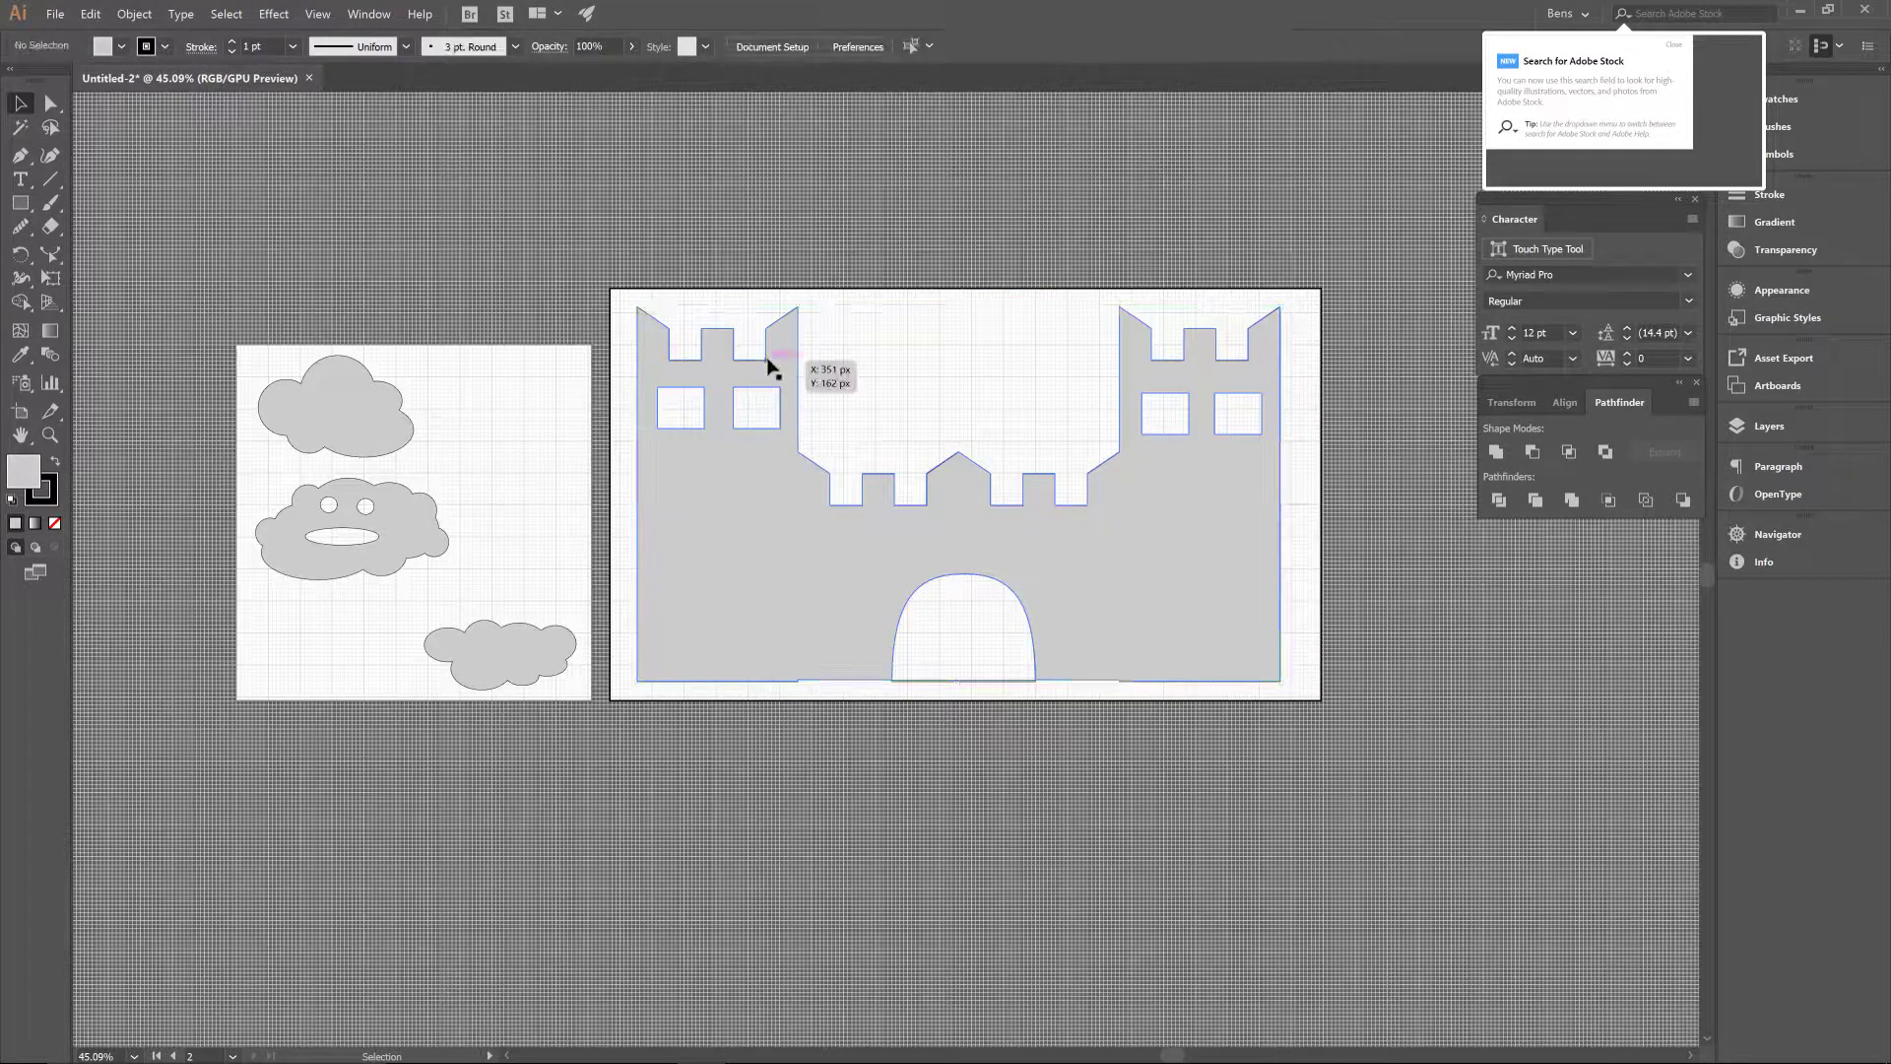
- Start saving the document under a new name and create and open a "2d Game" folder inside Game Design on drive C
{"action": "left_click", "coordinate": [60, 15]}
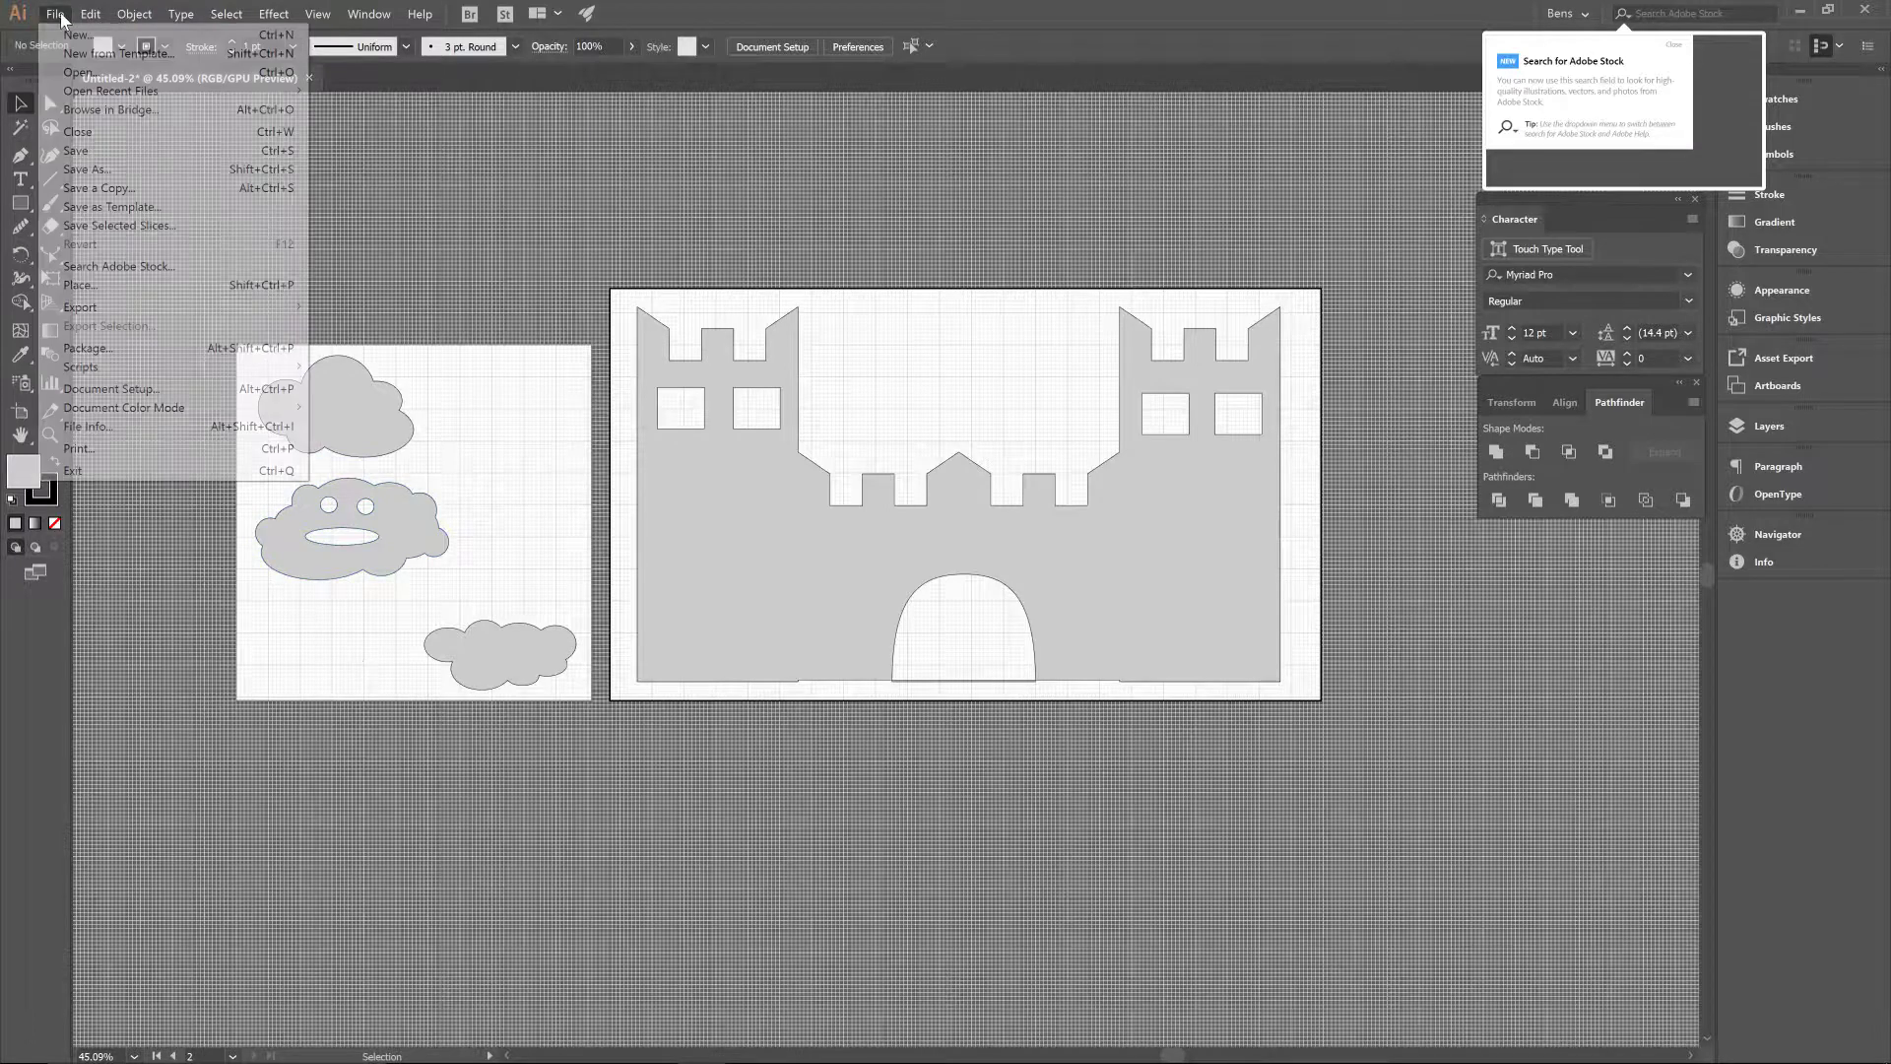
{"action": "left_click", "coordinate": [117, 173]}
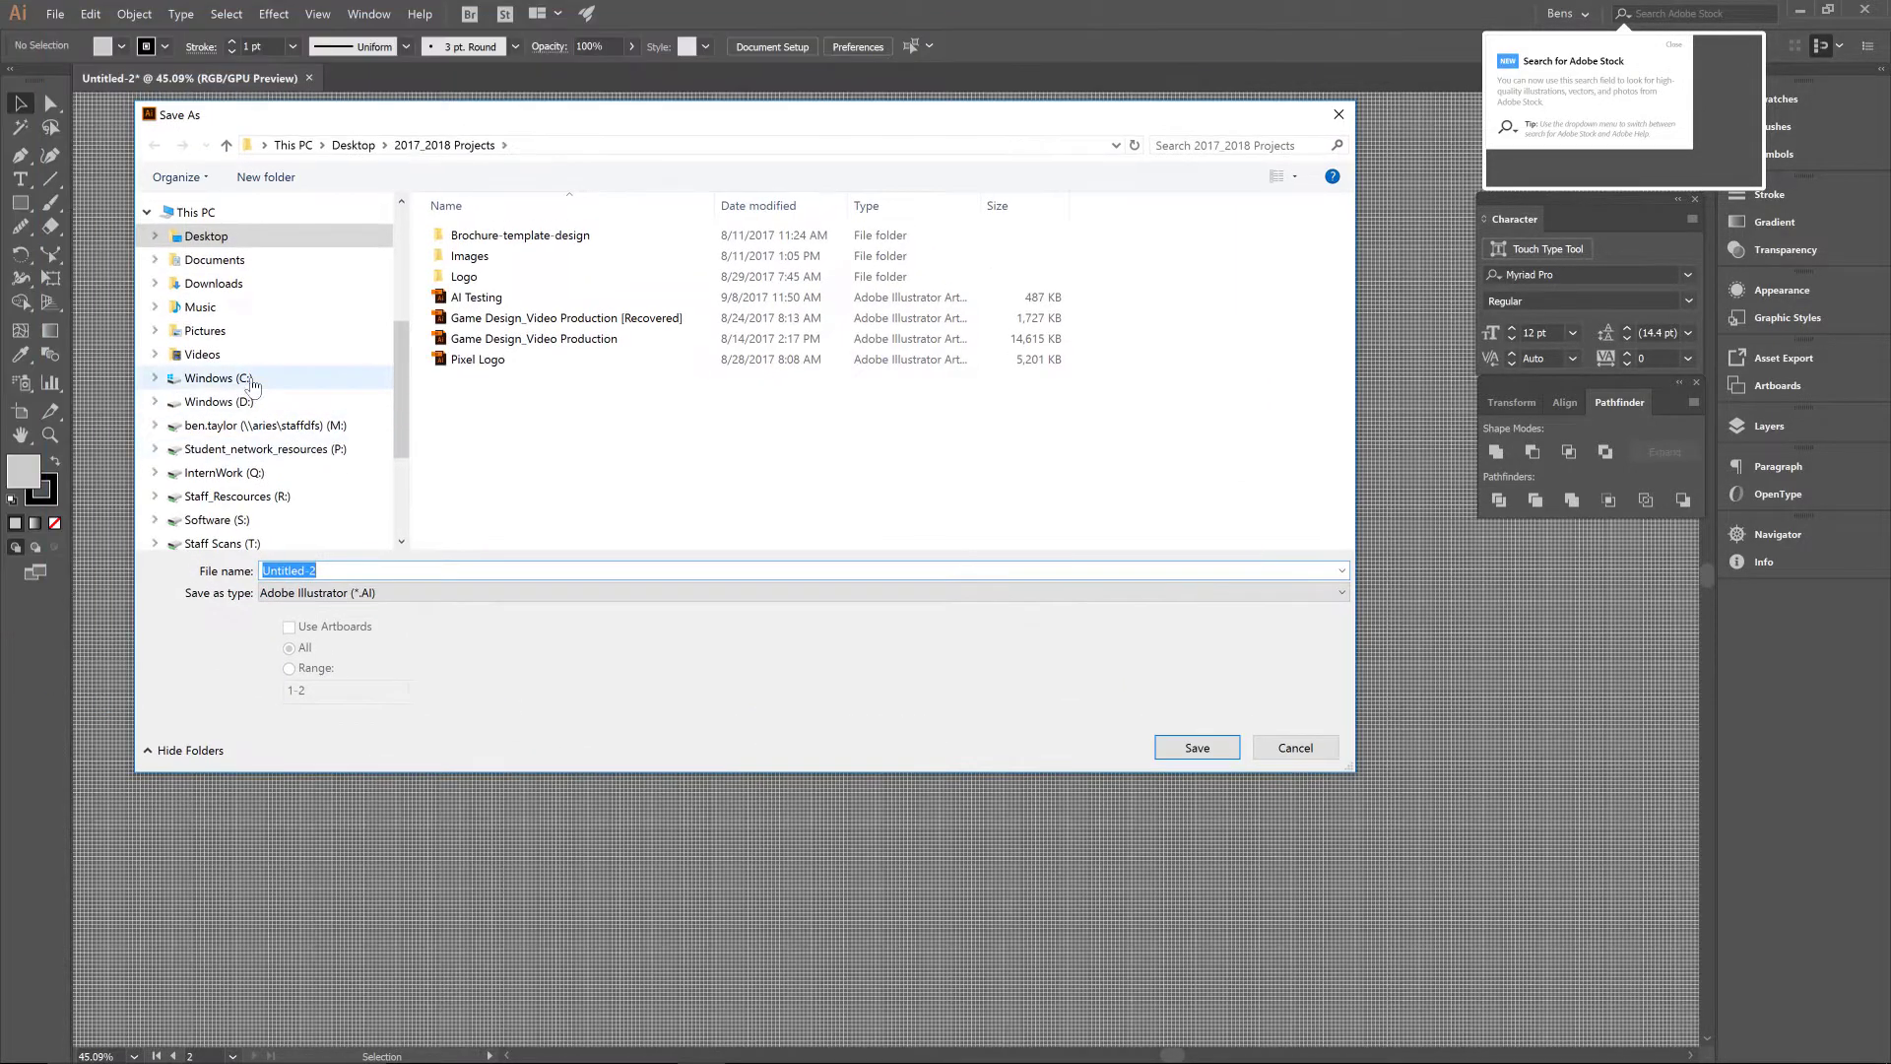
{"action": "left_click", "coordinate": [217, 377]}
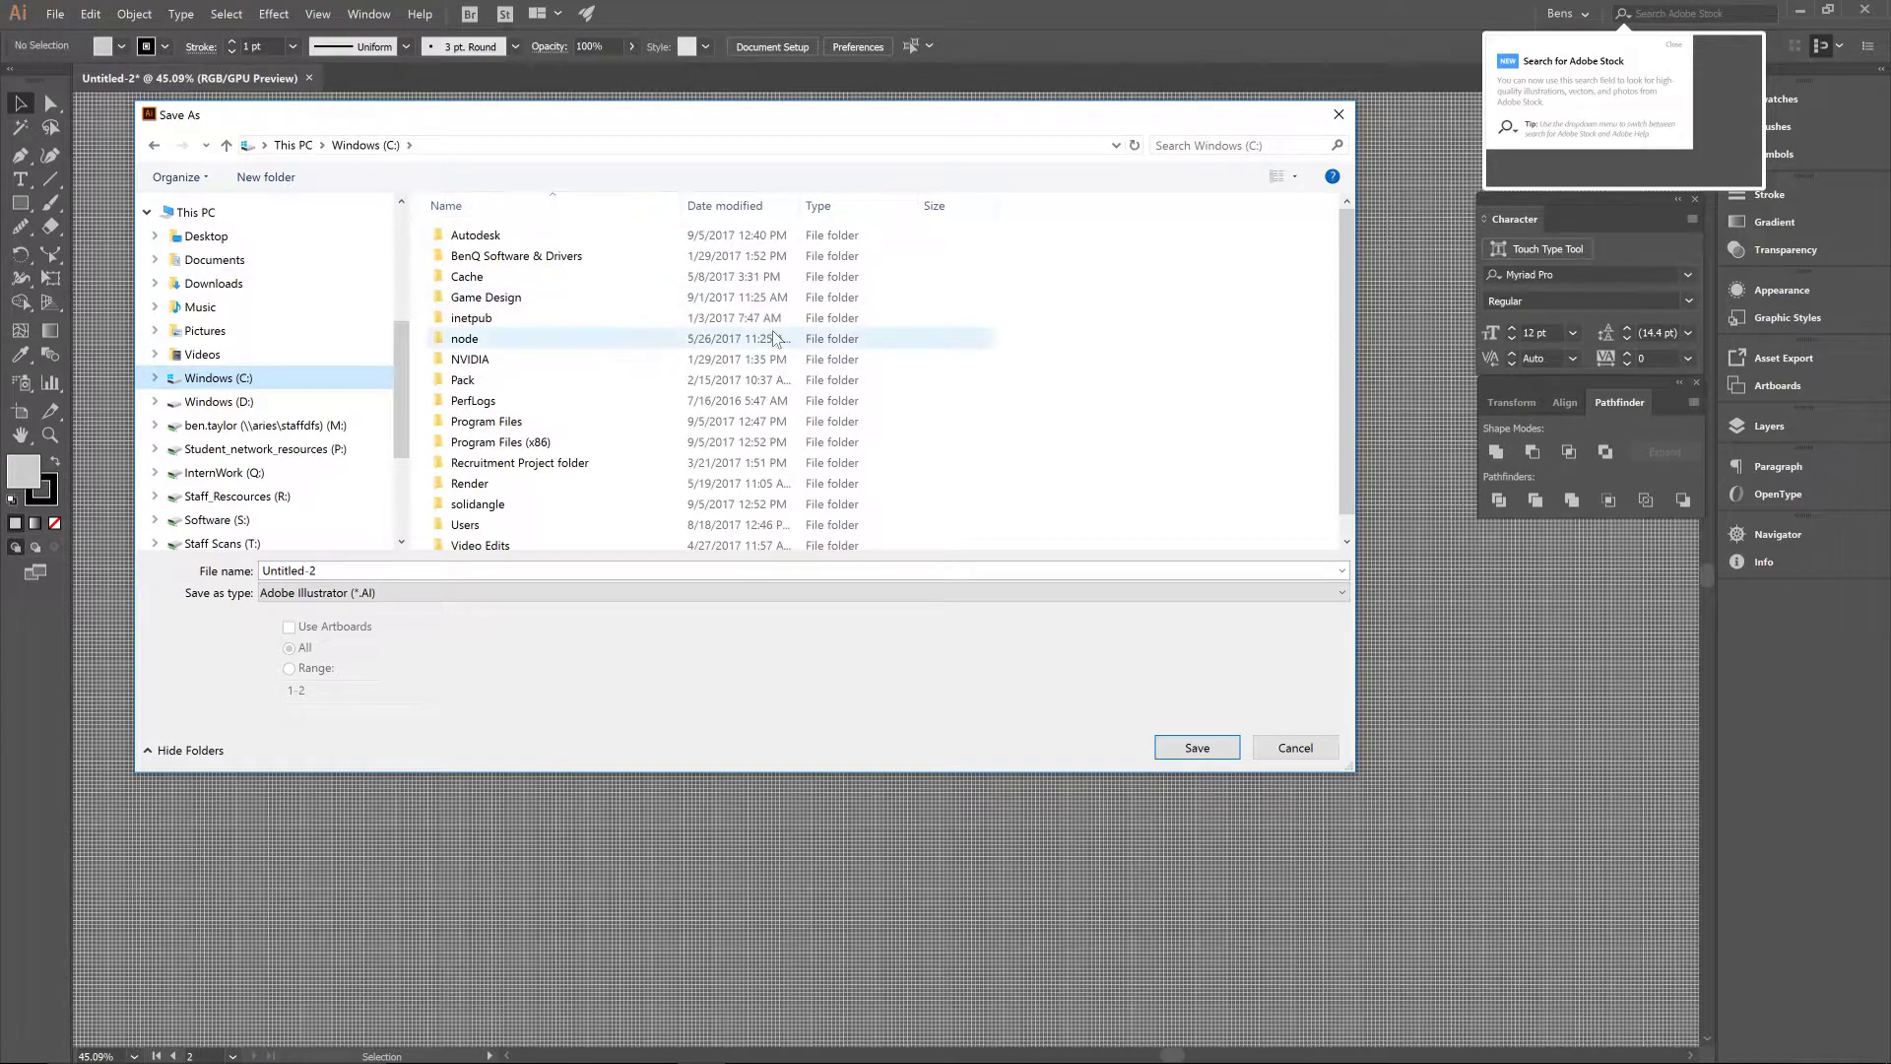
{"action": "scroll", "coordinate": [1348, 296], "scroll_direction": "down", "scroll_amount": 1}
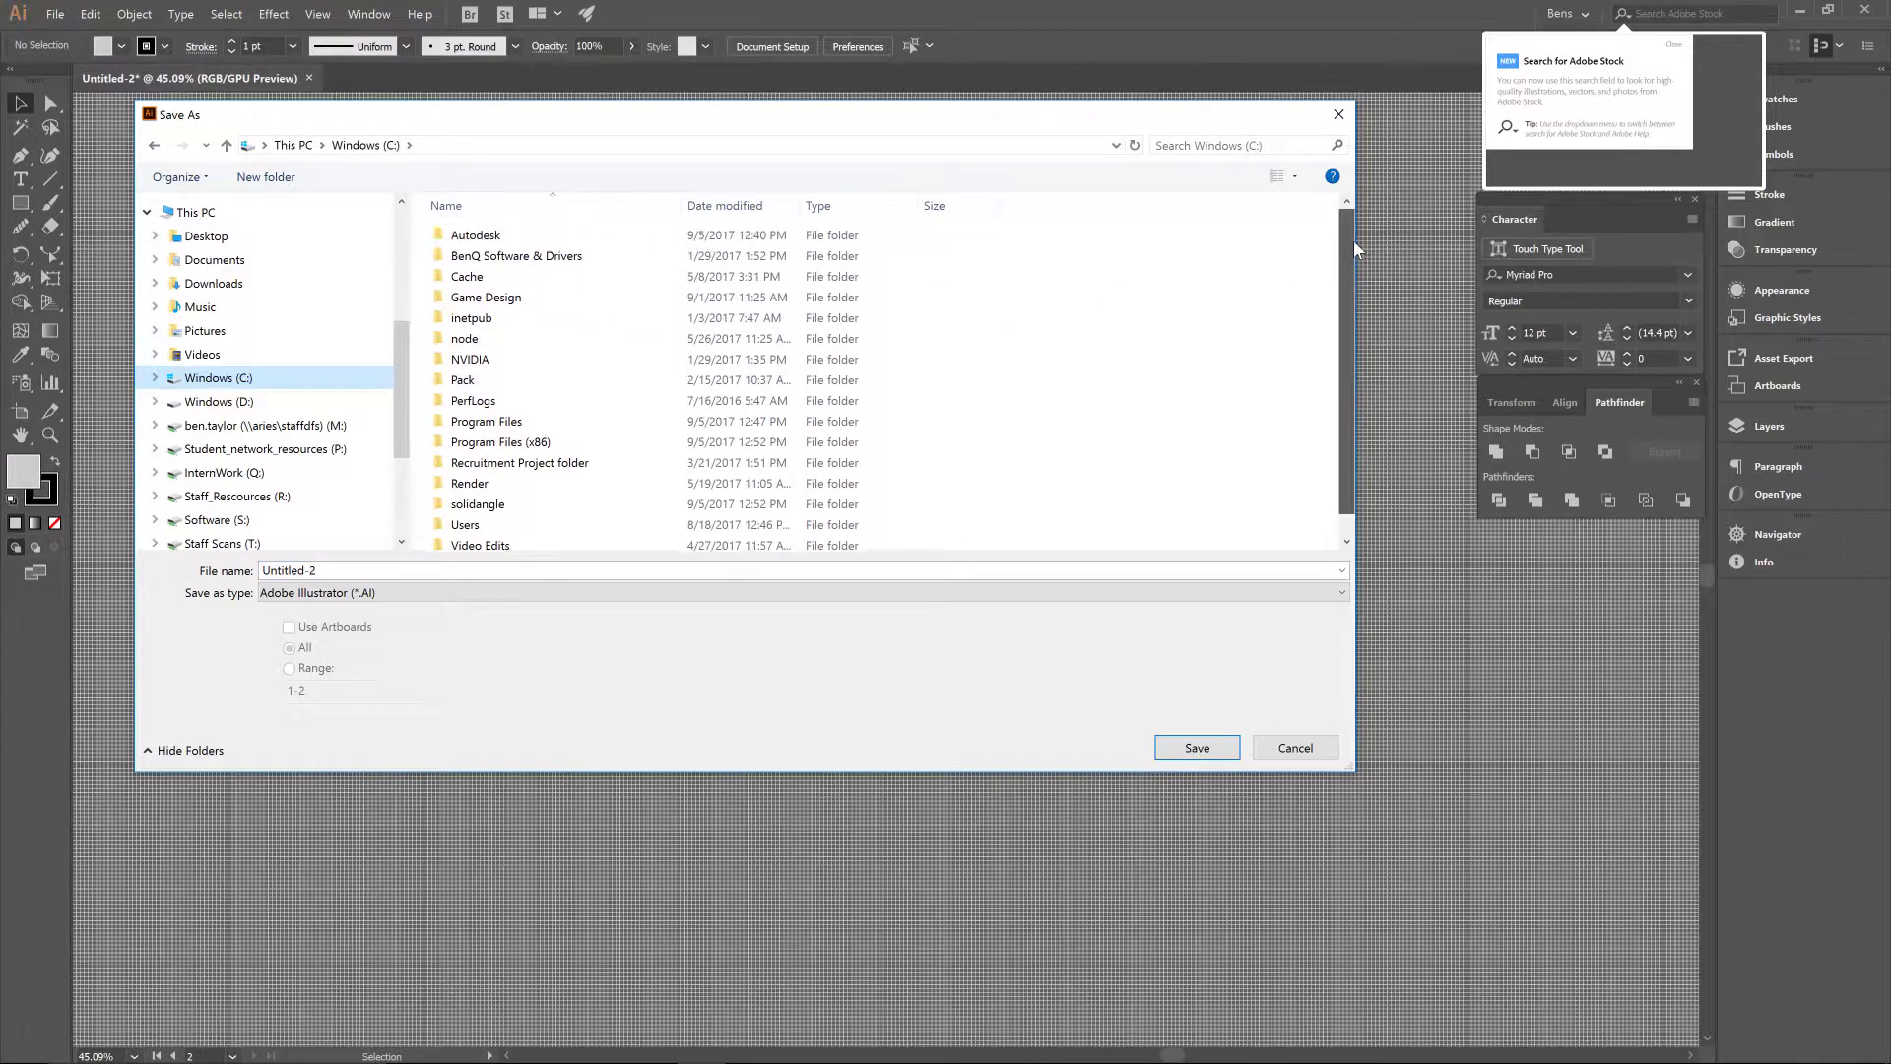
{"action": "scroll", "coordinate": [1353, 241], "scroll_direction": "up", "scroll_amount": 1}
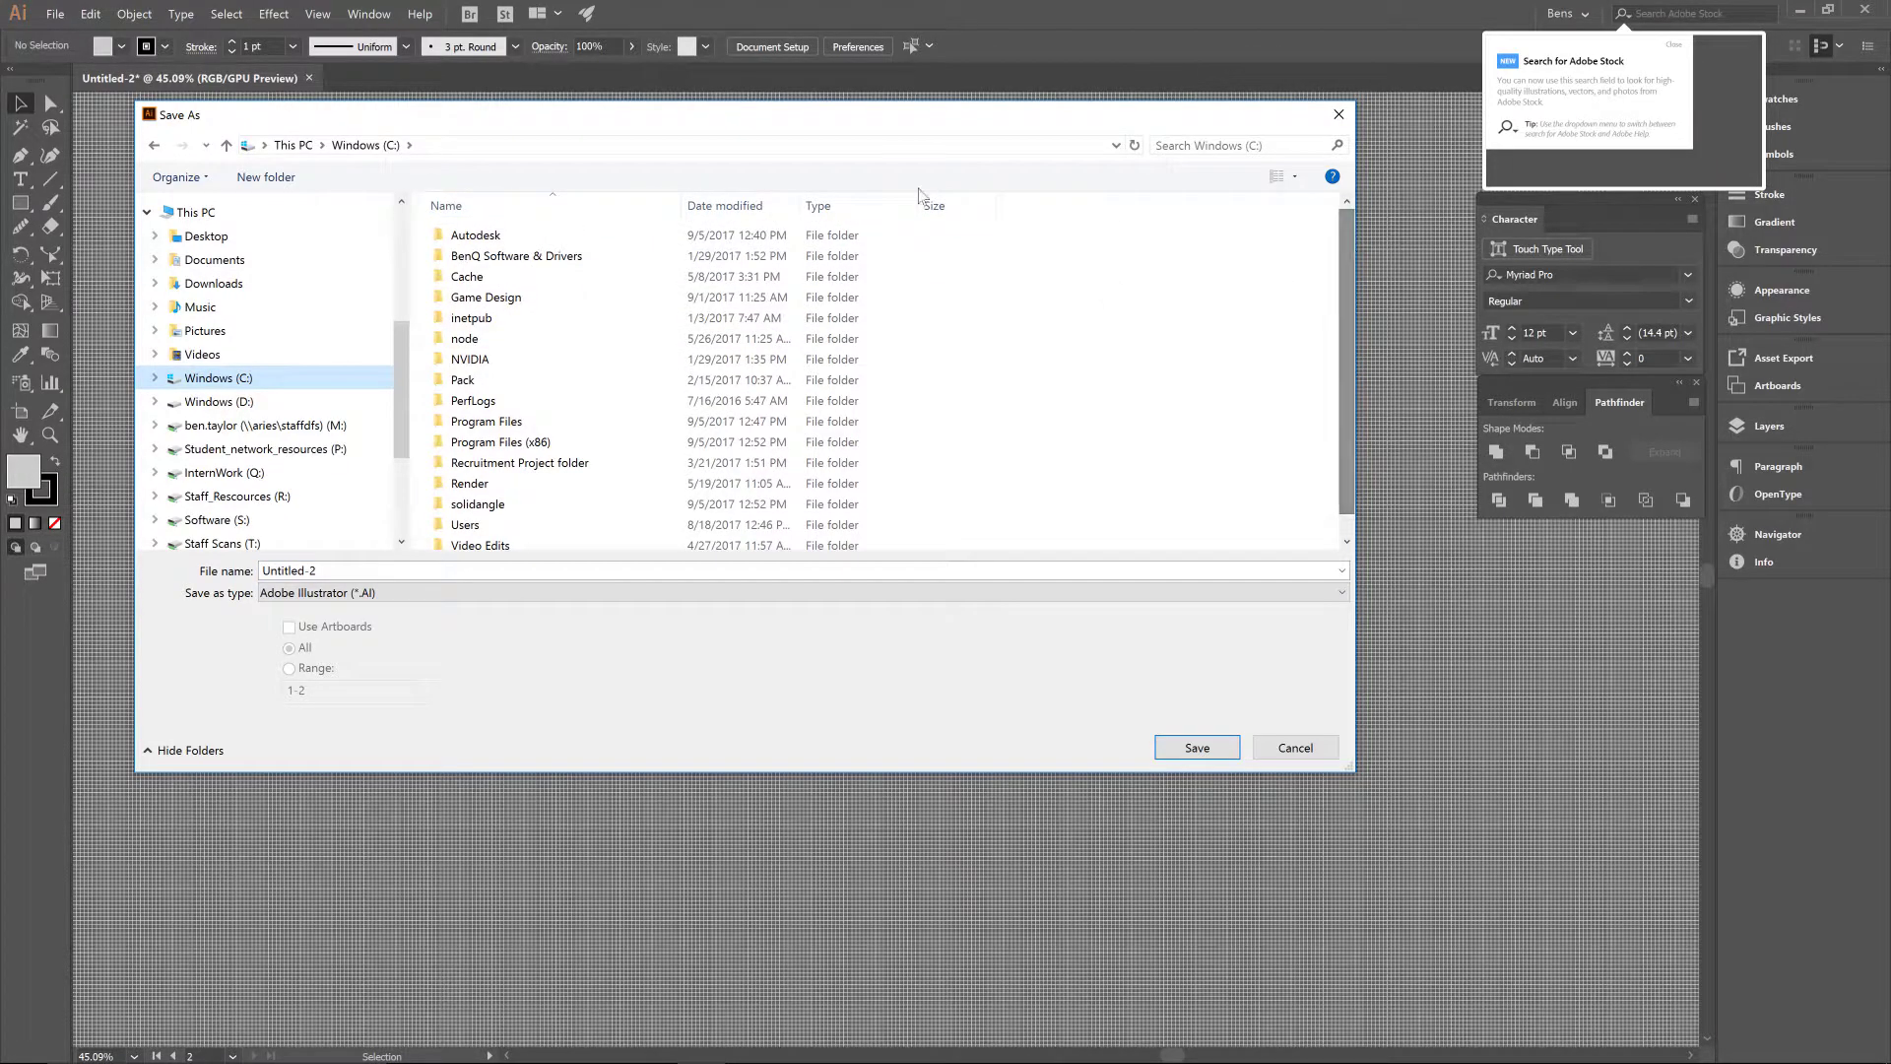
{"action": "double_click", "coordinate": [485, 297]}
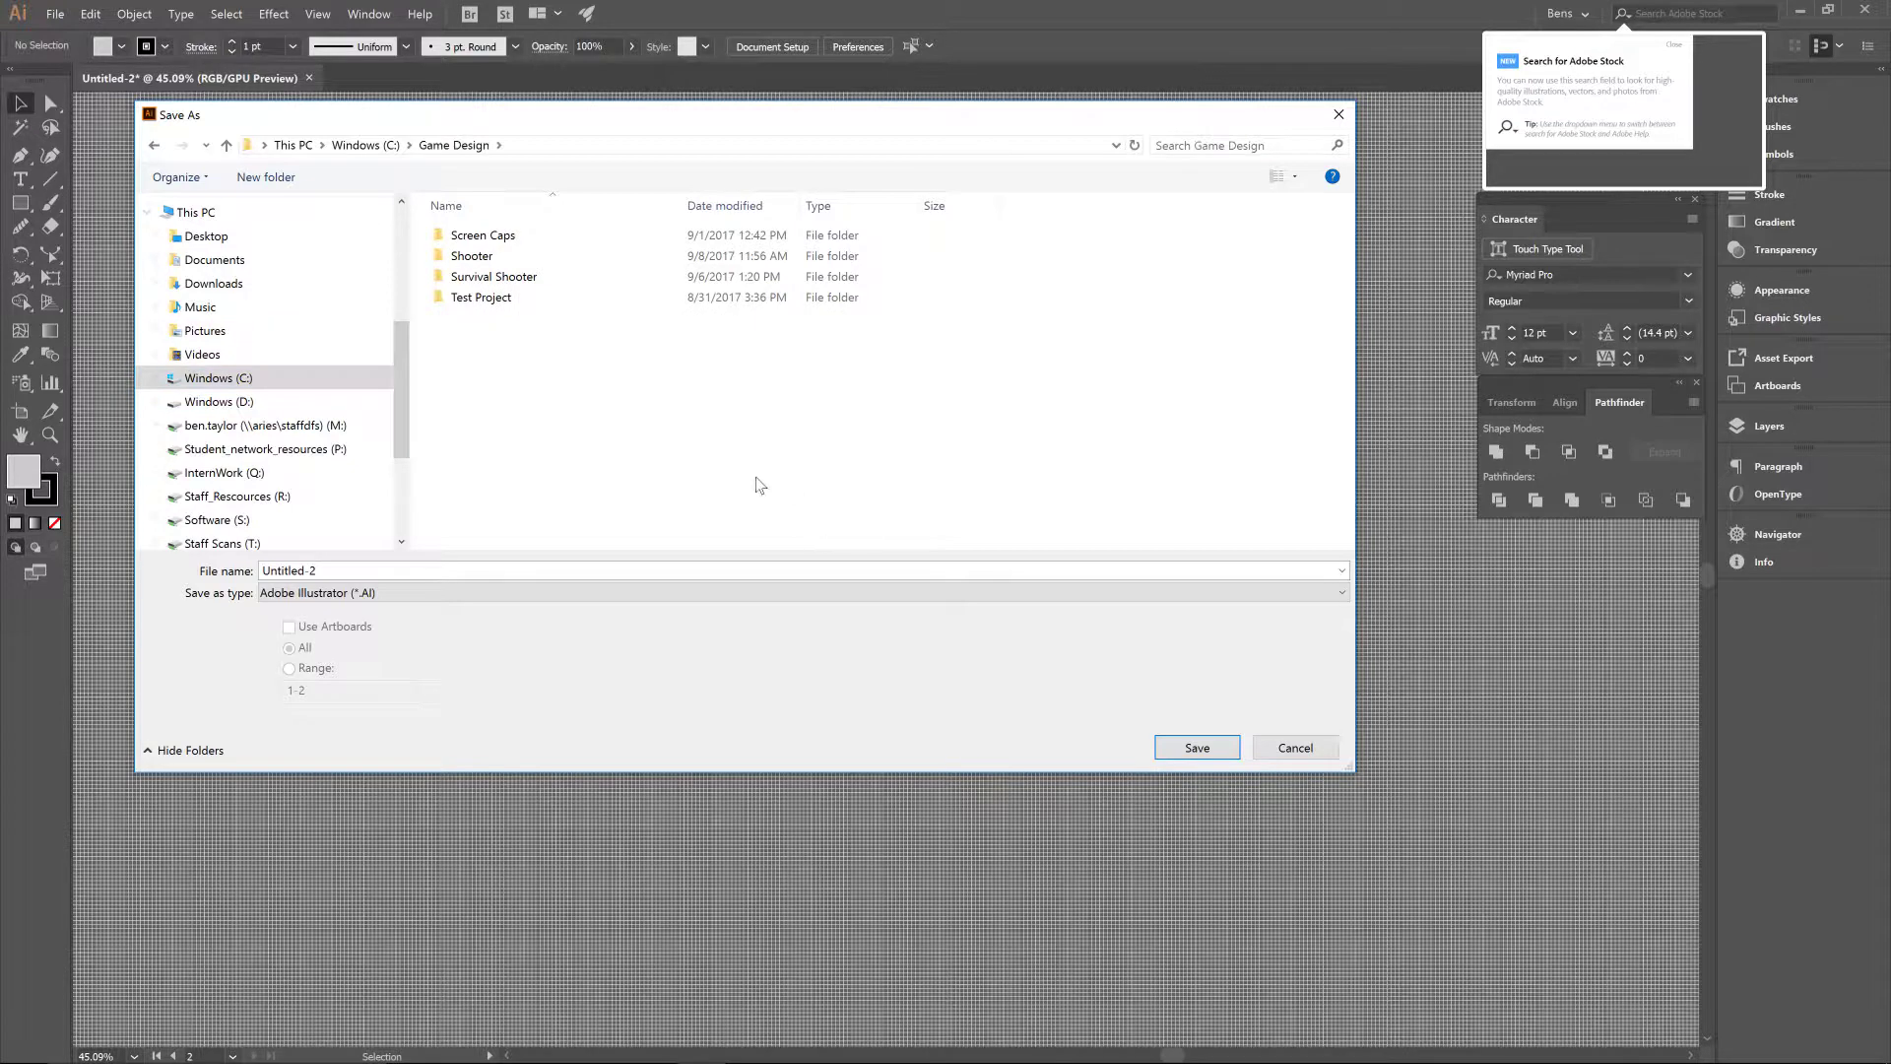
{"action": "key", "text": "ctrl+shift+n"}
{"action": "type", "text": "2d Game"}
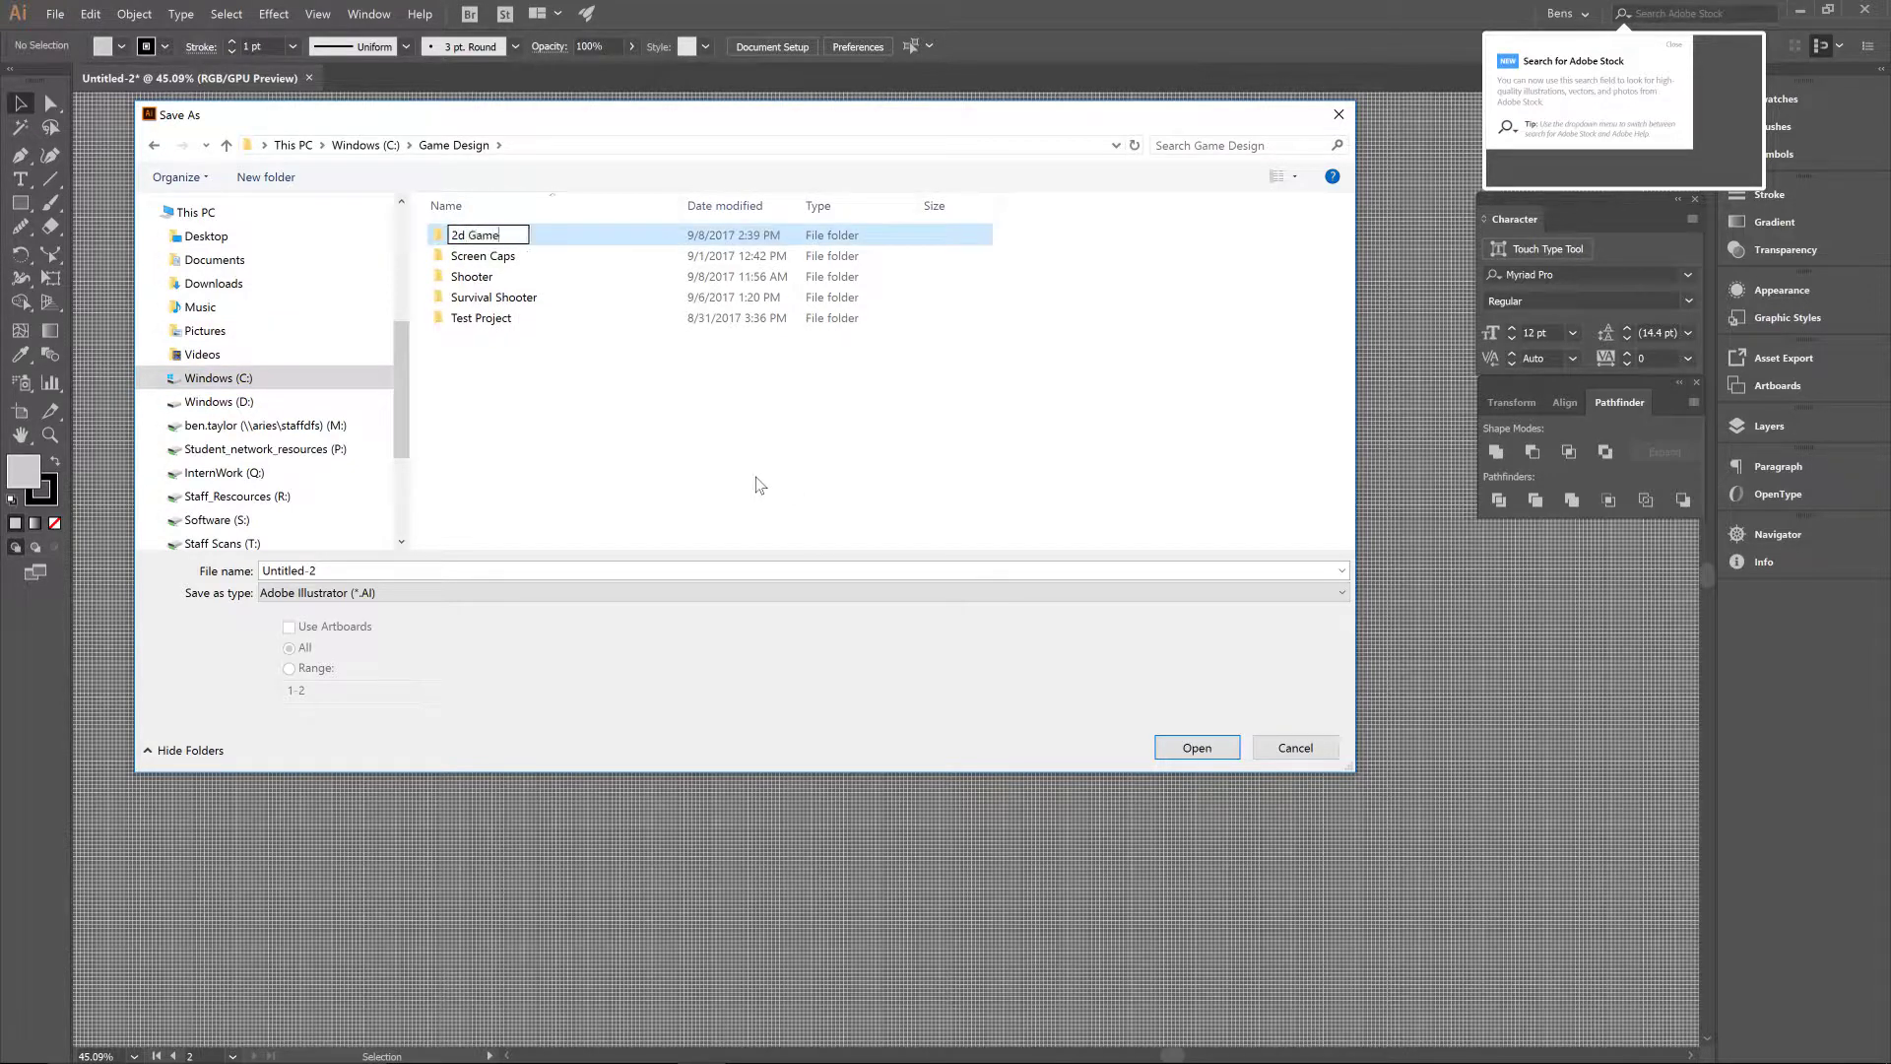
{"action": "key", "text": "Return"}
{"action": "key", "text": "Return"}
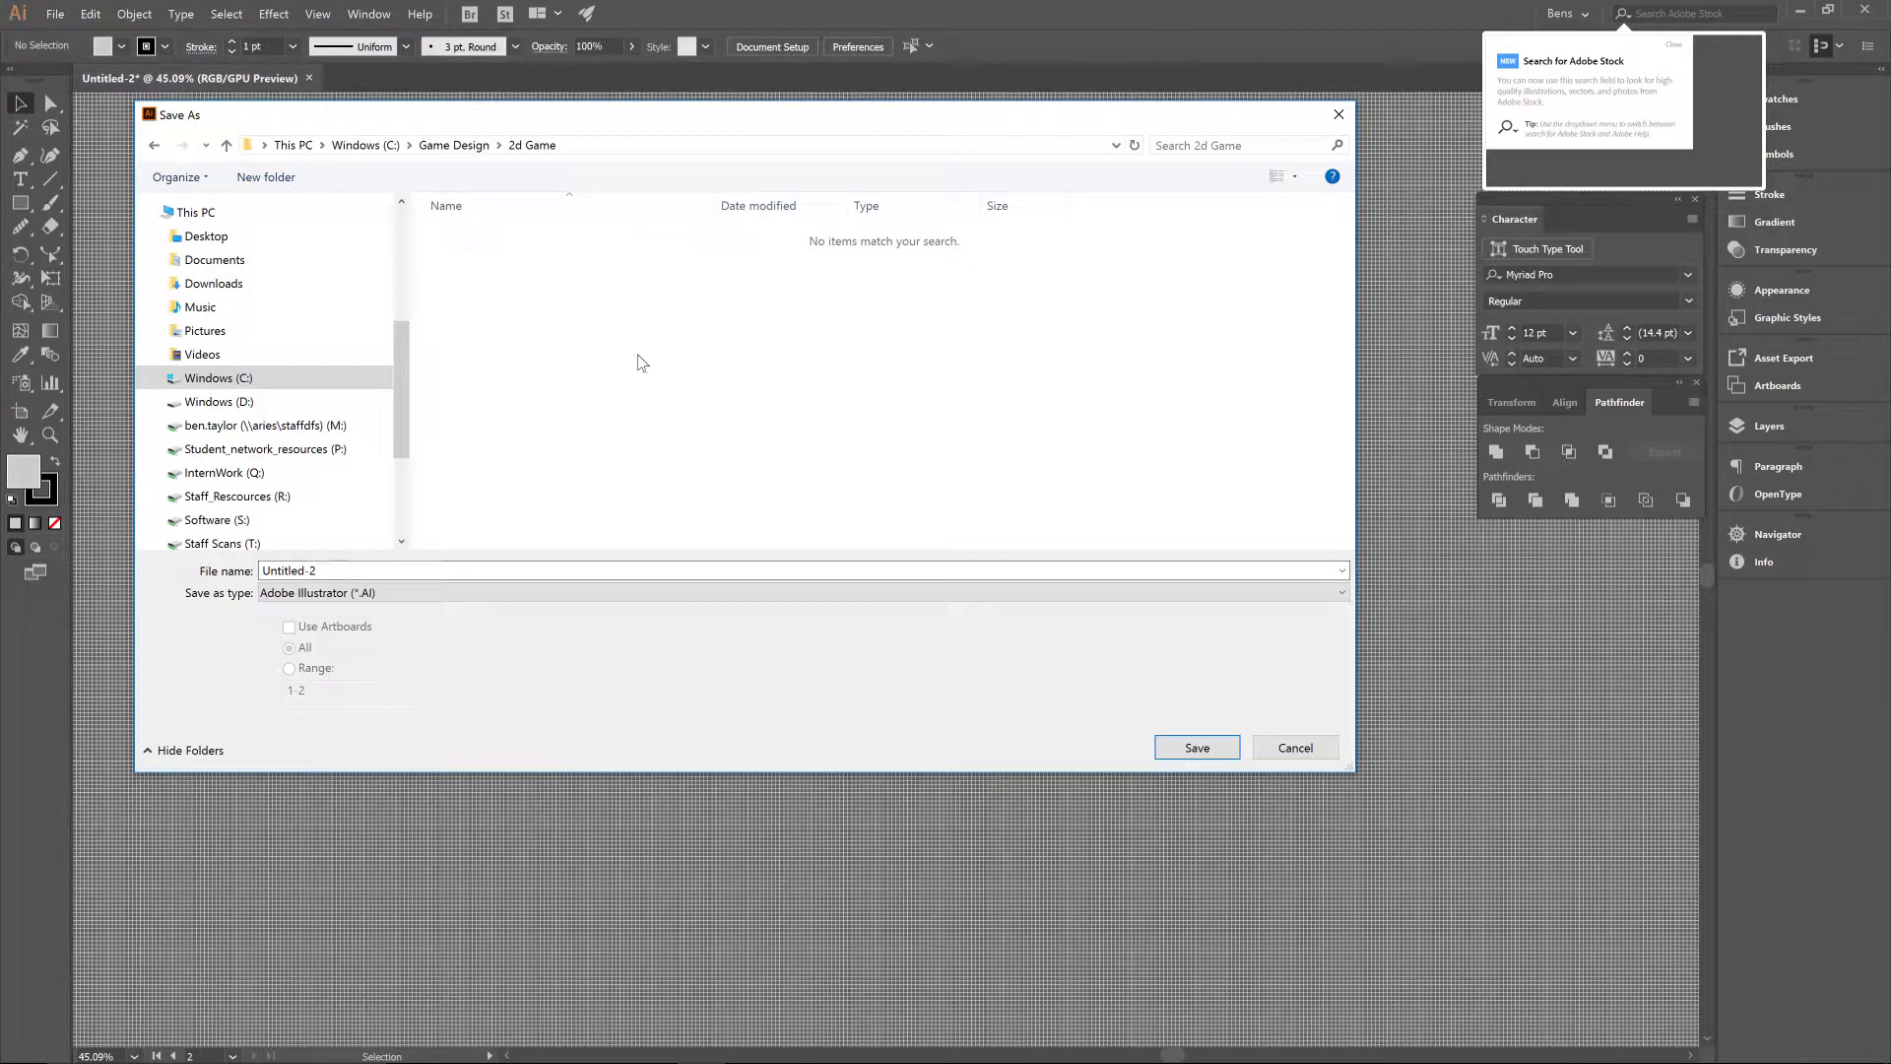
- Create a subfolder named "Asset Creation Folder" inside 2d Game and open it as the save location
{"action": "key", "text": "ctrl+shift+n"}
{"action": "type", "text": "Asset"}
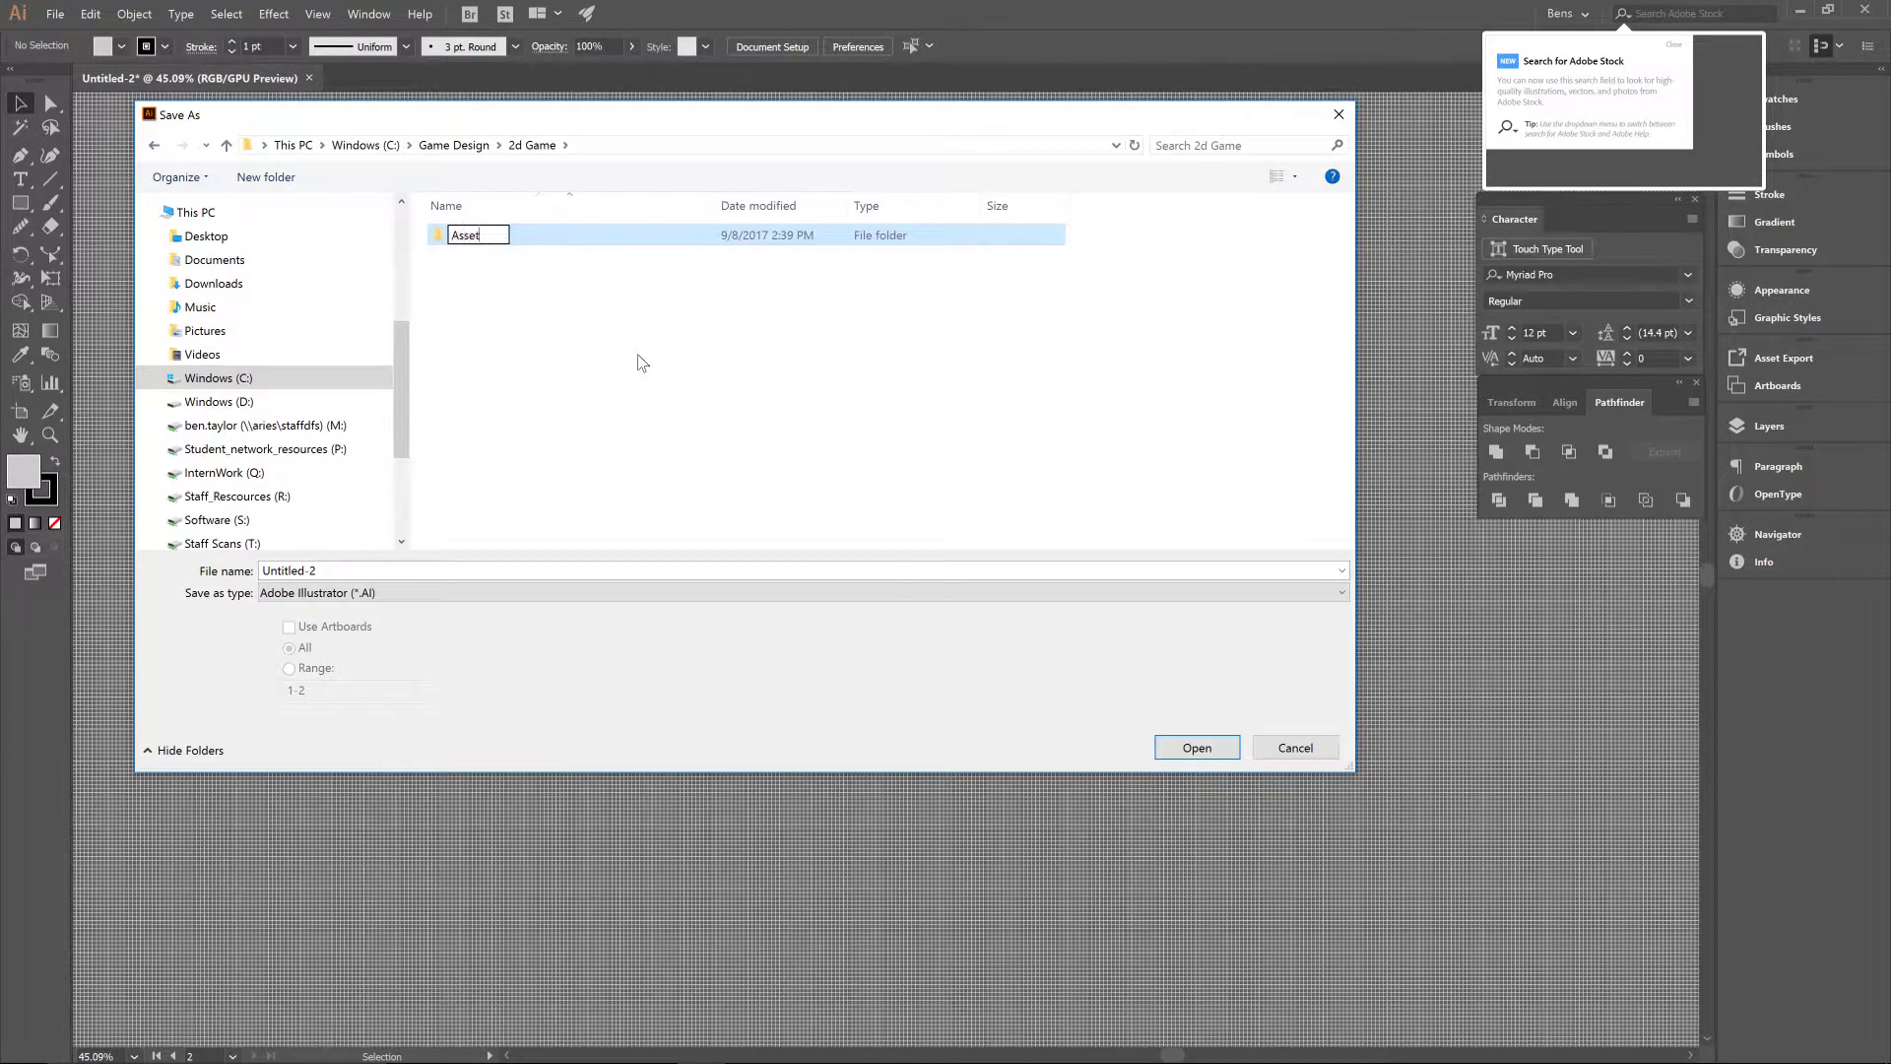
{"action": "type", "text": " Creation Folder"}
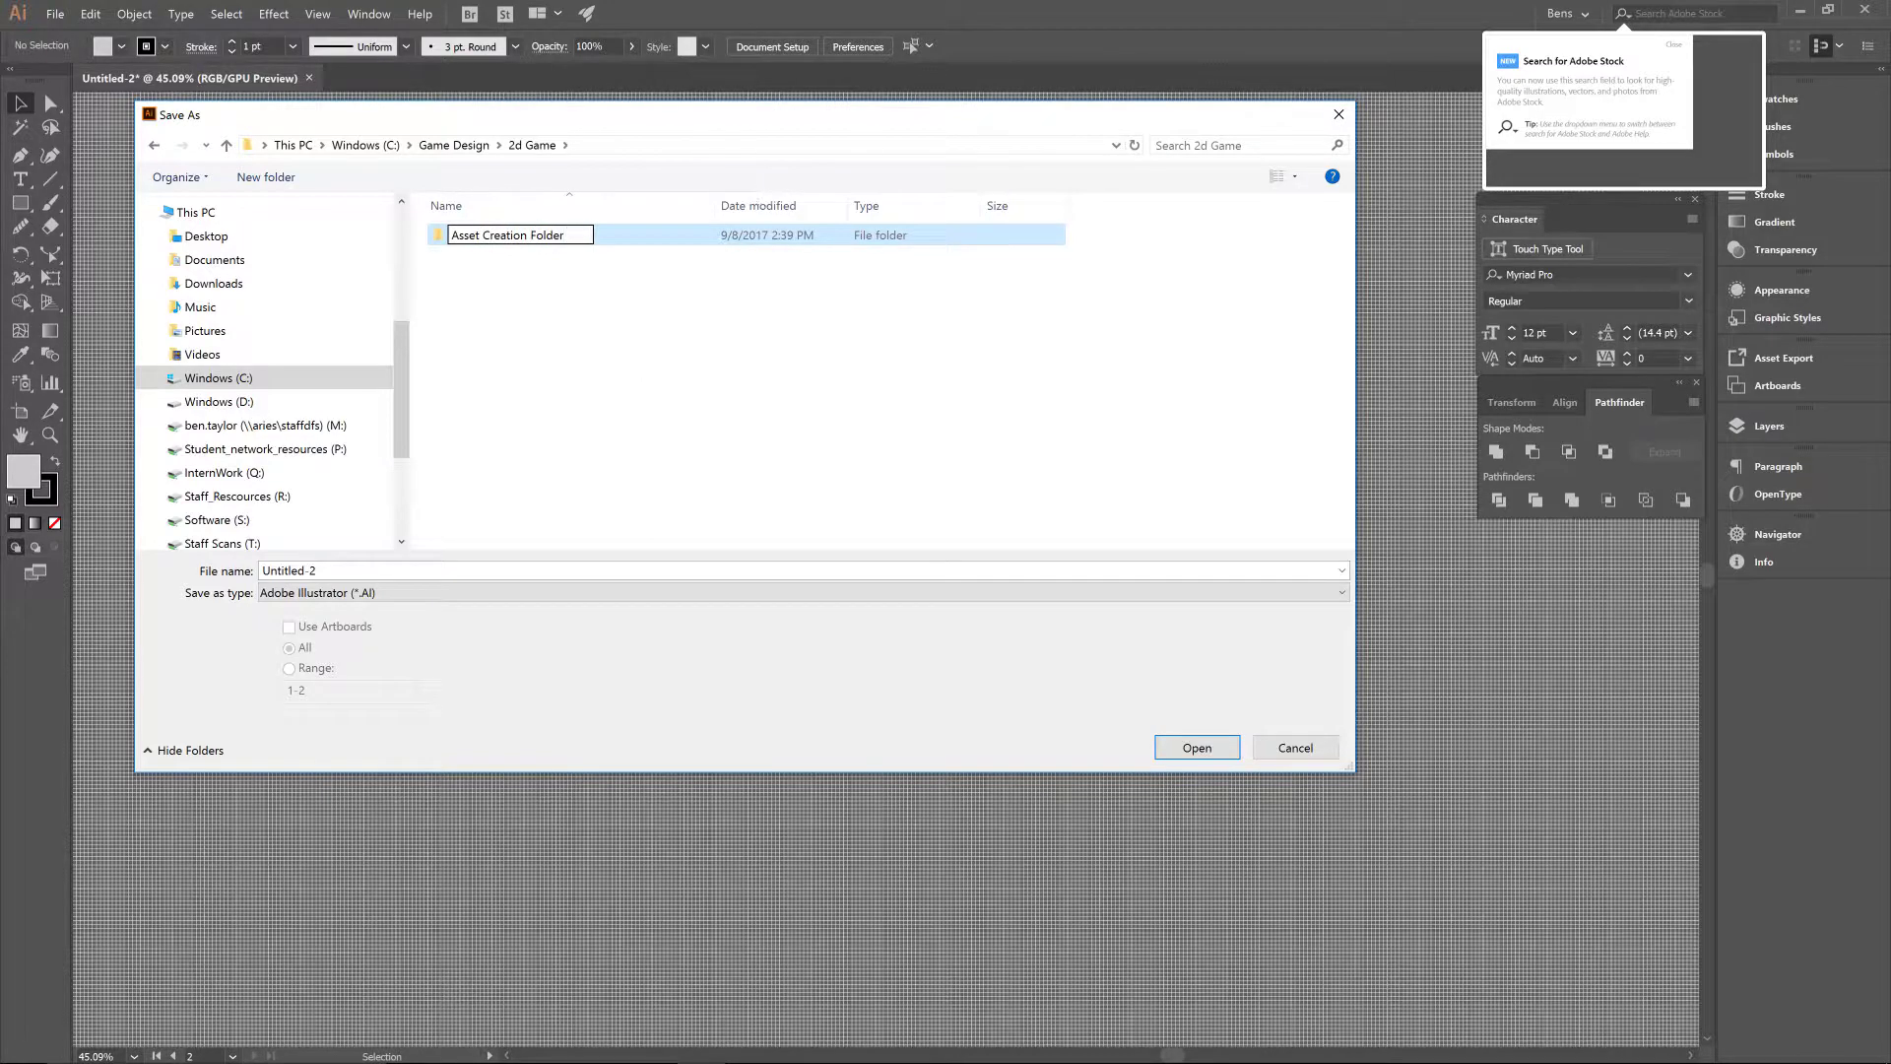
{"action": "key", "text": "Return"}
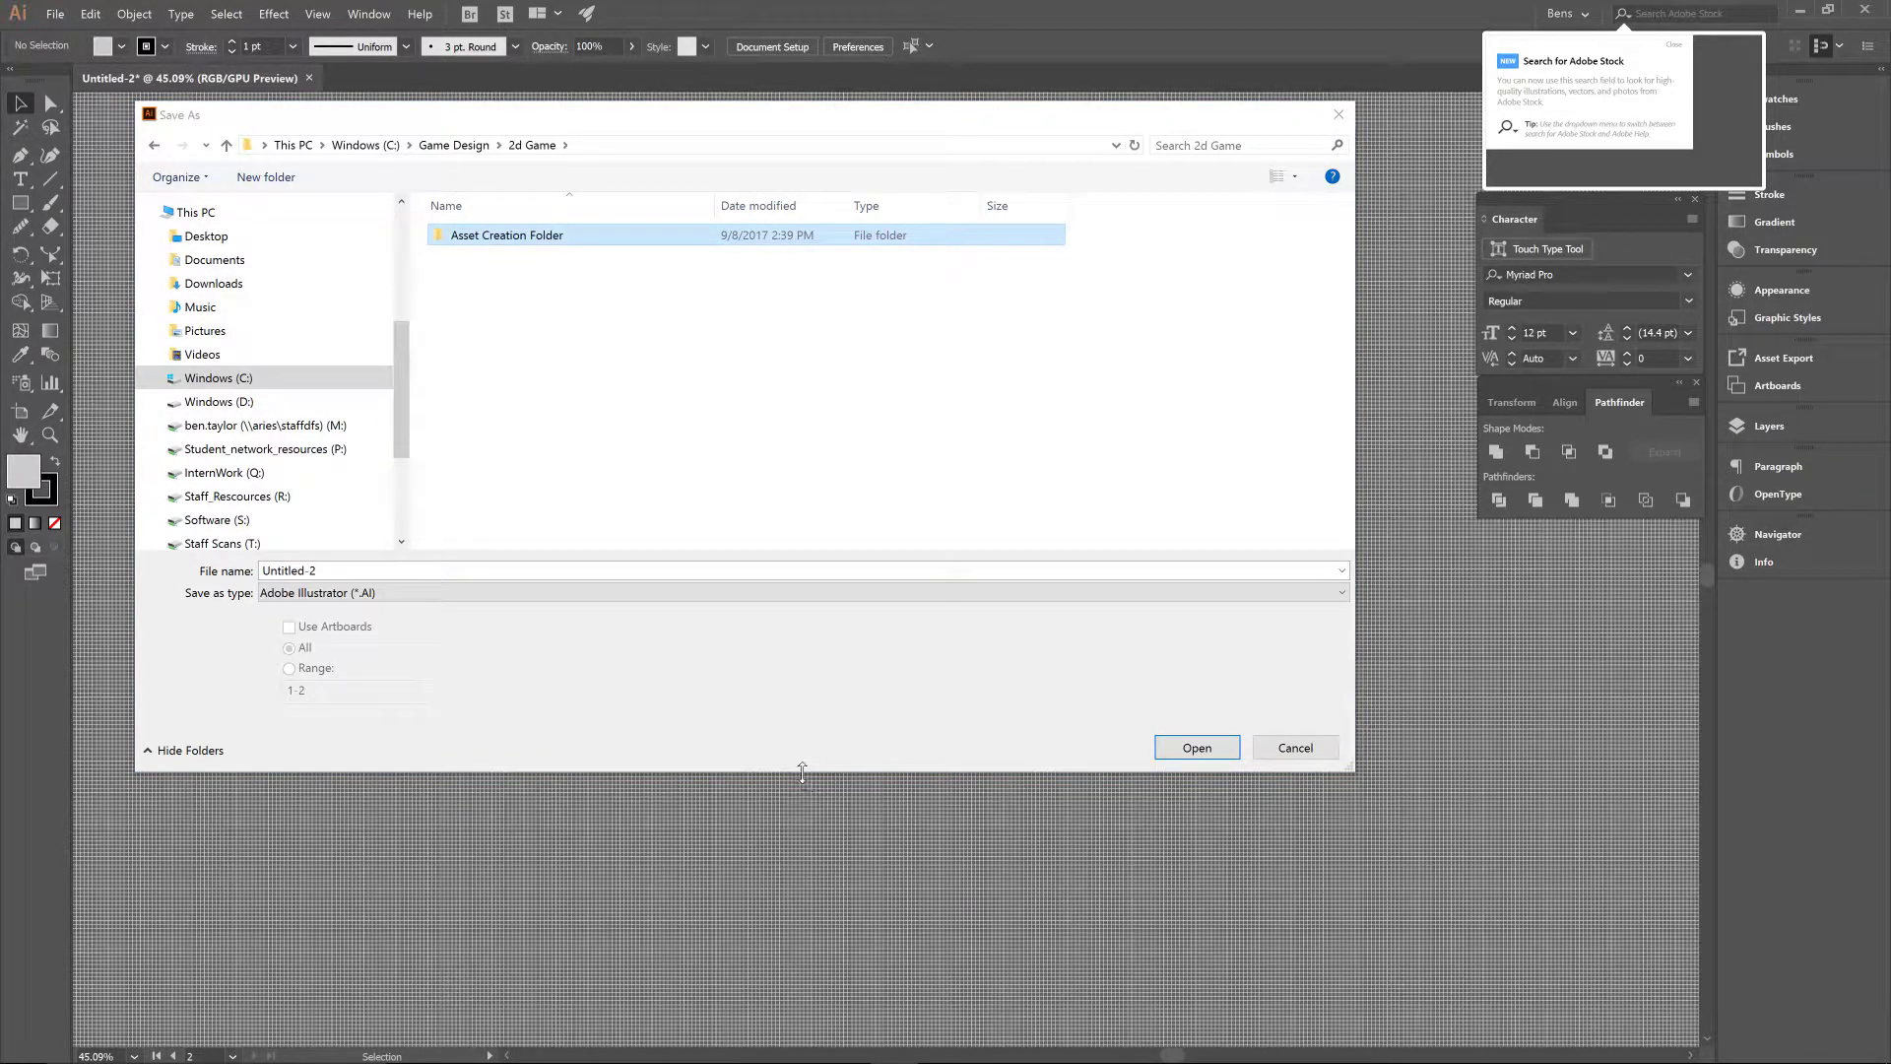
{"action": "double_click", "coordinate": [485, 236]}
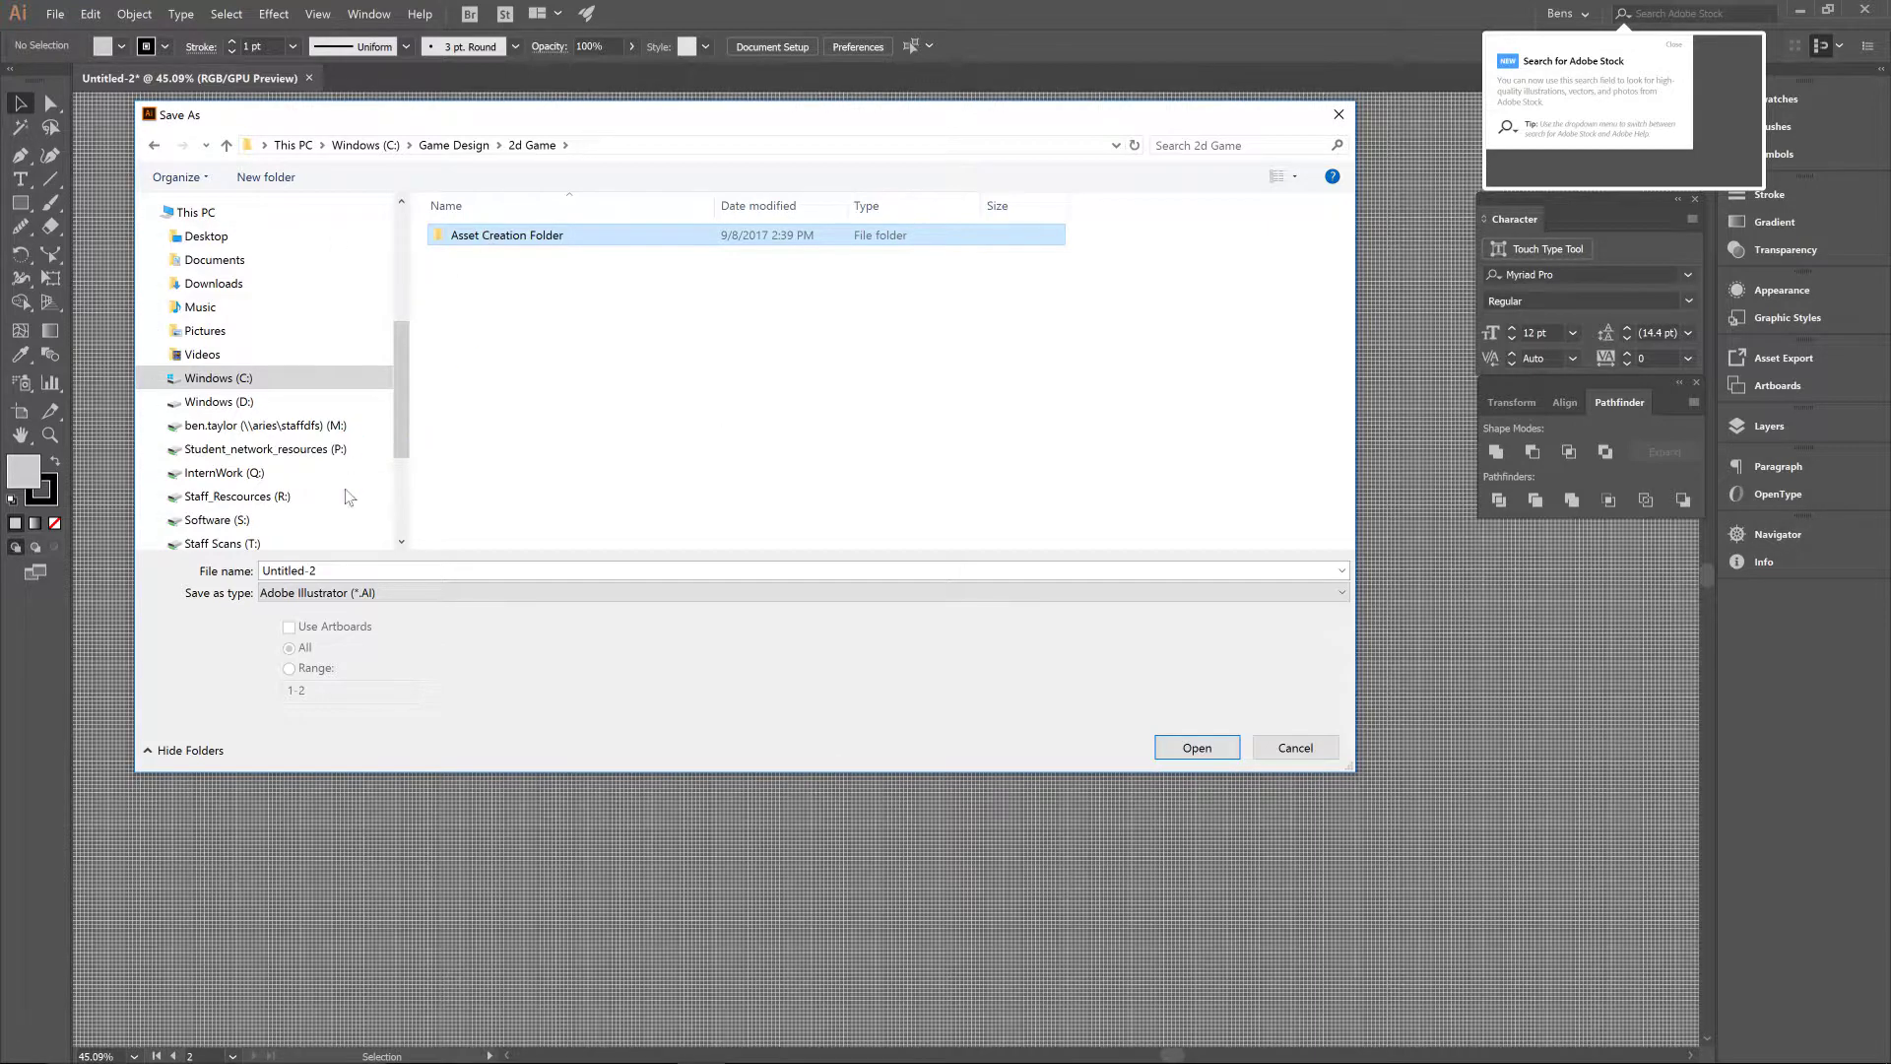
- Save the document as the Adobe Illustrator file "Castles_Clouds" with the default Illustrator CC options
{"action": "double_click", "coordinate": [362, 570]}
{"action": "type", "text": "Ca"}
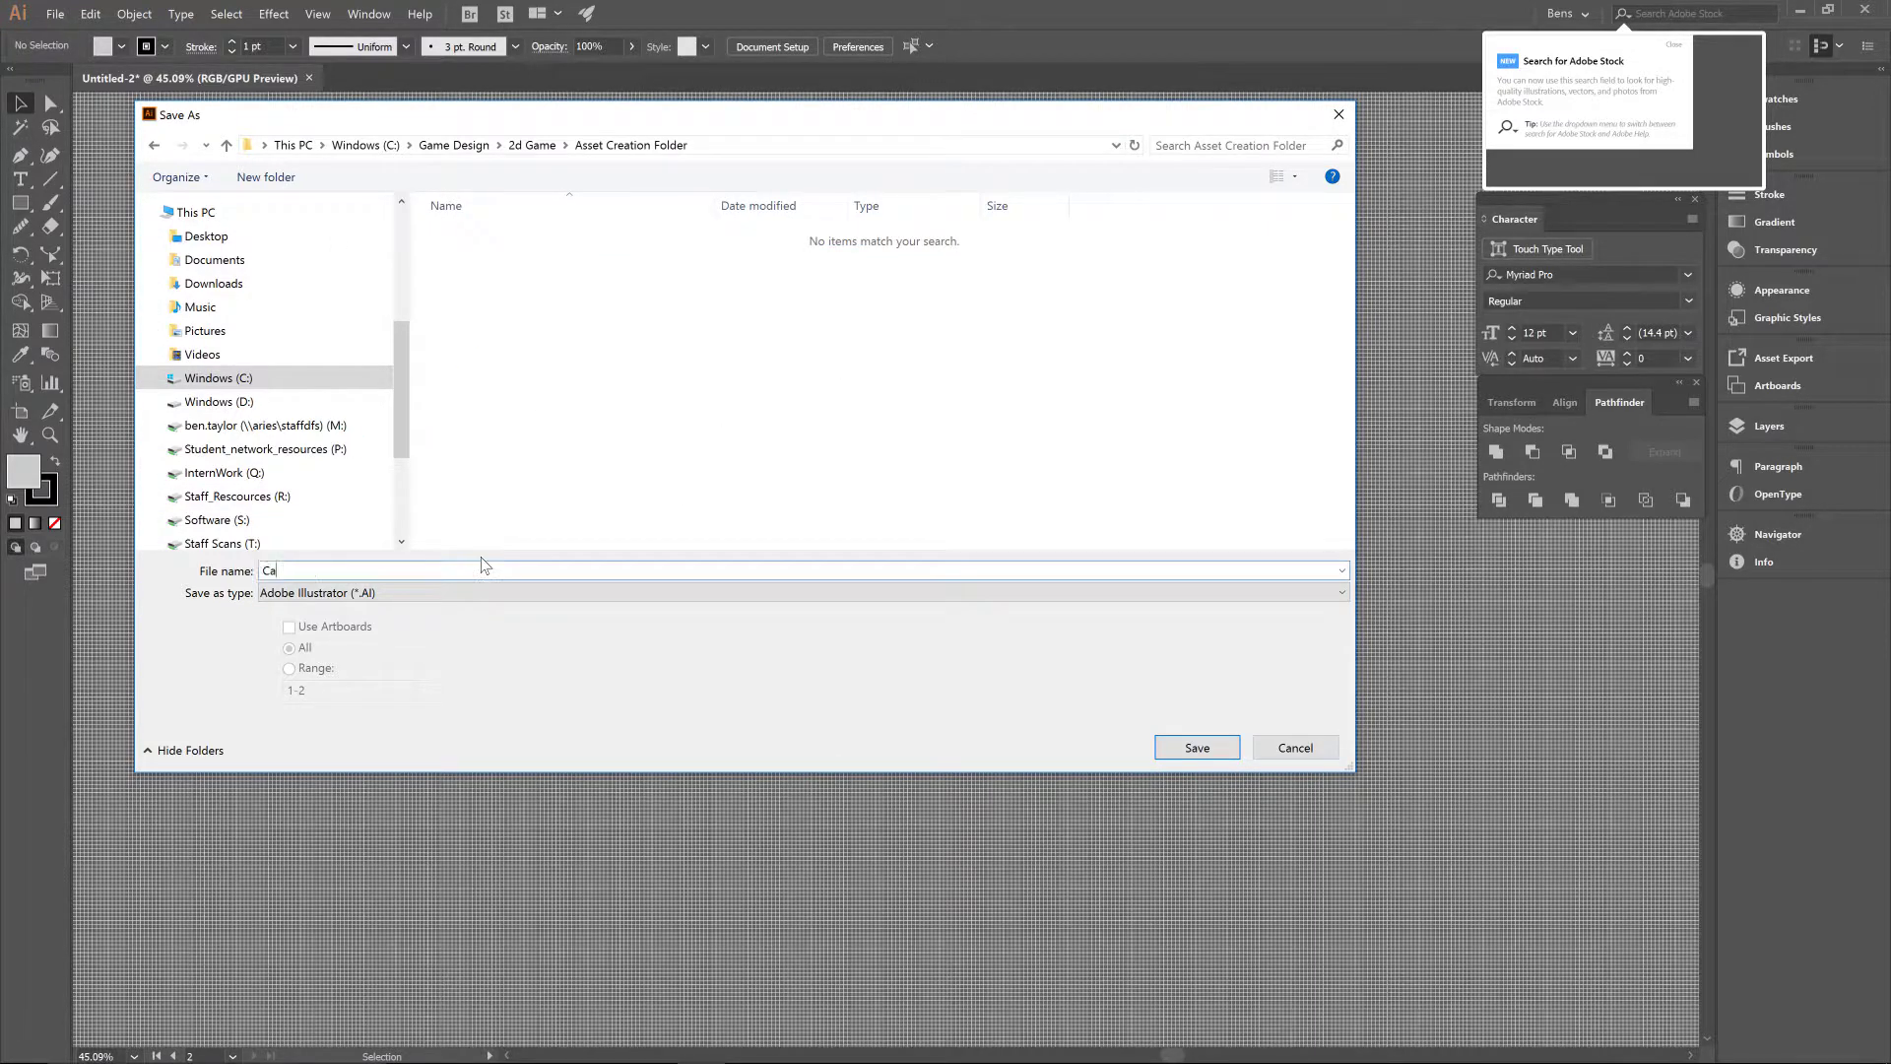
{"action": "type", "text": "stles &"}
{"action": "key", "text": "BackSpace"}
{"action": "key", "text": "BackSpace"}
{"action": "type", "text": "and"}
{"action": "key", "text": "BackSpace"}
{"action": "key", "text": "BackSpace"}
{"action": "type", "text": "_Clouds"}
{"action": "key", "text": "Return"}
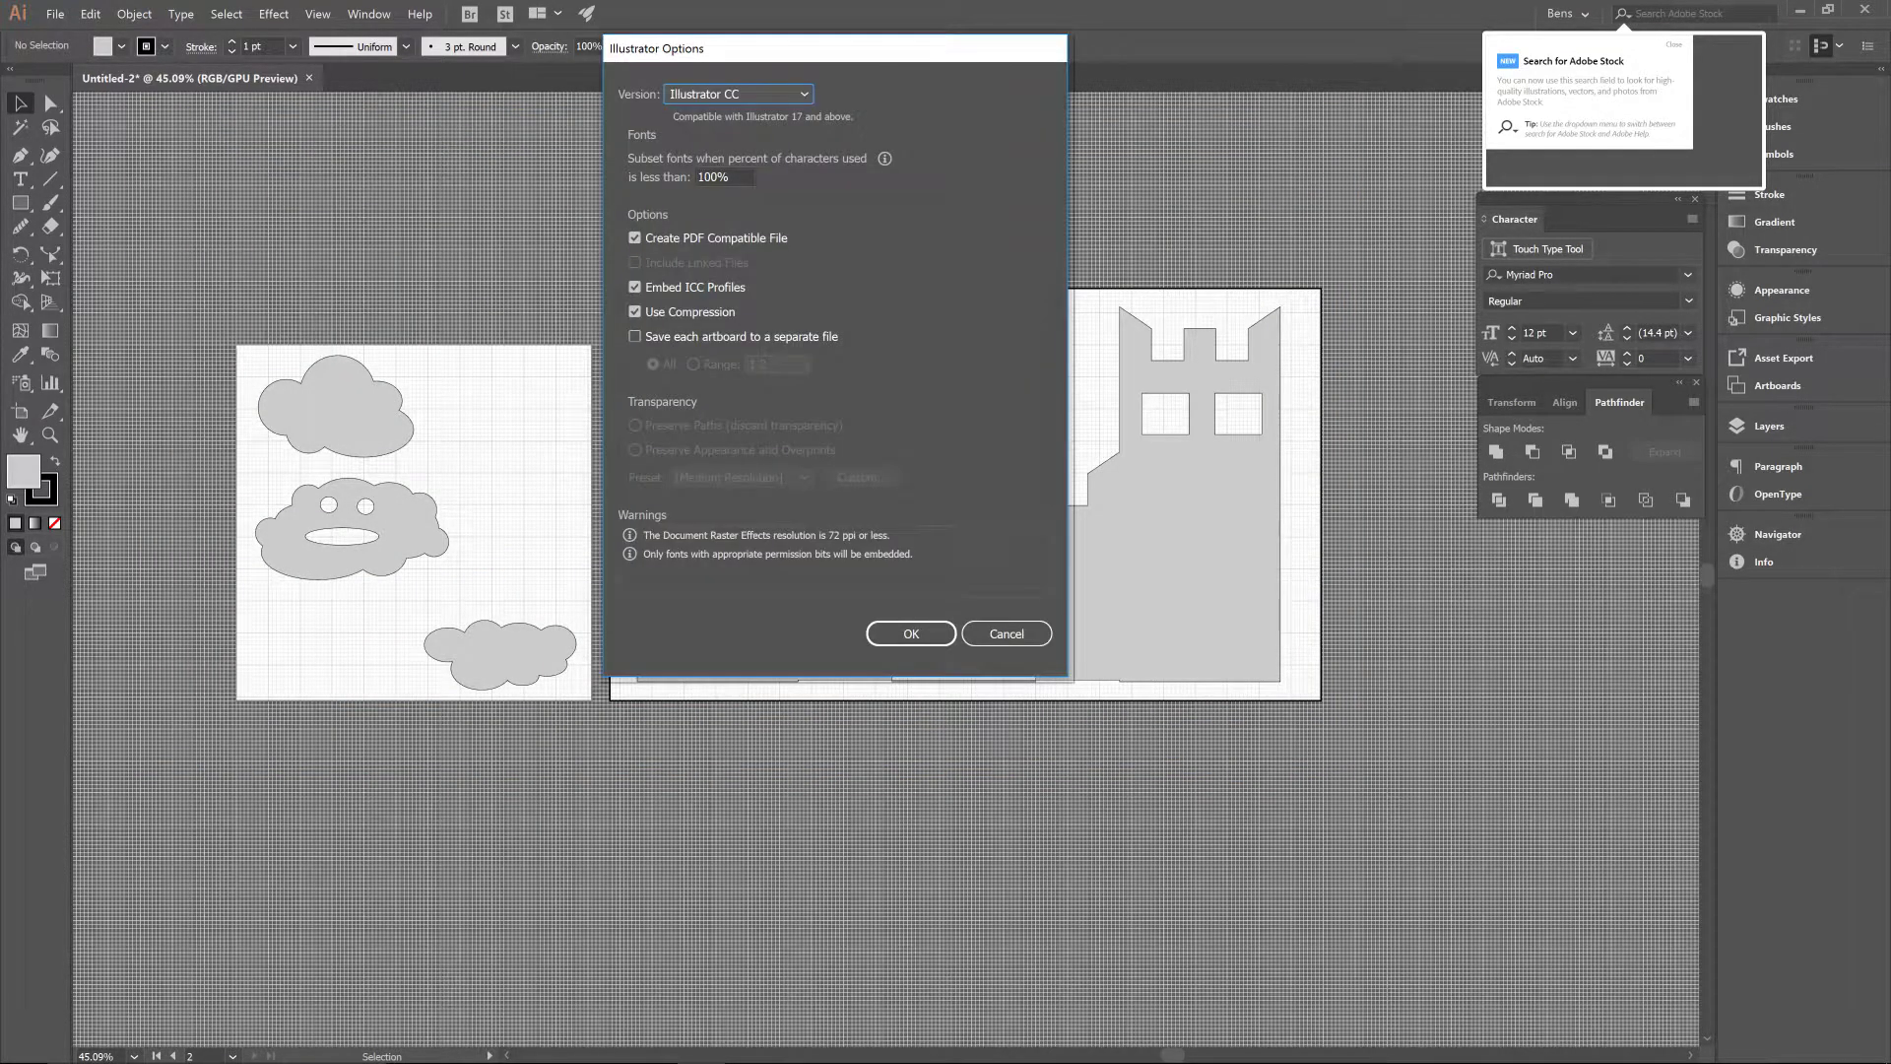
{"action": "left_click", "coordinate": [912, 633]}
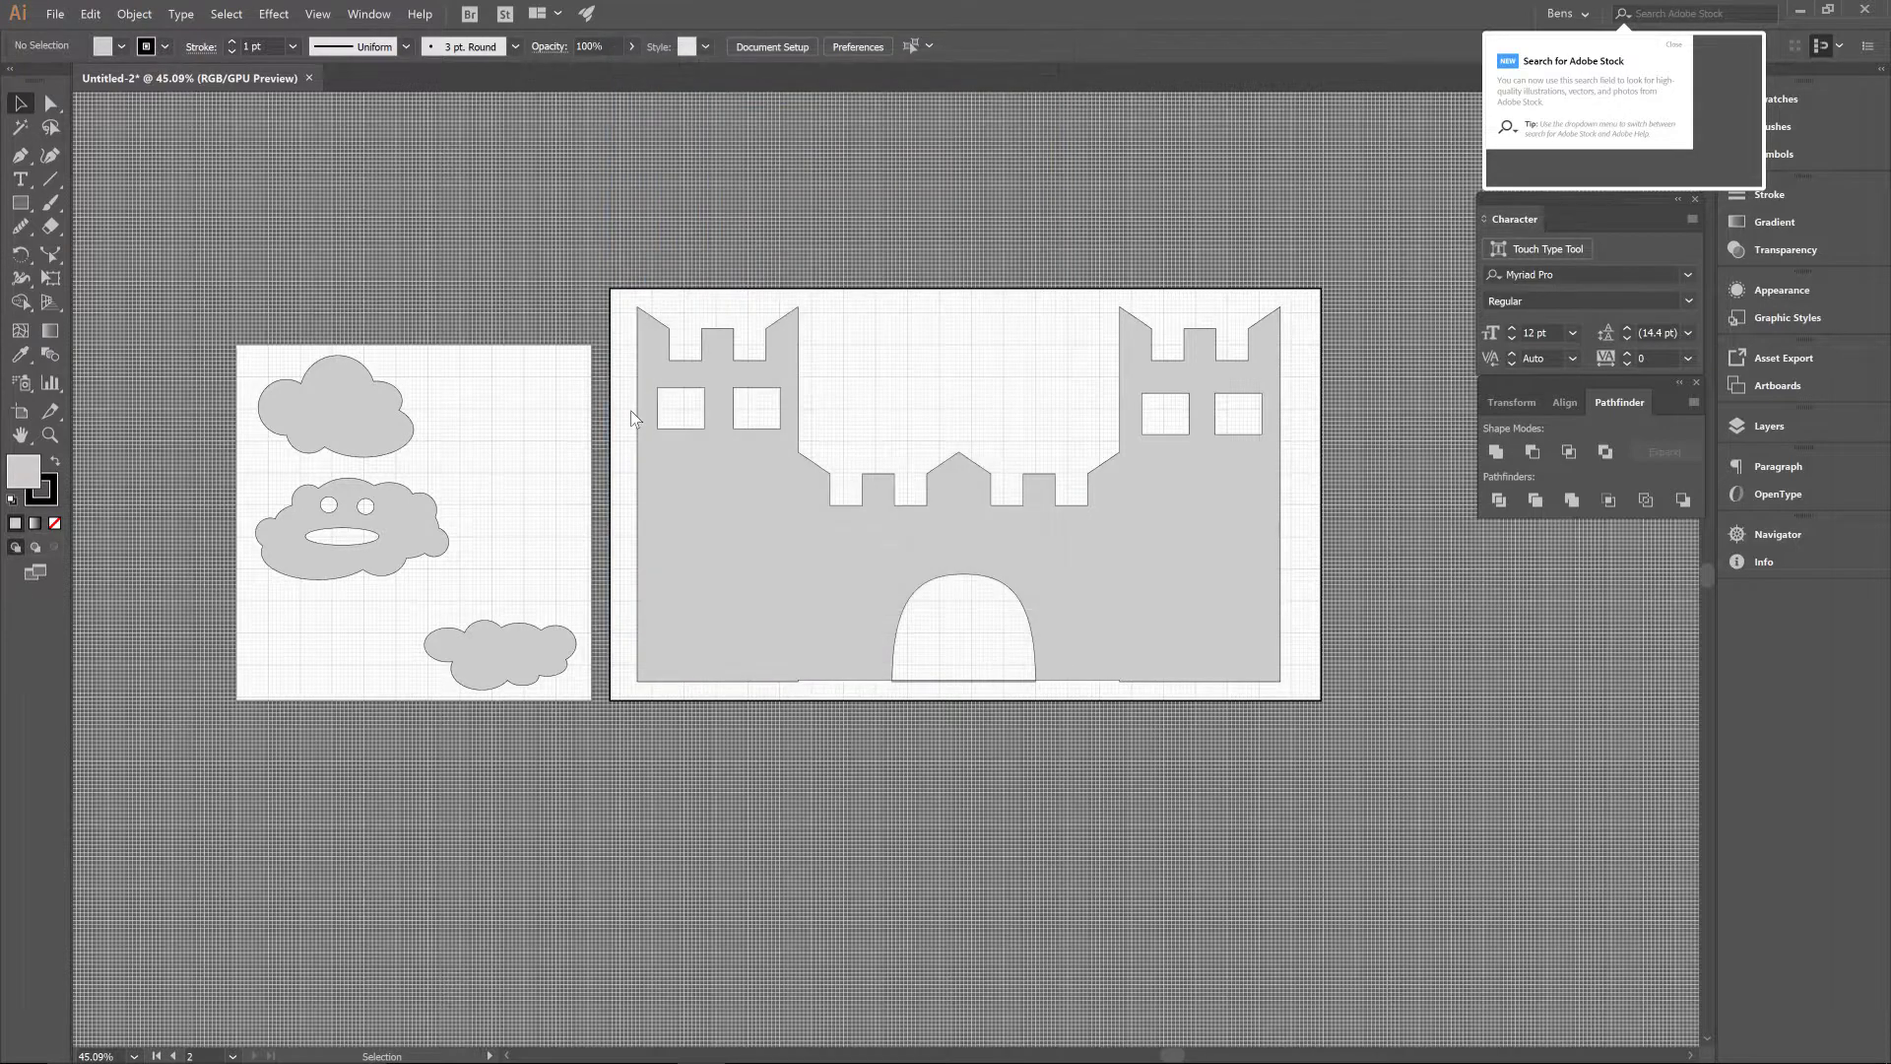
- Start exporting the artwork as a PNG file named "Castles_Clouds" into the Asset Creation Folder
{"action": "left_click", "coordinate": [57, 16]}
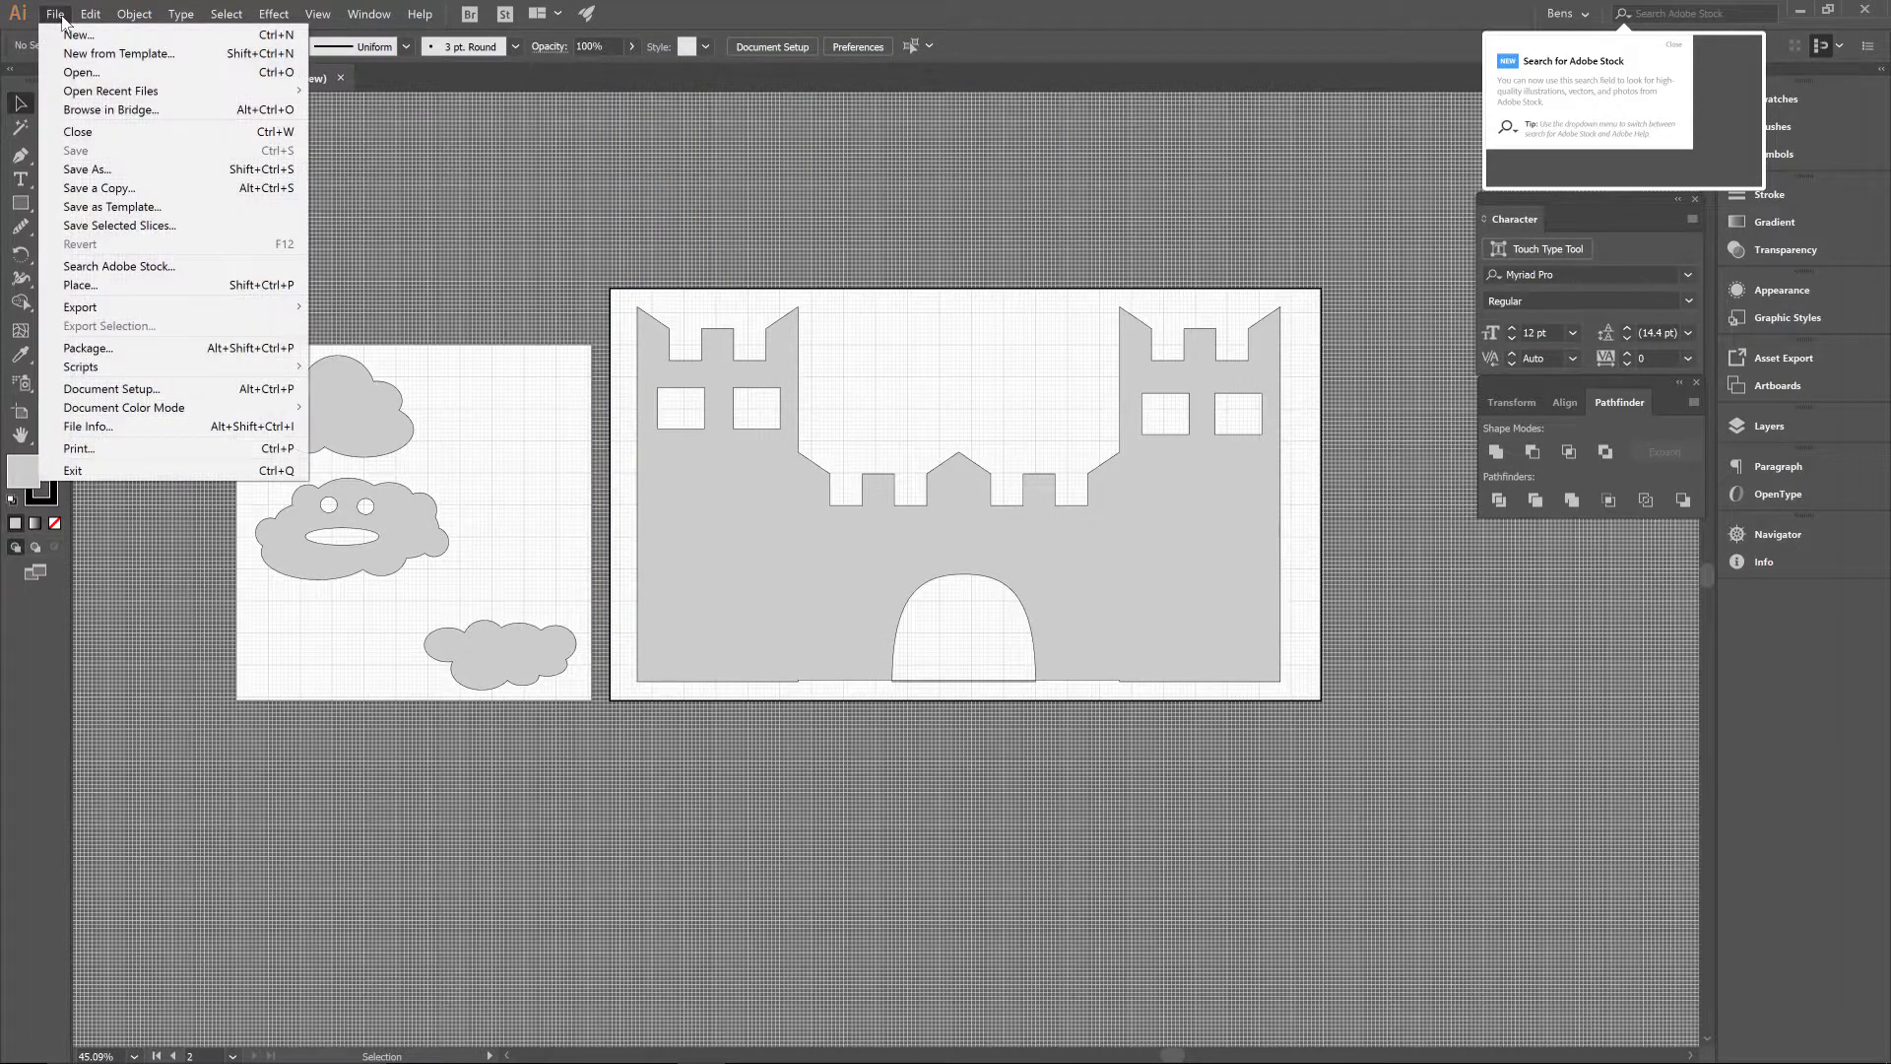
{"action": "mouse_move", "coordinate": [278, 311]}
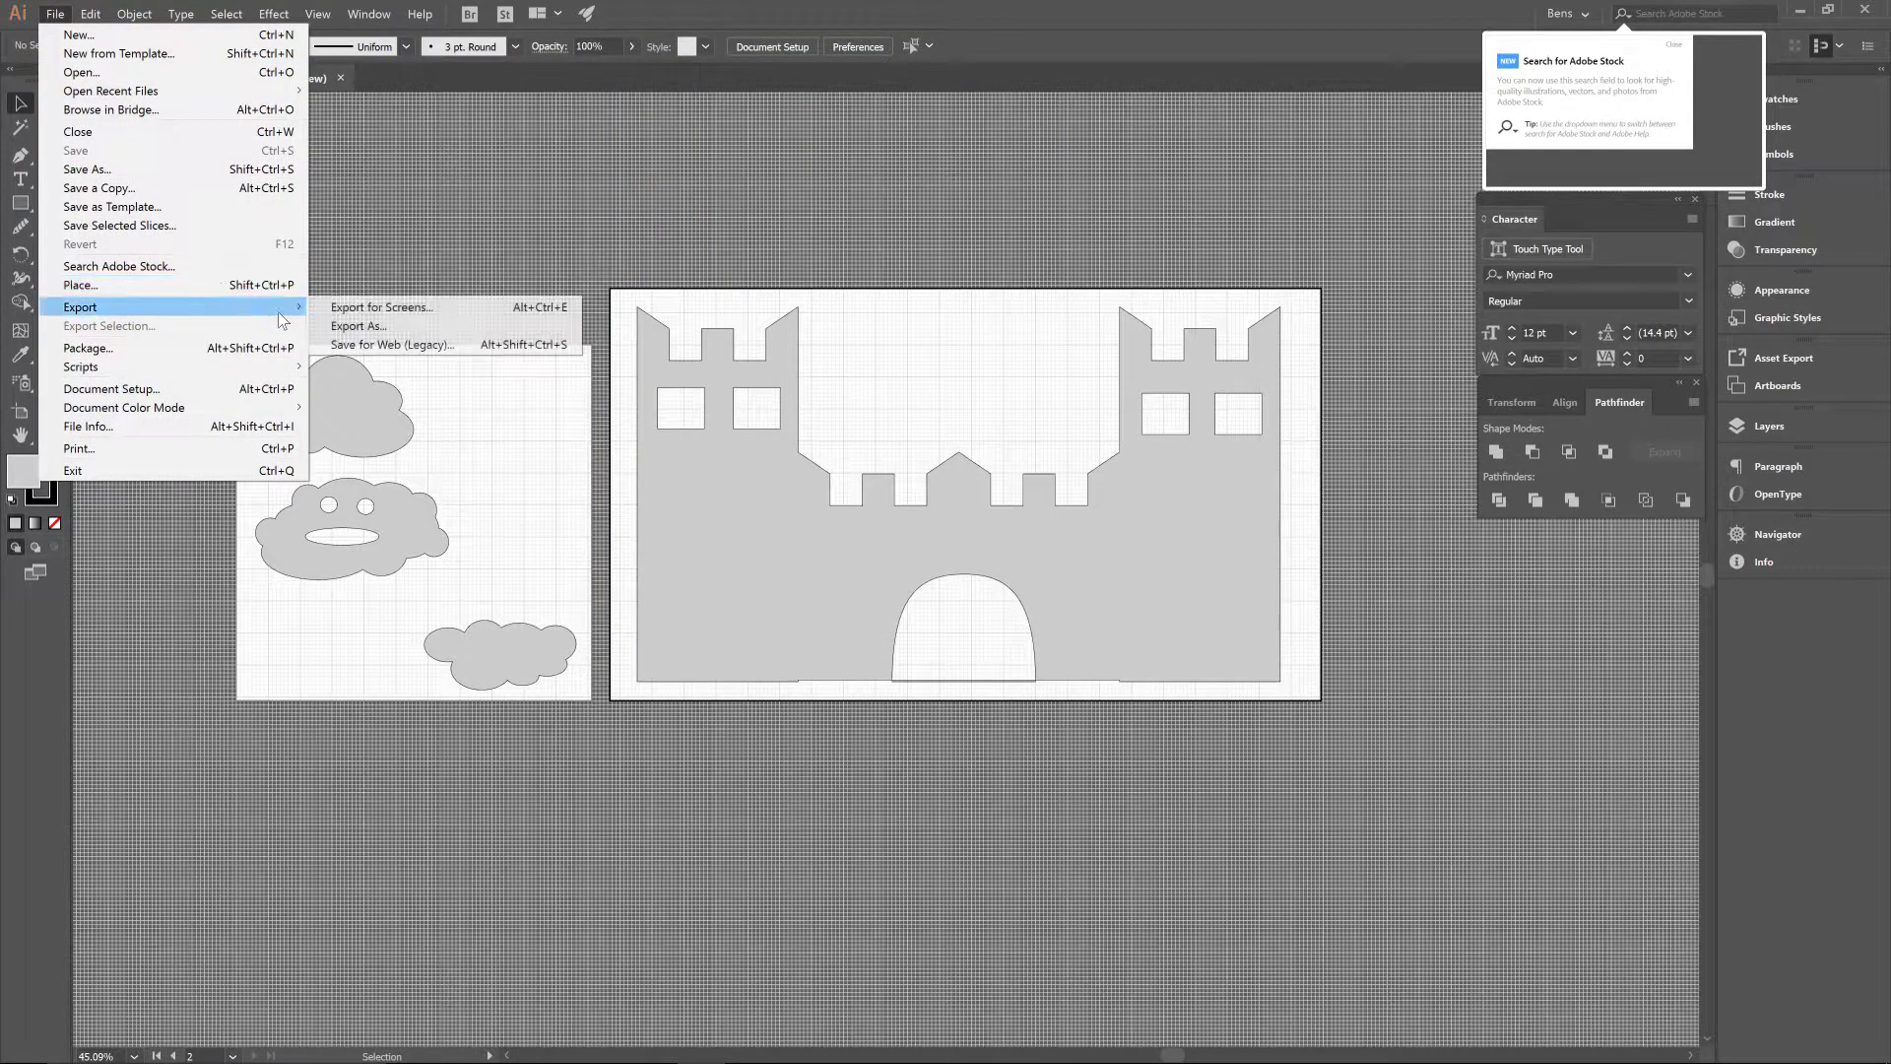
{"action": "left_click", "coordinate": [354, 327]}
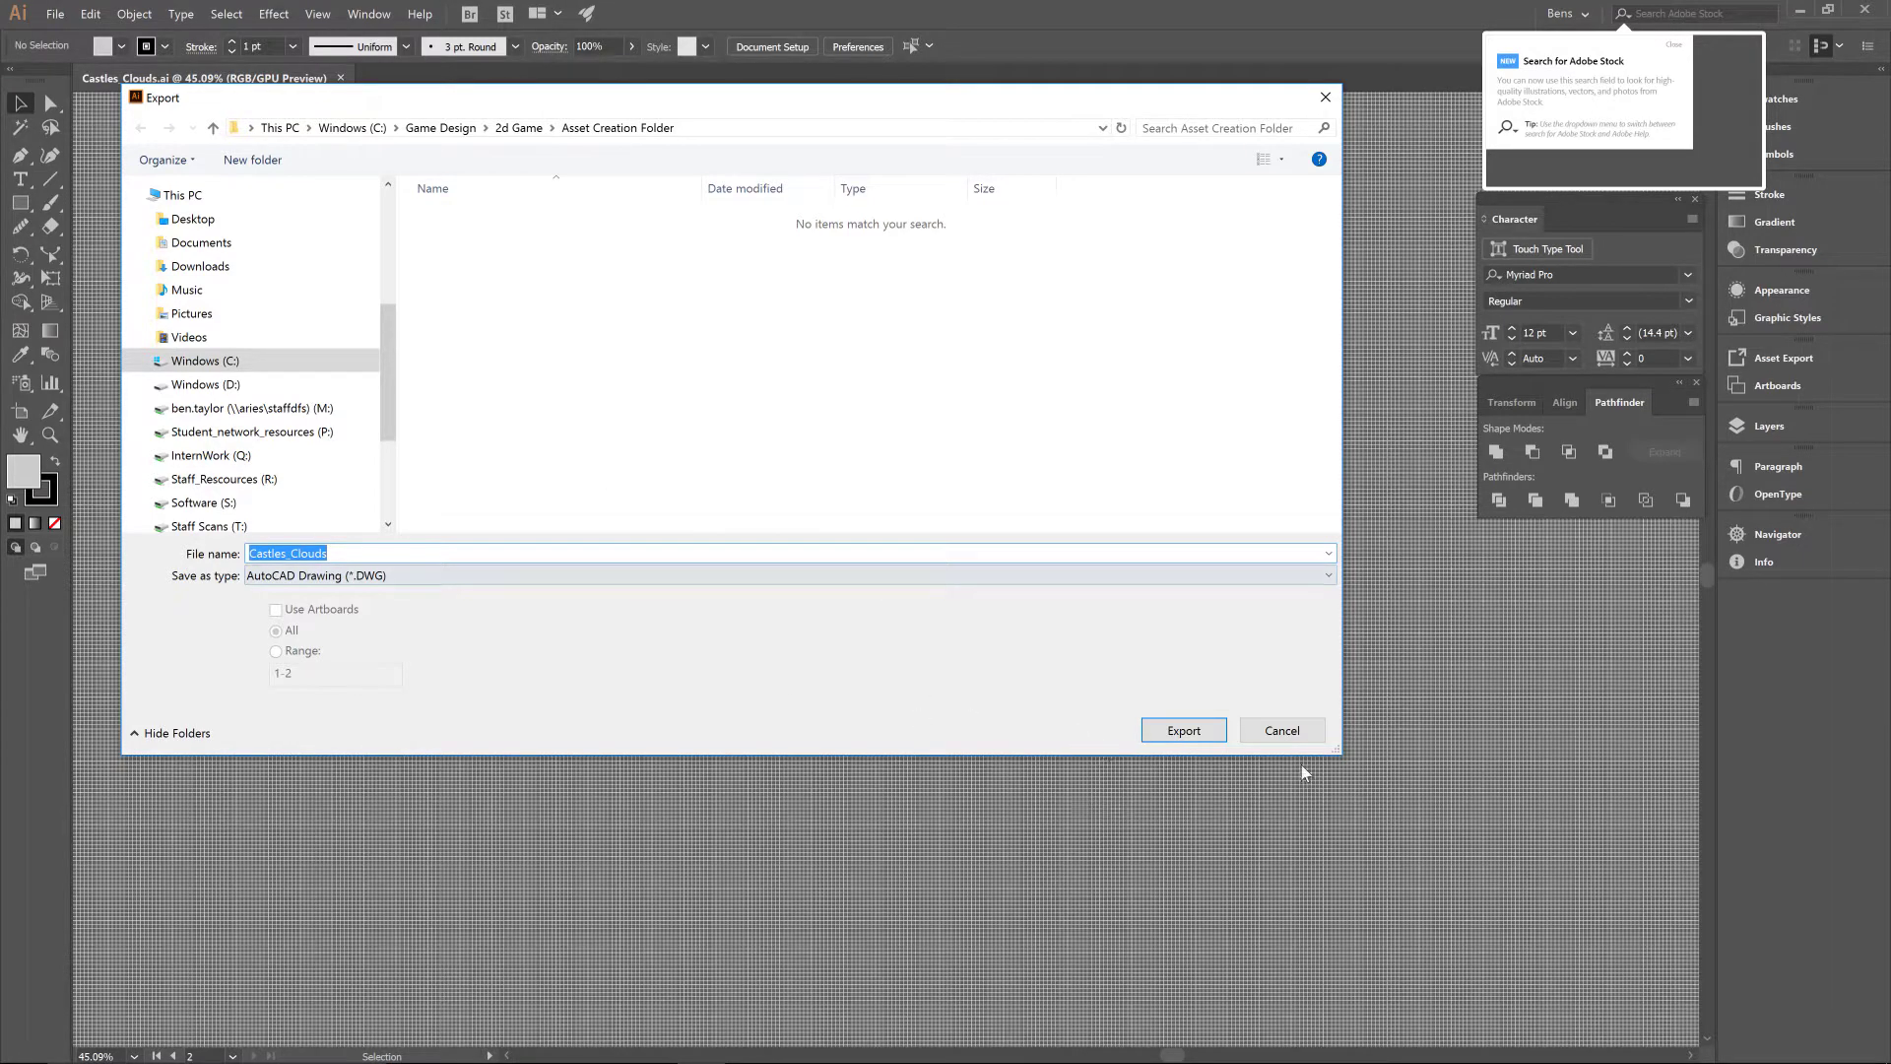
{"action": "left_click", "coordinate": [353, 575]}
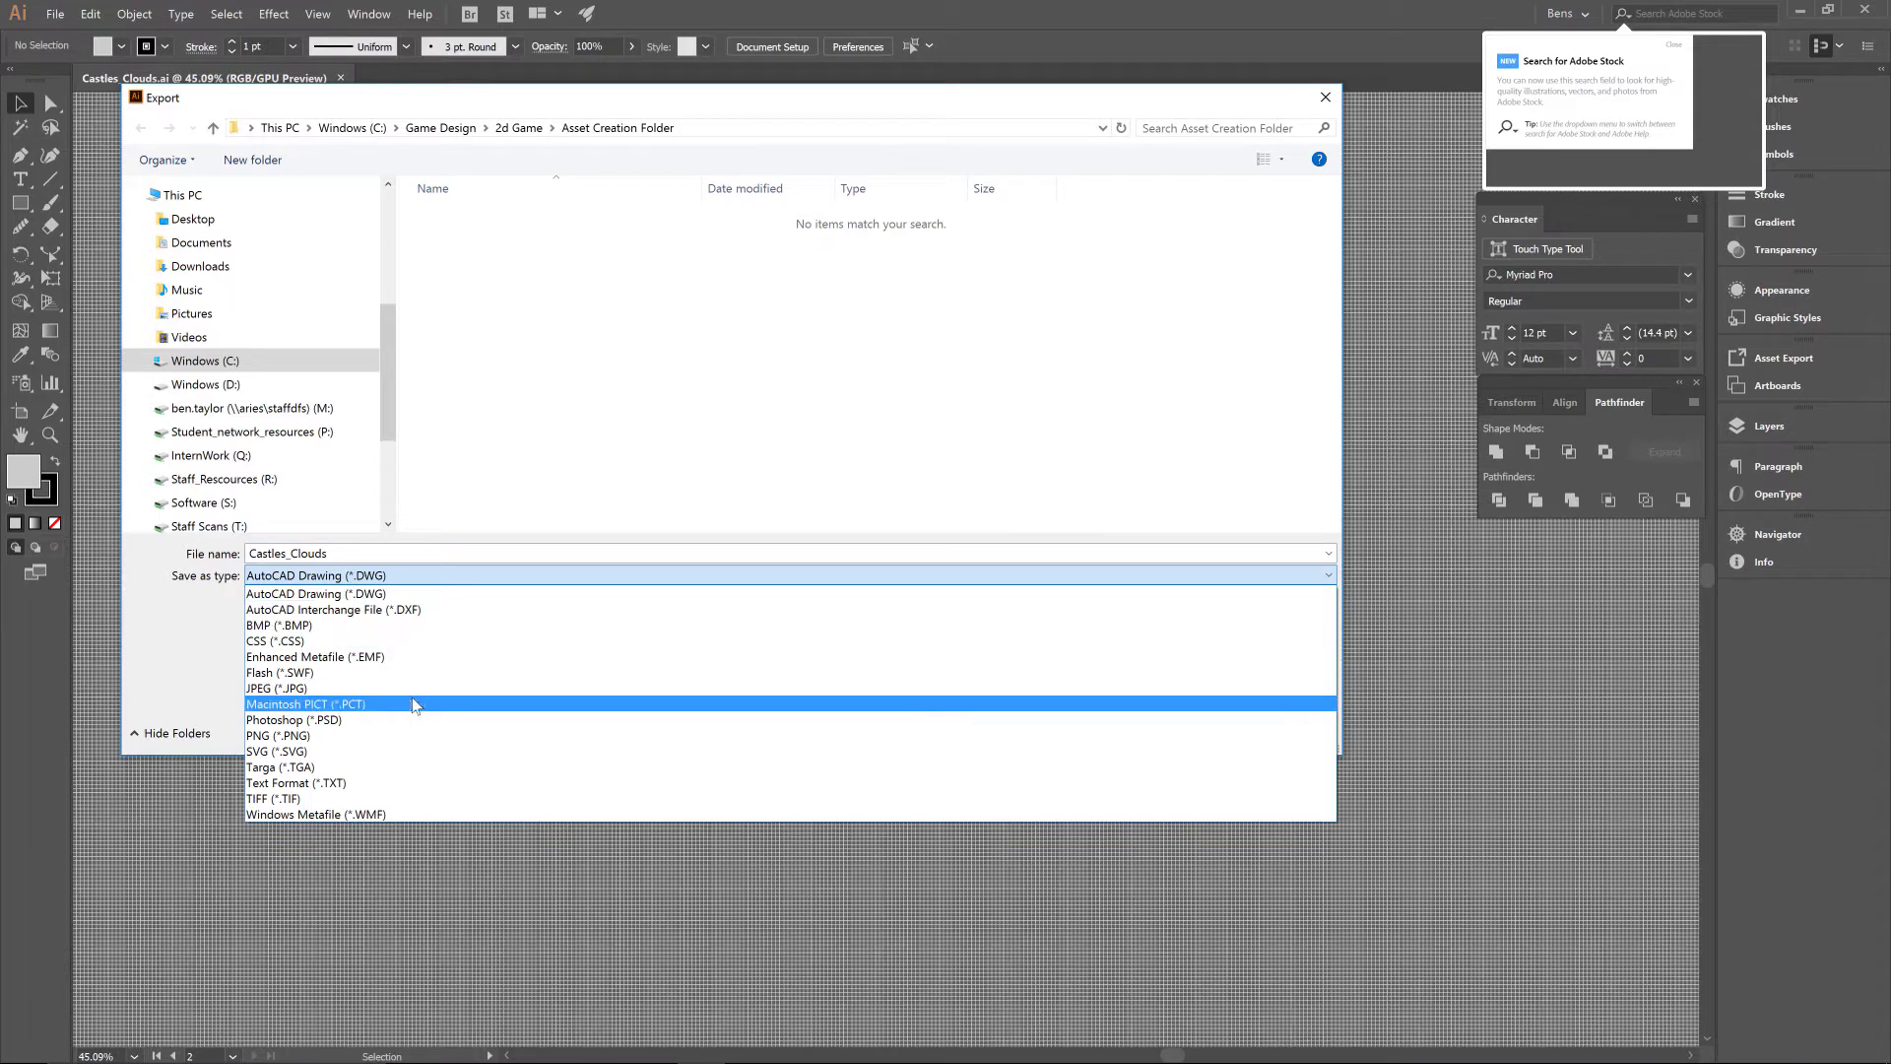
{"action": "left_click", "coordinate": [343, 738]}
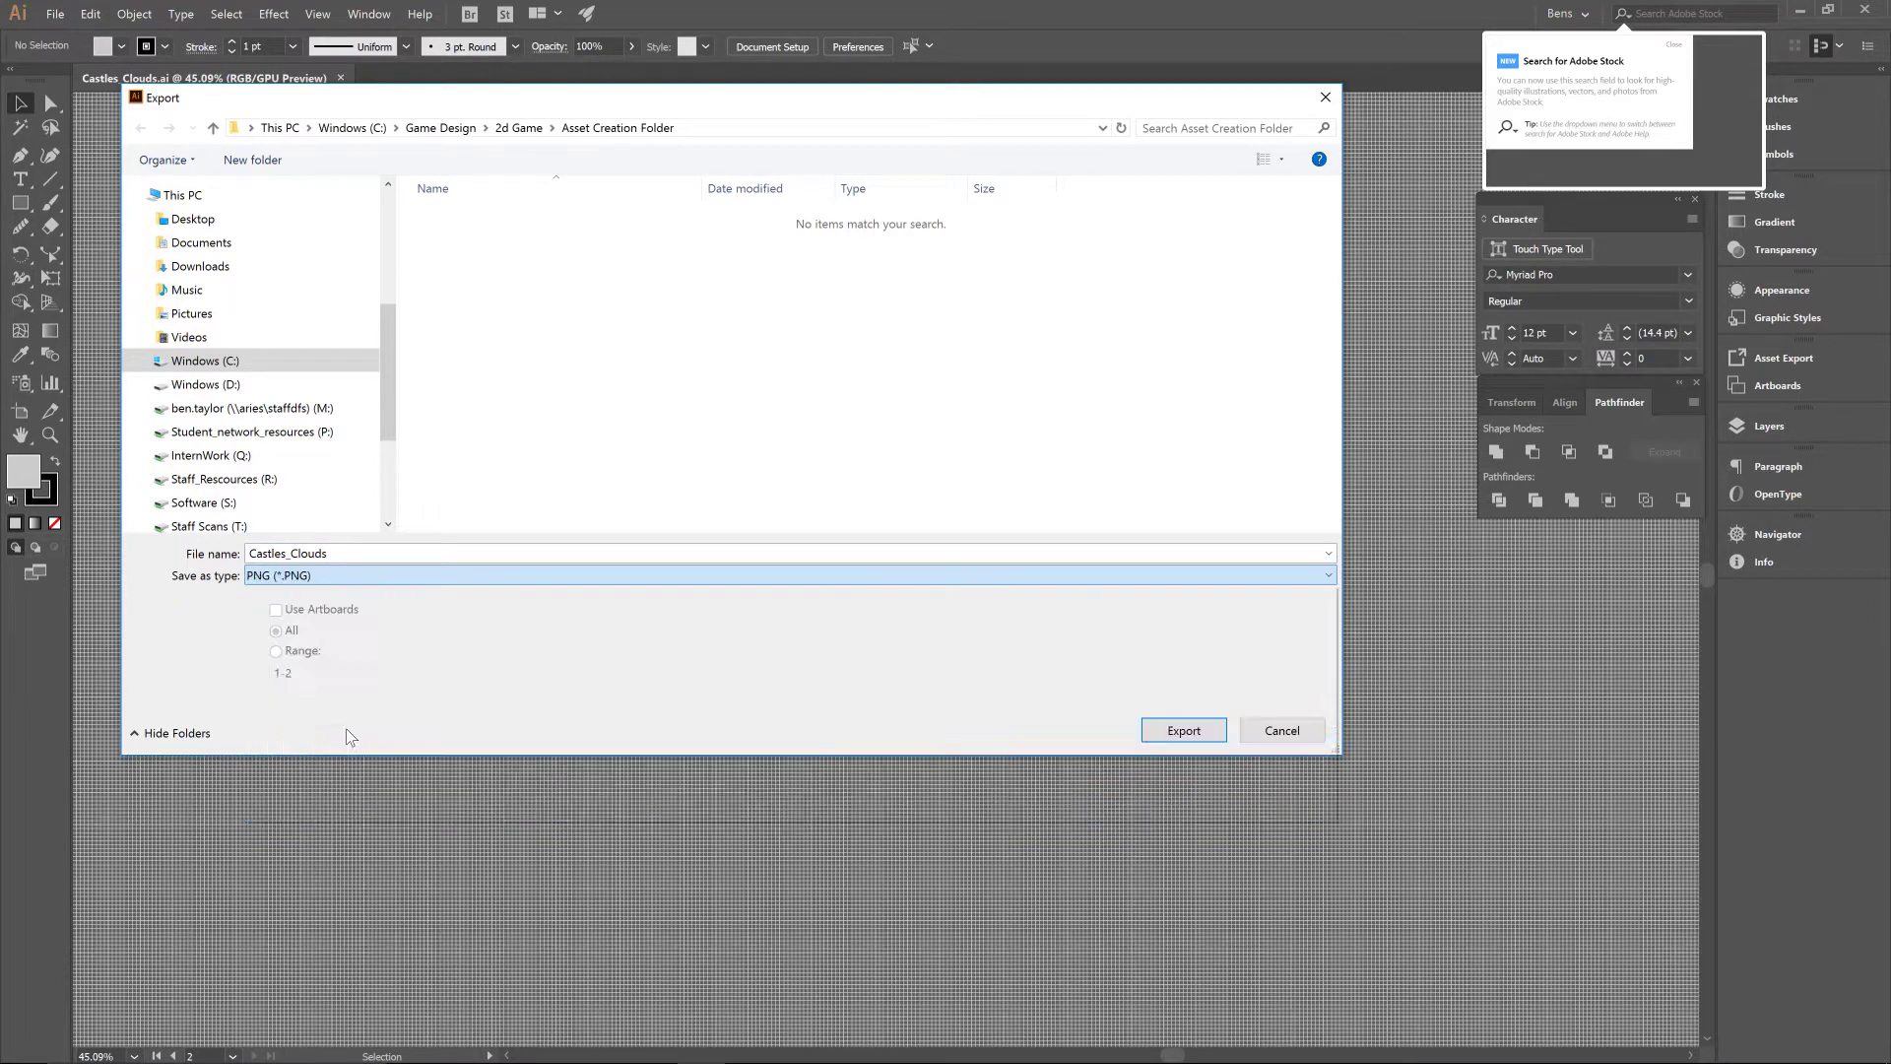
{"action": "left_click", "coordinate": [1178, 735]}
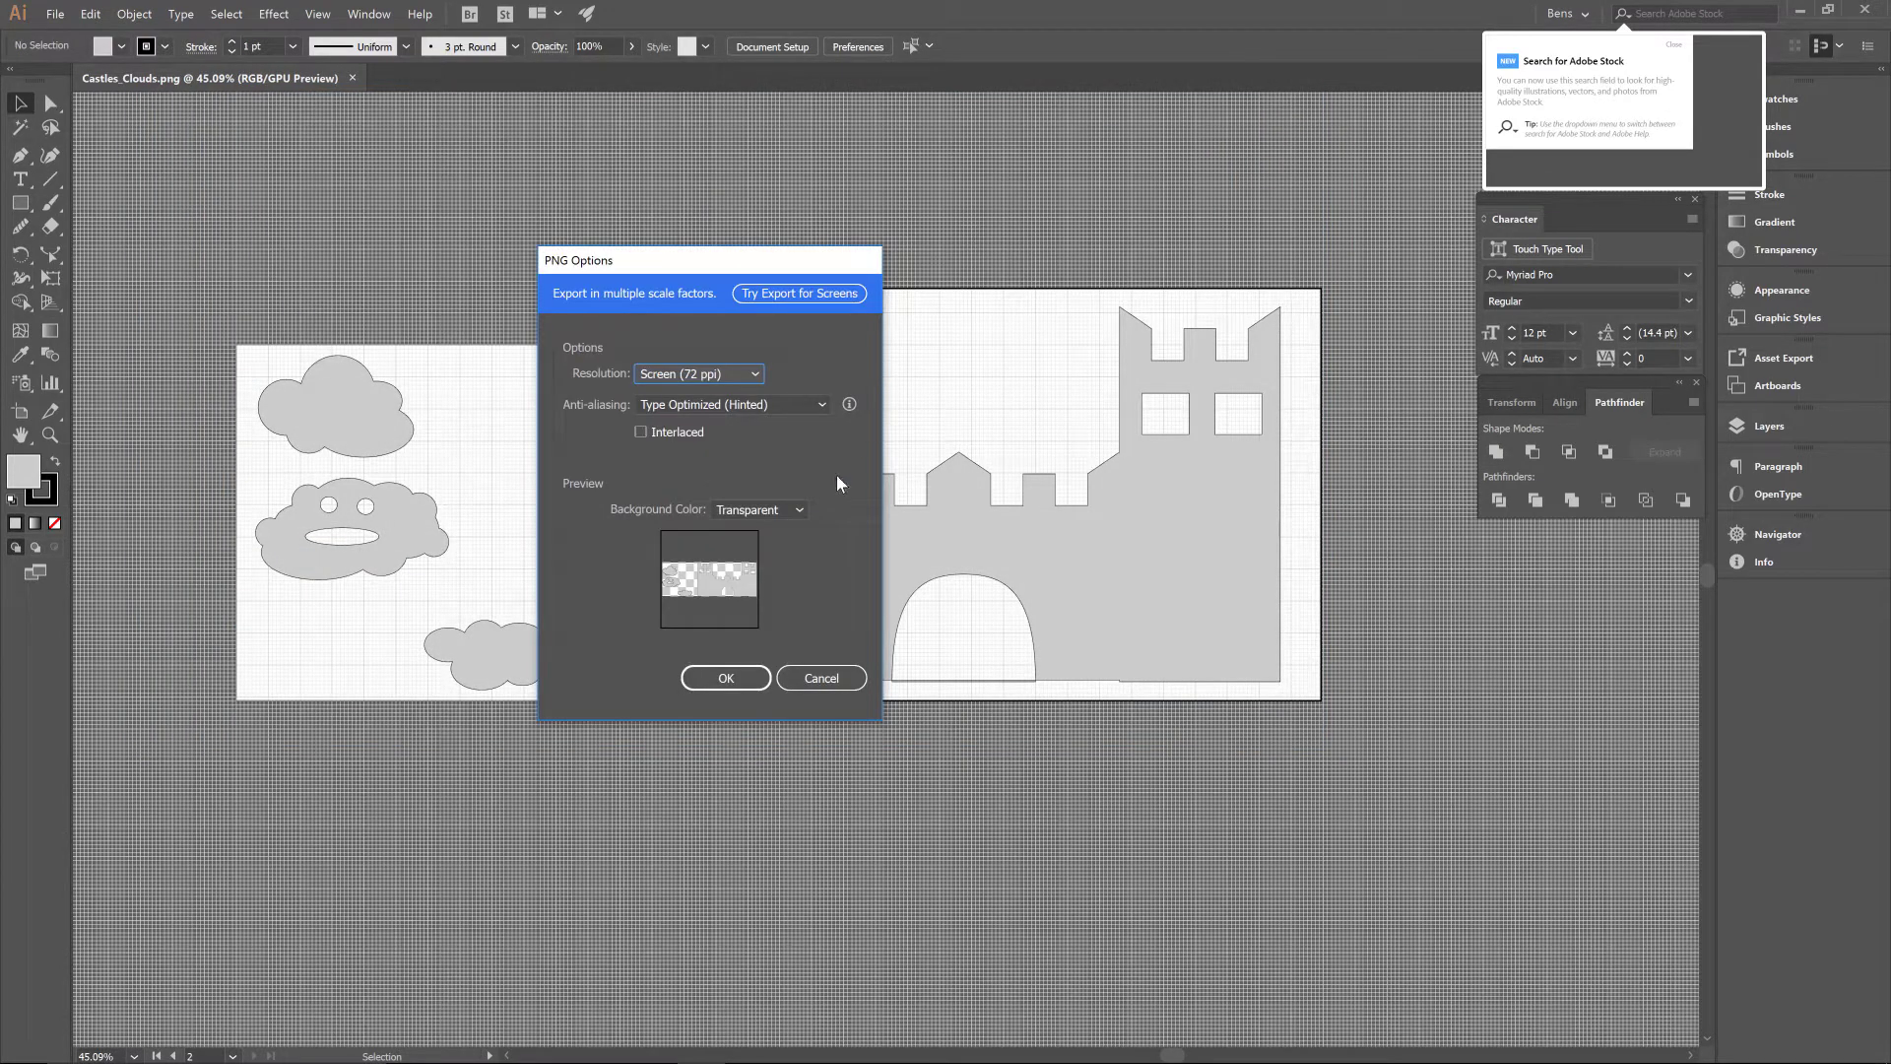
- Choose Screen (72 ppi) resolution with the default transparent background and complete the PNG export
{"action": "left_click", "coordinate": [705, 375]}
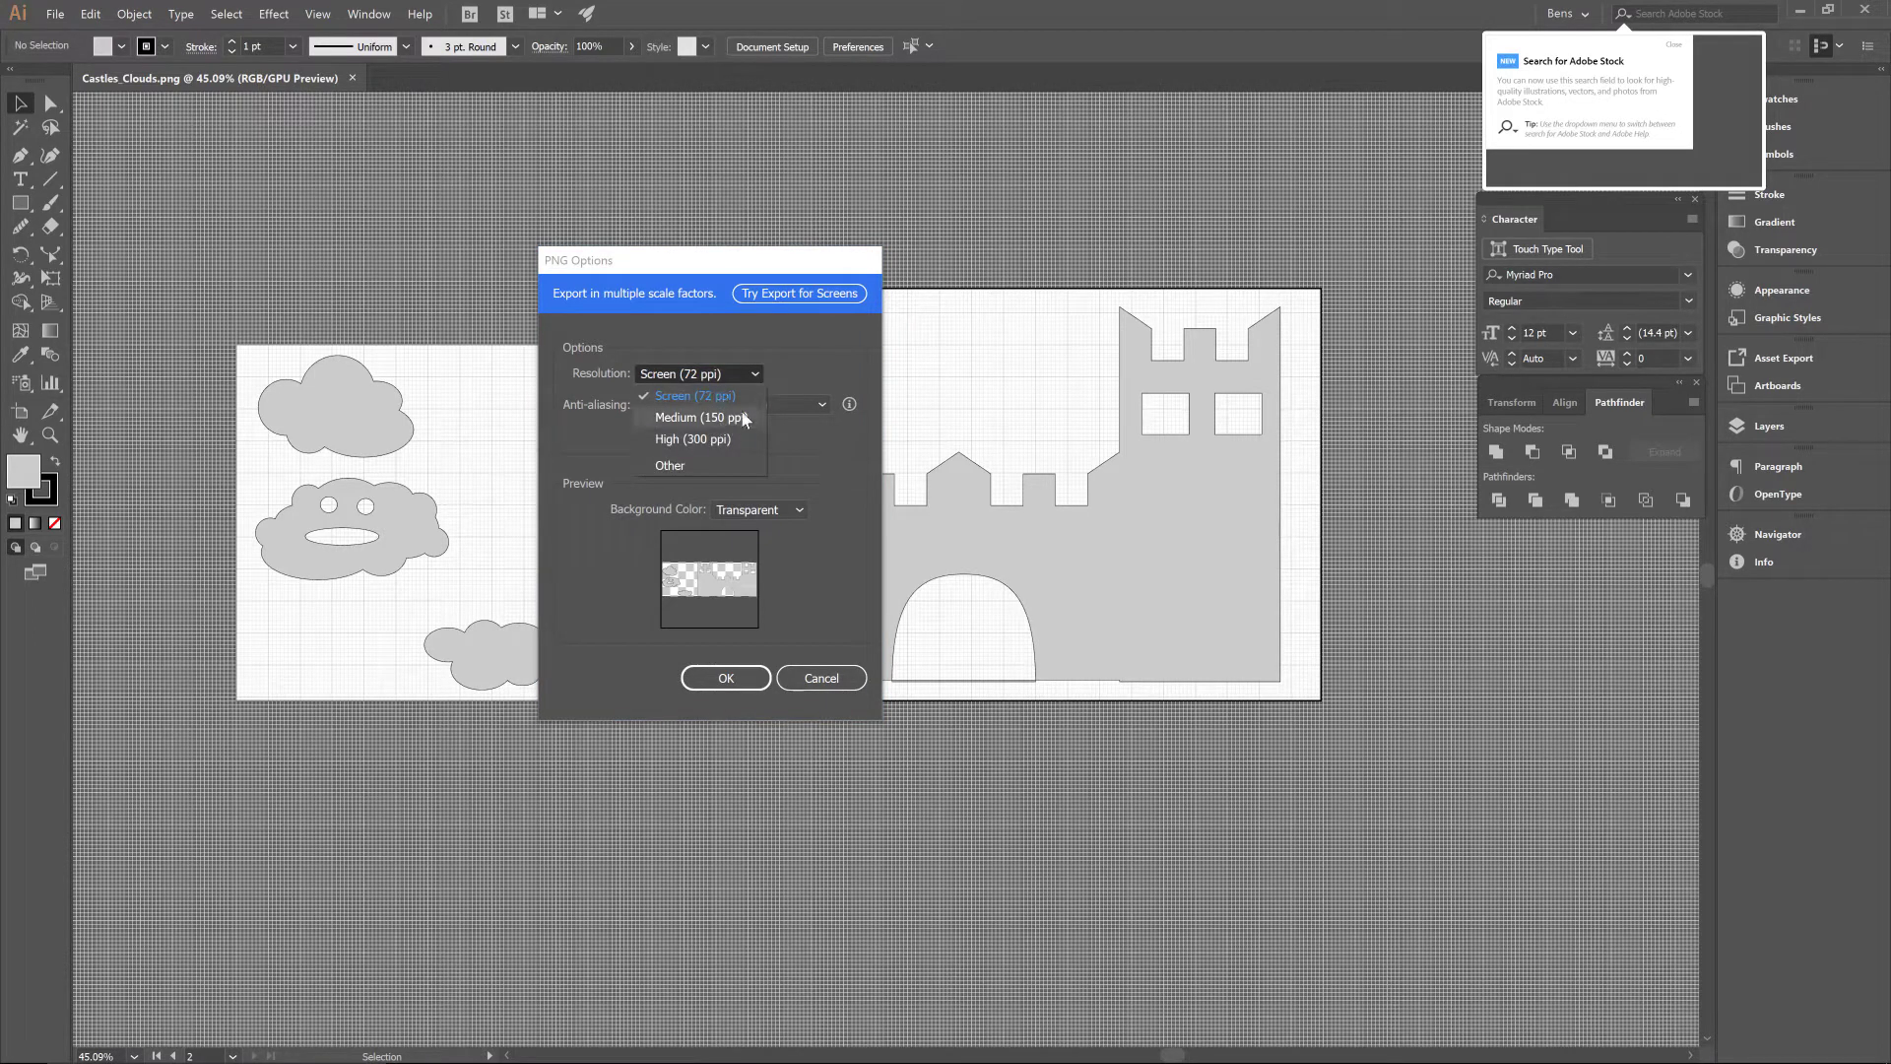
{"action": "left_click", "coordinate": [649, 397]}
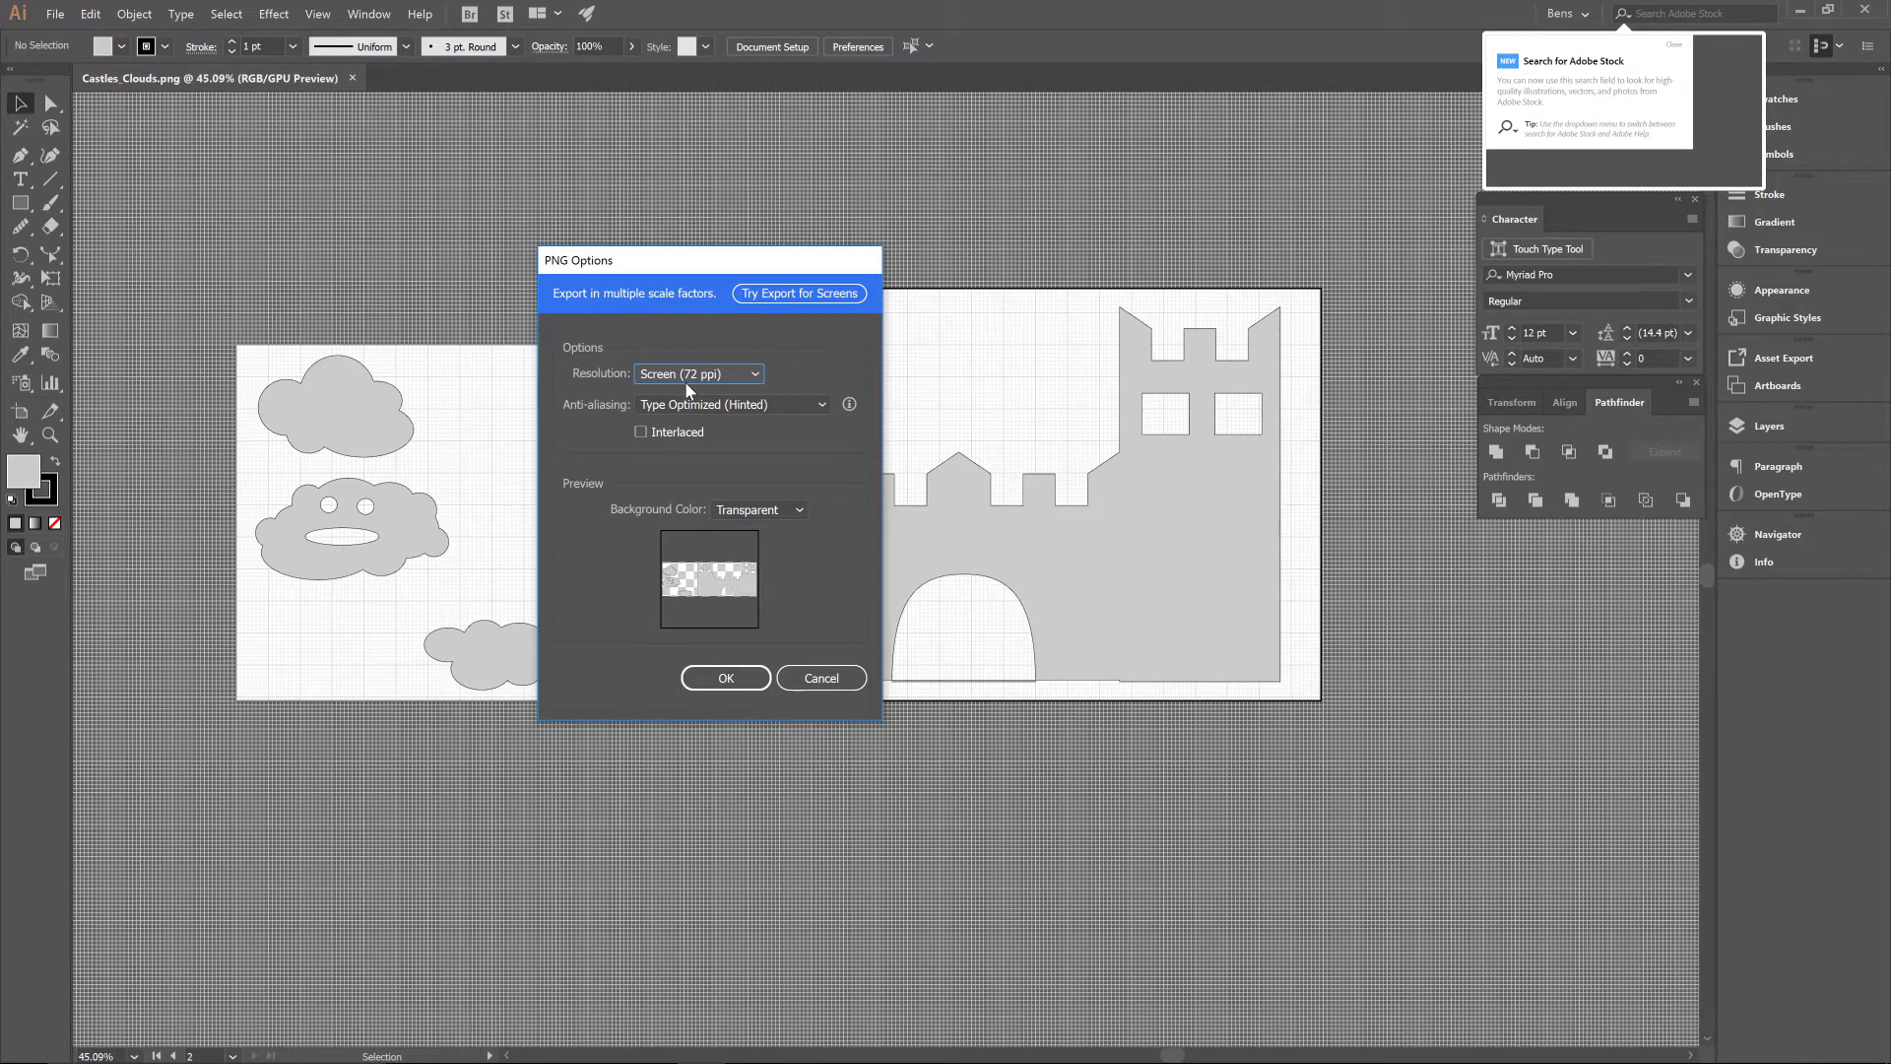
{"action": "left_click", "coordinate": [726, 679]}
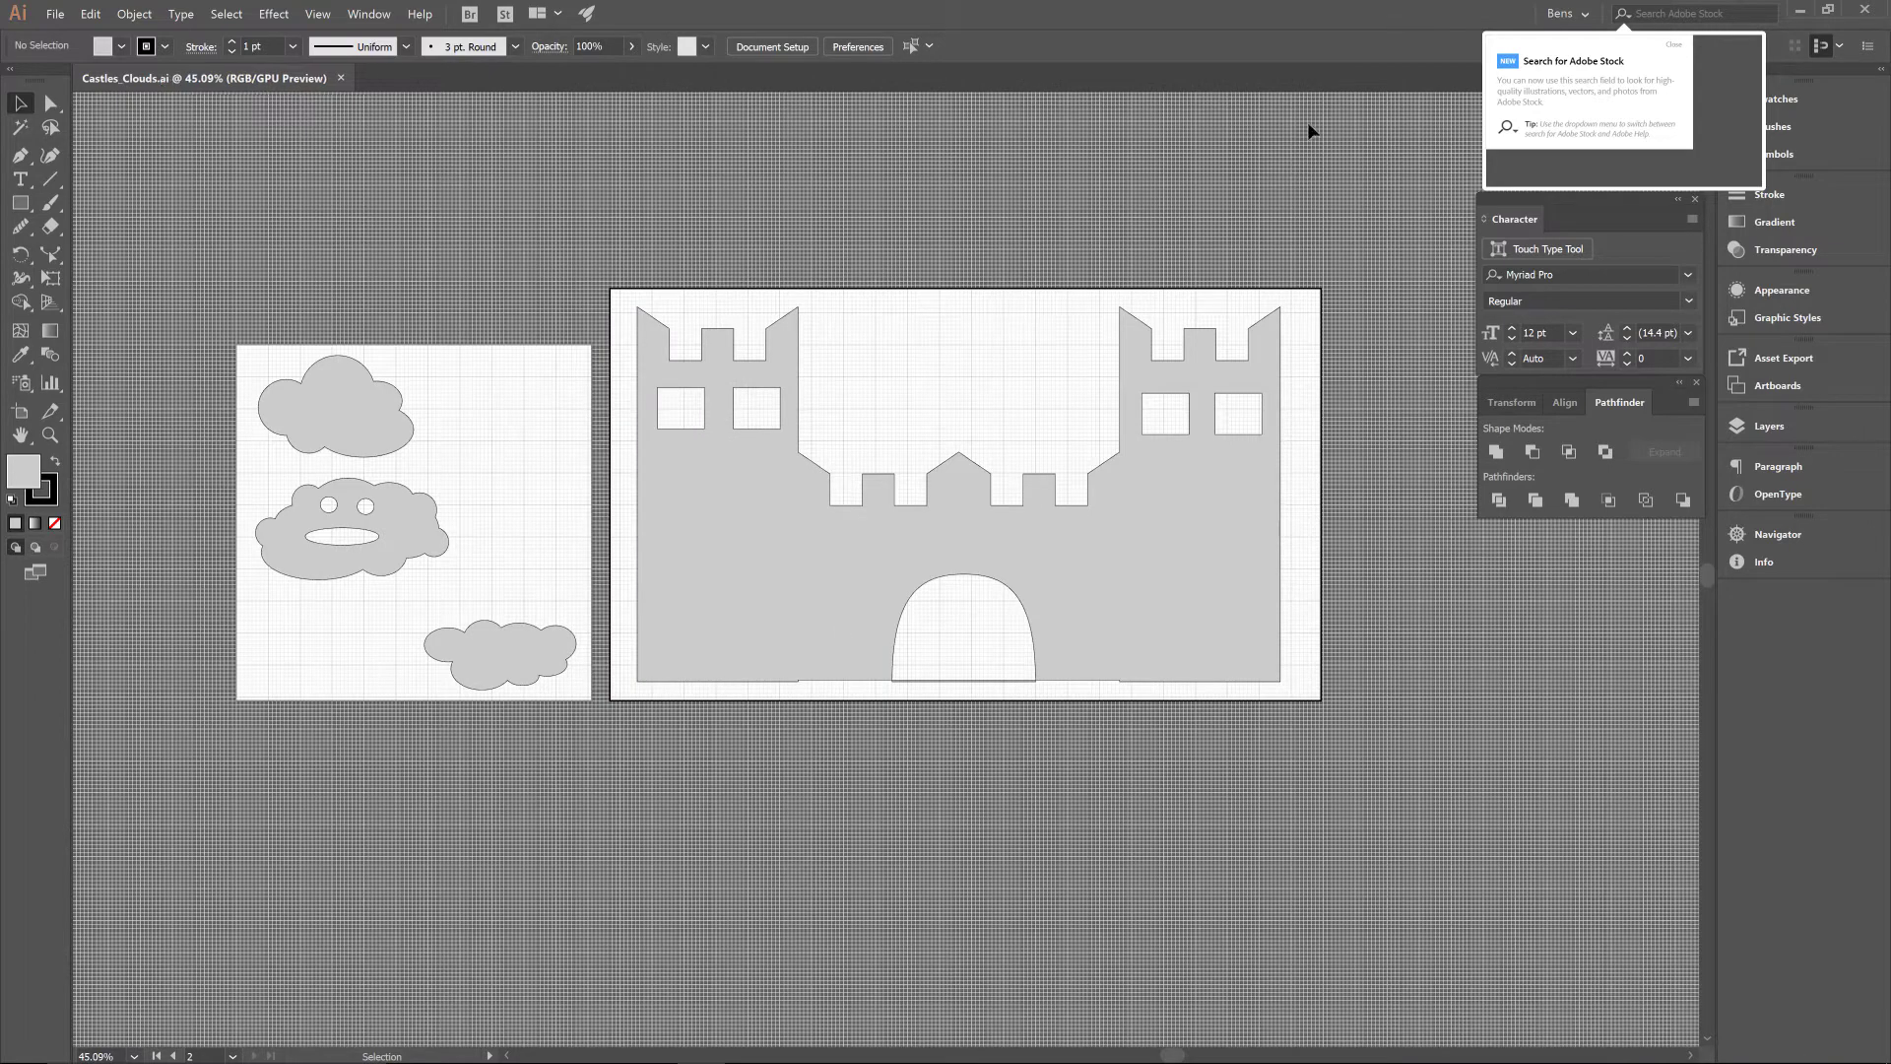